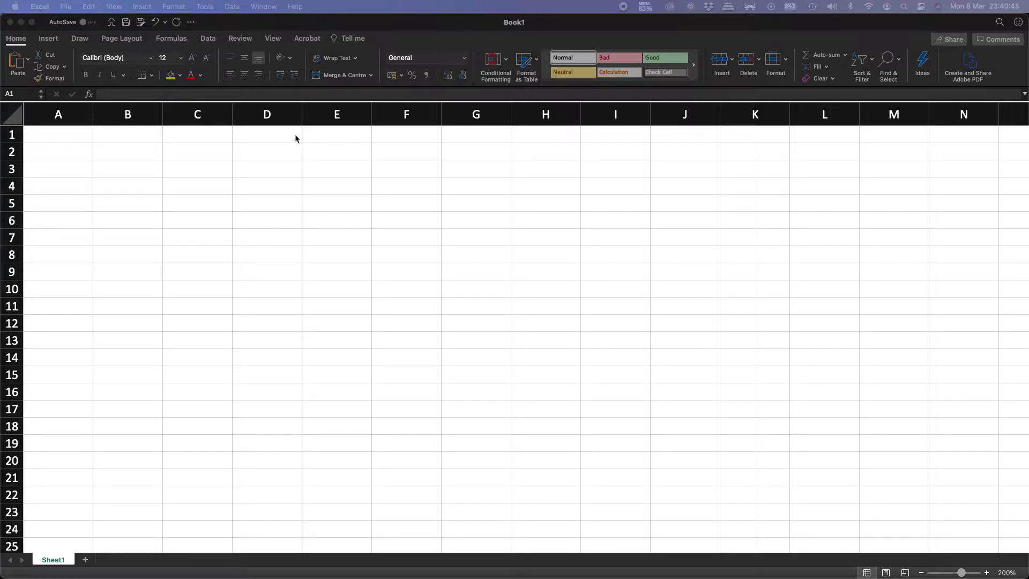
Widen column A and enter the headers "Type of content" in A1 and "Data" in B1.
click(75, 135)
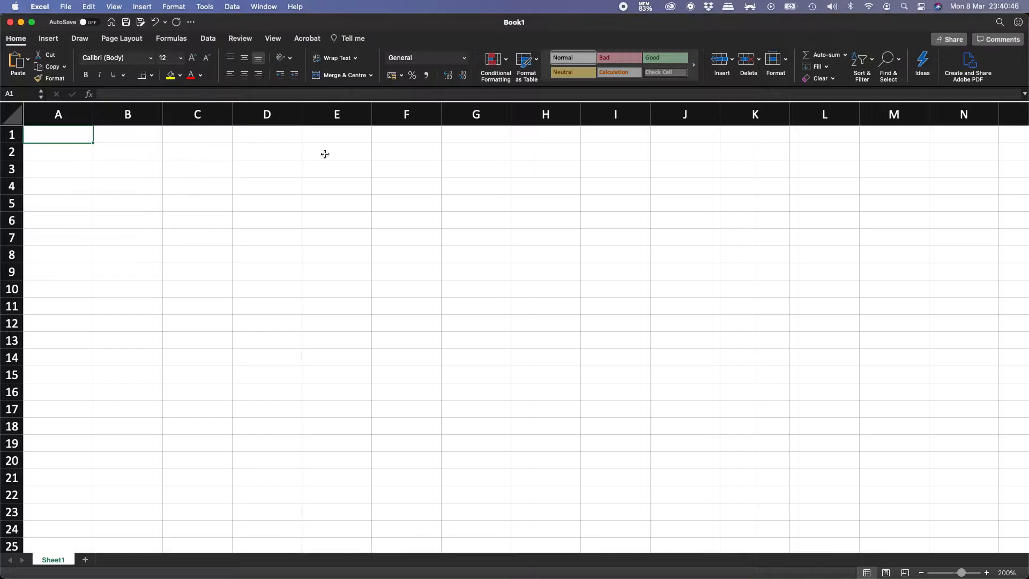
drag(92, 114, 175, 114)
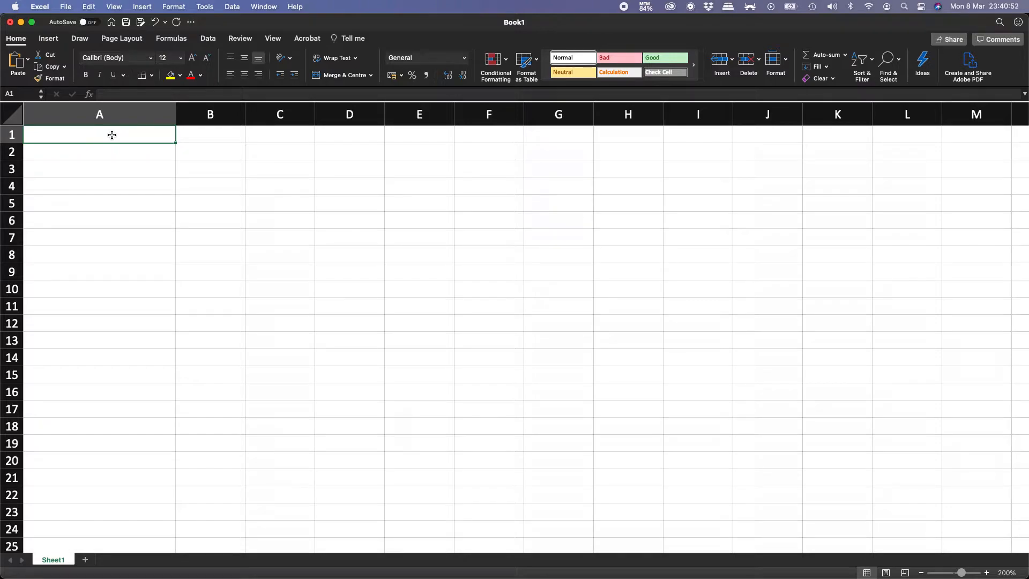
text(Type of)
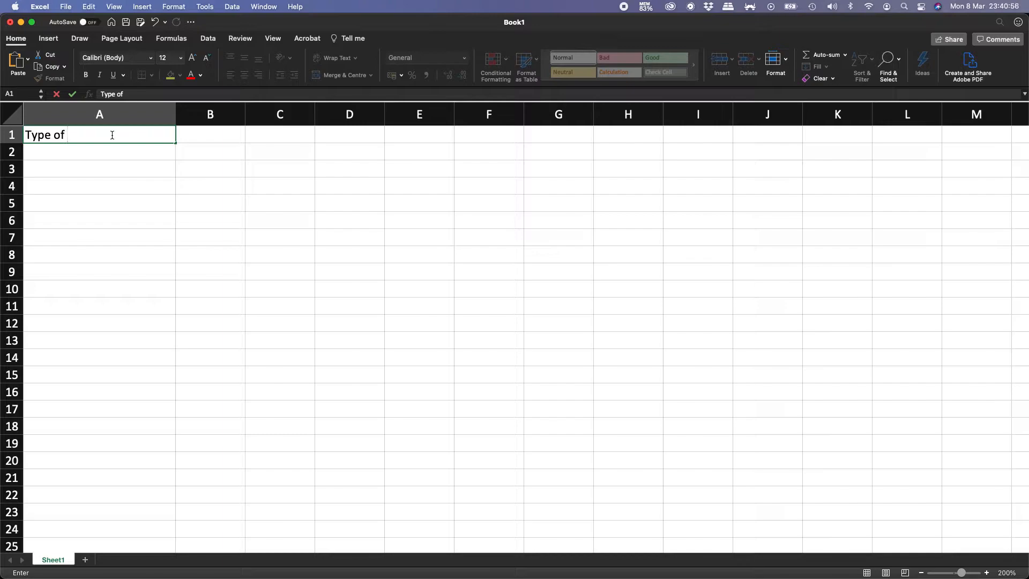
text( content:)
key(Return)
key(Up)
key(Right)
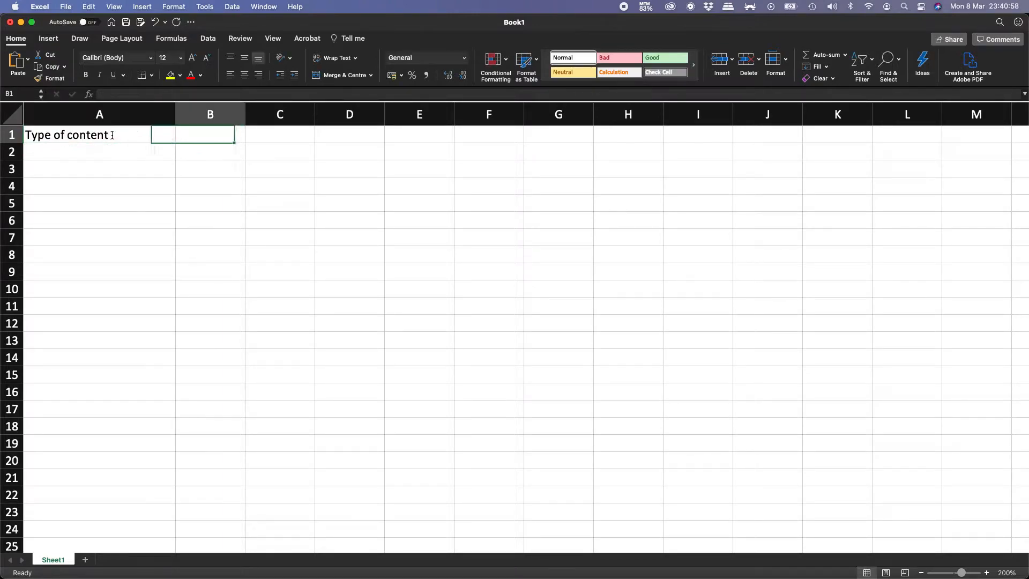
text(Data)
key(Return)
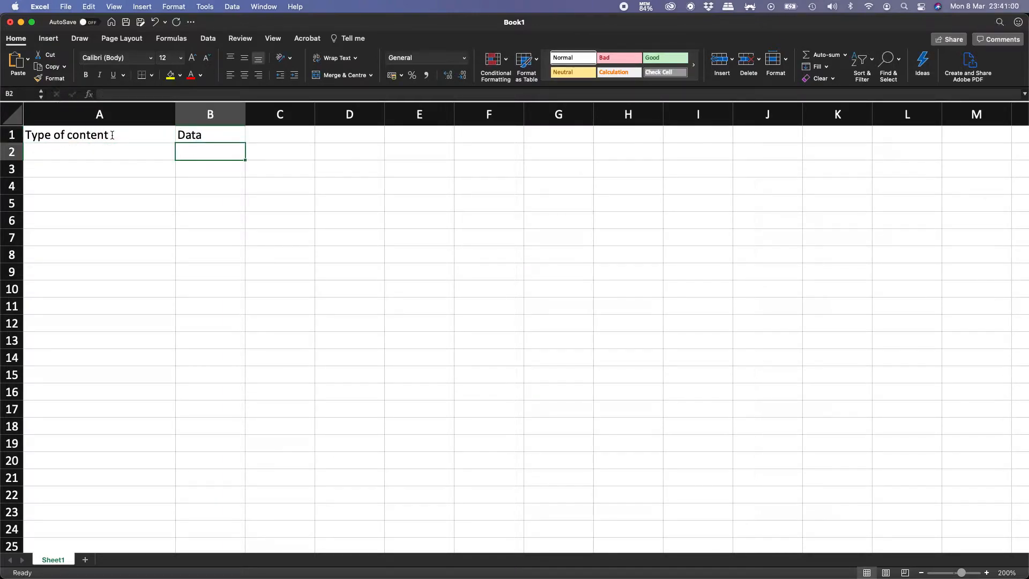
Make the header row 1 bold.
key(Up)
key(Left)
key(shift+Right)
key(shift+space)
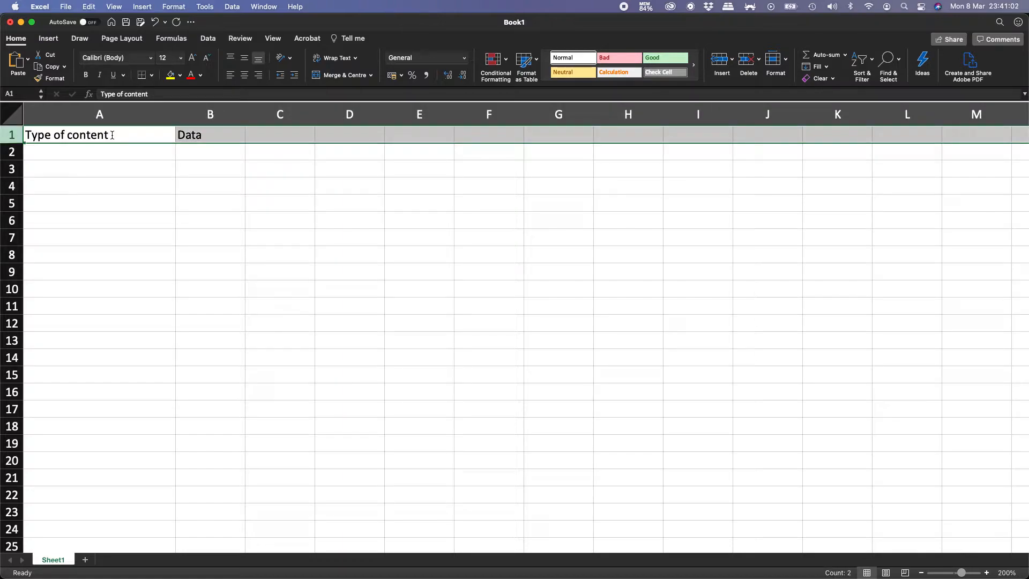
key(super+b)
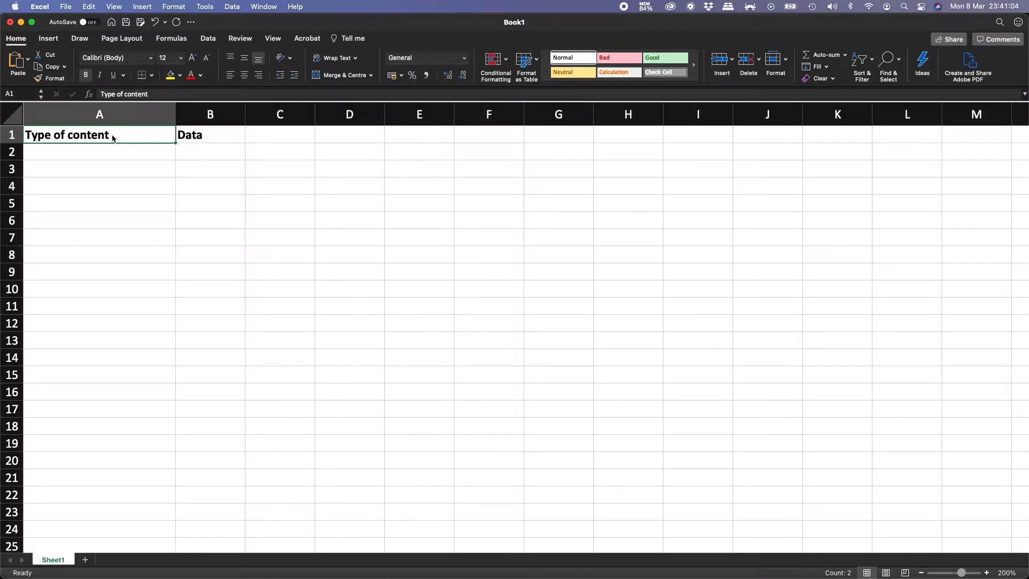
Enter "General" in A2 and remove bold from the column A cells below the header.
key(ctrl+space)
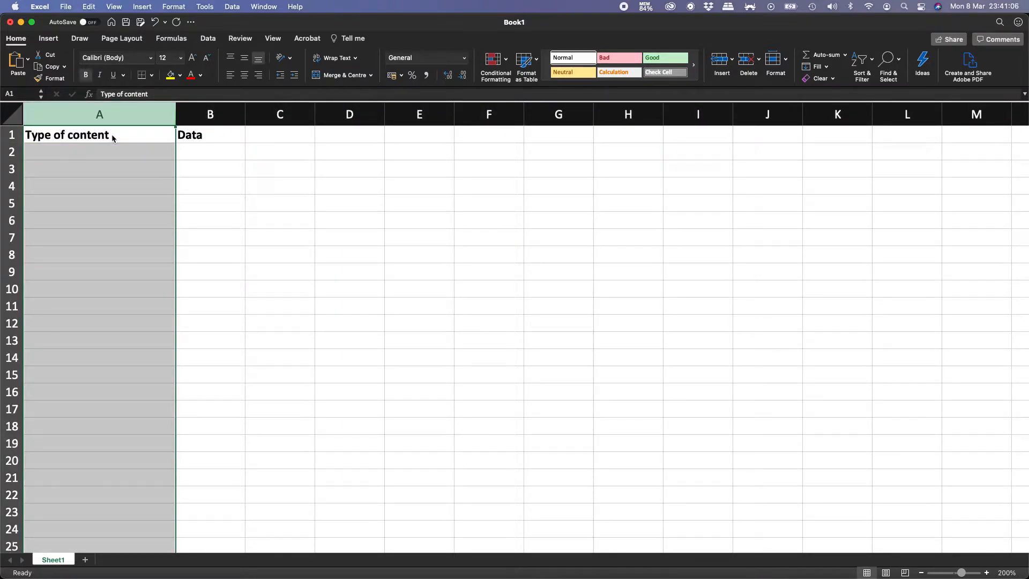
key(Down)
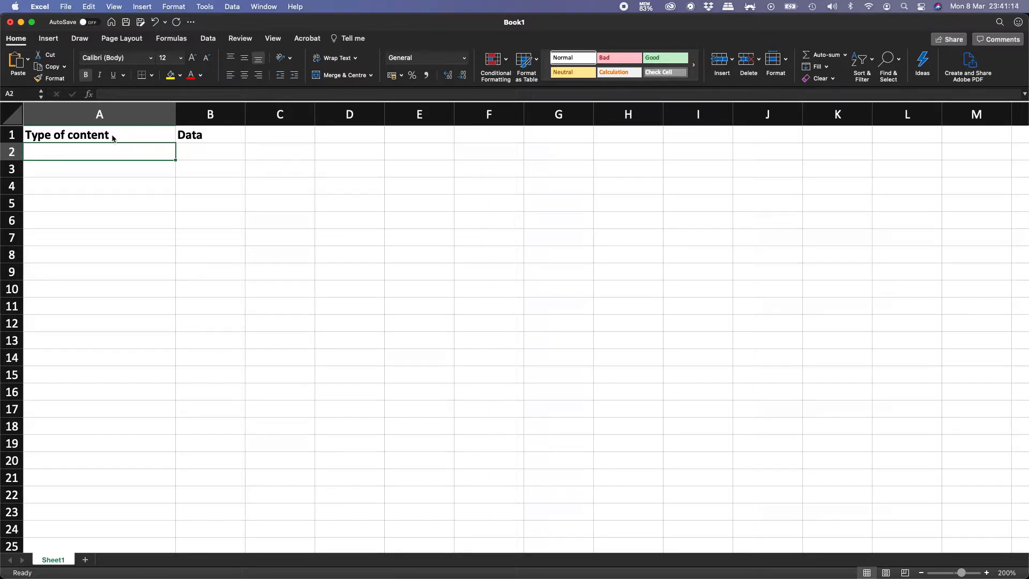
text(General)
key(Return)
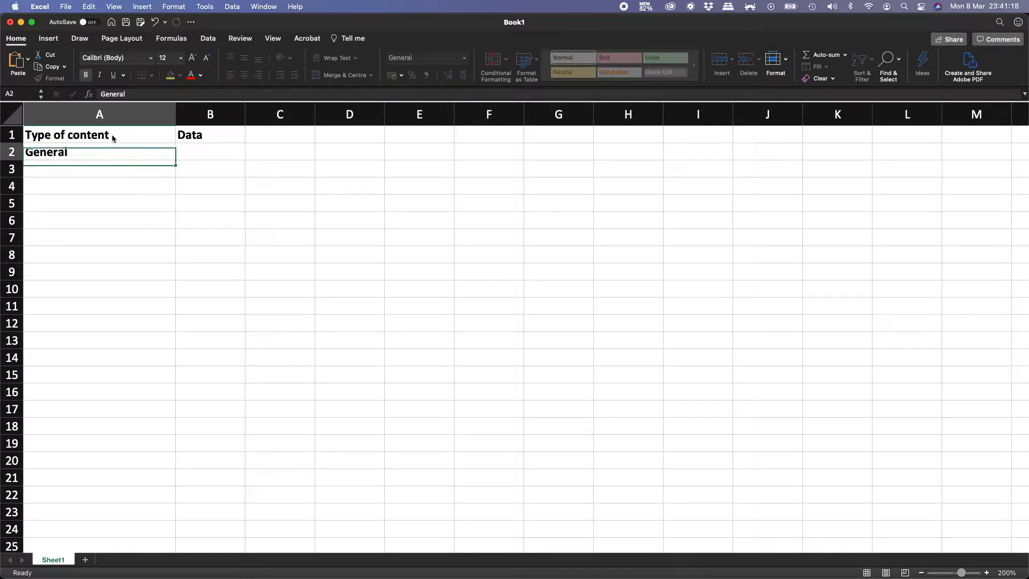
key(Up)
key(ctrl+shift+Down)
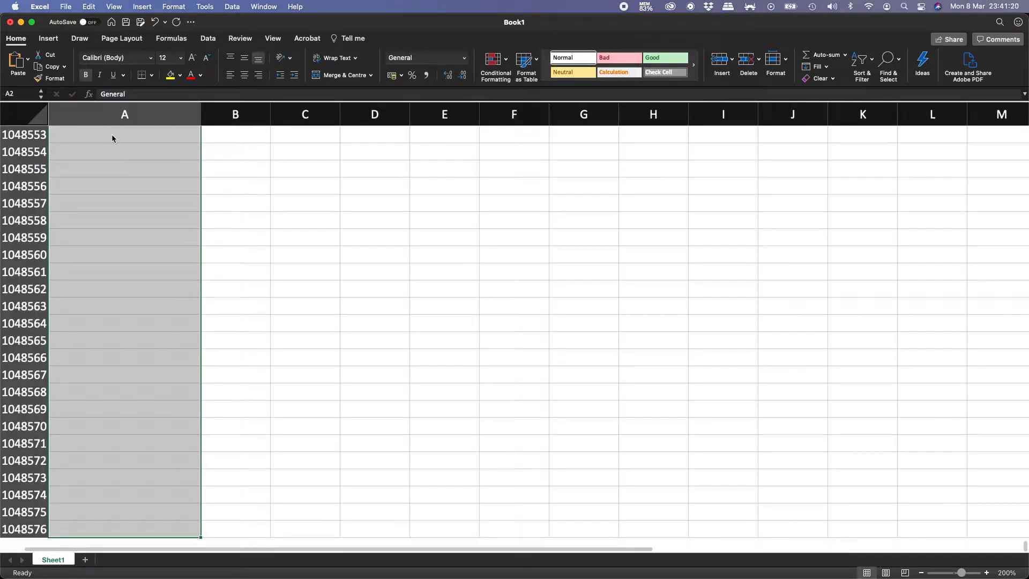
key(ctrl+shift+Up)
key(Right)
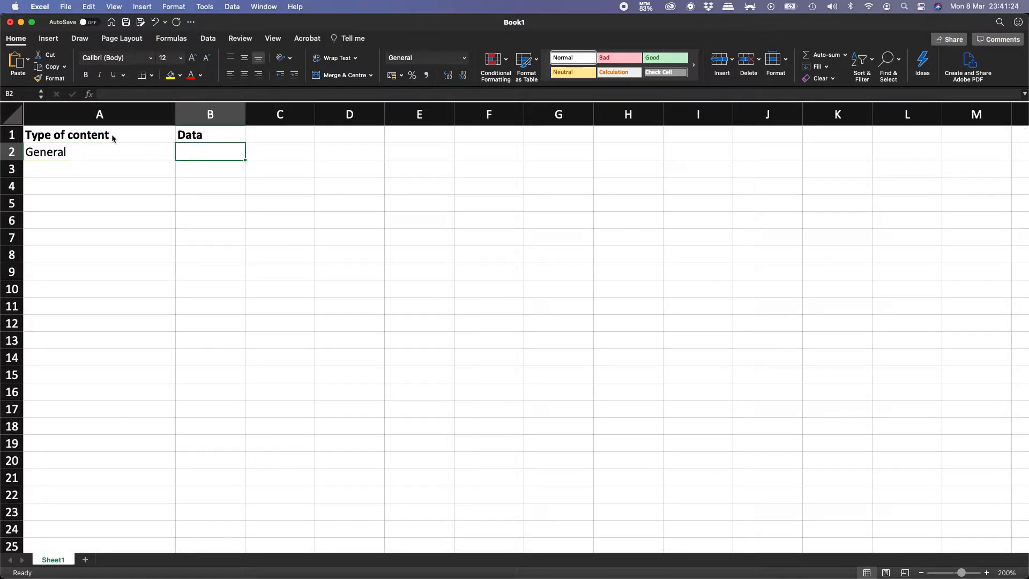
Enter the value 1234 in B2 as the data for the General row.
text(1234)
key(Return)
key(Up)
click(986, 573)
click(987, 573)
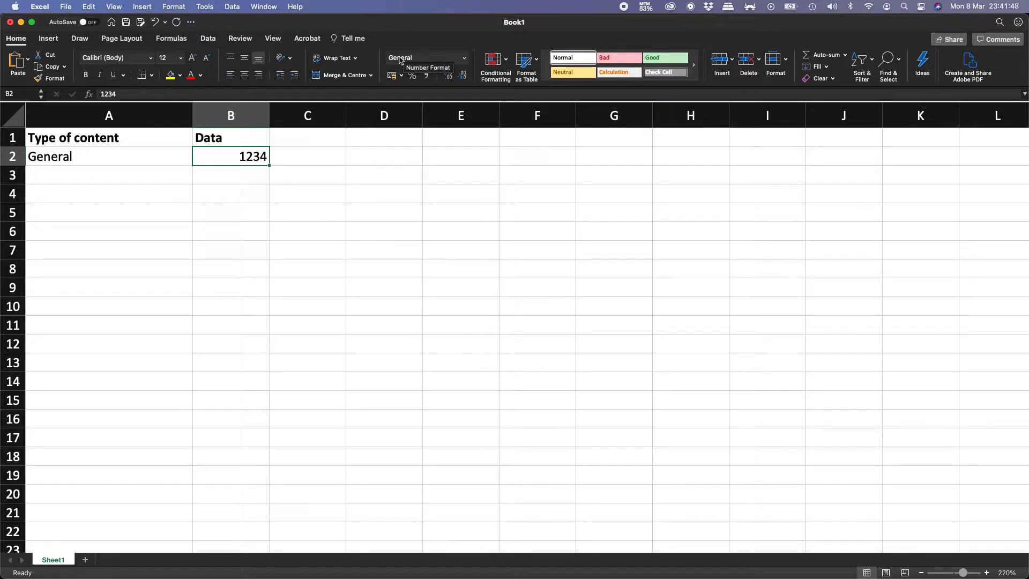
Enter the label "Number" in A3.
click(126, 176)
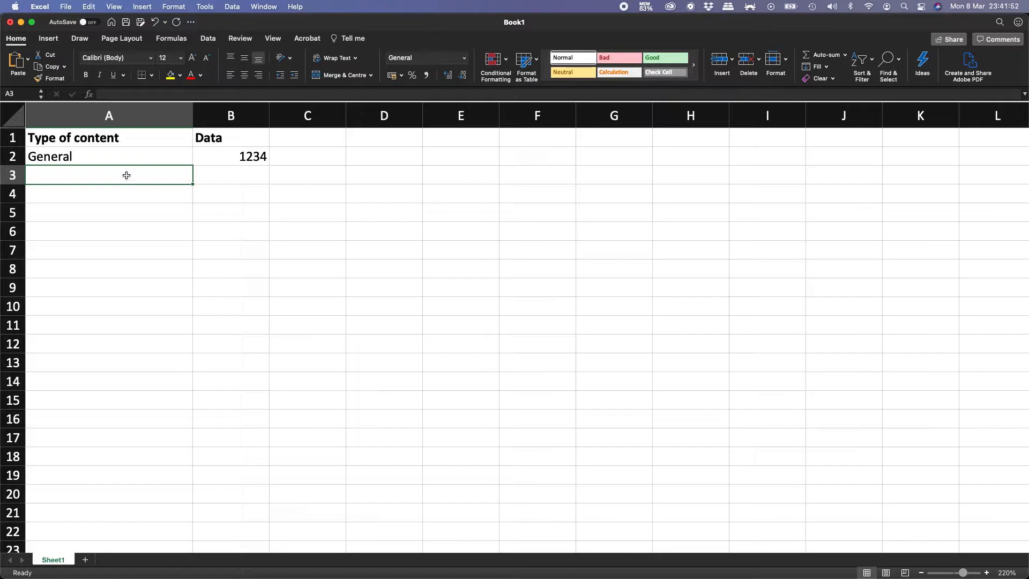
text(Number)
key(Return)
key(Up)
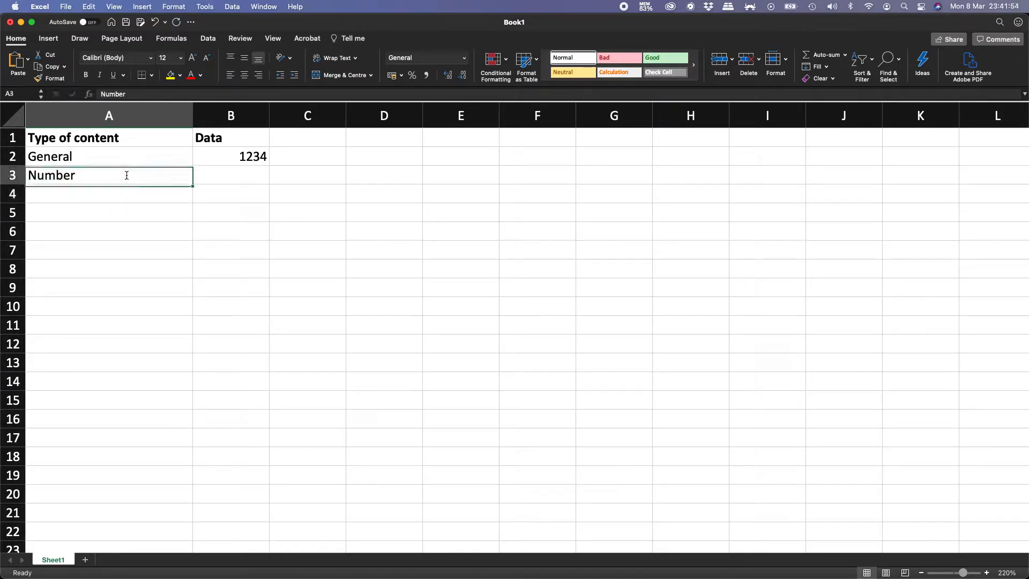
key(Right)
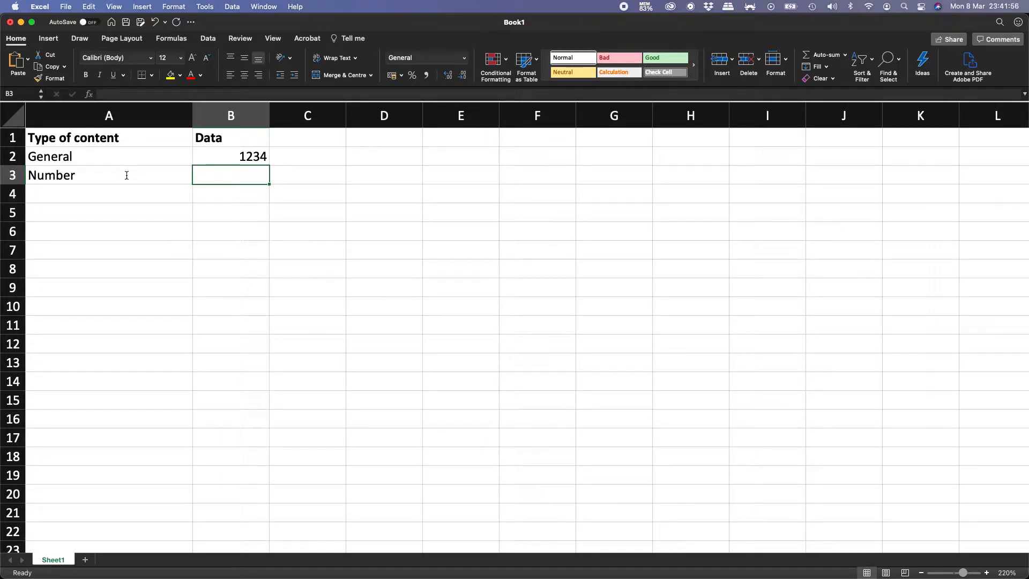
Enter 4321 in B3 and apply the Number format to that cell.
text(4321)
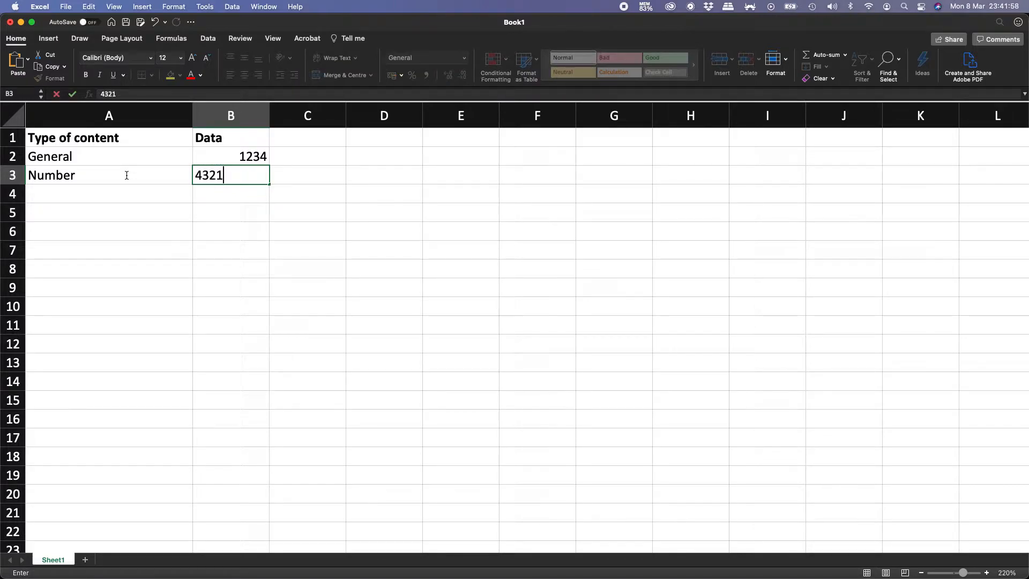
key(Return)
key(Up)
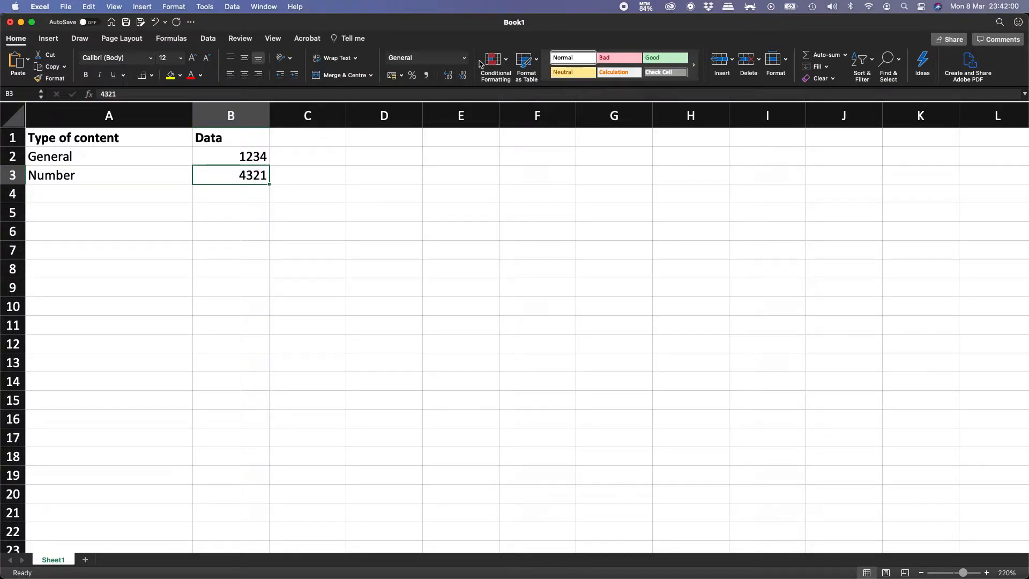
click(464, 58)
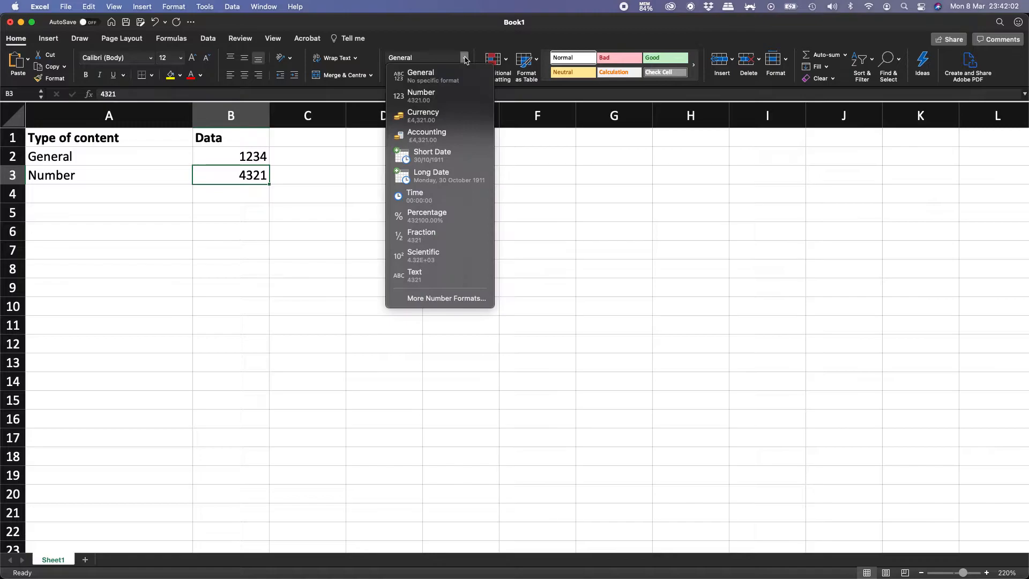
click(422, 99)
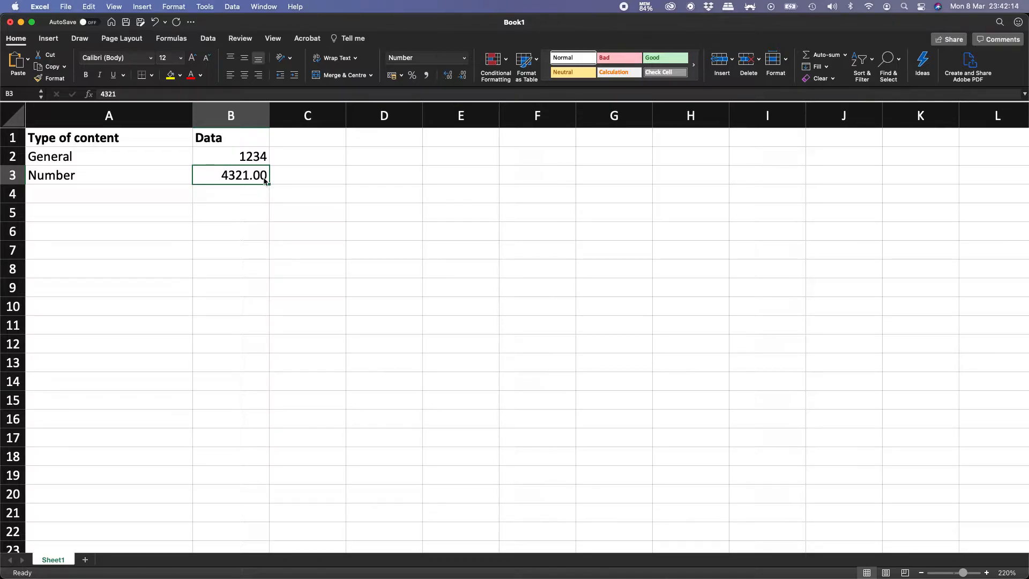
Format B3 as a number with 2 decimal places, trying other counts first, and enable the 1000 separator.
right_click(265, 181)
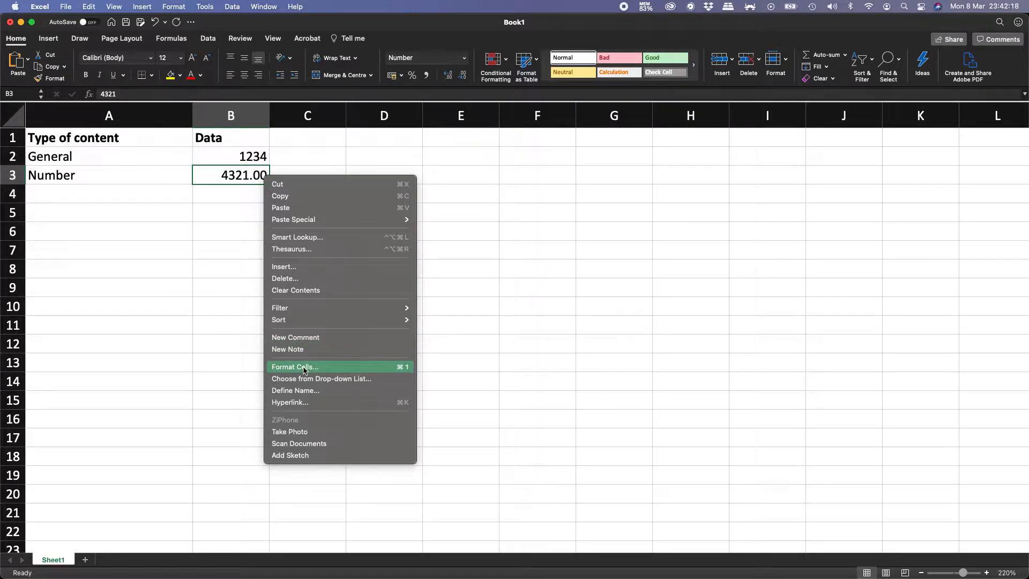
click(337, 368)
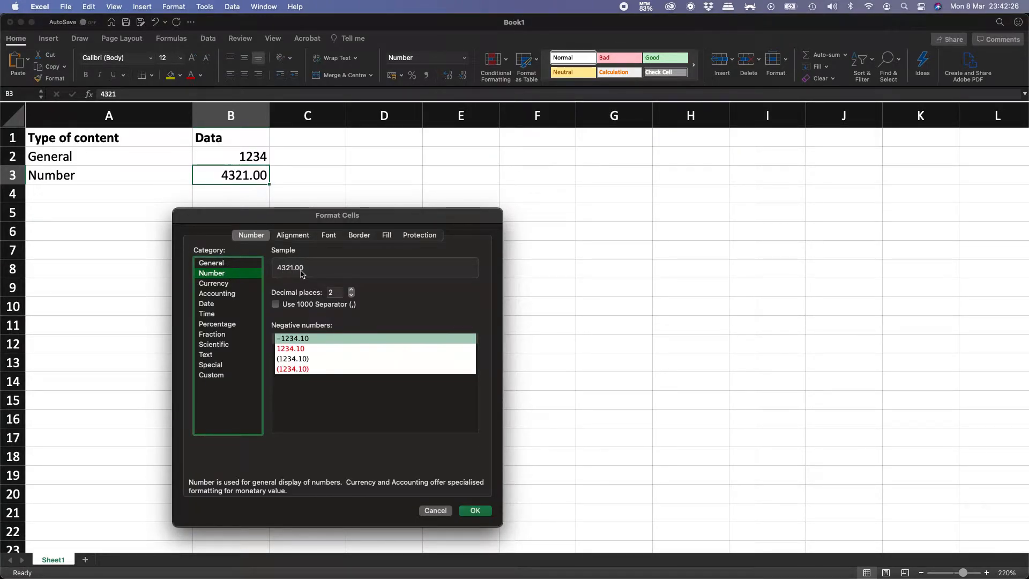
click(351, 290)
click(352, 291)
click(351, 290)
click(351, 295)
click(351, 295)
click(352, 295)
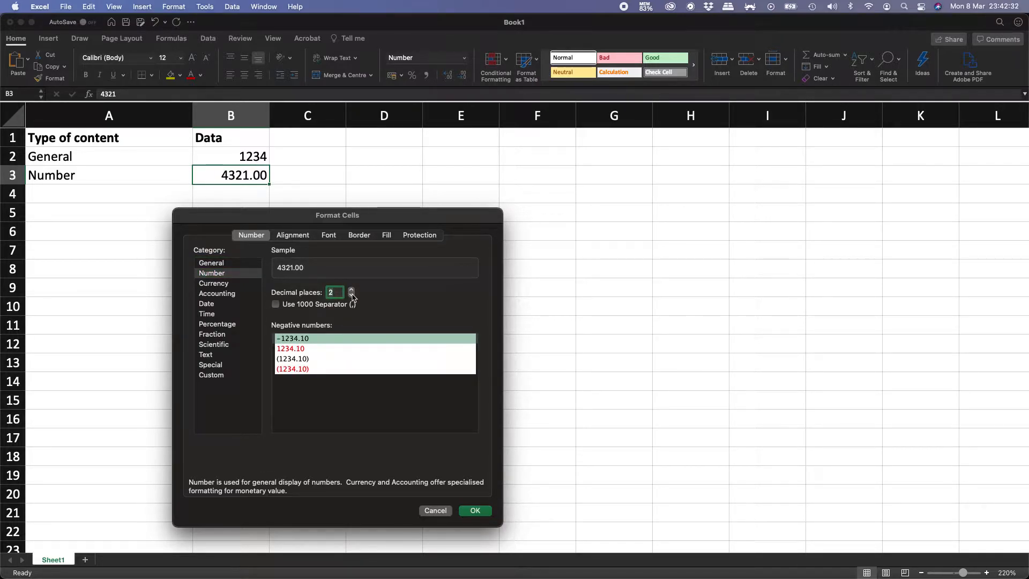
click(352, 295)
click(351, 294)
click(352, 290)
click(352, 290)
click(276, 305)
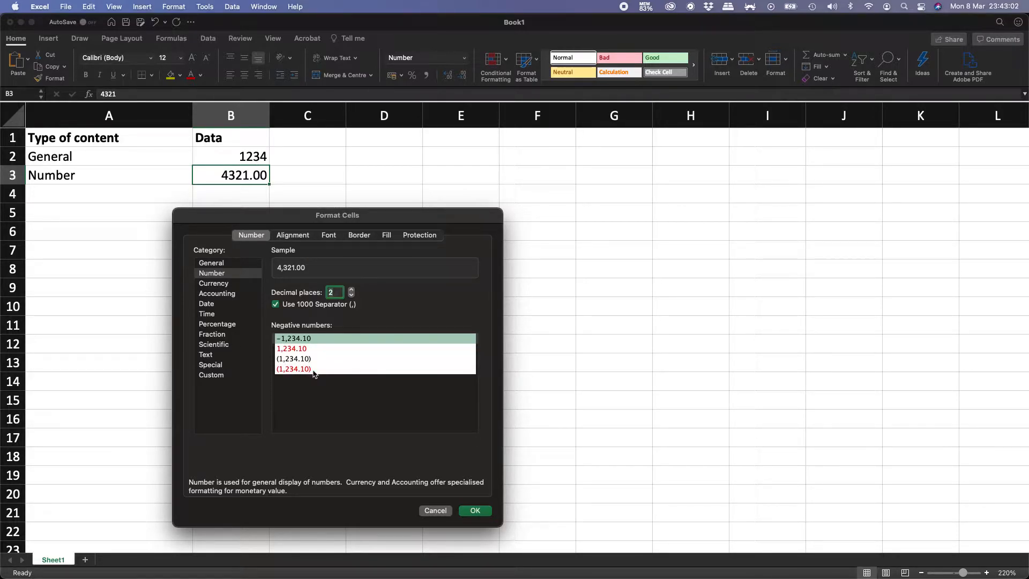
click(472, 510)
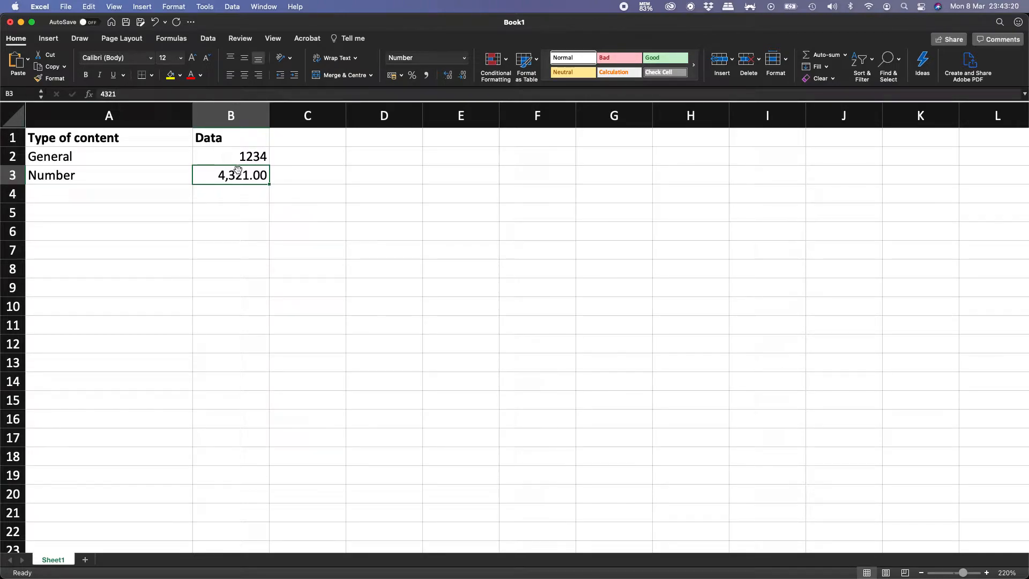
Change the value in B3 to -4321.
double_click(254, 176)
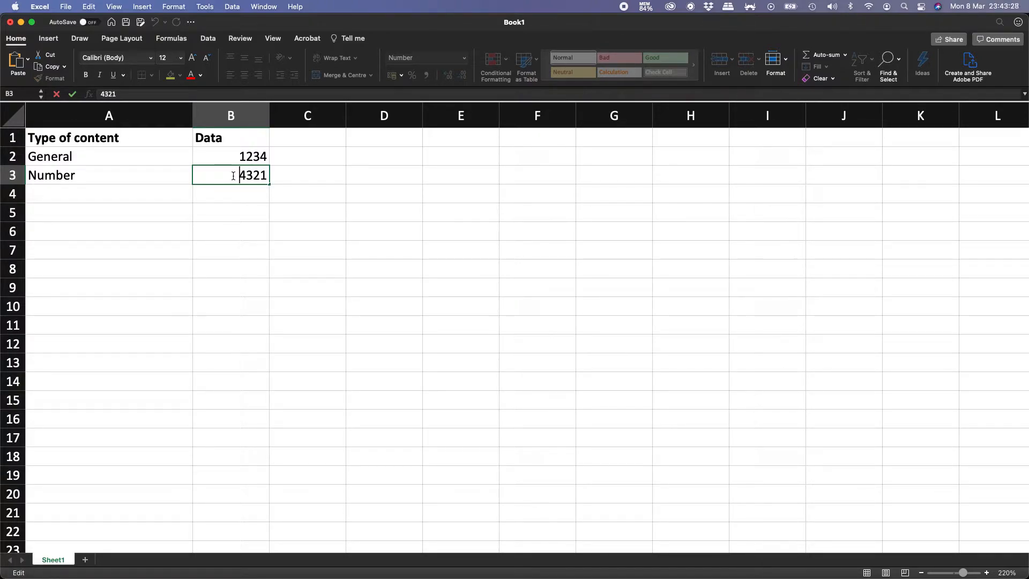
text(-)
key(Return)
click(233, 176)
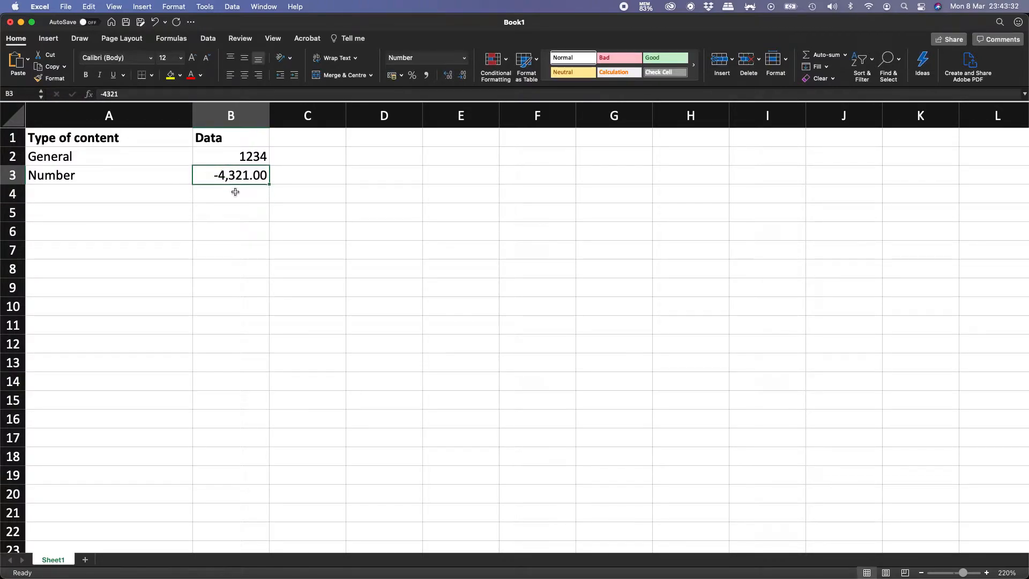
Set B3's negative number style to red without a minus sign, and check the value stored in the cell.
right_click(250, 173)
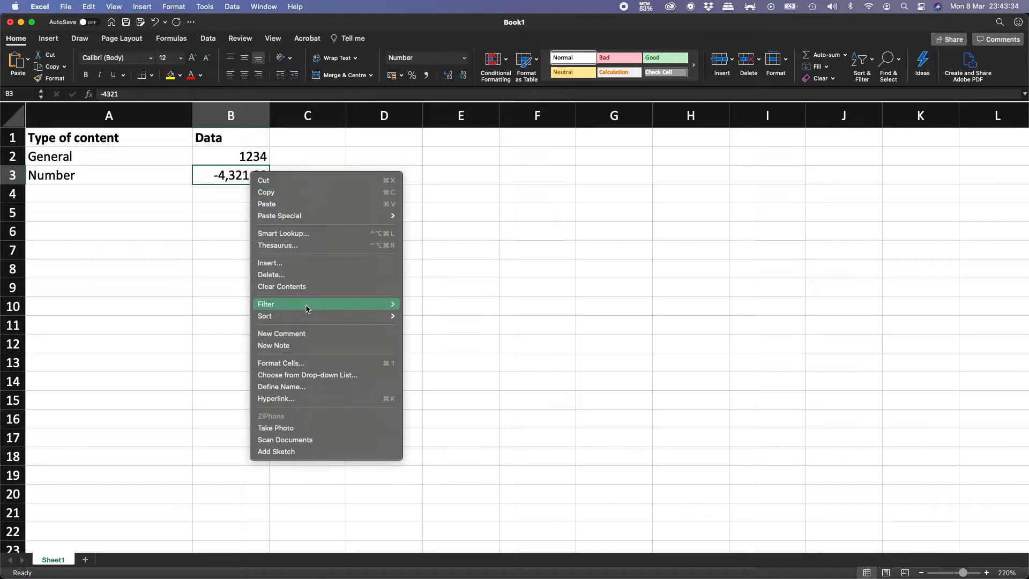
click(300, 364)
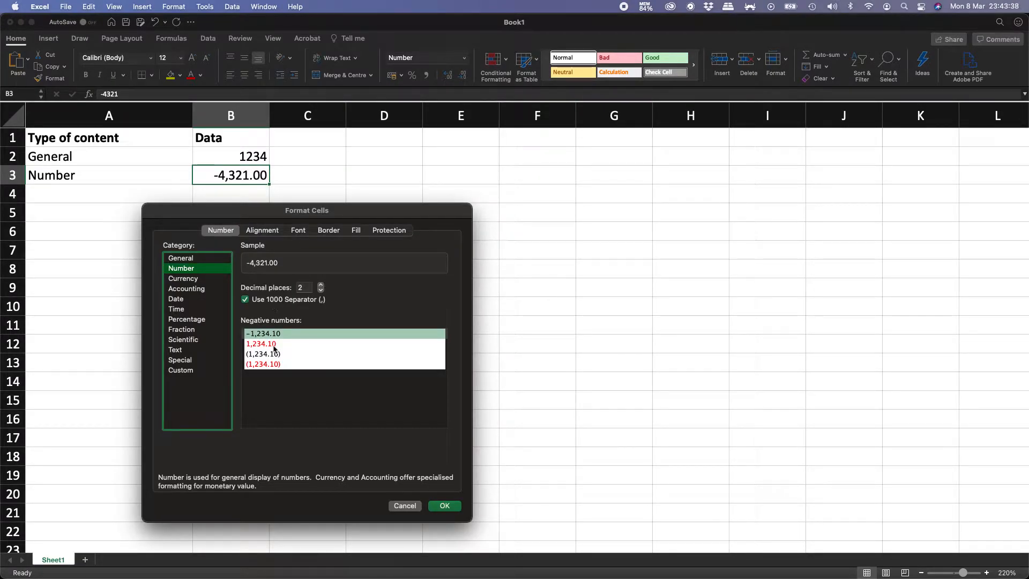
click(273, 344)
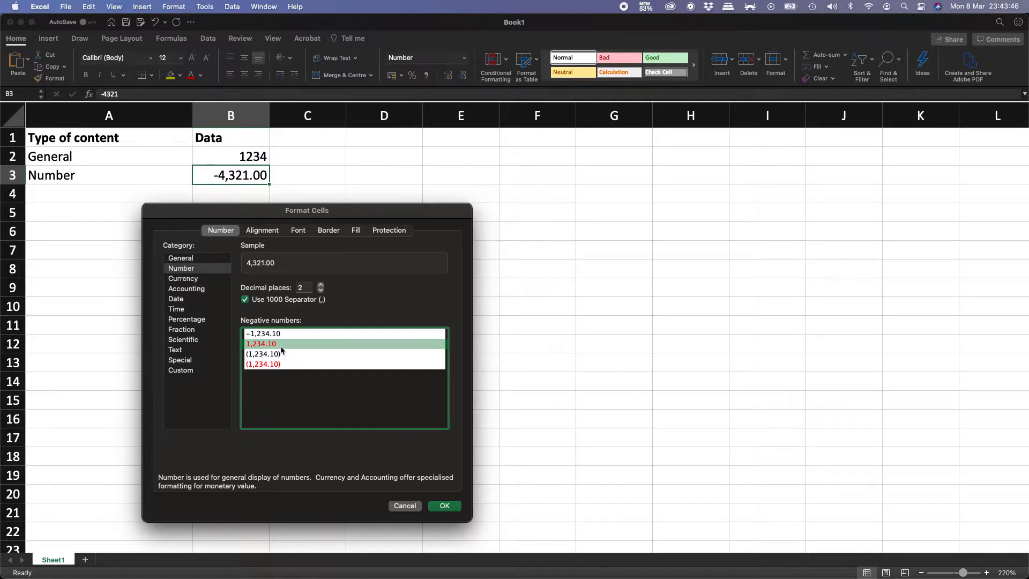
key(Return)
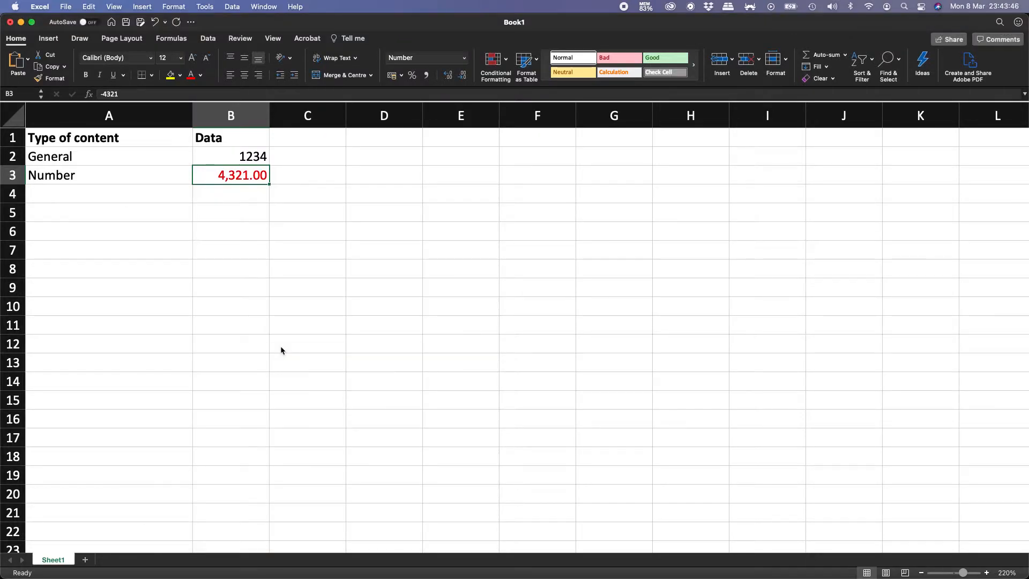
double_click(234, 175)
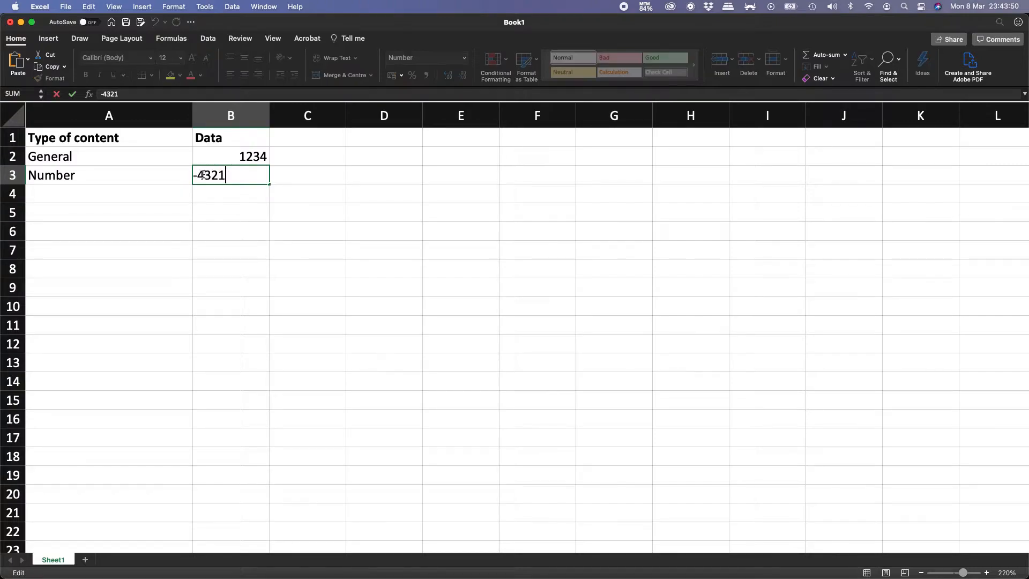
drag(197, 173, 218, 217)
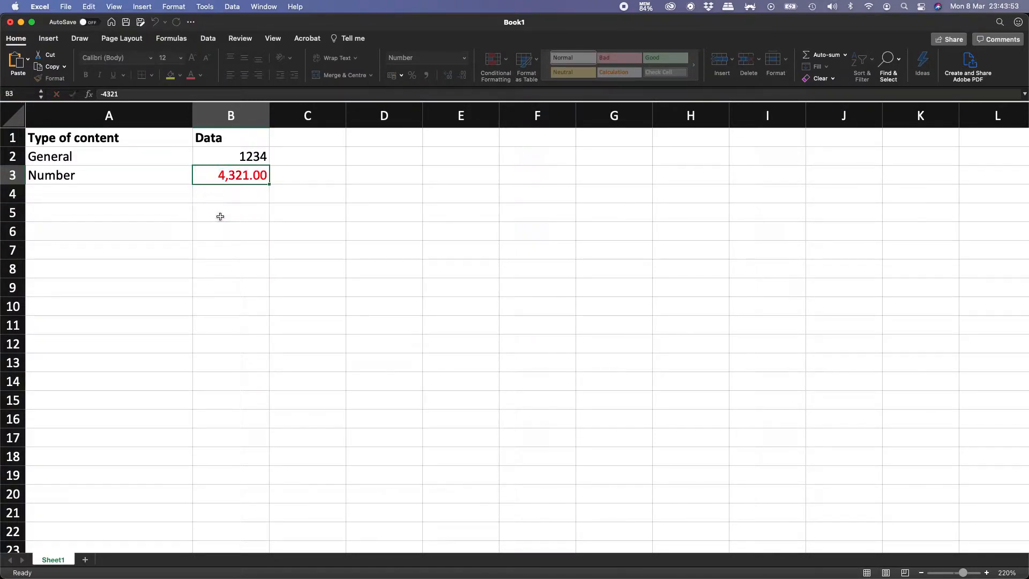
Set B3's negative number style to red in parentheses, trying the black parenthesised style first.
right_click(236, 170)
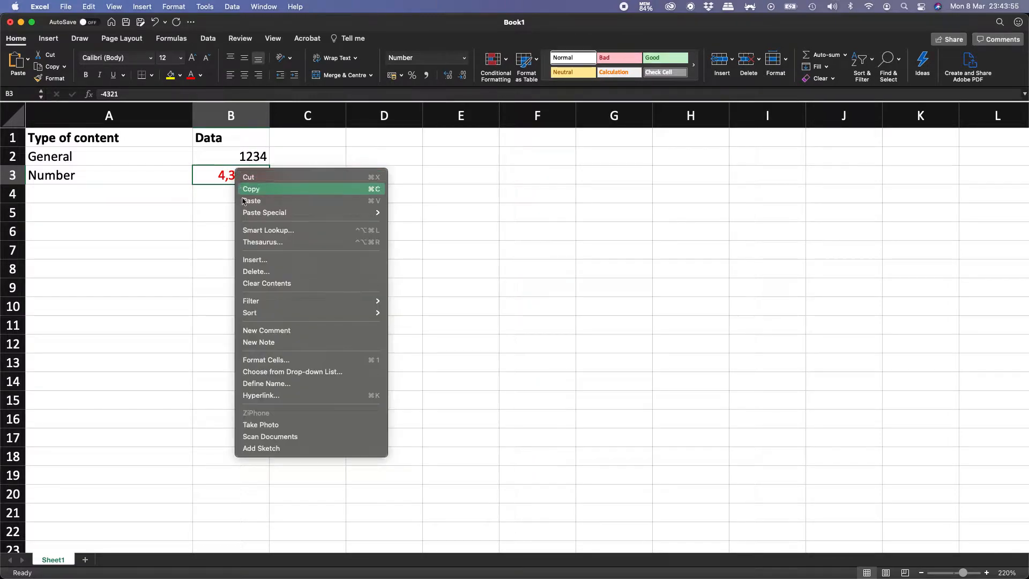
click(281, 358)
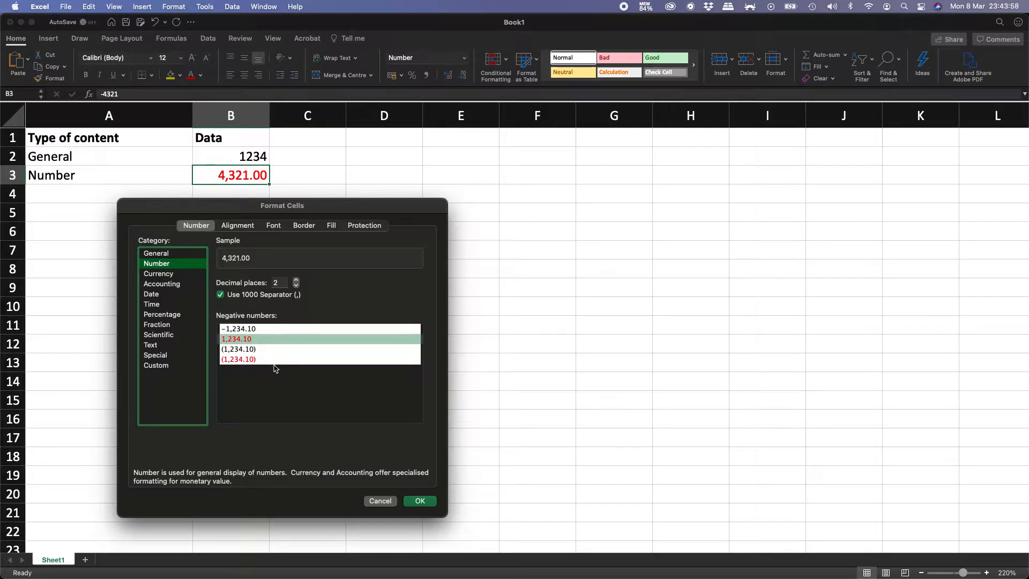
click(258, 350)
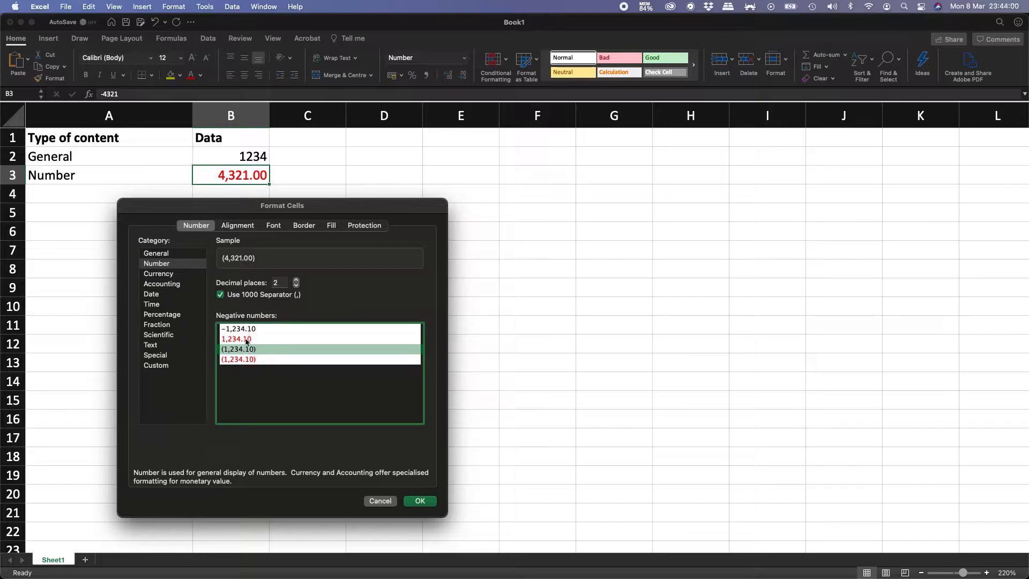
click(259, 360)
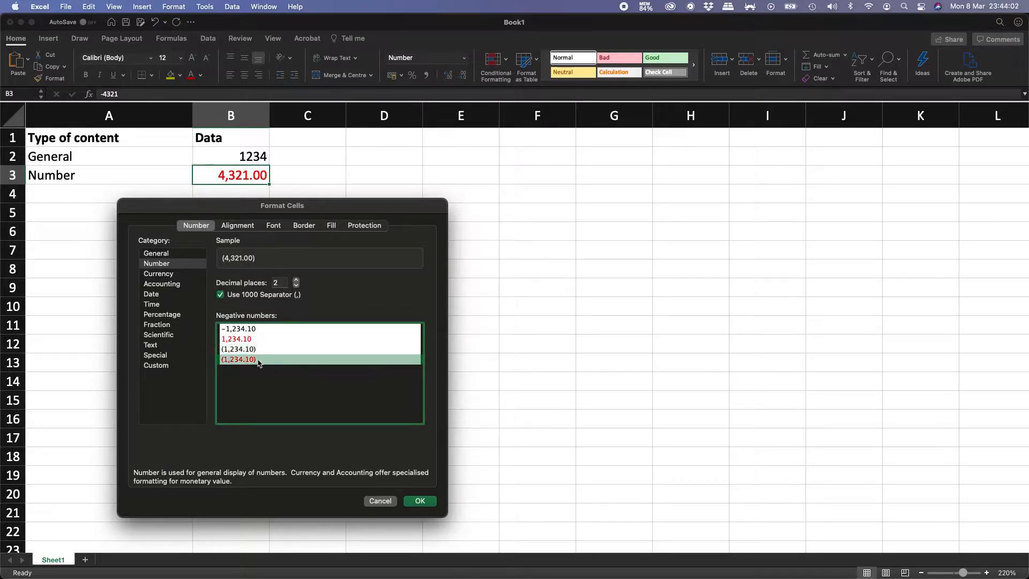
click(420, 501)
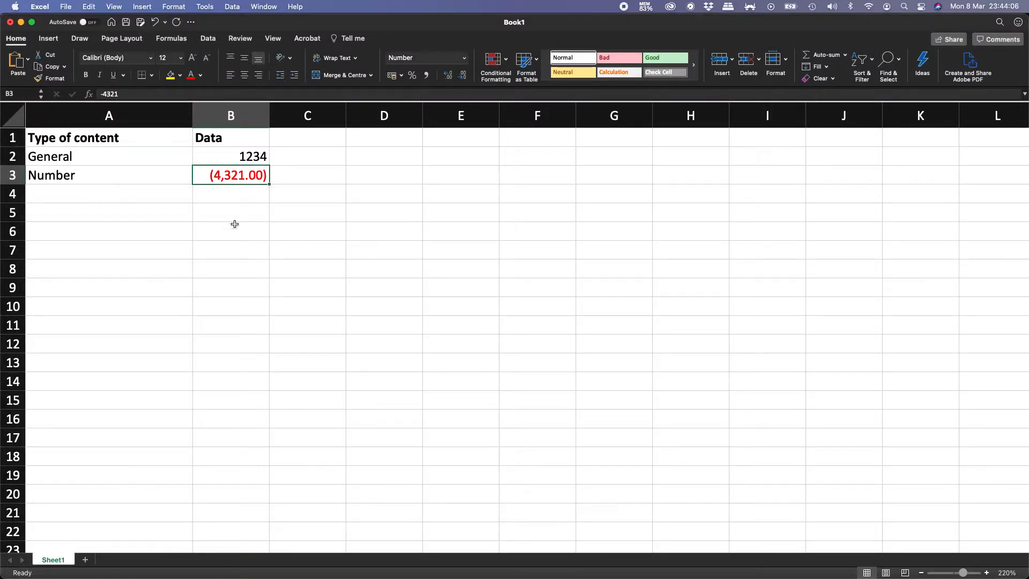
Remove the minus sign from the value in B3 and check how the positive number displays.
double_click(251, 176)
key(BackSpace)
key(Return)
key(Up)
Put the minus sign back in B3 so that it holds -4321.
double_click(215, 175)
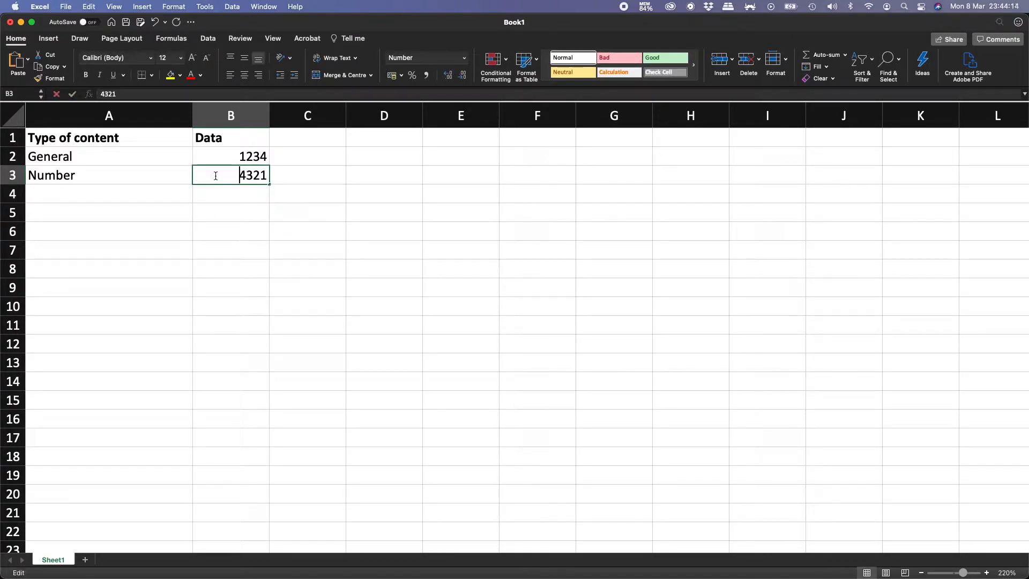
text(-)
key(Return)
key(Up)
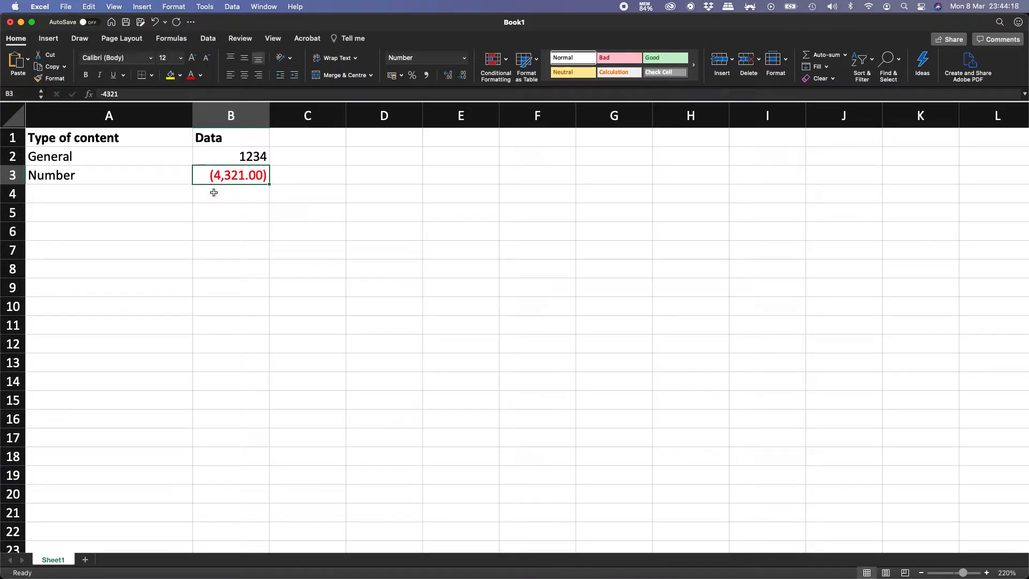
Enter the label Currency in A4, below the Number label.
click(194, 186)
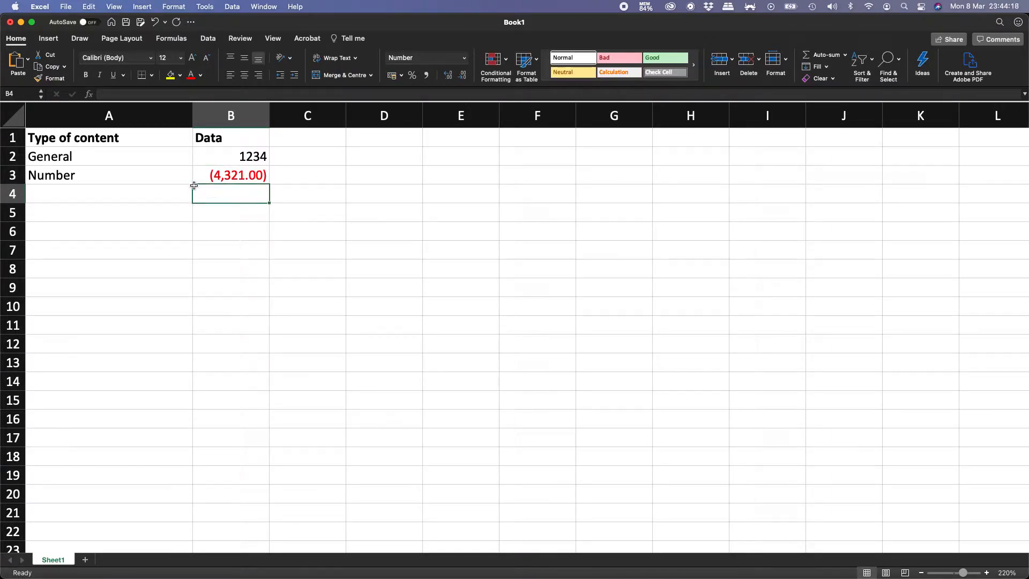
click(98, 190)
text(Current)
key(BackSpace)
text(cy)
key(Tab)
Enter 67543 in B4 and apply the Currency format to that cell.
text(675)
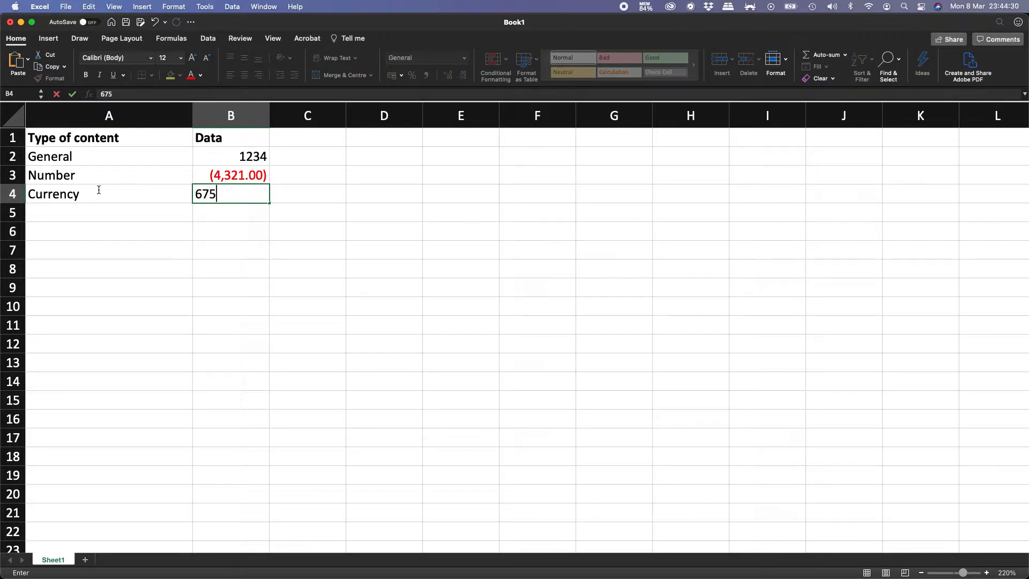
text(43)
key(ctrl+Return)
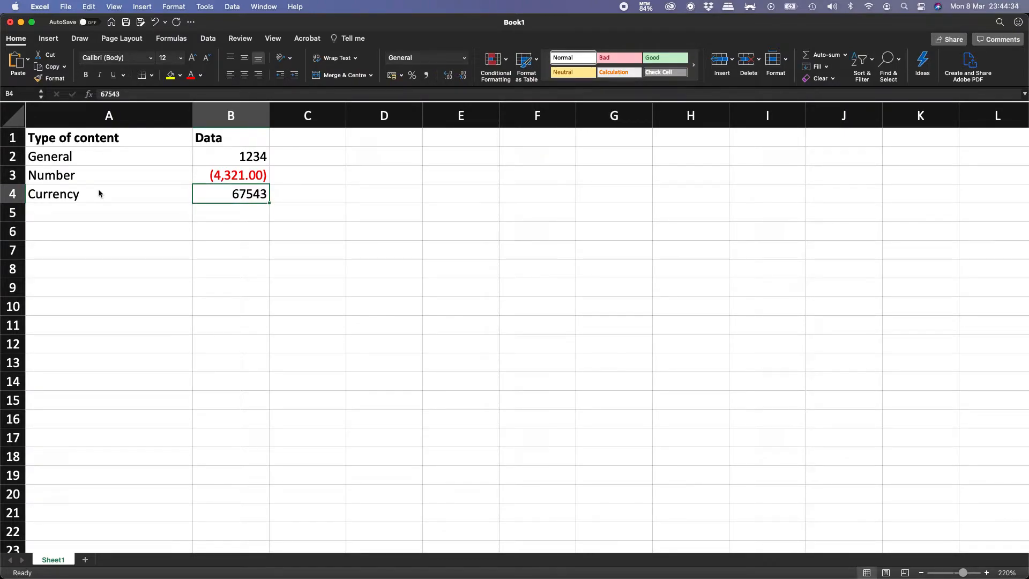
click(464, 59)
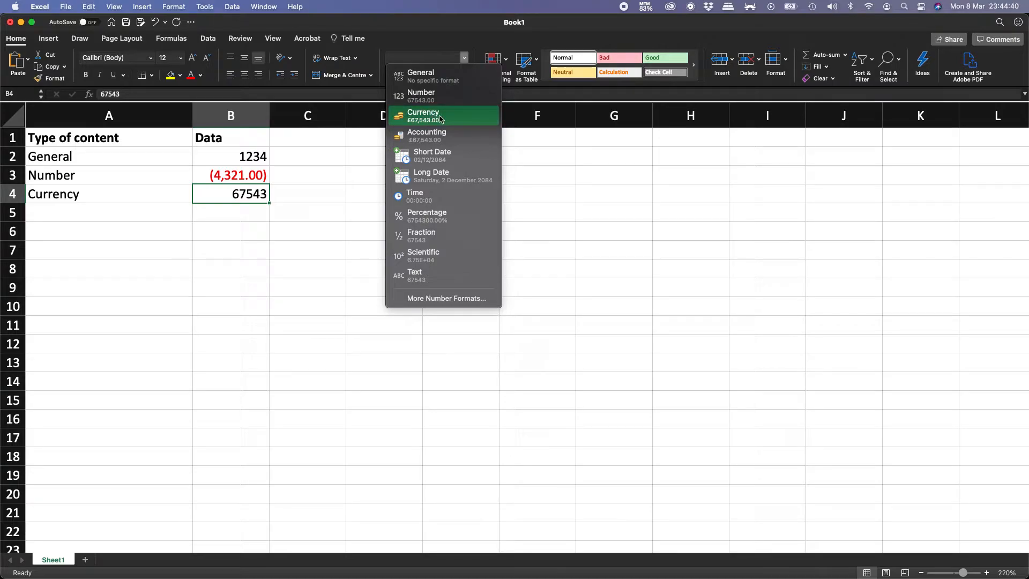
click(469, 116)
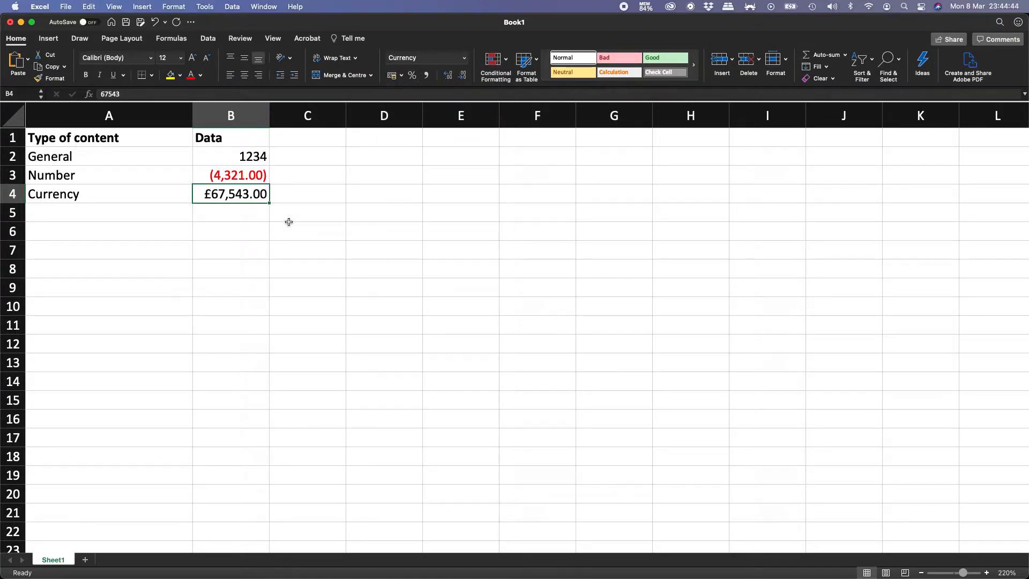
Browse the currency symbols available for B4 and set its symbol to $ English (United States).
right_click(235, 195)
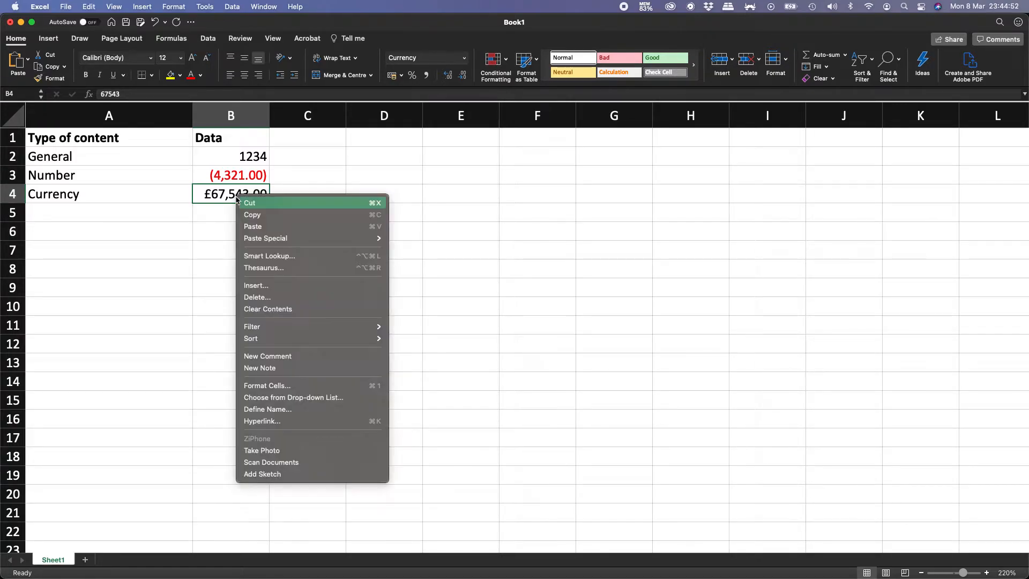
click(298, 386)
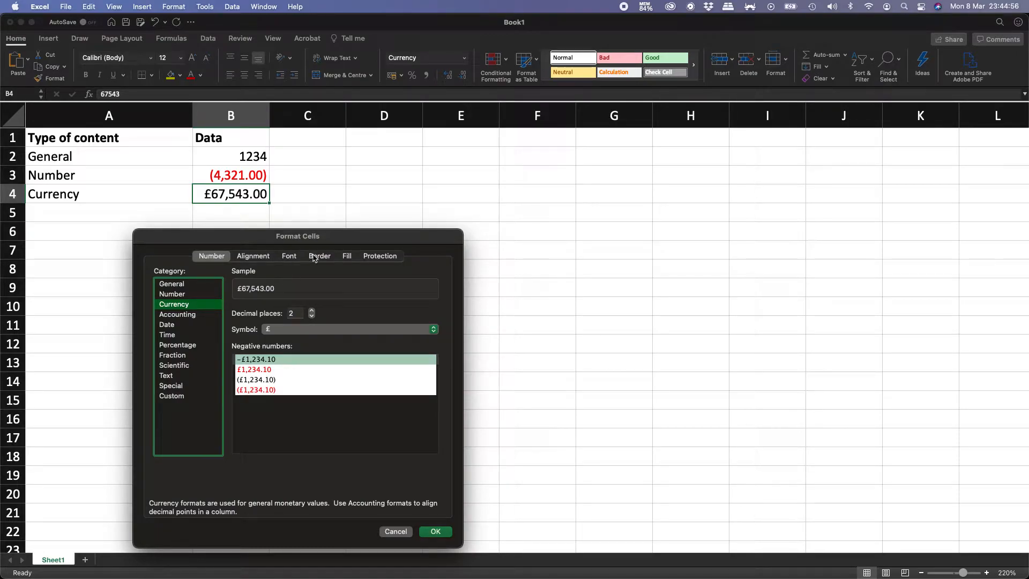
drag(330, 238, 510, 157)
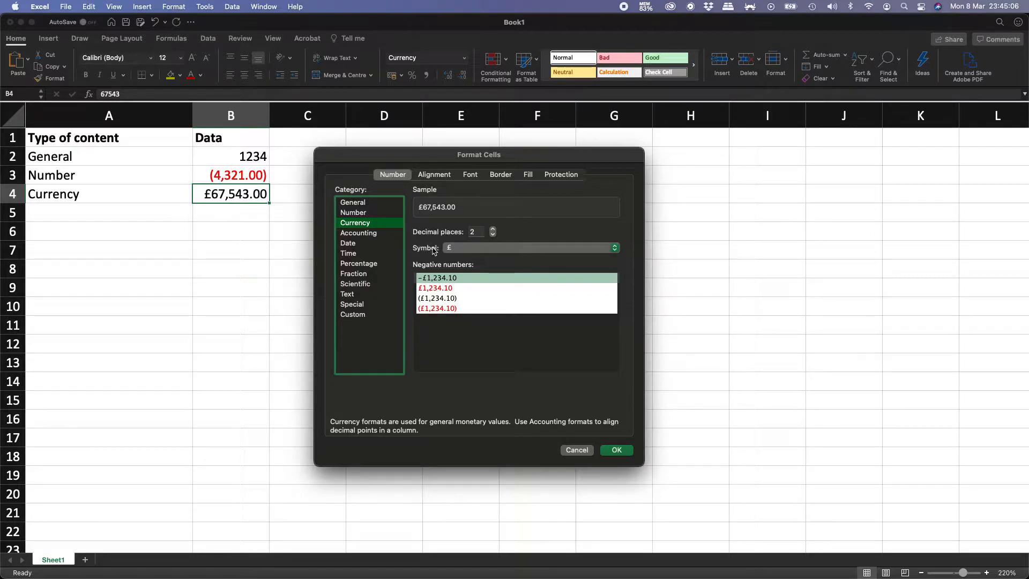
click(479, 250)
scroll(536, 343, down, 10)
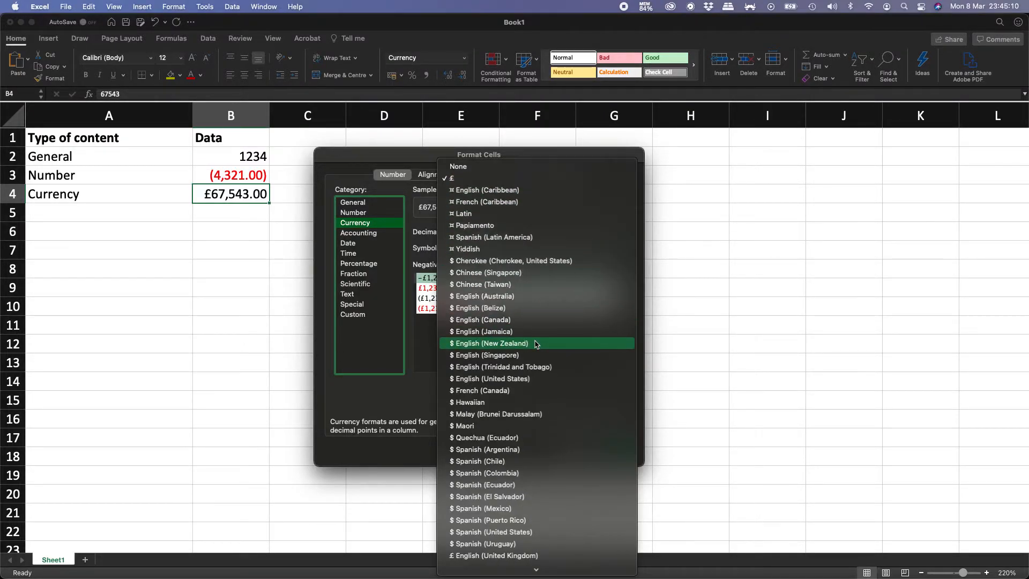
scroll(537, 343, down, 20)
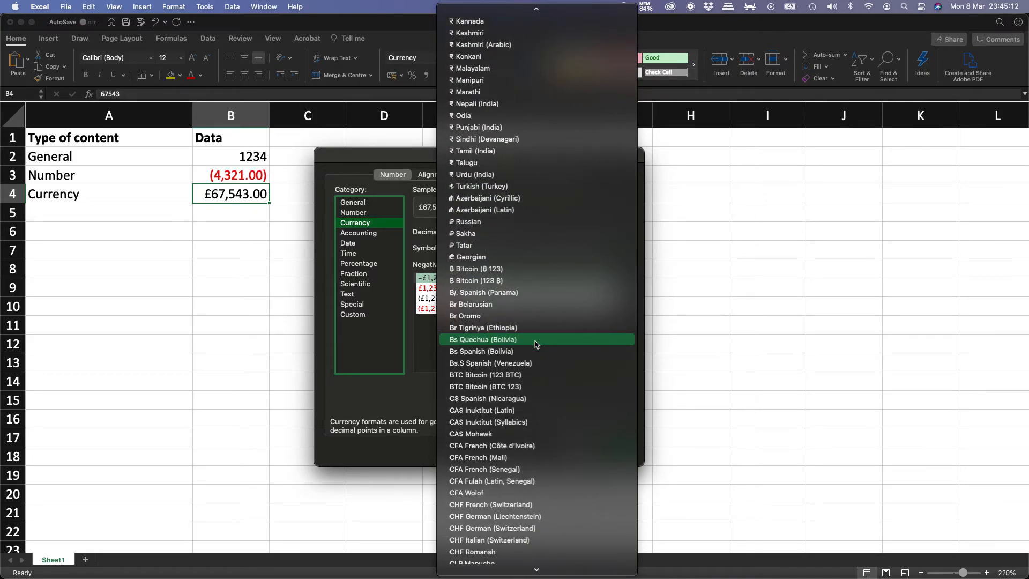
scroll(537, 344, down, 20)
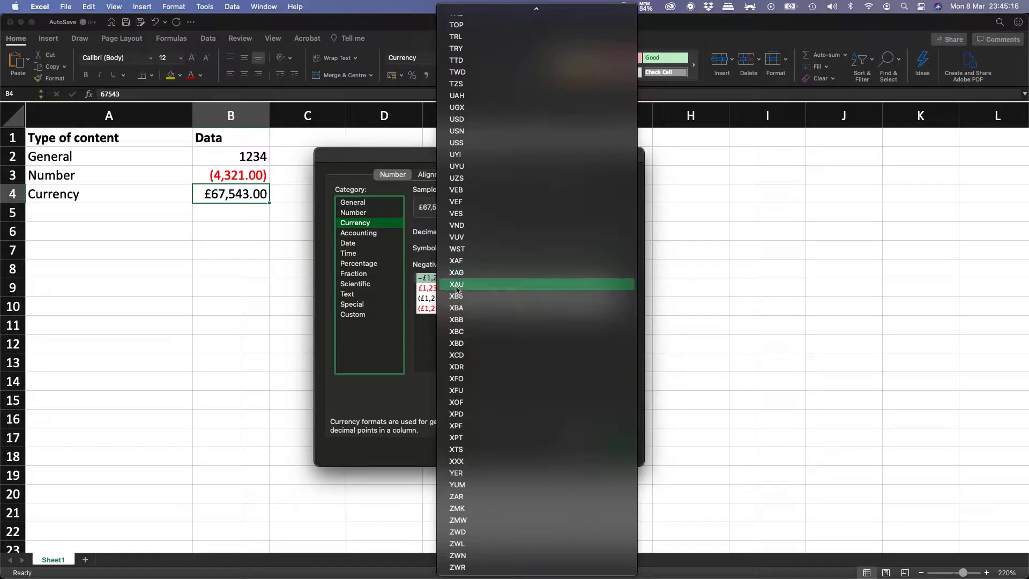
scroll(547, 299, up, 20)
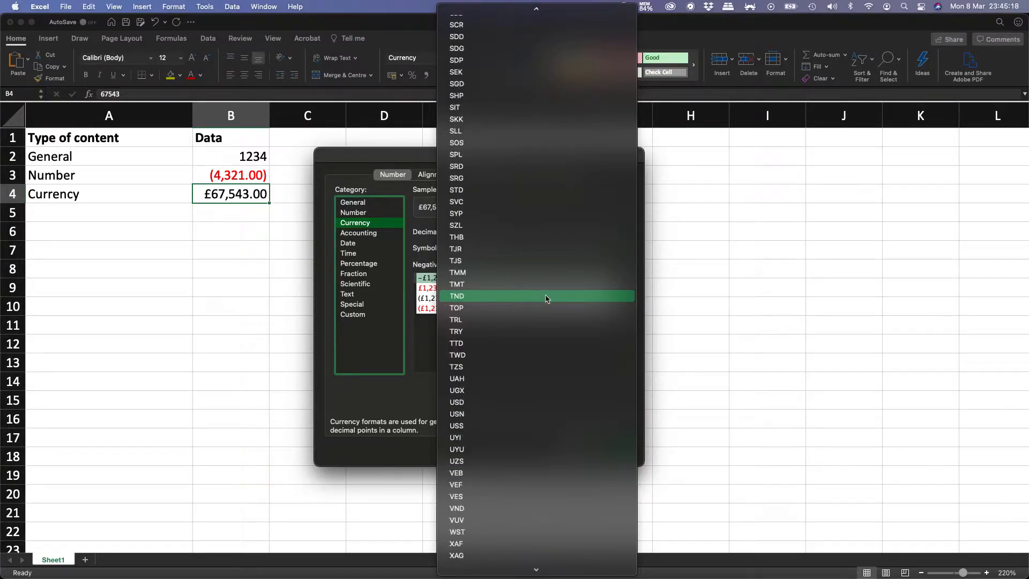
scroll(547, 298, up, 20)
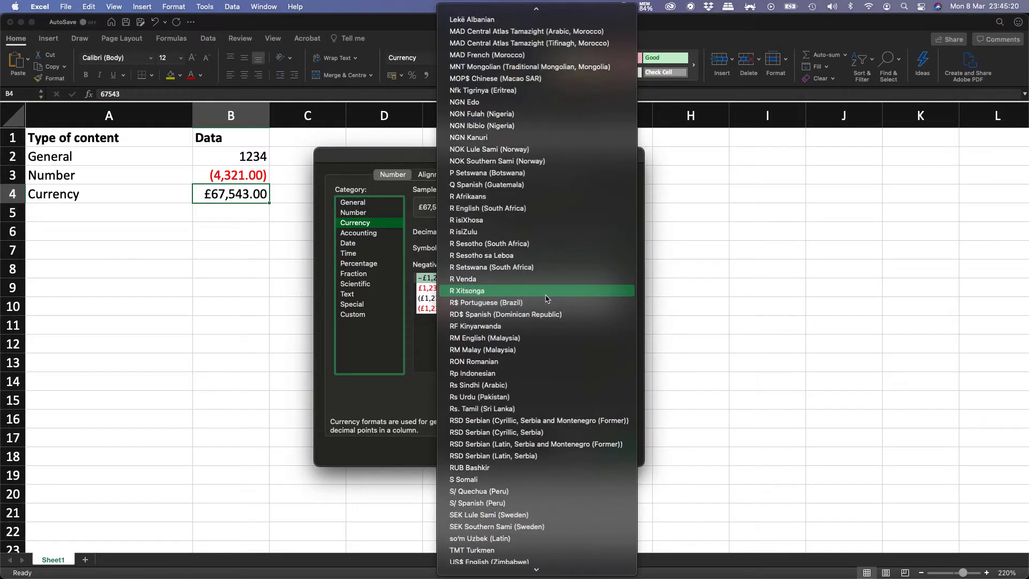
scroll(514, 236, up, 3)
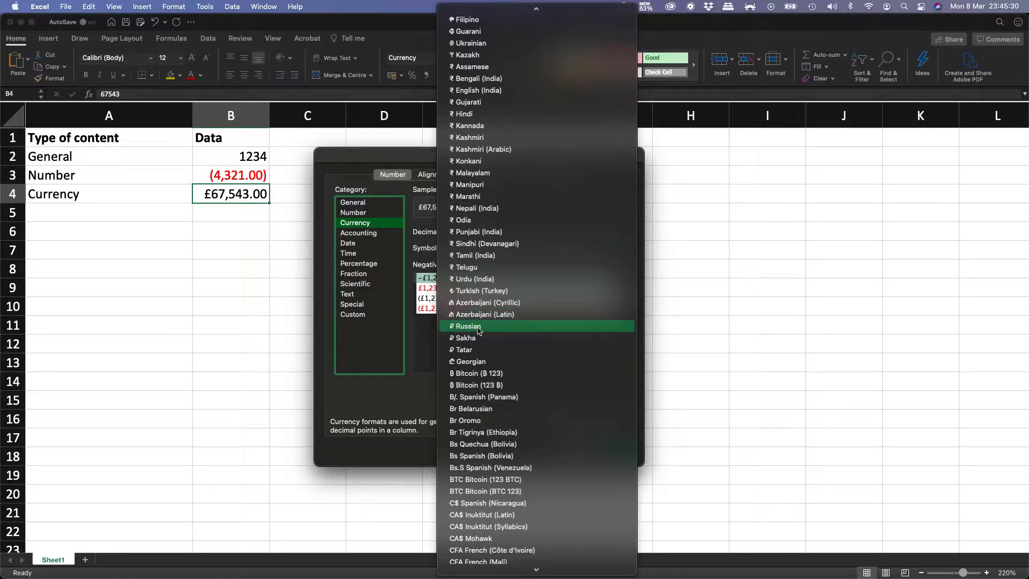
scroll(479, 331, up, 5)
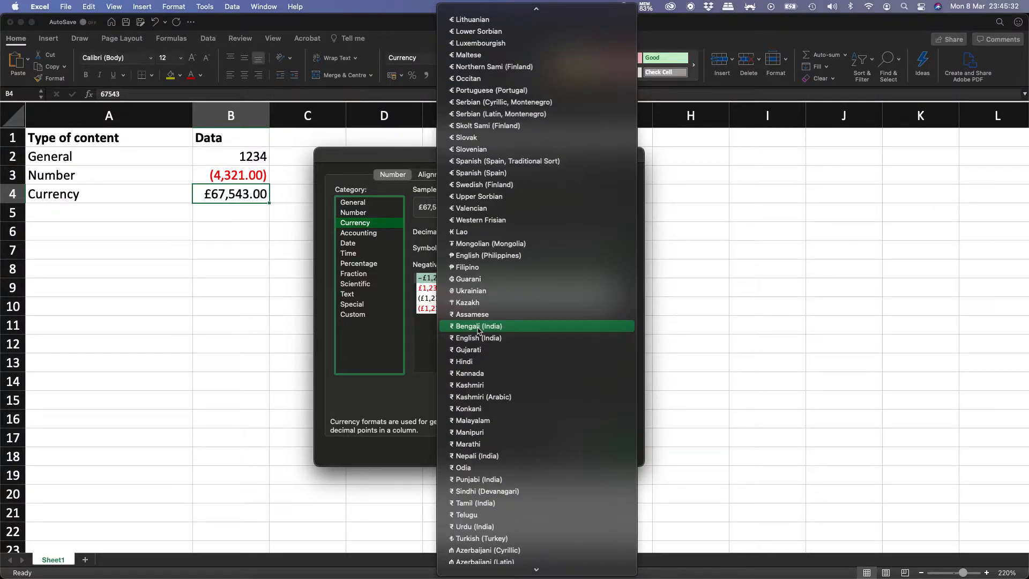
scroll(479, 331, down, 6)
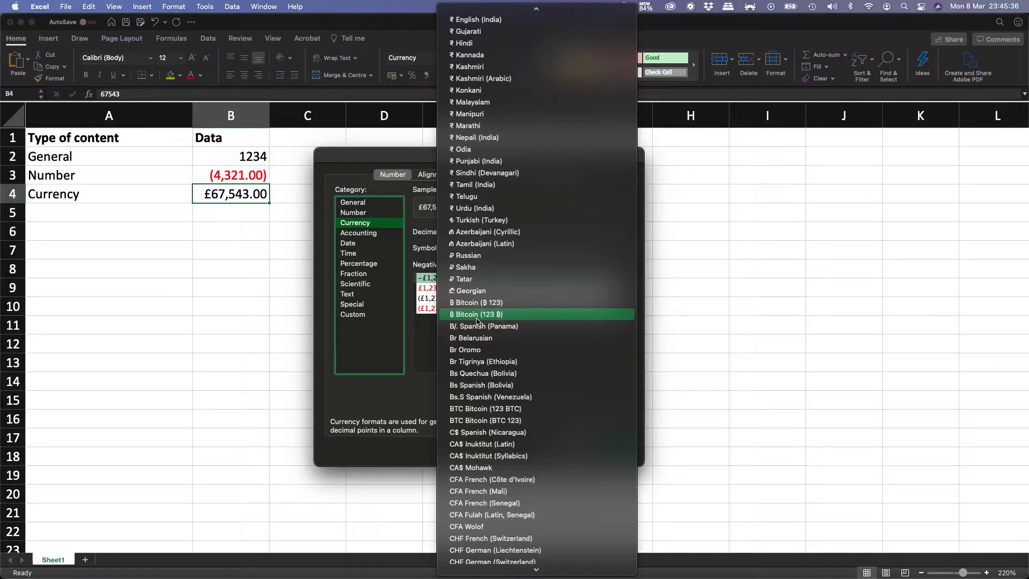
scroll(477, 321, up, 10)
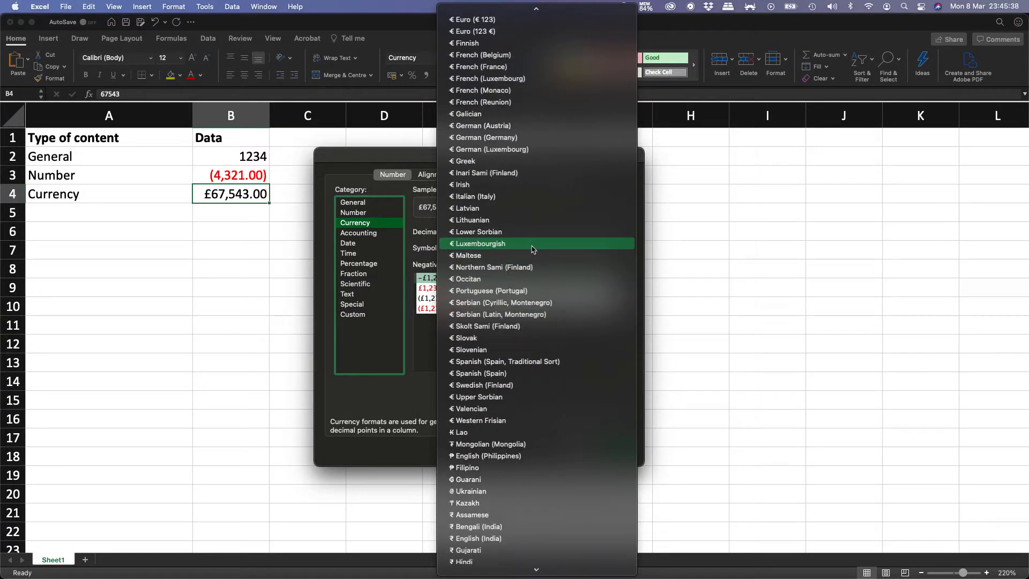
scroll(532, 249, up, 15)
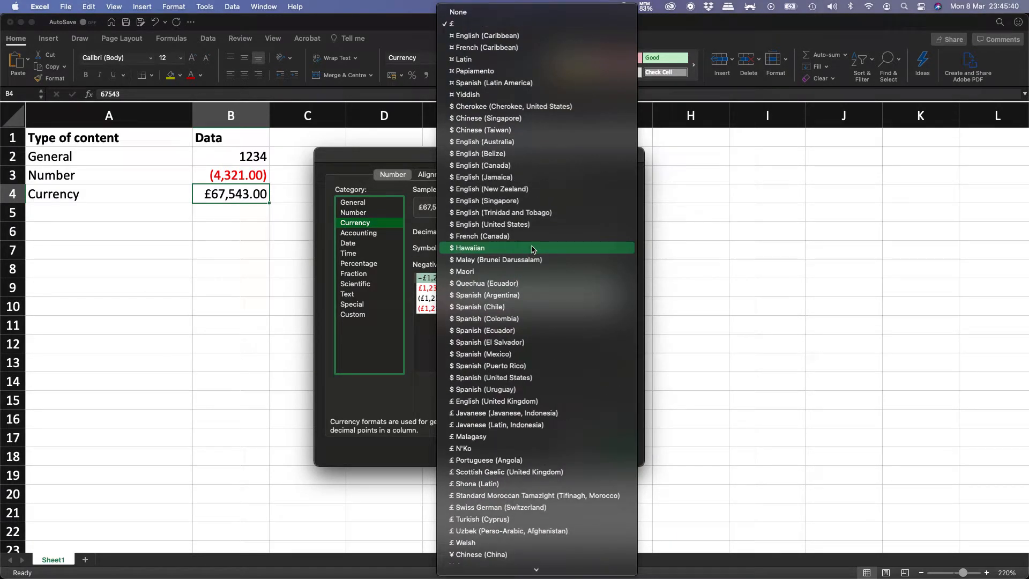
click(500, 227)
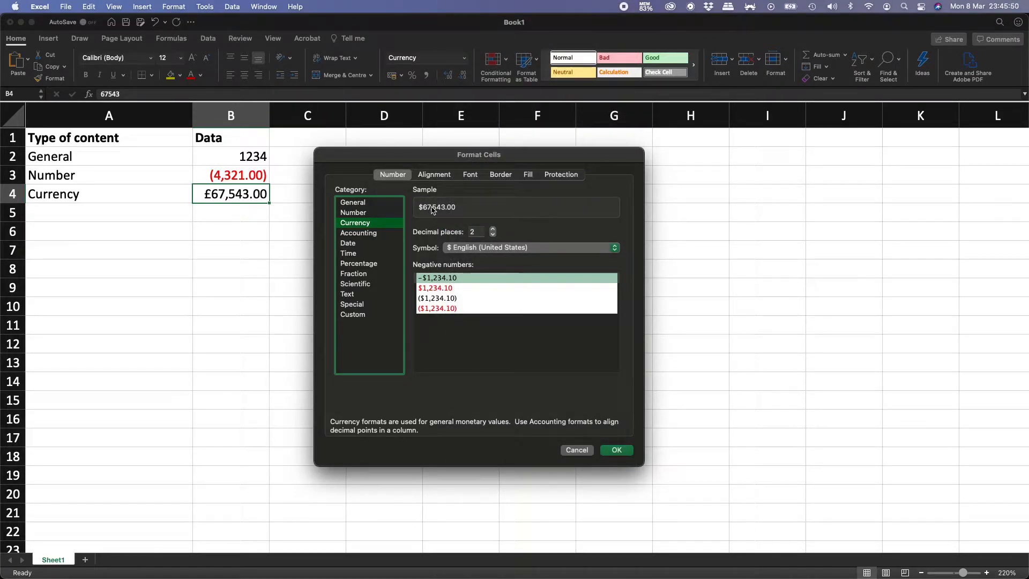
click(615, 450)
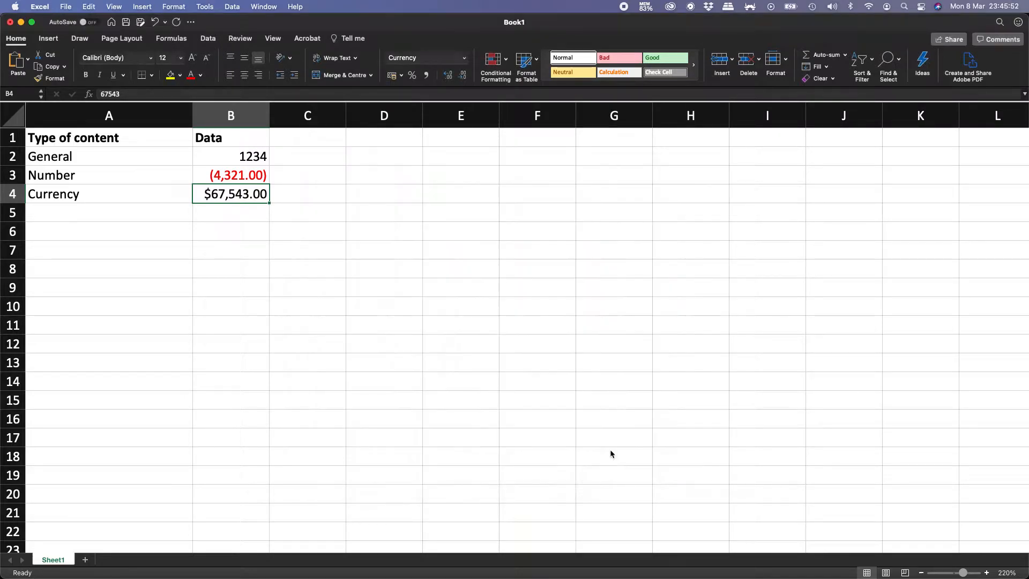
Change B4's currency symbol to $ Spanish (Mexico) in its cell format settings.
right_click(229, 194)
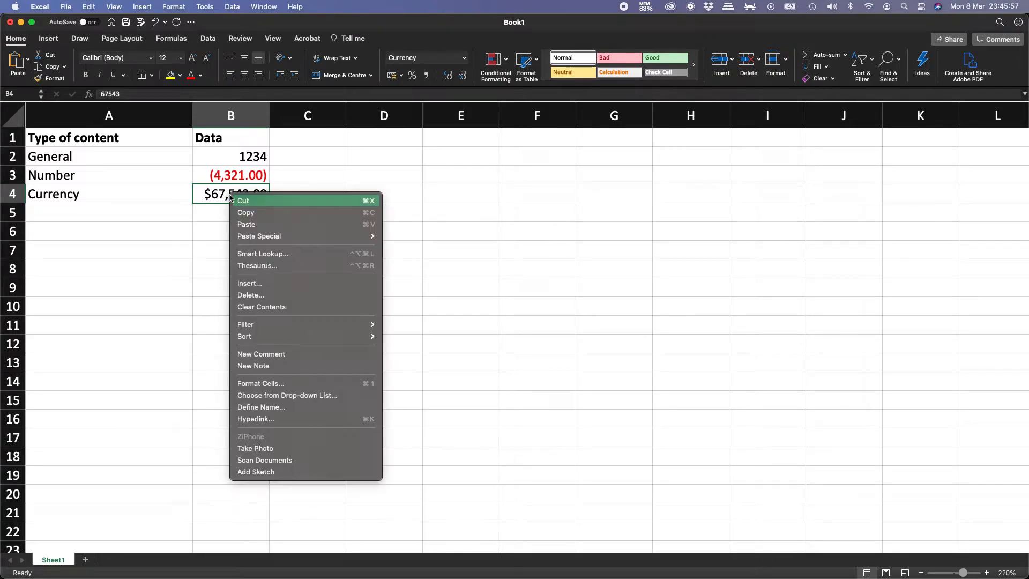
click(279, 383)
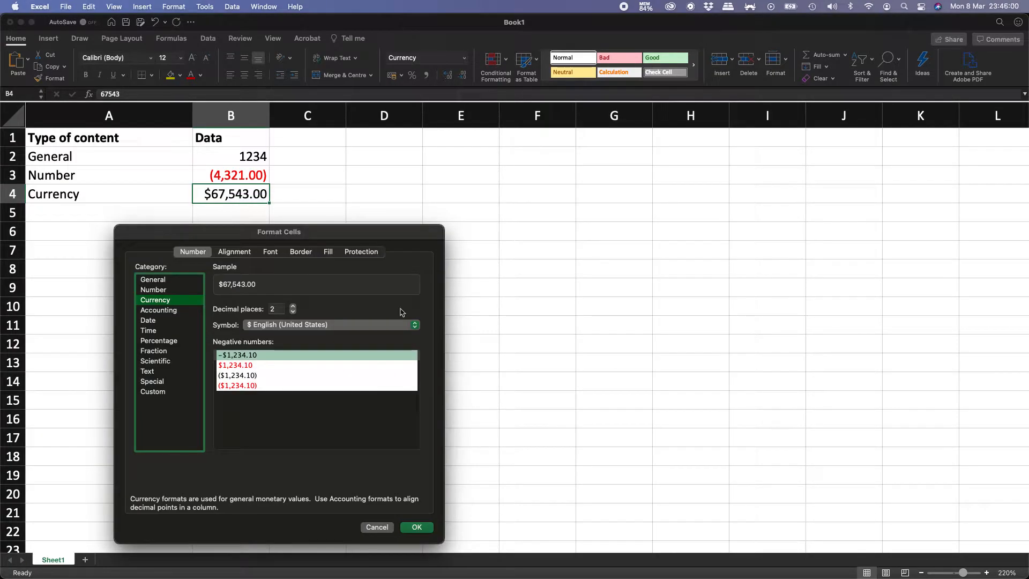
click(362, 325)
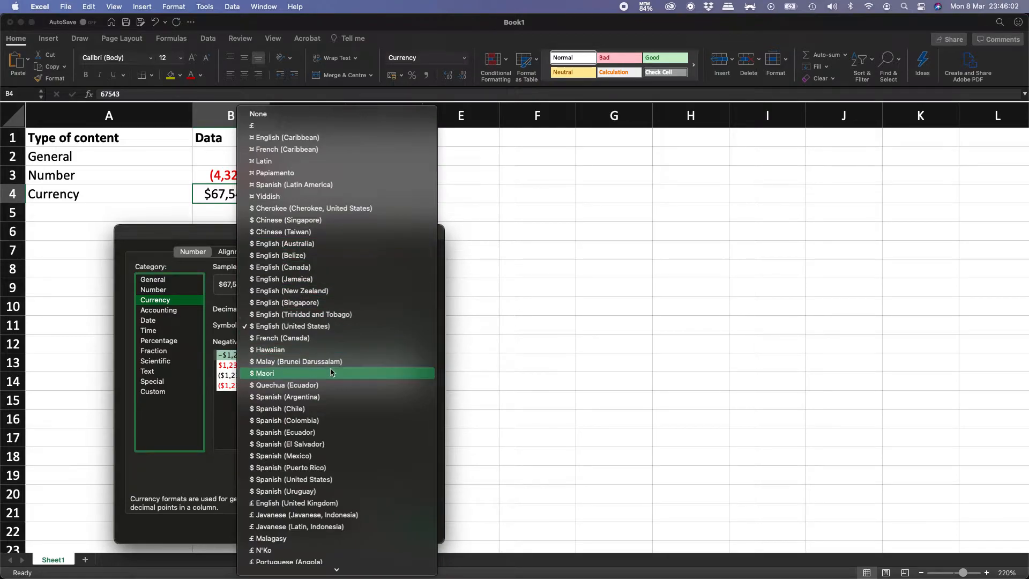
scroll(331, 372, down, 2)
click(304, 420)
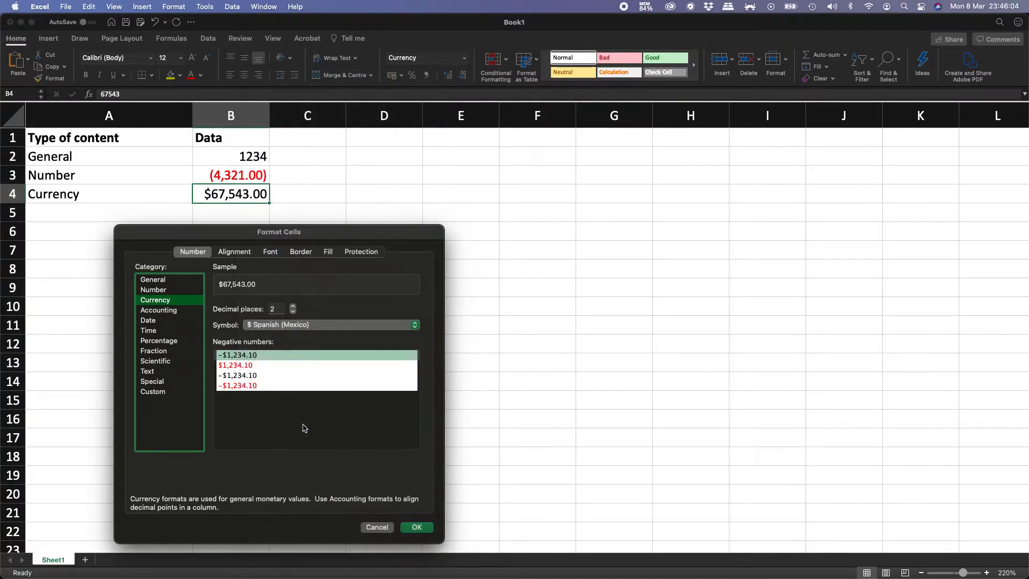
click(416, 528)
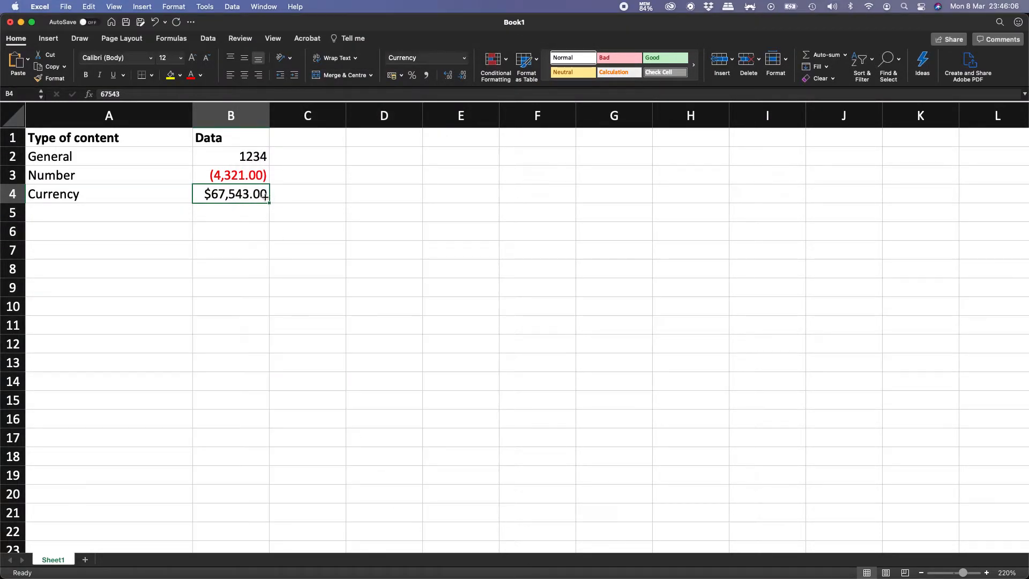
right_click(211, 197)
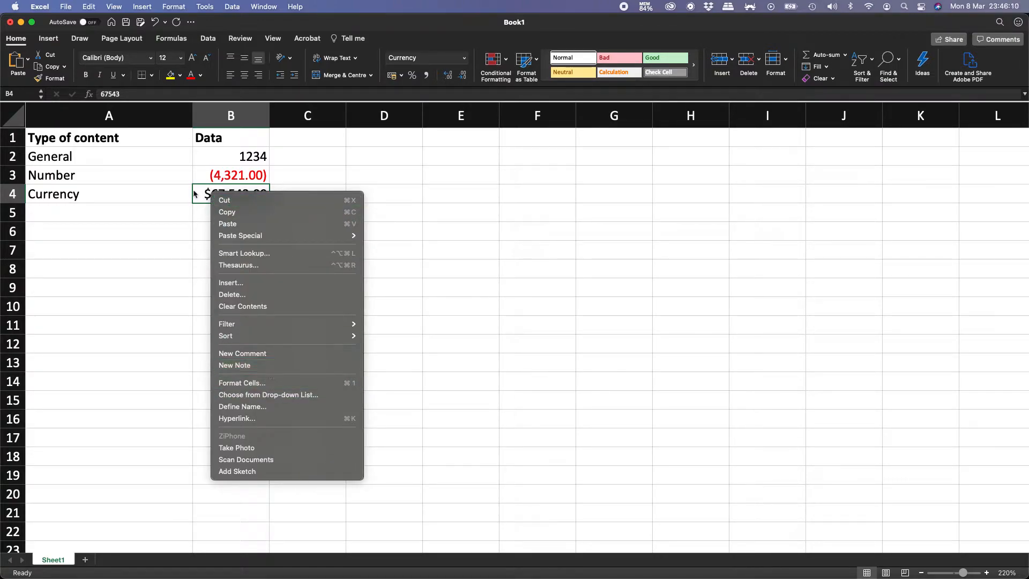
click(188, 214)
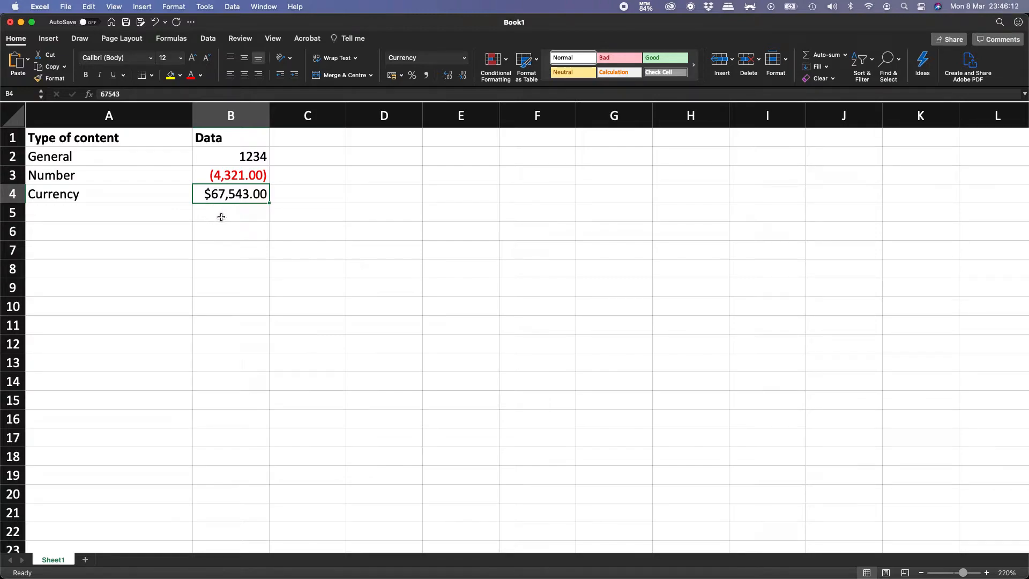
click(215, 214)
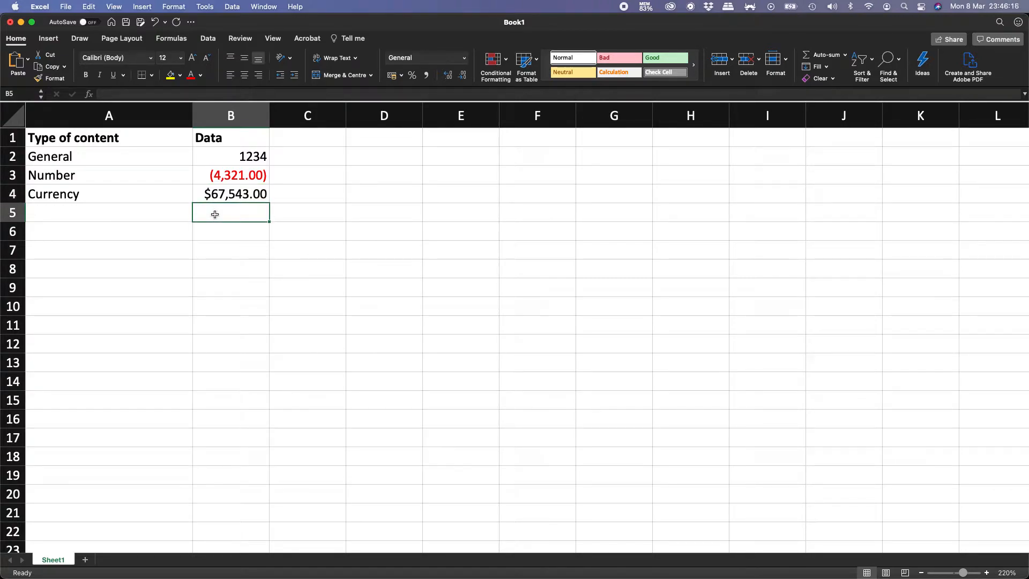
Enter the label Short date in A5, below the Currency label.
click(986, 573)
click(986, 573)
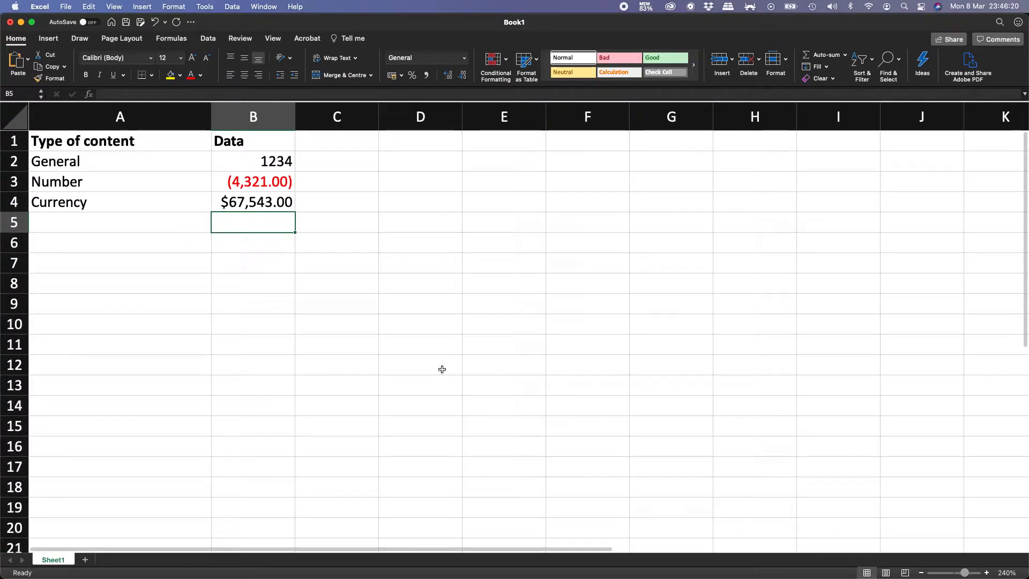
click(106, 222)
text(Short date)
key(Return)
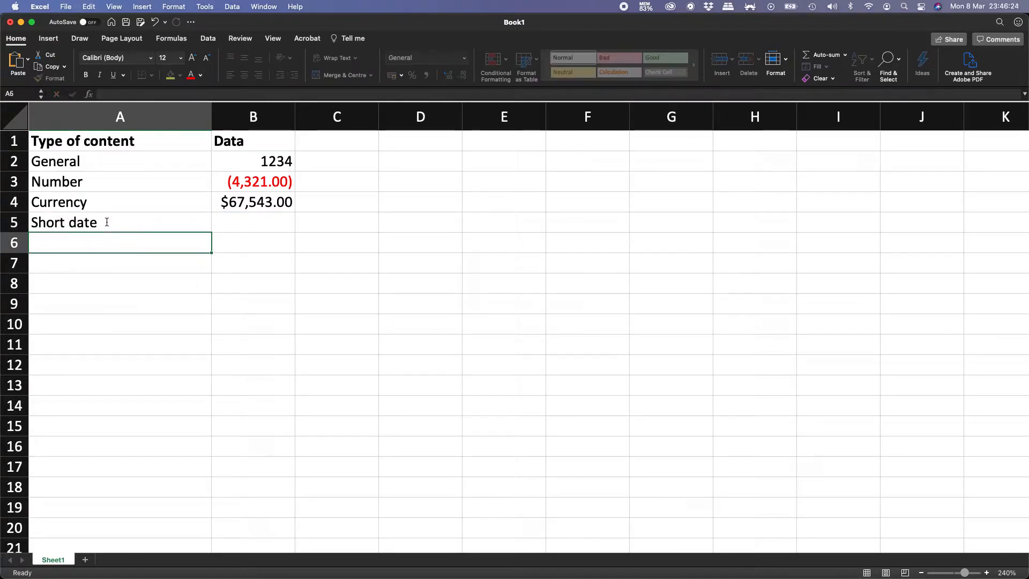
Enter the date 27/2/2018 in B5, beside the Short date label.
key(Up)
key(Right)
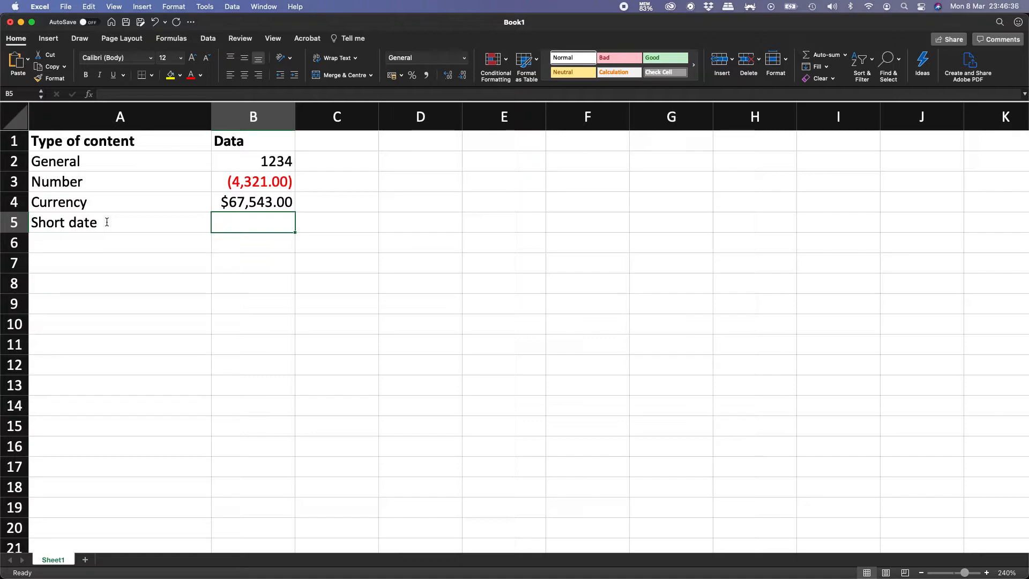
text(27/)
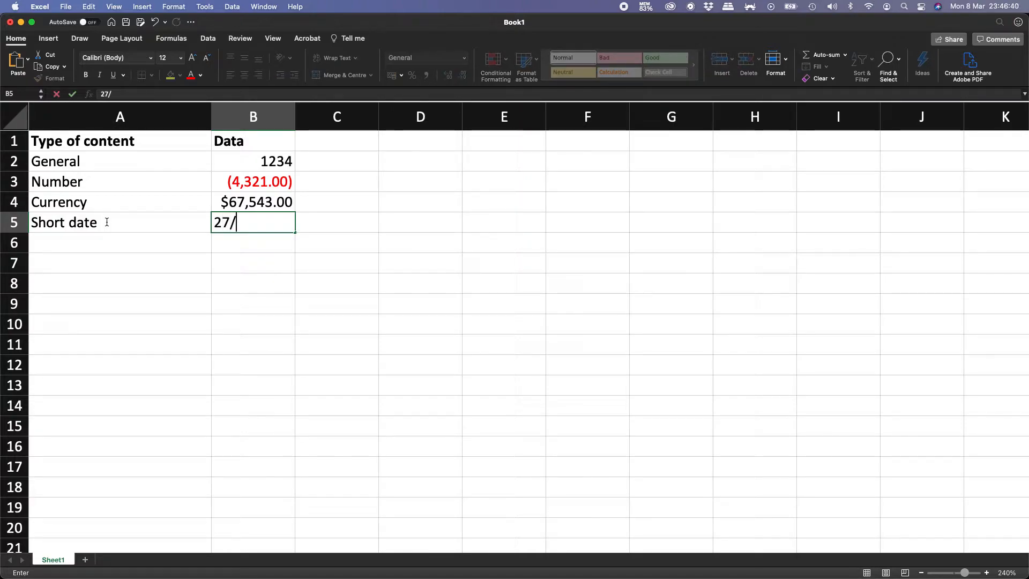
text(2)
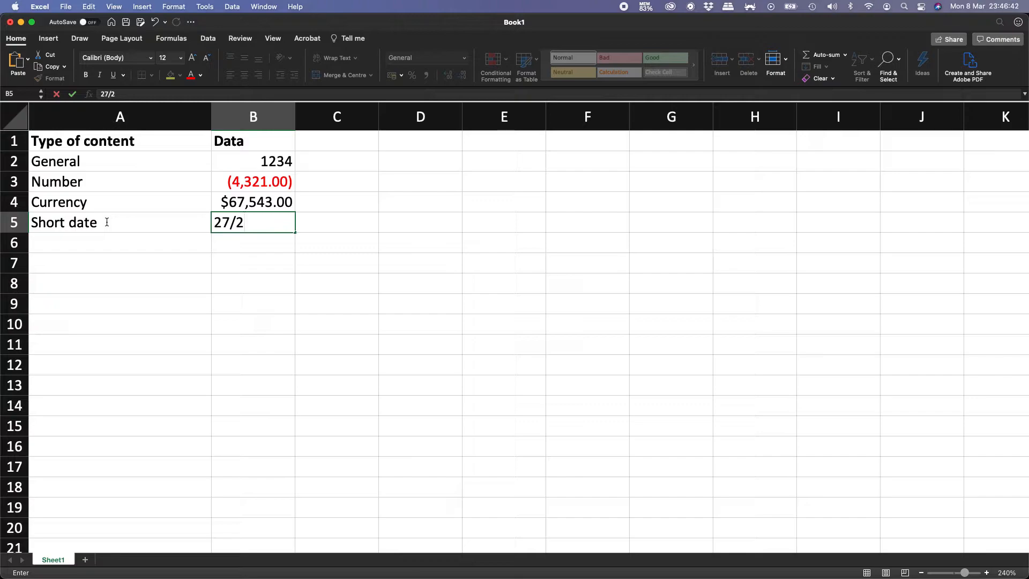
text(/)
text(20)
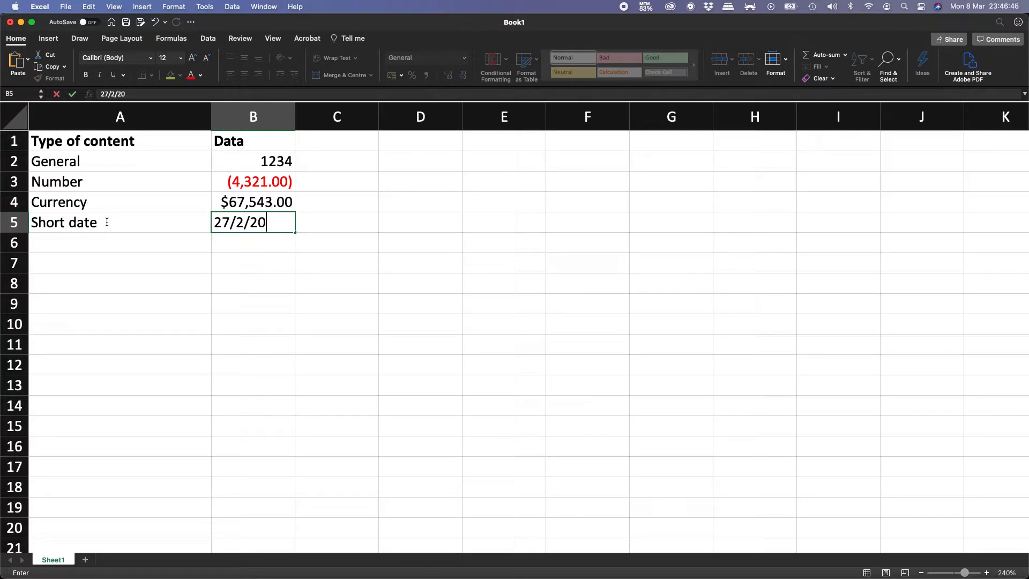
text(18)
key(Return)
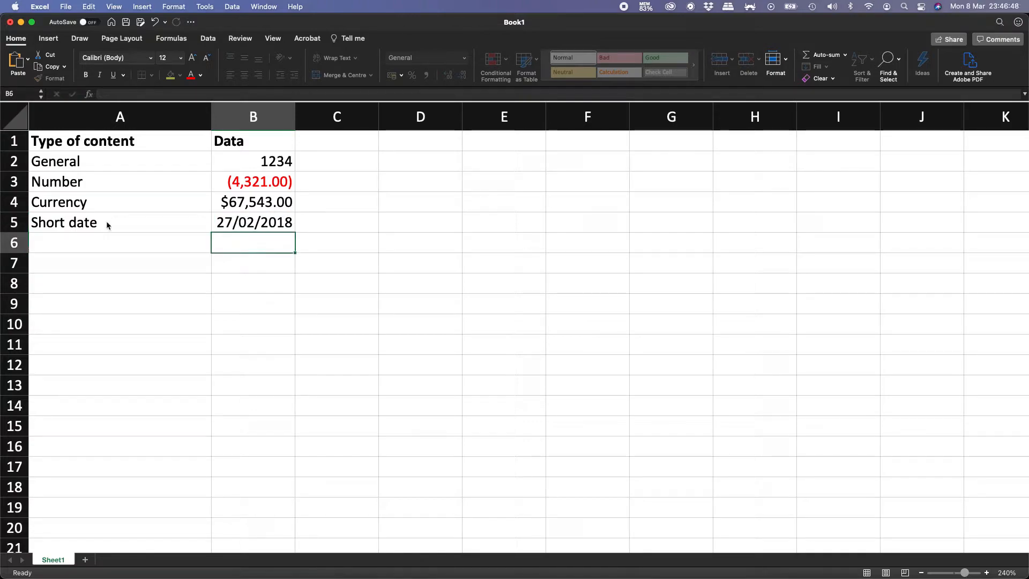
key(Up)
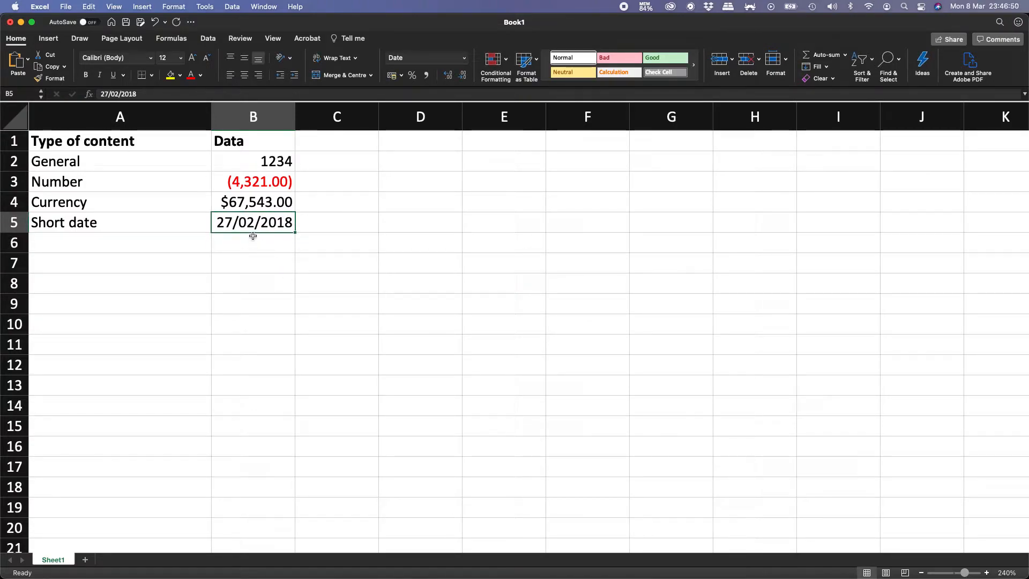
Widen column B so the data values have more room.
drag(293, 124, 347, 124)
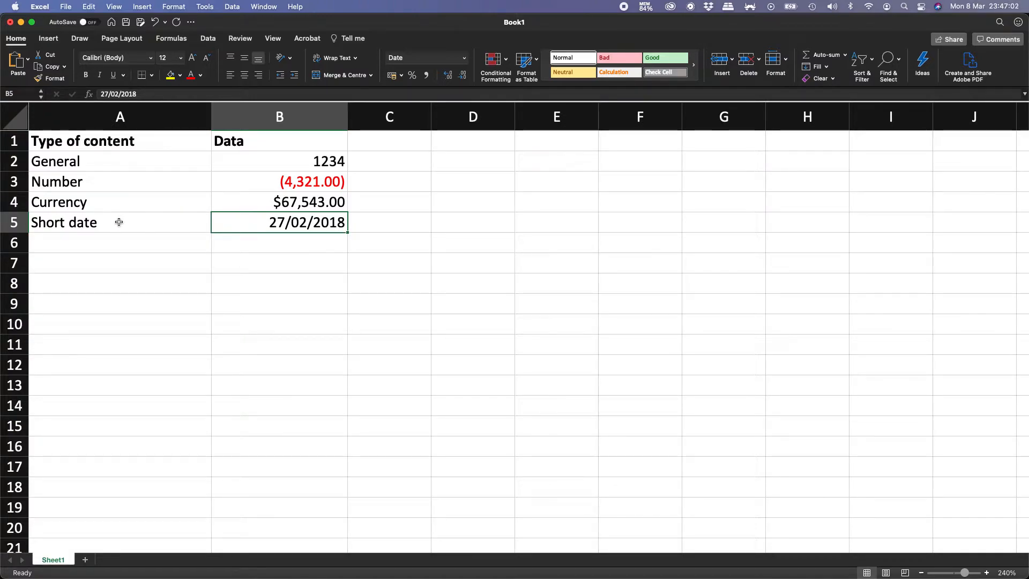
click(73, 222)
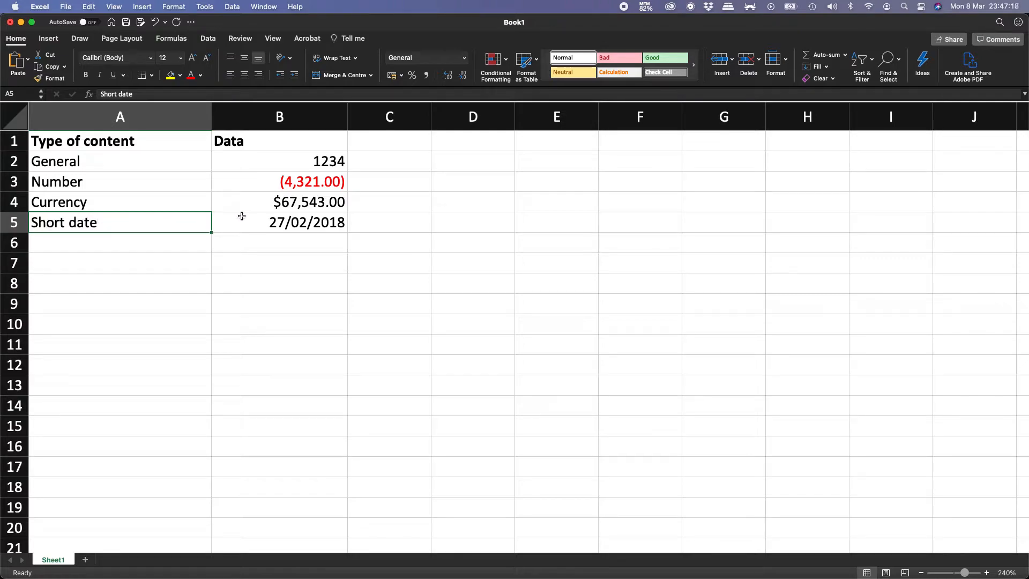
click(274, 223)
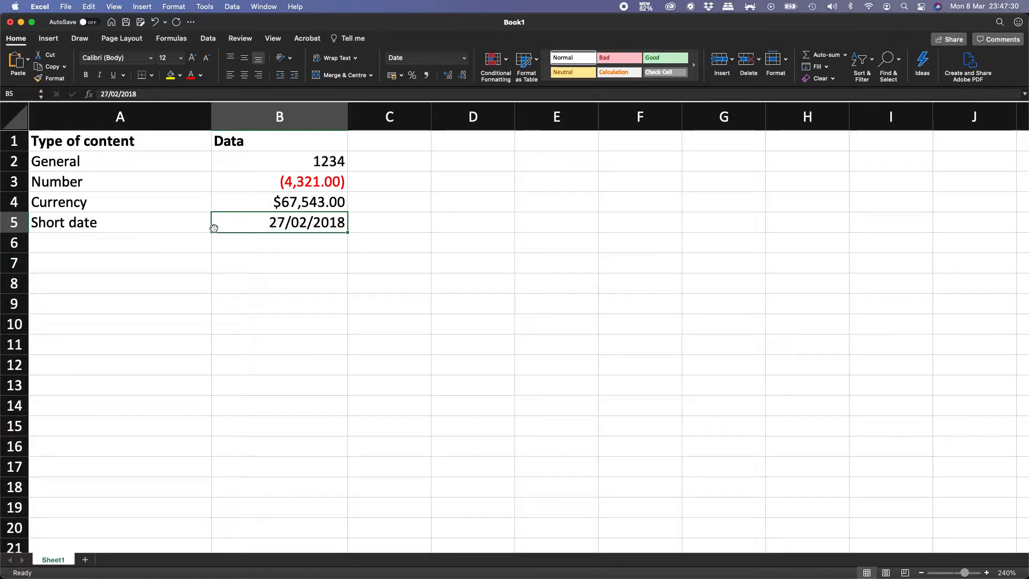
Change the month of the date in B5 to 12.
double_click(298, 223)
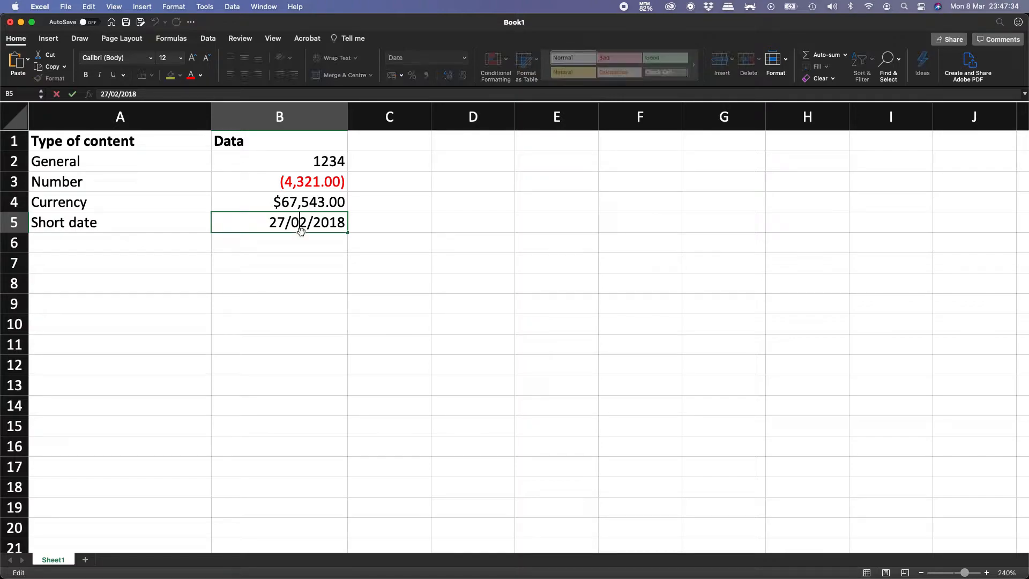
key(BackSpace)
key(Delete)
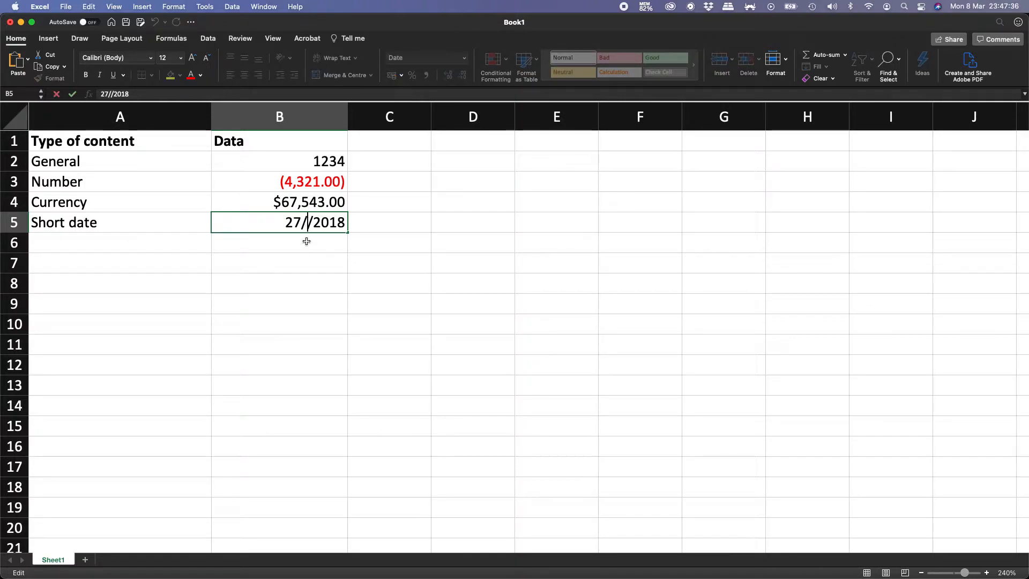
text(12)
key(Return)
key(Up)
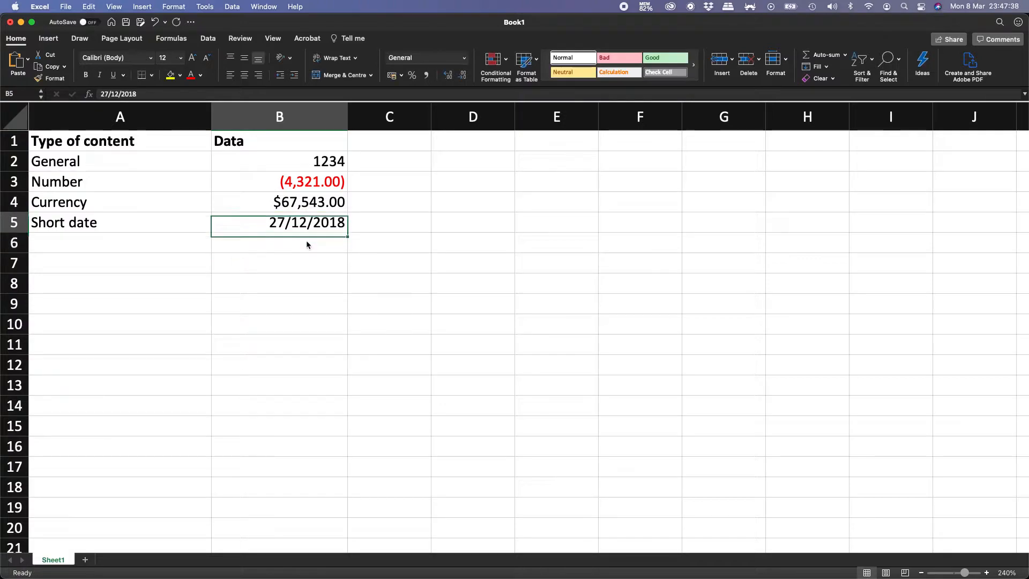
Try the invalid month 13 in the B5 date by entering 27/13/2018.
double_click(299, 222)
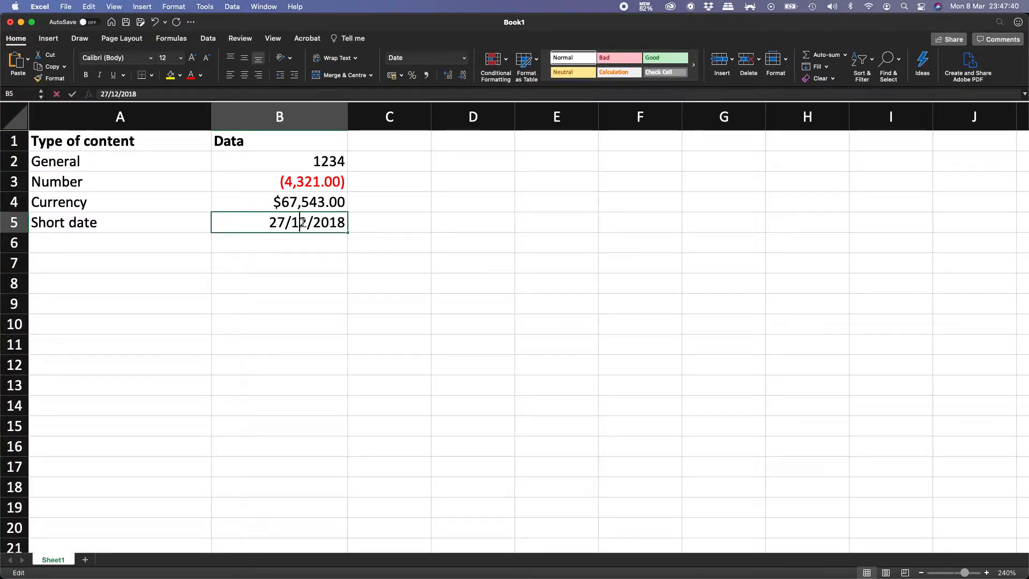
text(3)
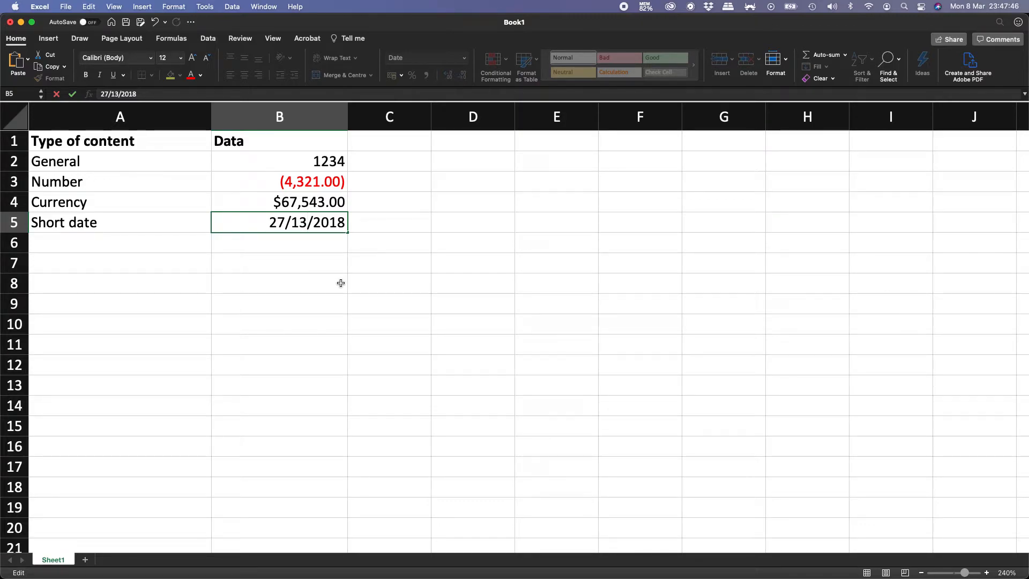
key(Return)
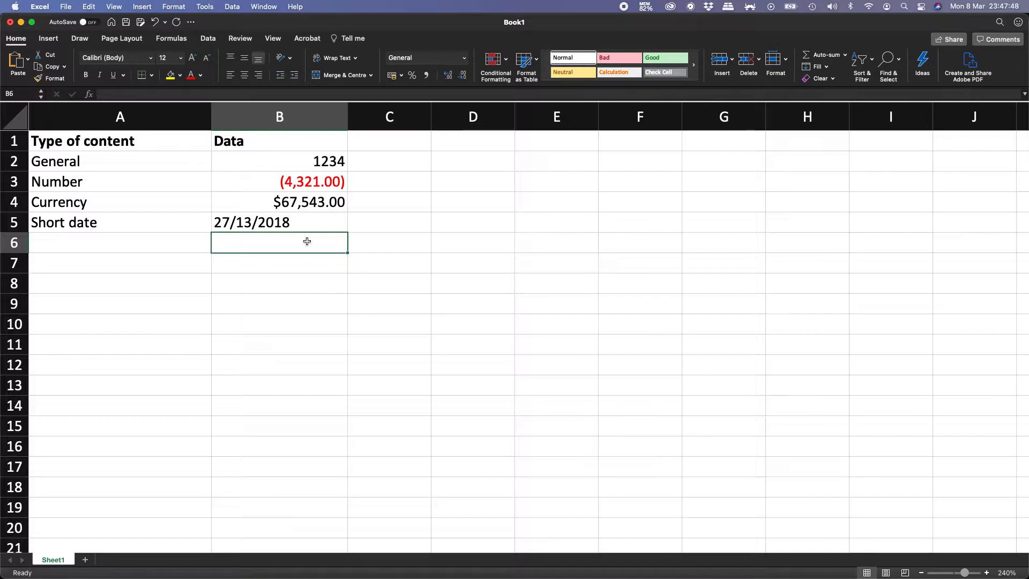
click(265, 222)
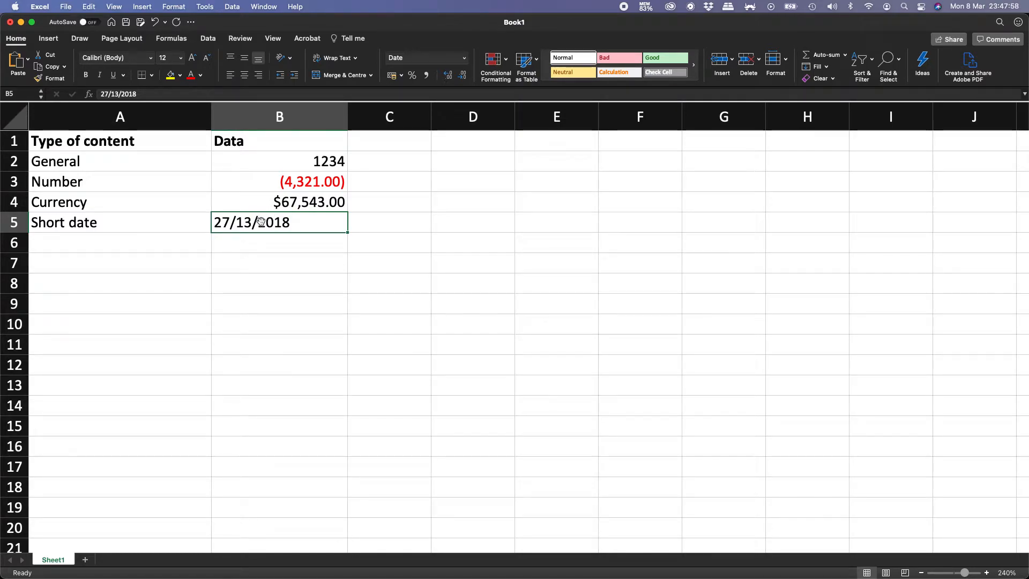
Correct the invalid month in B5 so that the date reads 27/02/2018.
double_click(252, 222)
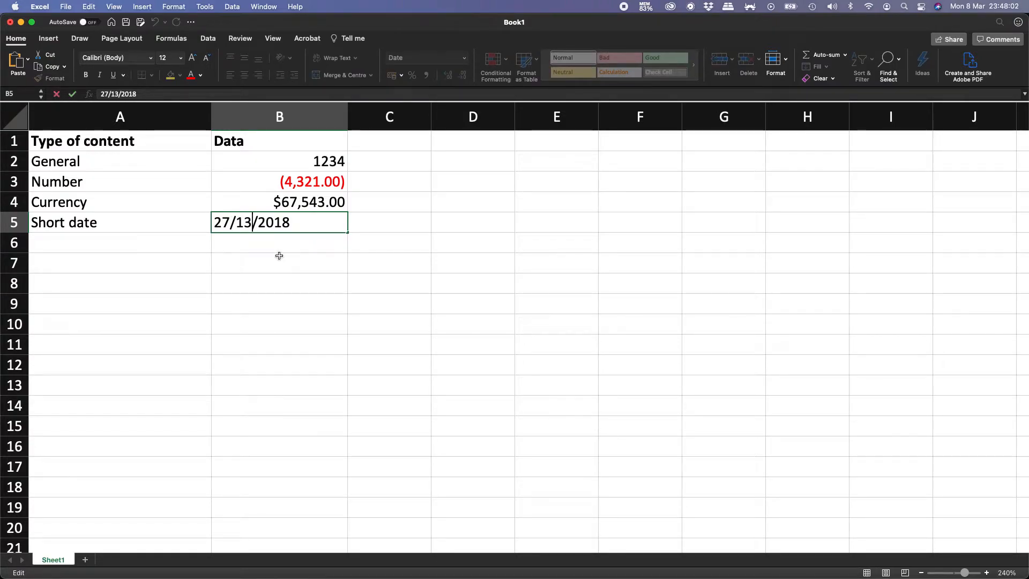
key(BackSpace)
key(BackSpace)
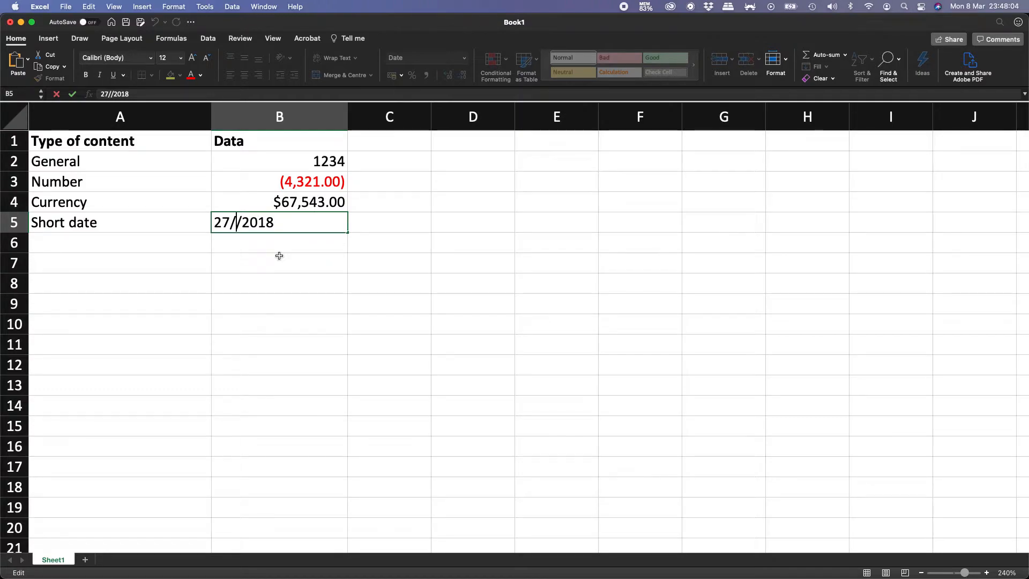
text(02)
key(Return)
key(Up)
Try the nonexistent day 29/02/2018 as the date in B5.
double_click(290, 222)
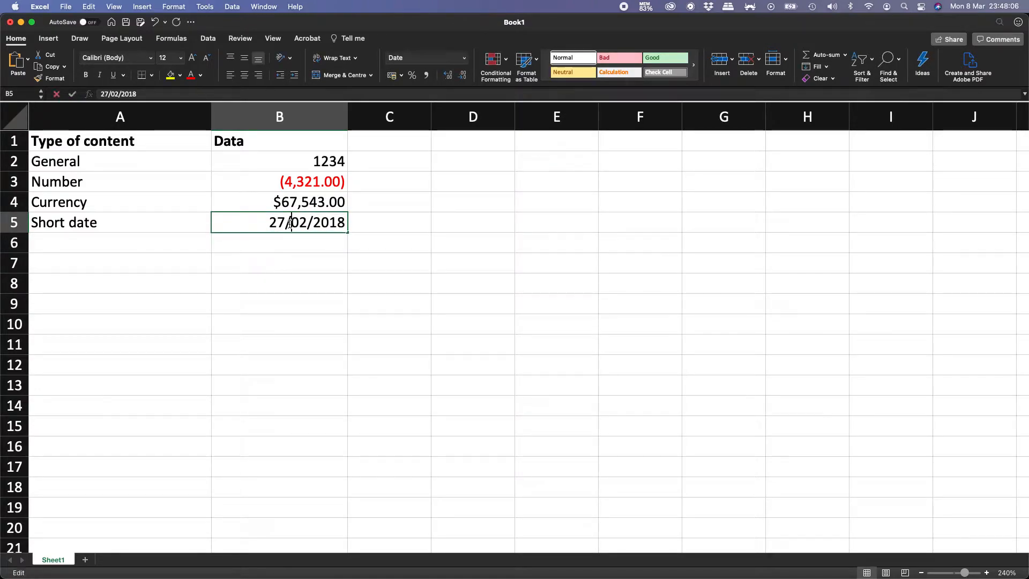
click(273, 220)
key(shift+Right)
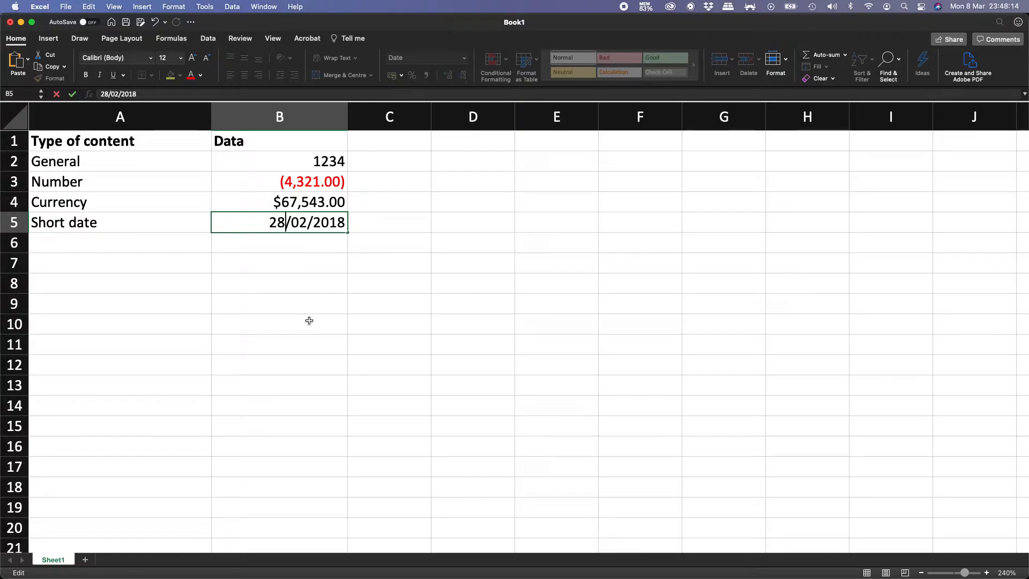
key(BackSpace)
text(9)
key(Return)
key(Up)
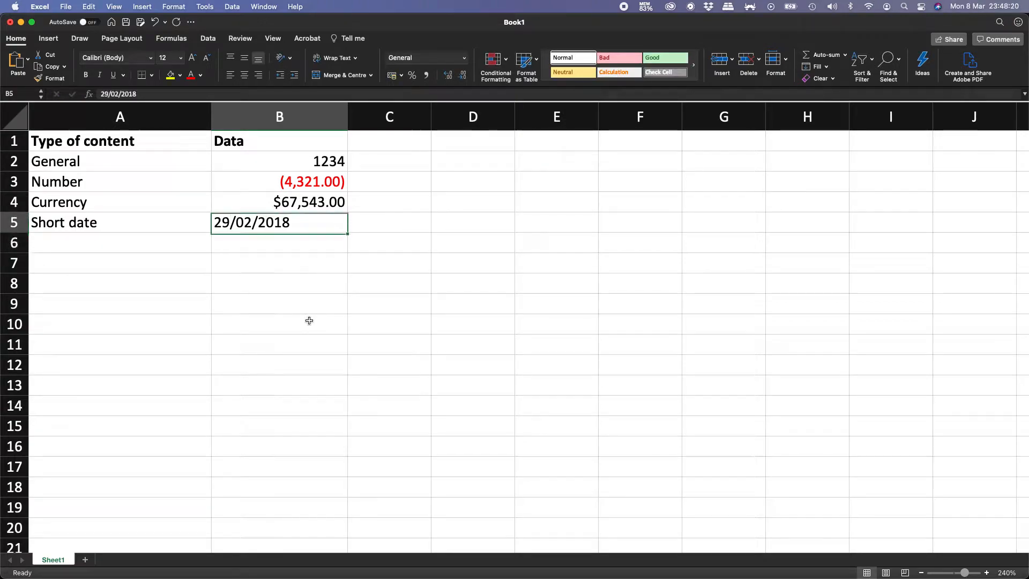
Set the day of the date in B5 back to 27.
double_click(229, 221)
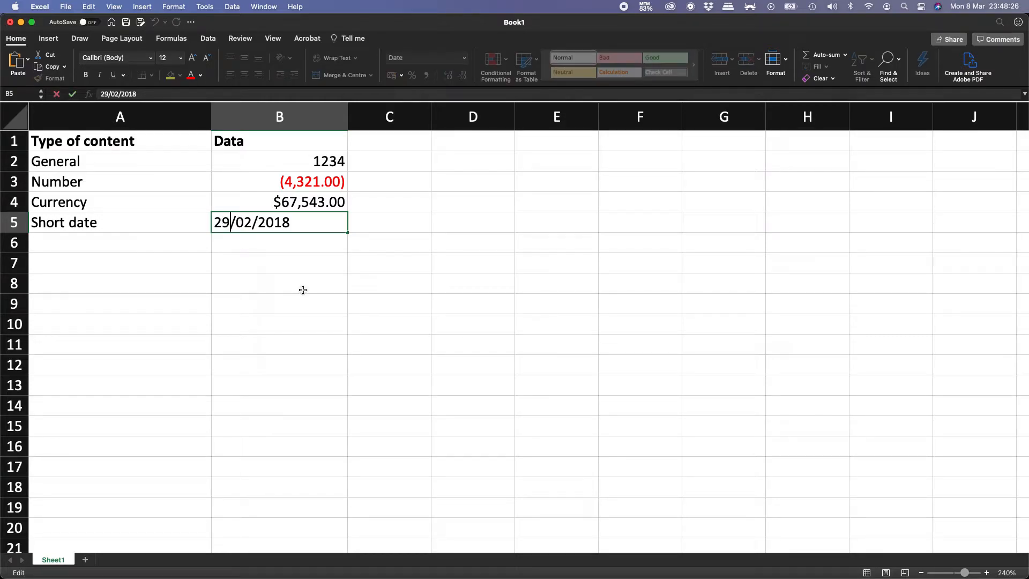
key(shift+Left)
text(7)
key(Return)
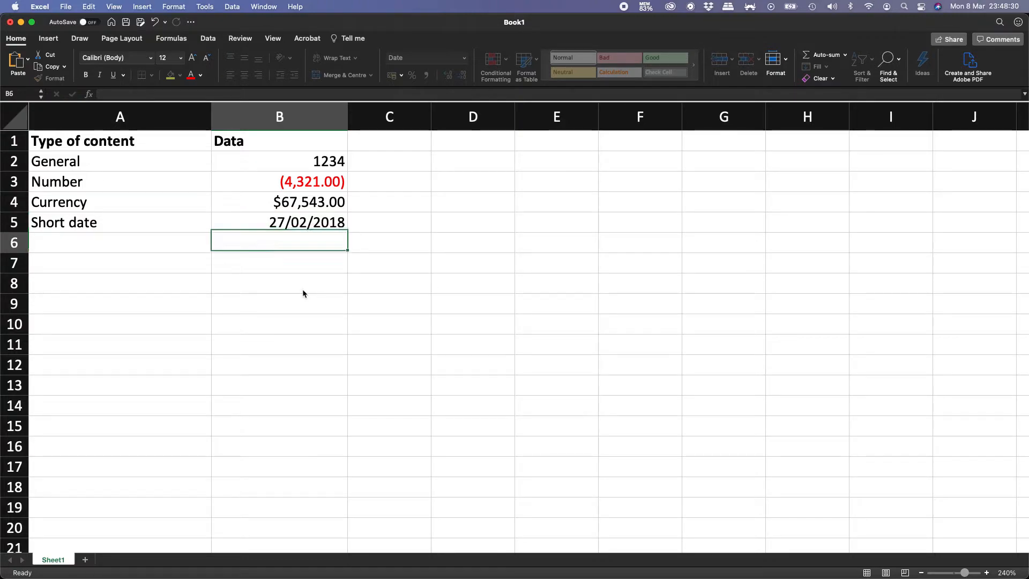
click(335, 221)
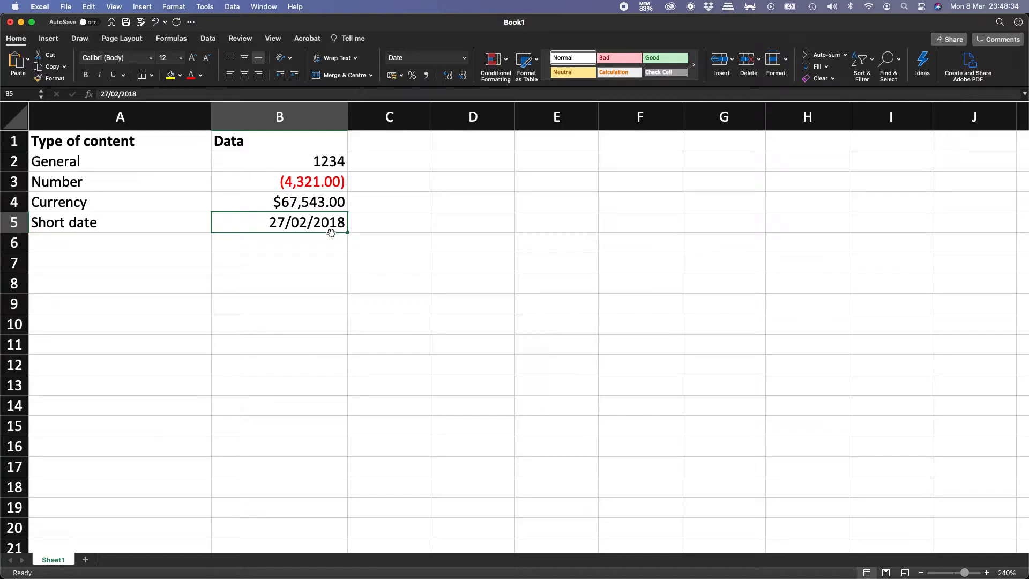
Enter the label Long date in A6, below the Short date label.
click(320, 242)
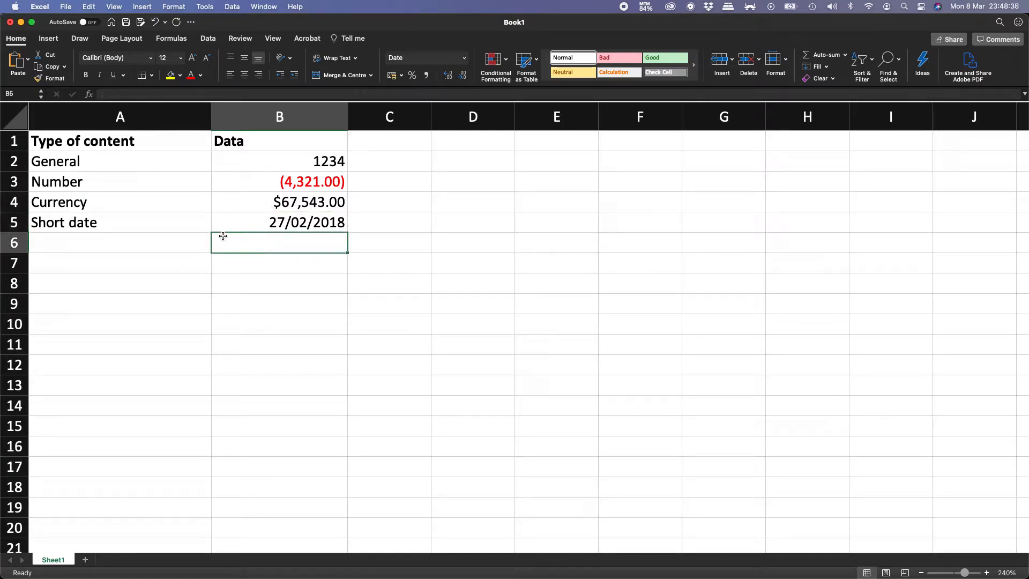
click(183, 245)
text(Long date)
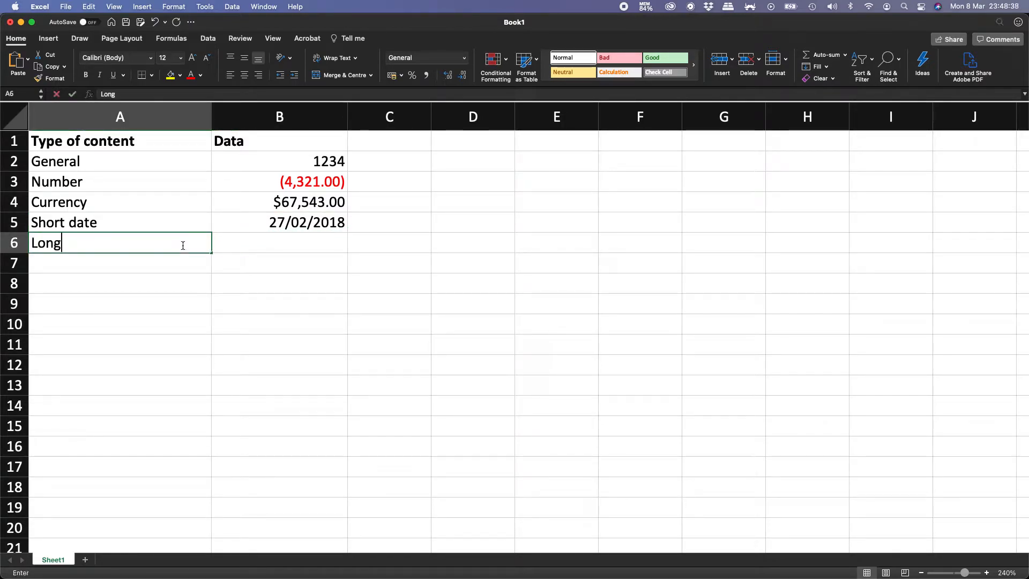
key(Return)
Copy the short date from B5 into B6, beside the Long date label.
key(Up)
key(Right)
key(Up)
key(Right)
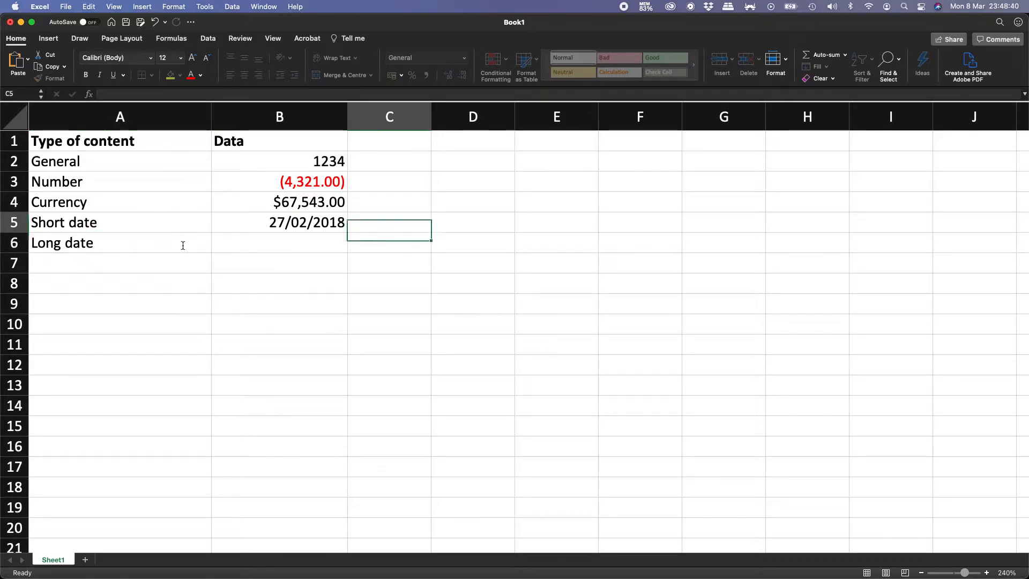
key(Left)
key(super+c)
key(Down)
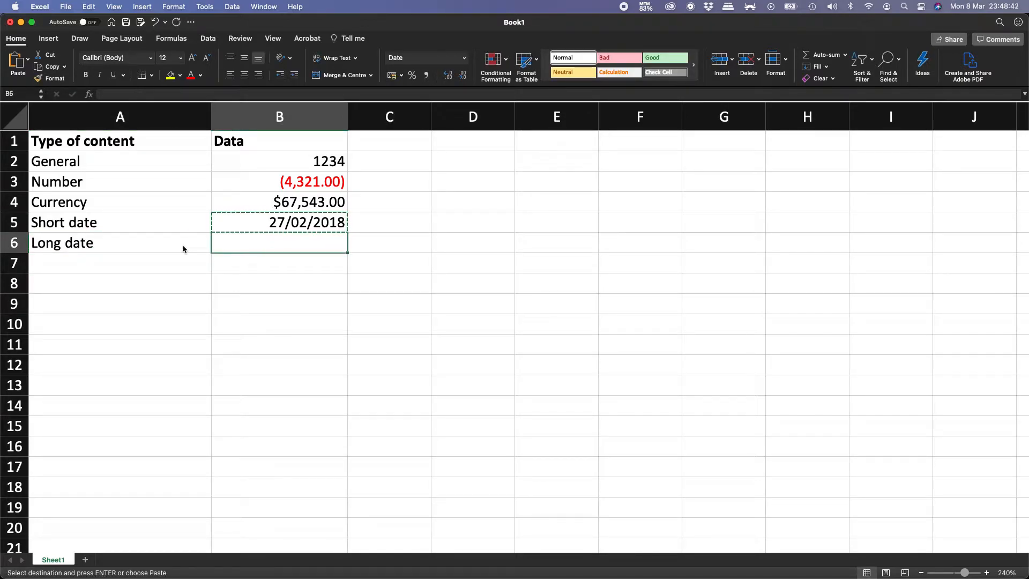
key(super+v)
key(Escape)
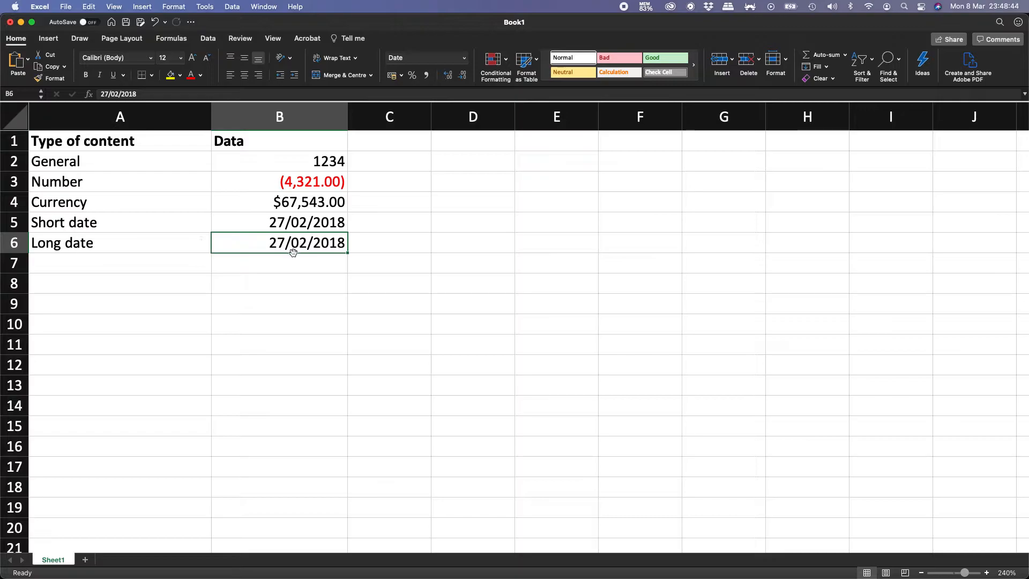
Apply the Long Date format to B6 and autofit column B to its contents.
click(465, 62)
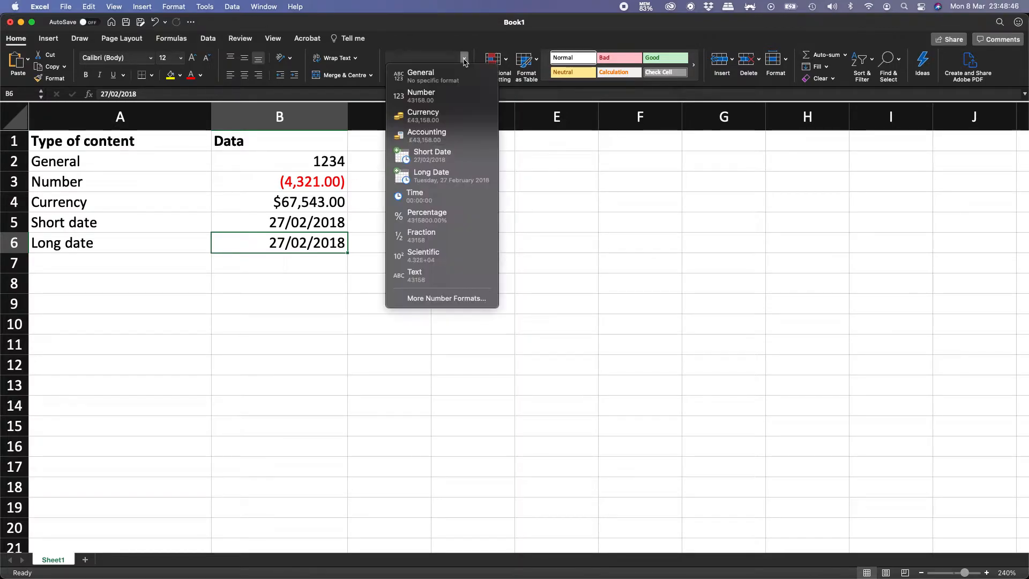
click(455, 176)
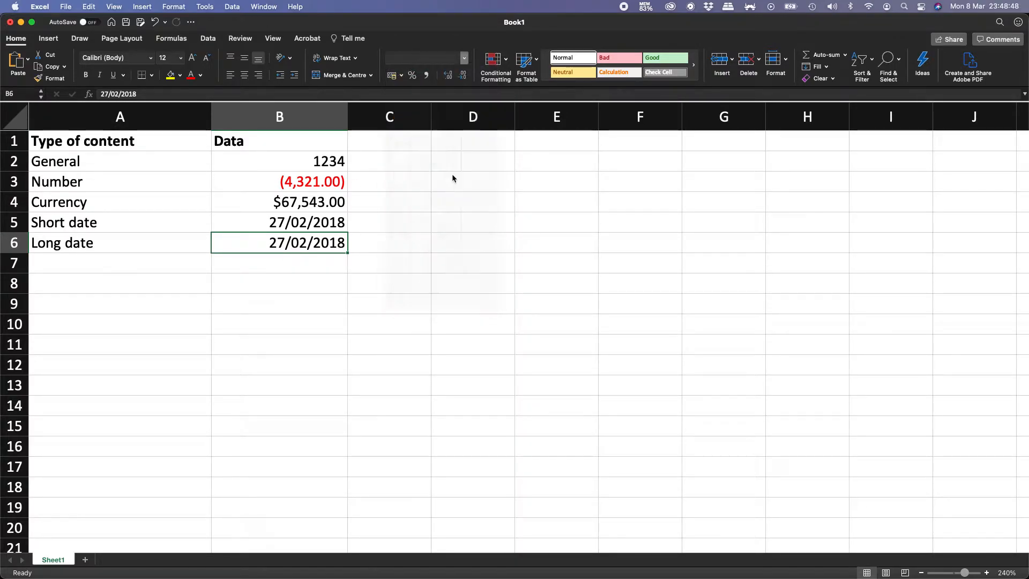
double_click(347, 117)
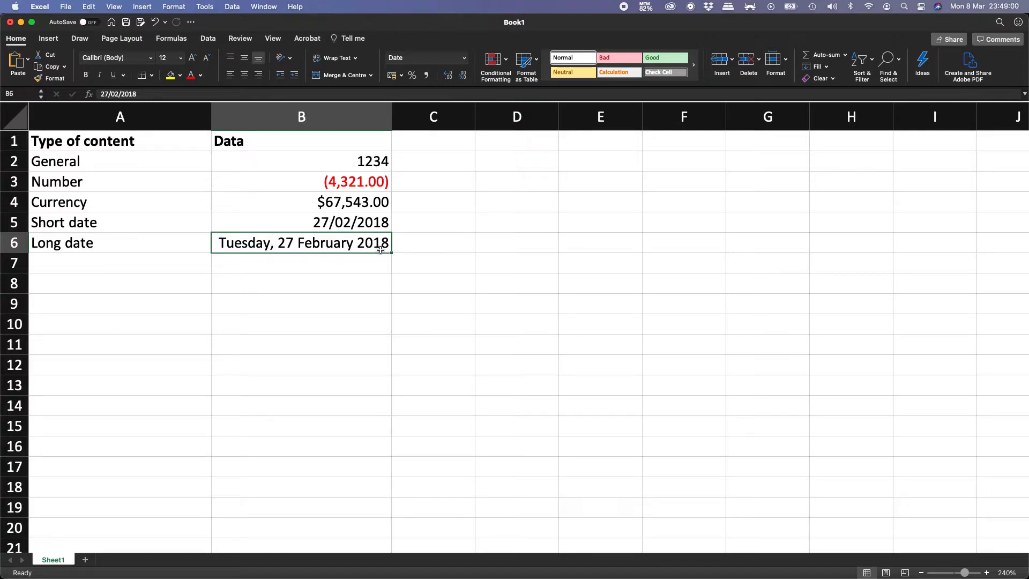
Open the cell format settings for the long date in B6 and review the date types offered for English (United Kingdom).
right_click(350, 244)
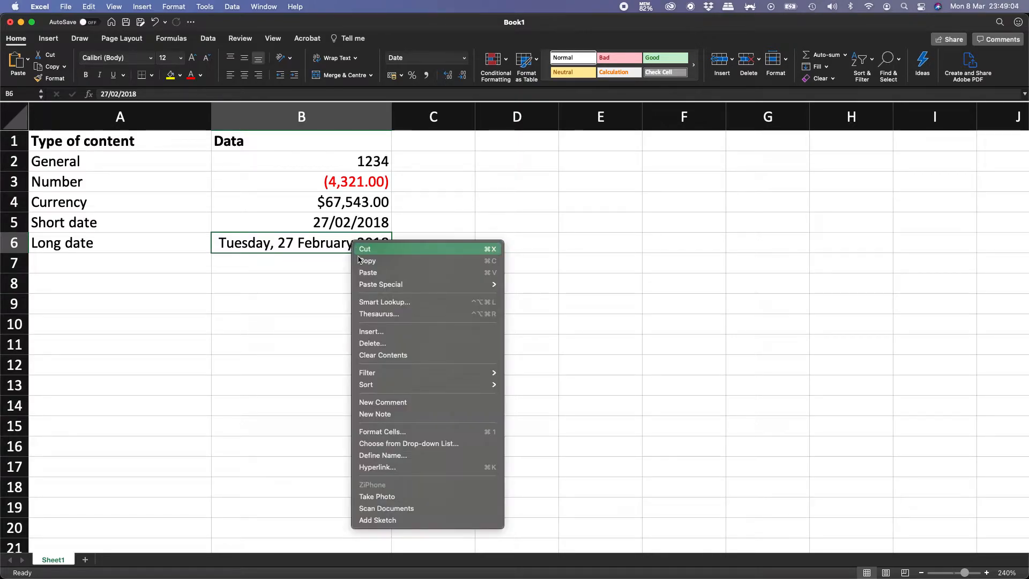
click(392, 430)
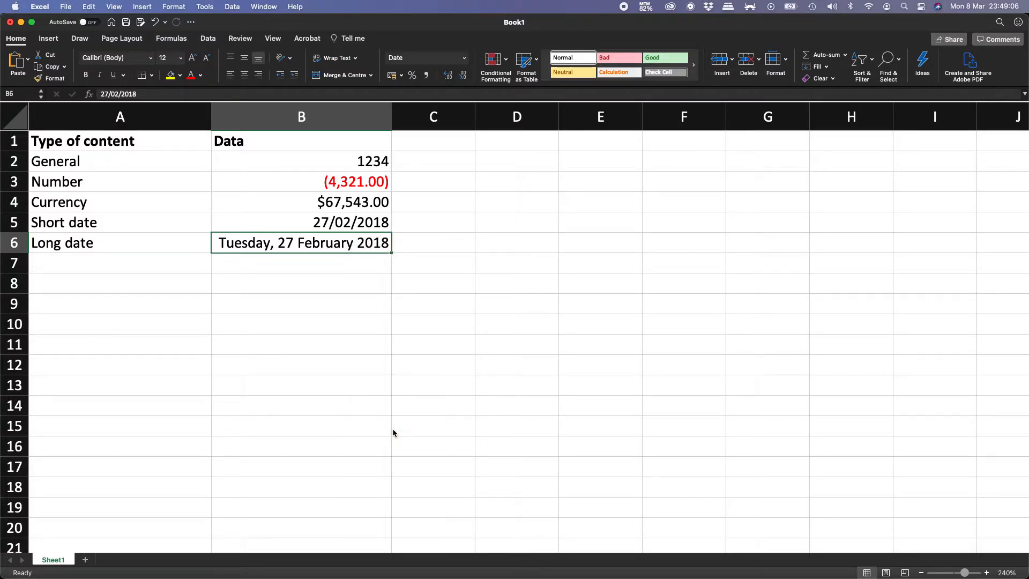
drag(745, 220, 567, 166)
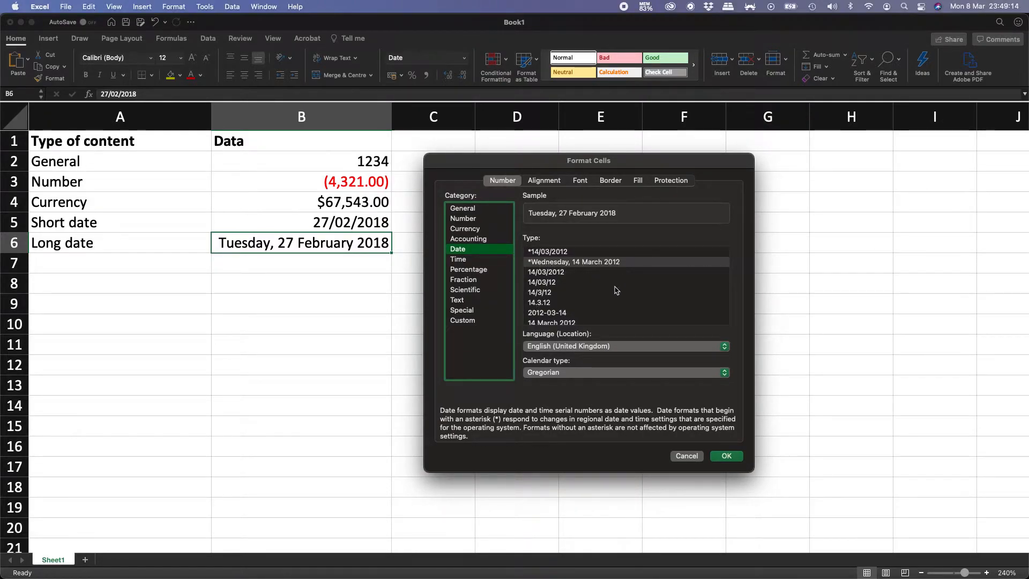
scroll(616, 289, down, 2)
scroll(616, 290, up, 2)
scroll(616, 290, down, 3)
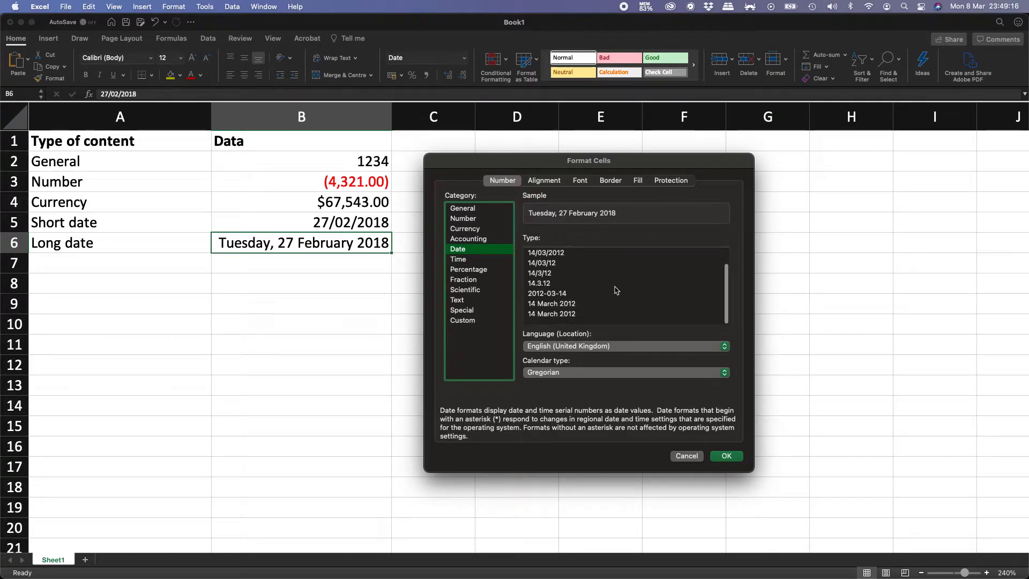
scroll(605, 305, up, 2)
Switch the date format's location to English (United States) and look through its date types.
click(578, 347)
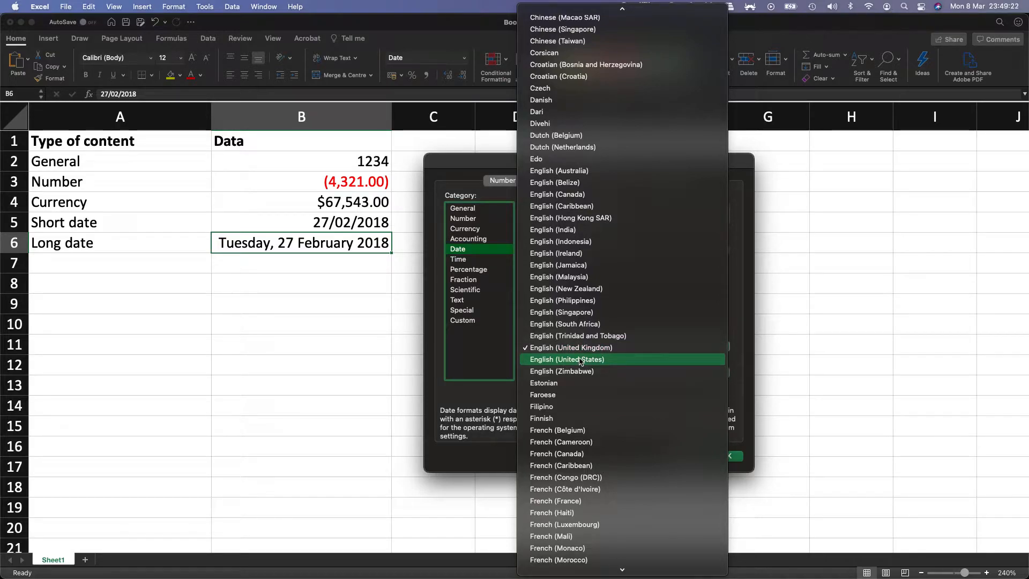
click(580, 360)
scroll(588, 293, down, 4)
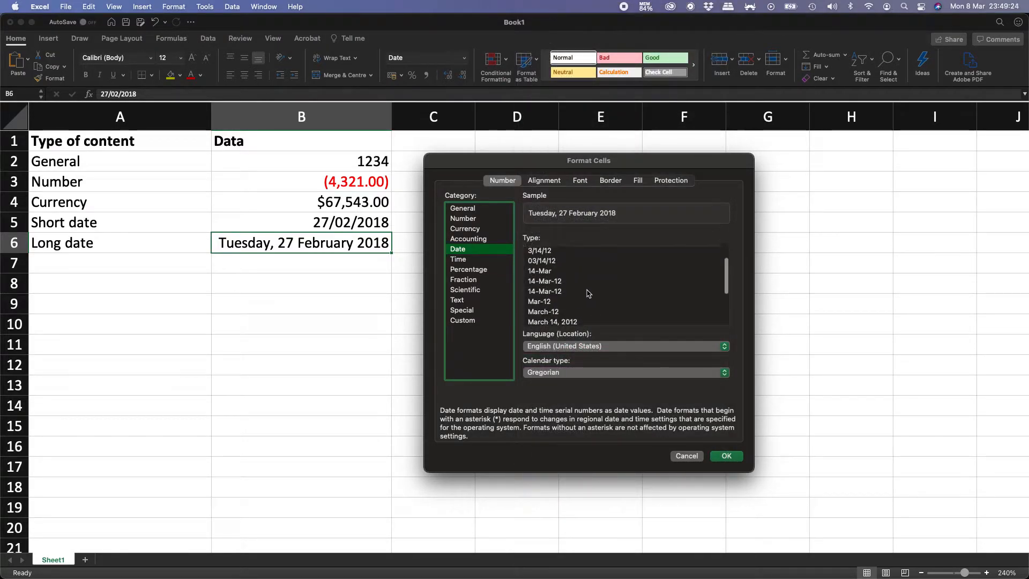
scroll(588, 293, up, 10)
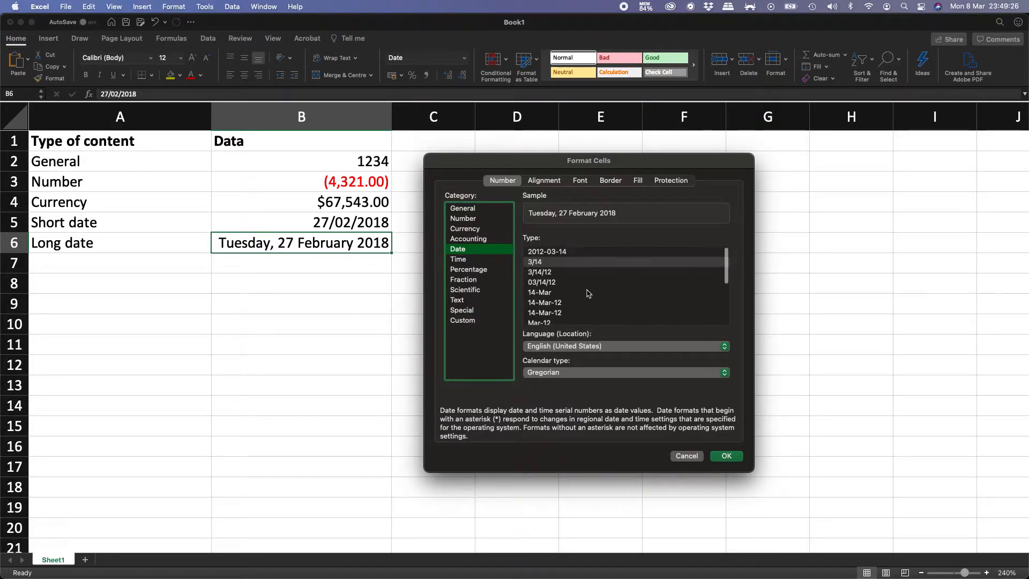
Set the date format's location to Spanish (Mexico) and choose the type miércoles, 14 de marzo de 2012.
click(594, 346)
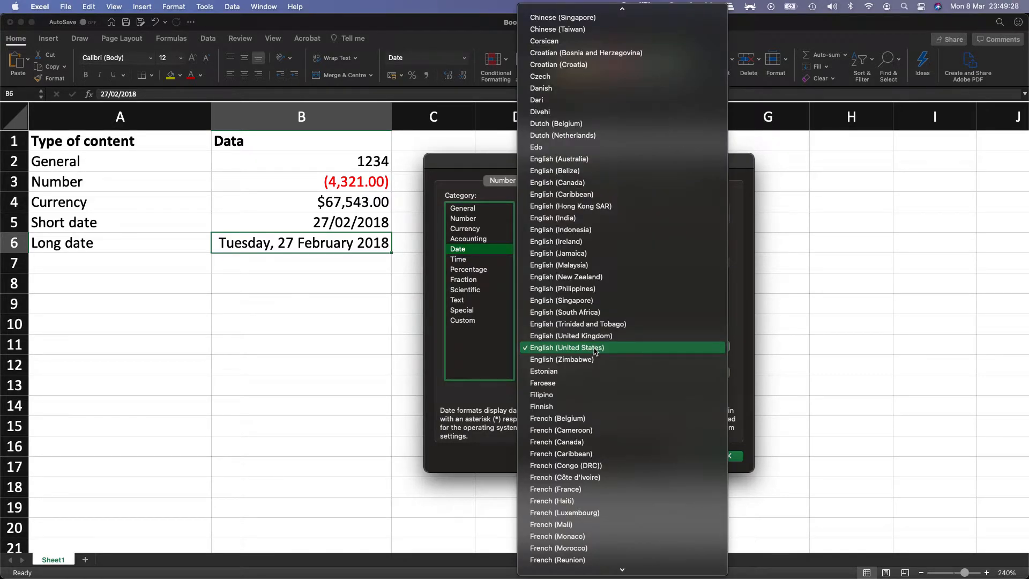
scroll(594, 351, down, 5)
scroll(594, 350, down, 20)
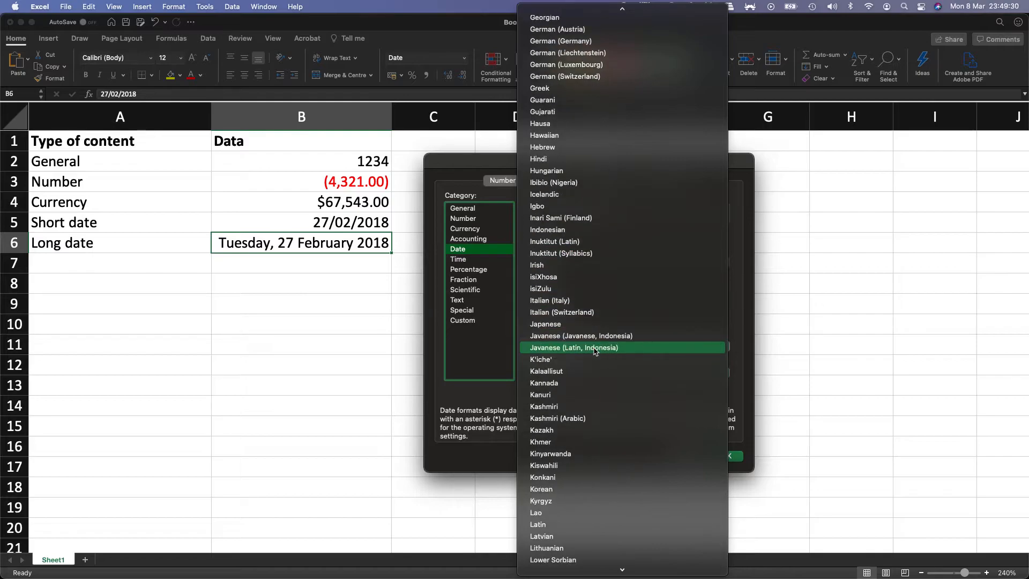
scroll(594, 351, down, 5)
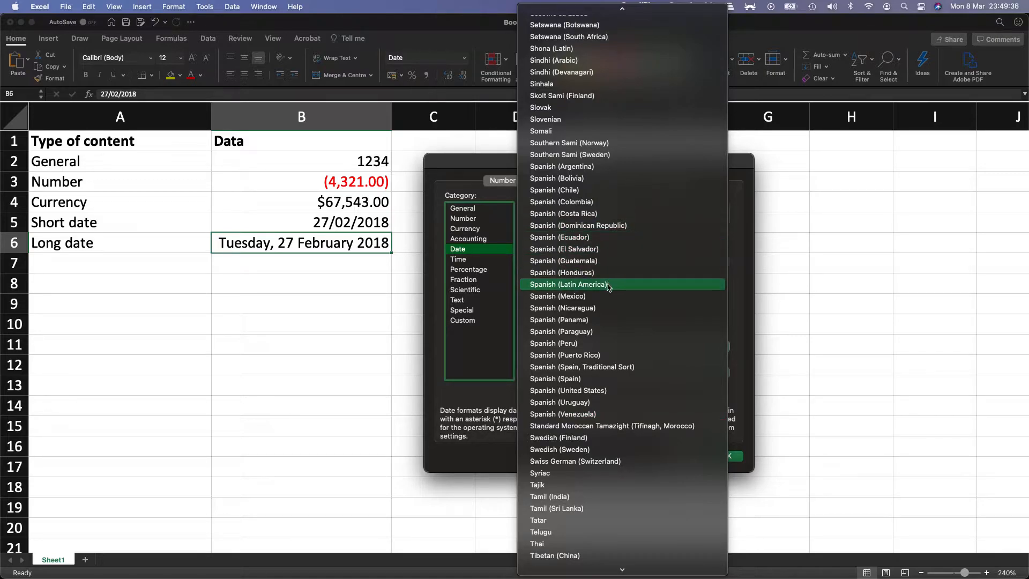
click(607, 296)
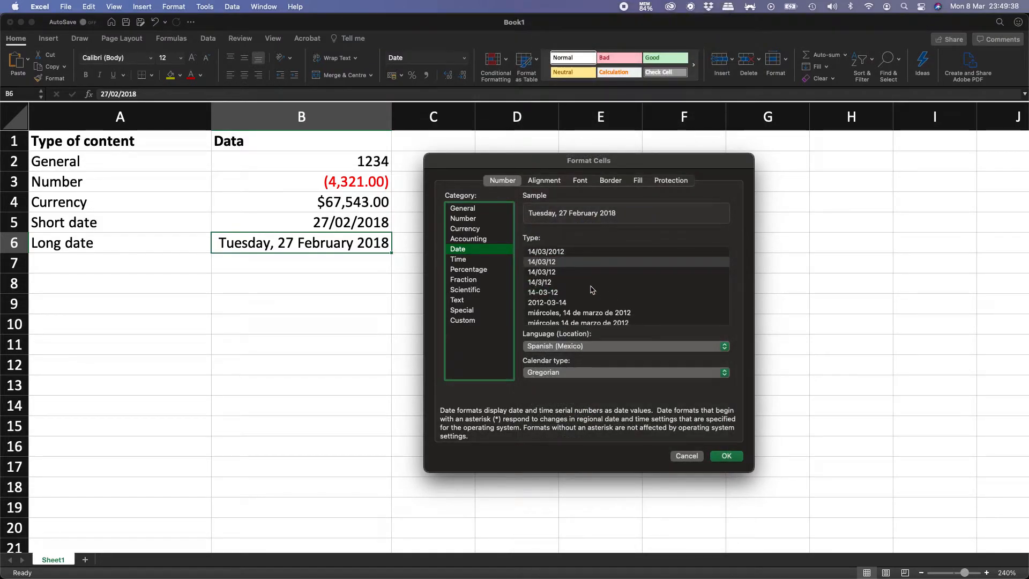
scroll(589, 297, down, 2)
click(552, 300)
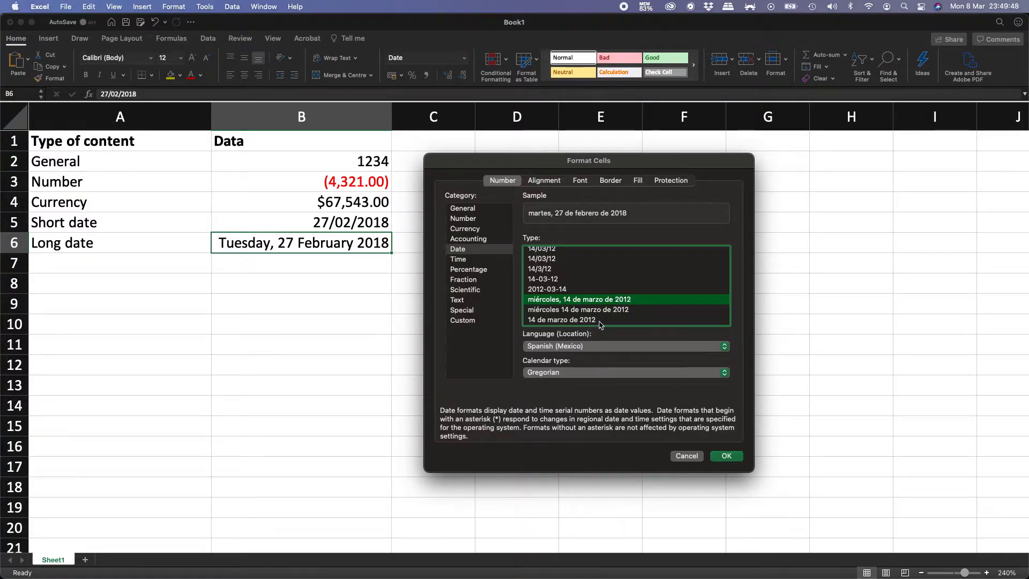
Return the location to English (United Kingdom) and apply the date type *Wednesday, 14 March 2012 to B6.
click(617, 348)
scroll(617, 350, up, 20)
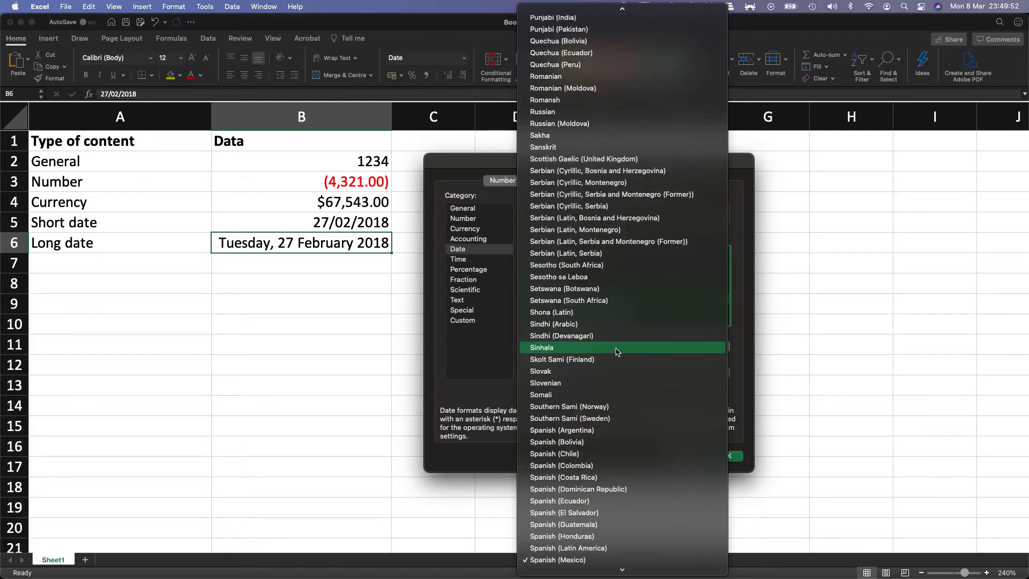
scroll(618, 351, up, 15)
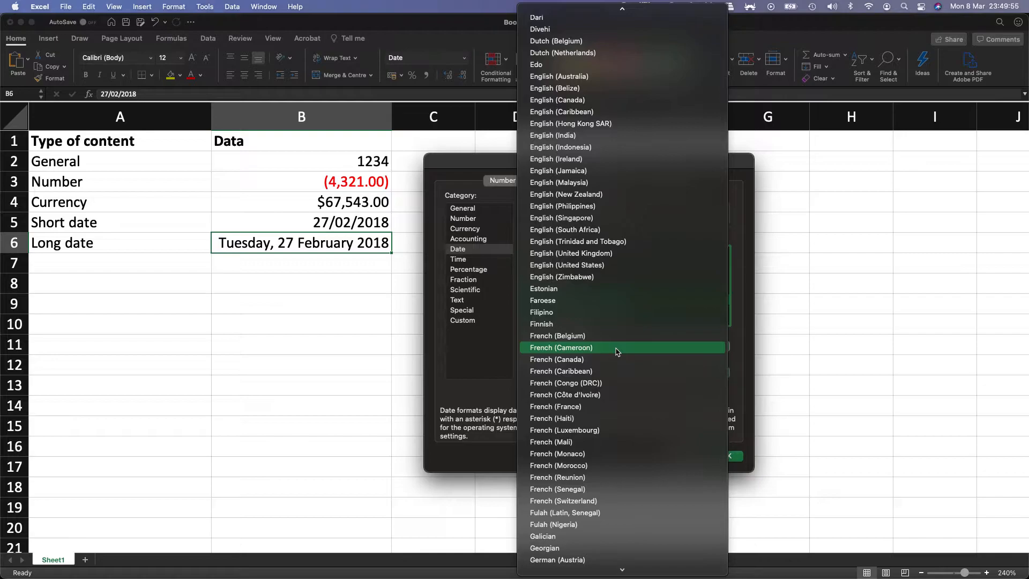
click(603, 253)
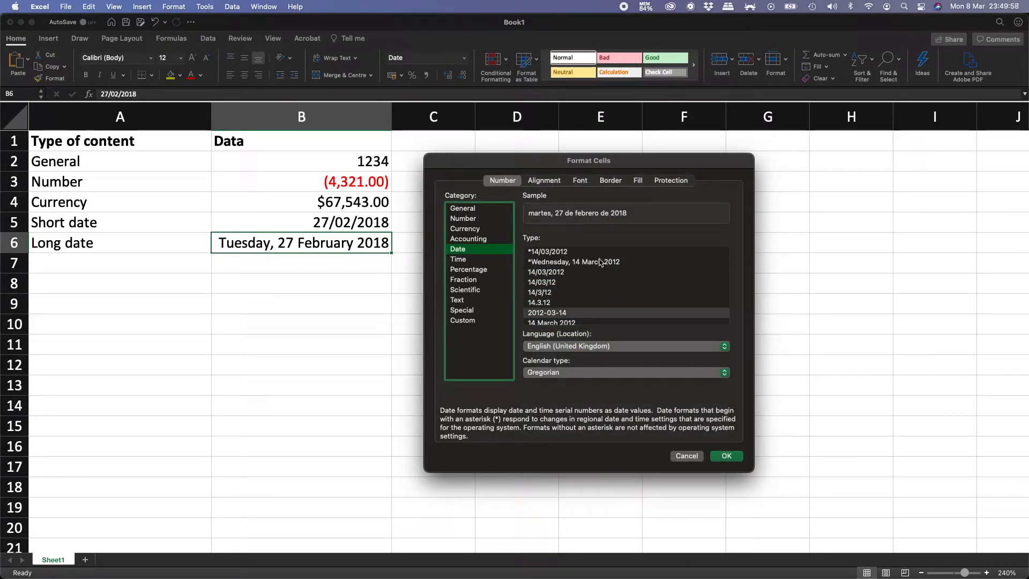
click(596, 263)
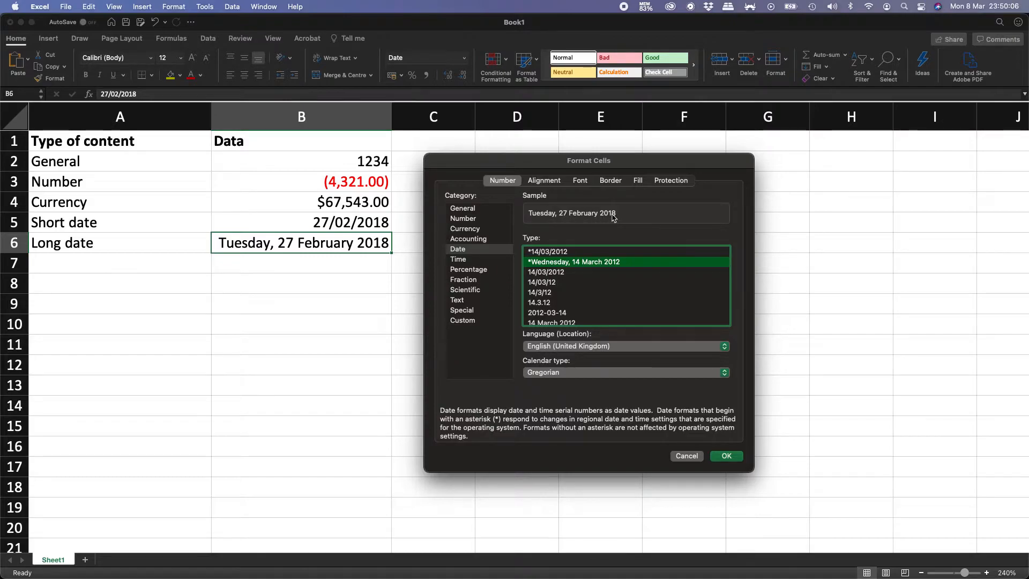
click(726, 456)
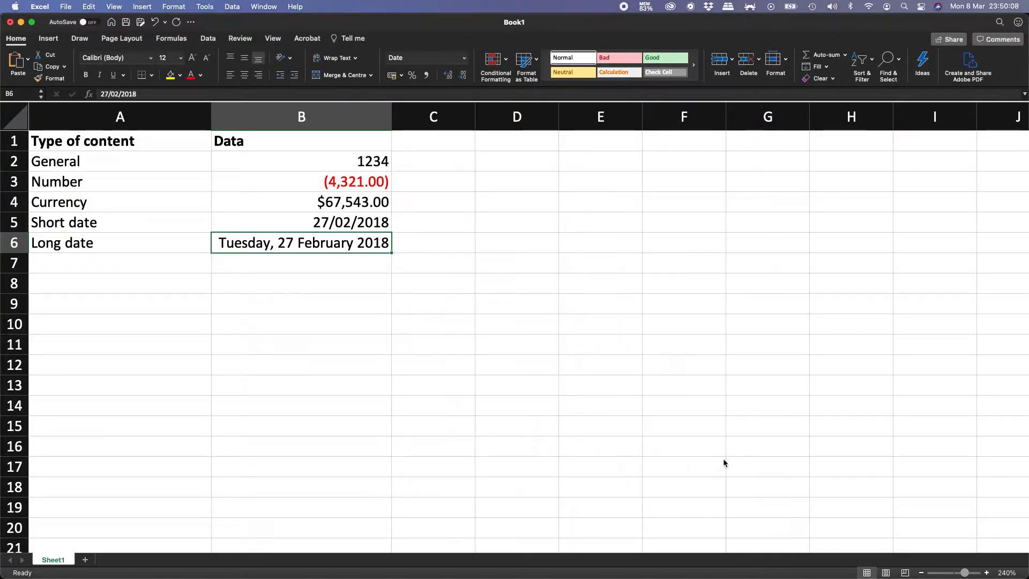
Change the date in B6 to 30/03/2019 and reselect the cell.
double_click(350, 243)
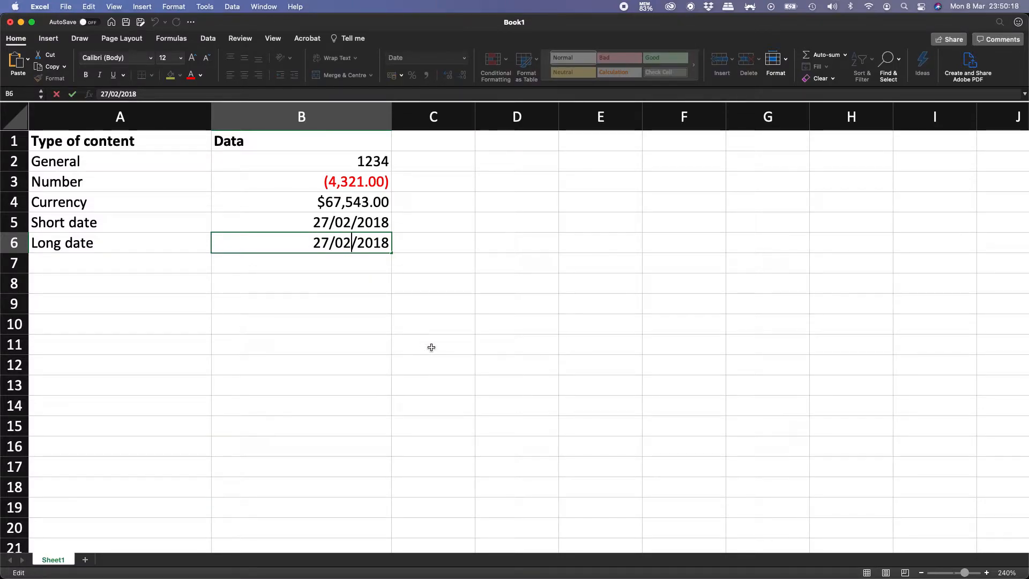
key(shift+Left)
key(shift+Left)
text(30)
key(Right)
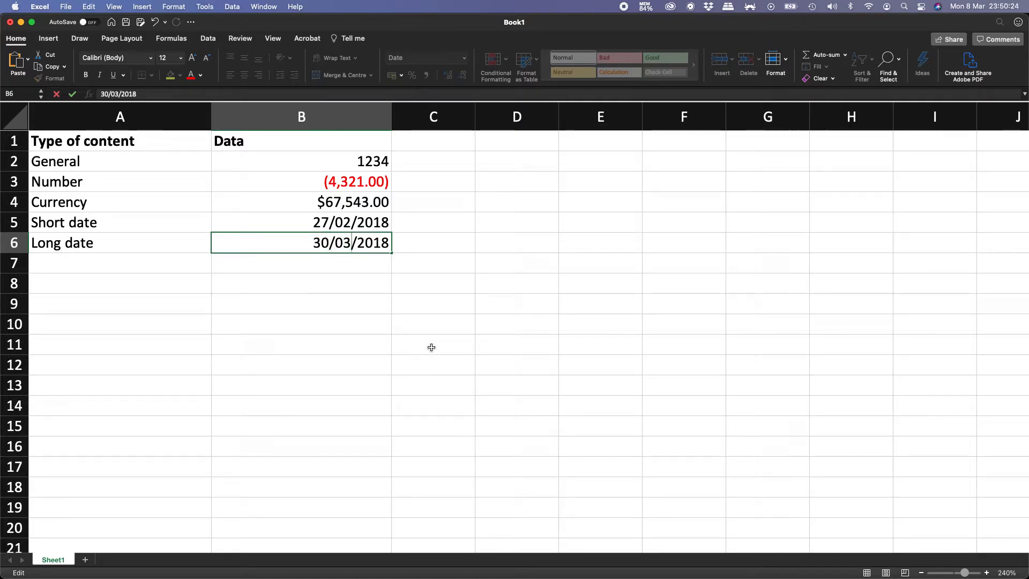
text(9)
key(Return)
key(Up)
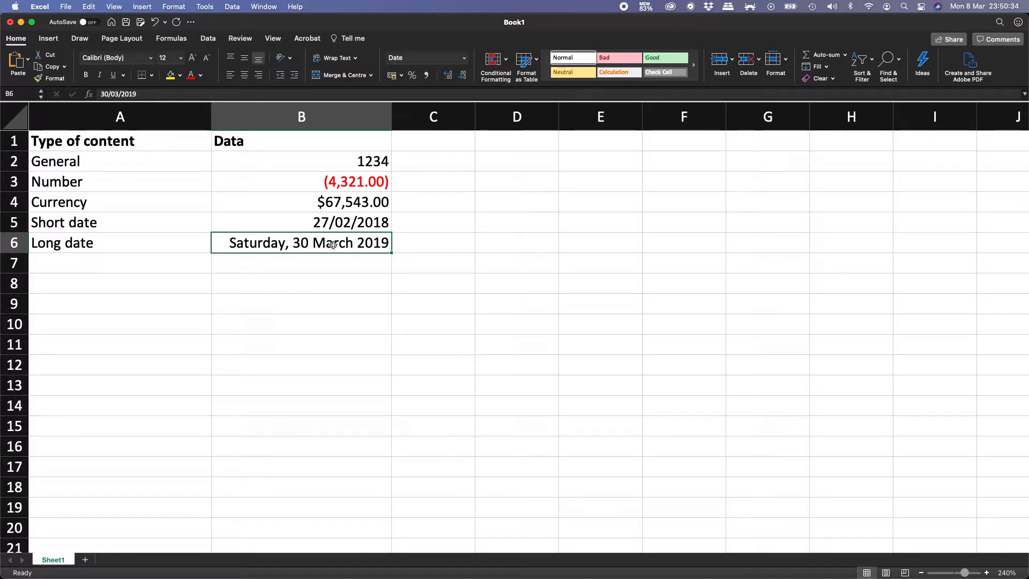
Change the year of the date in B6 to 2035.
double_click(377, 244)
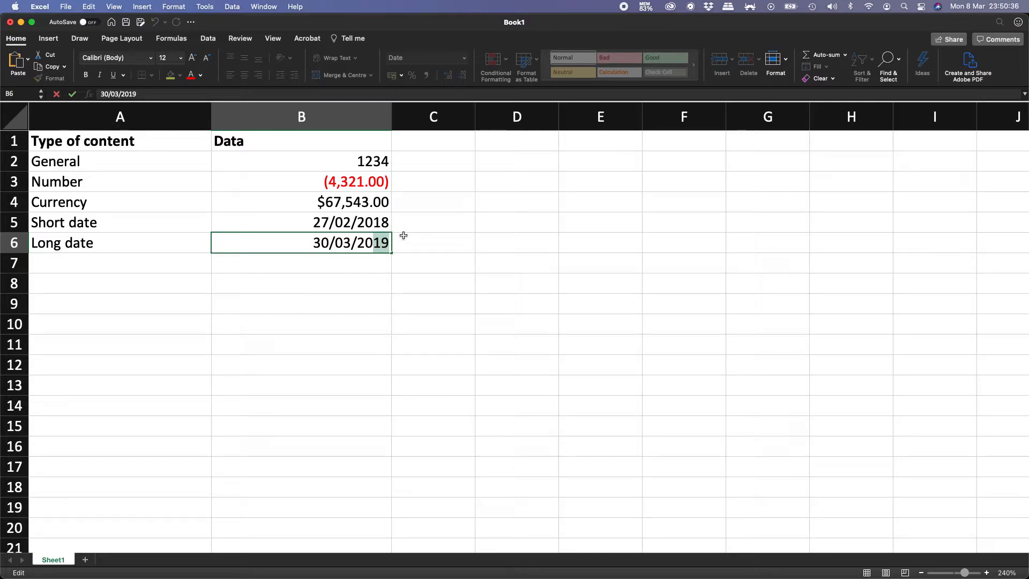
text(35)
key(Return)
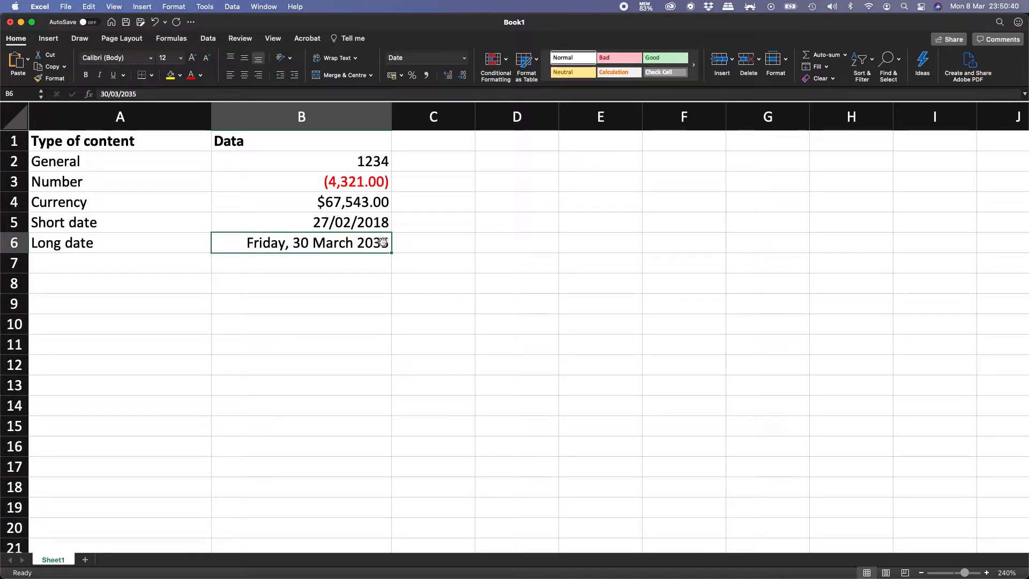
Set the year of the date in B6 back to 2019.
double_click(349, 243)
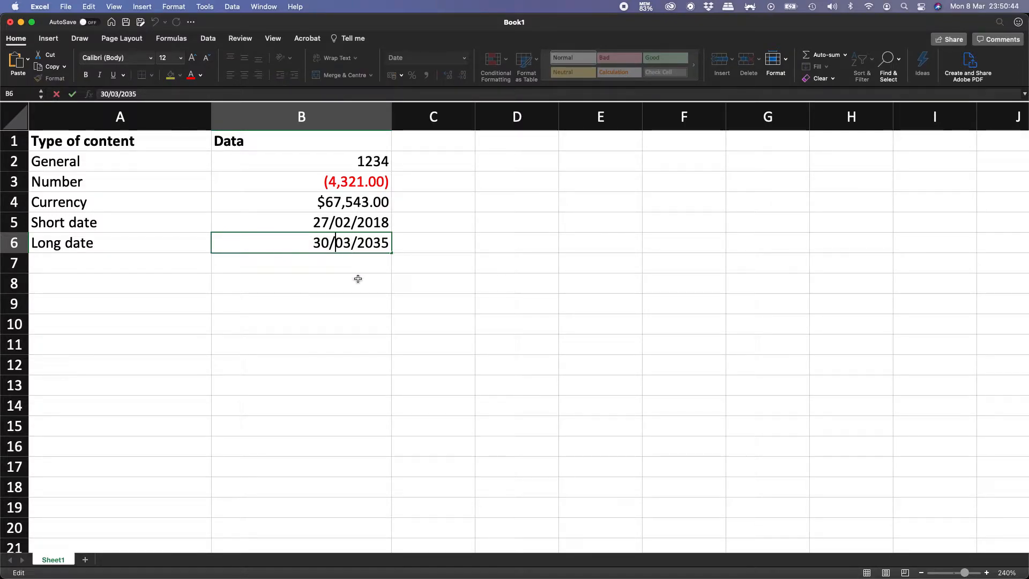
key(Right)
key(Right)
key(Right)
key(Right)
key(Right)
key(Right)
key(shift+Right)
key(shift+Right)
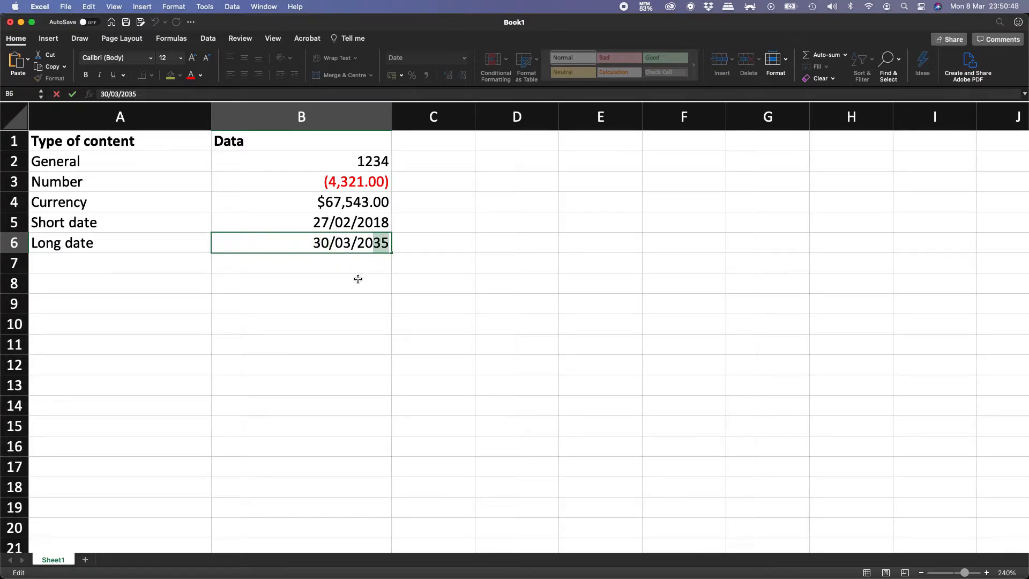
text(19)
key(Return)
Enter the label Time in A7, below the Long date label.
key(Left)
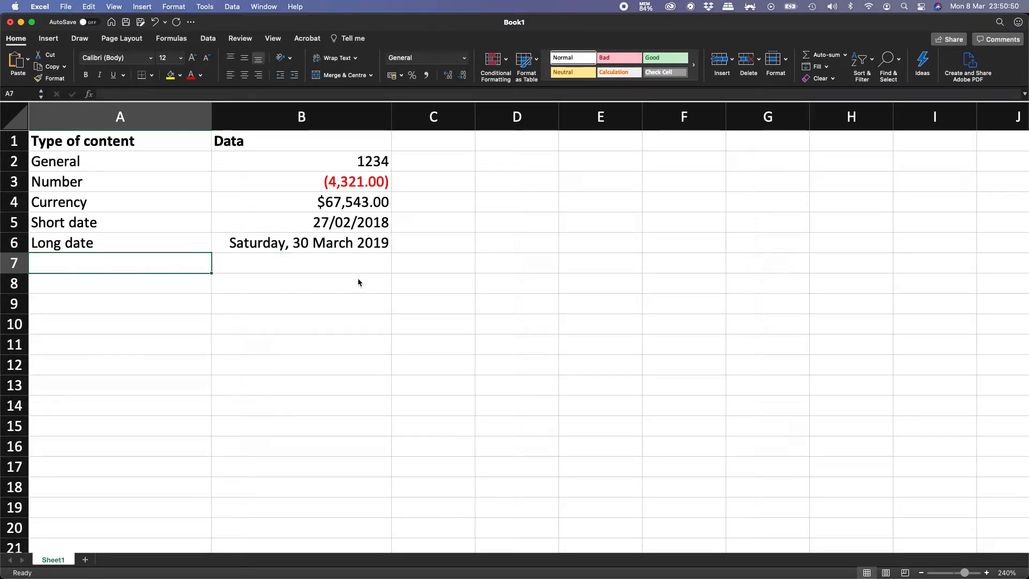
text(Time)
key(Return)
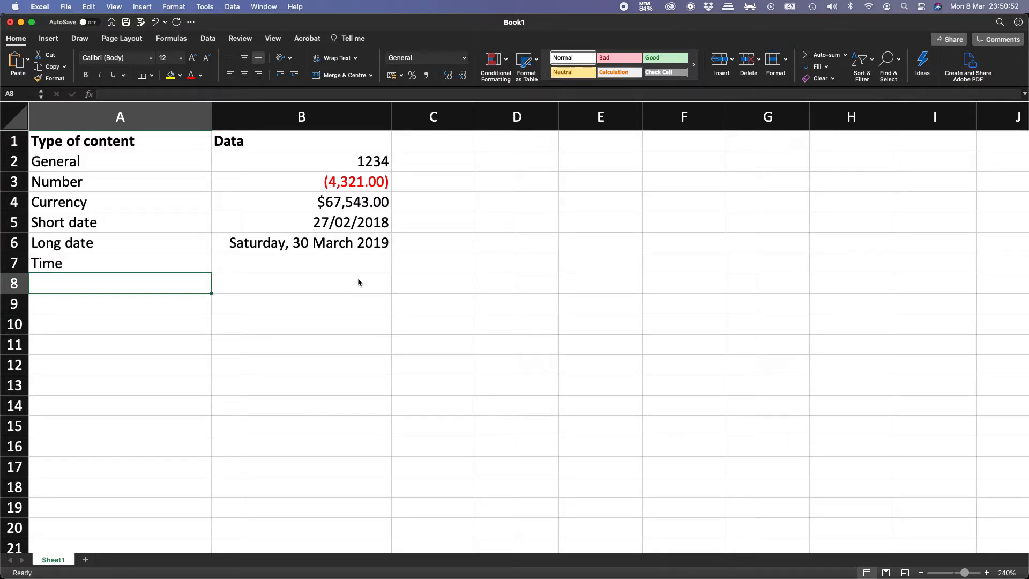
Enter the time 3:40 pm in B7, beside the Time label.
key(Up)
key(Right)
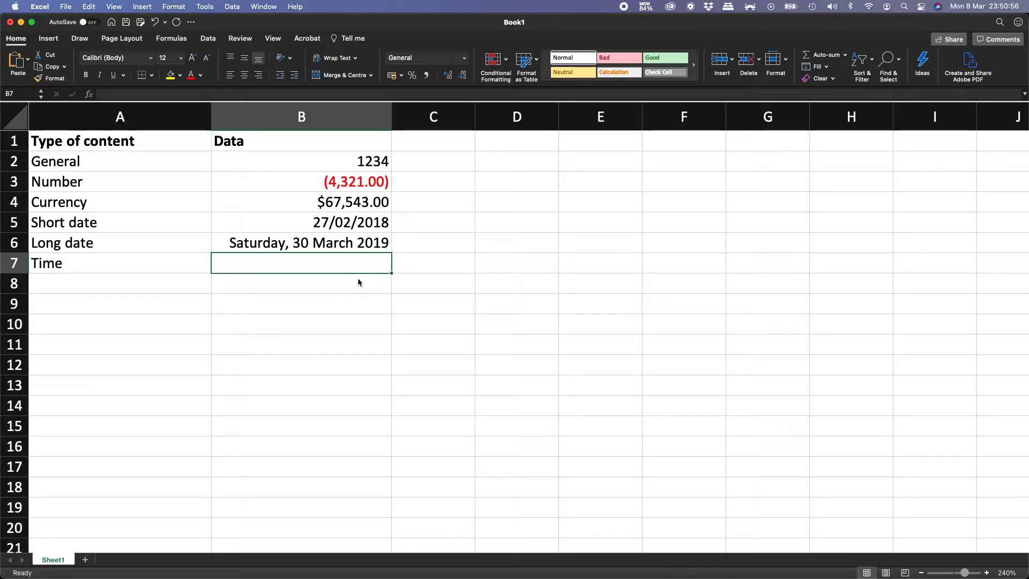
text(3:)
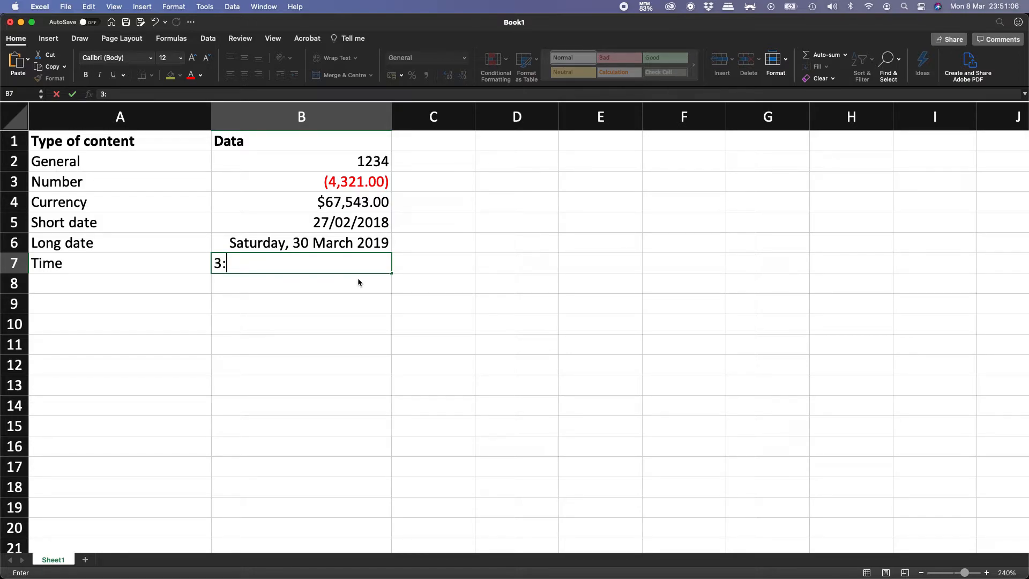
text(40 pm)
key(Return)
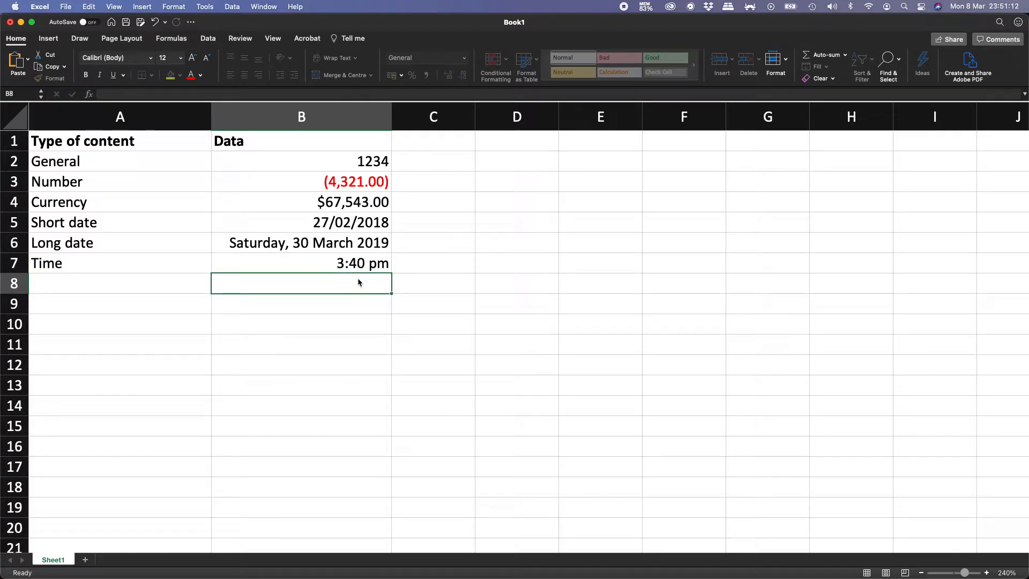
Inspect the underlying time value stored in B7, leaving the entry as it is.
click(358, 263)
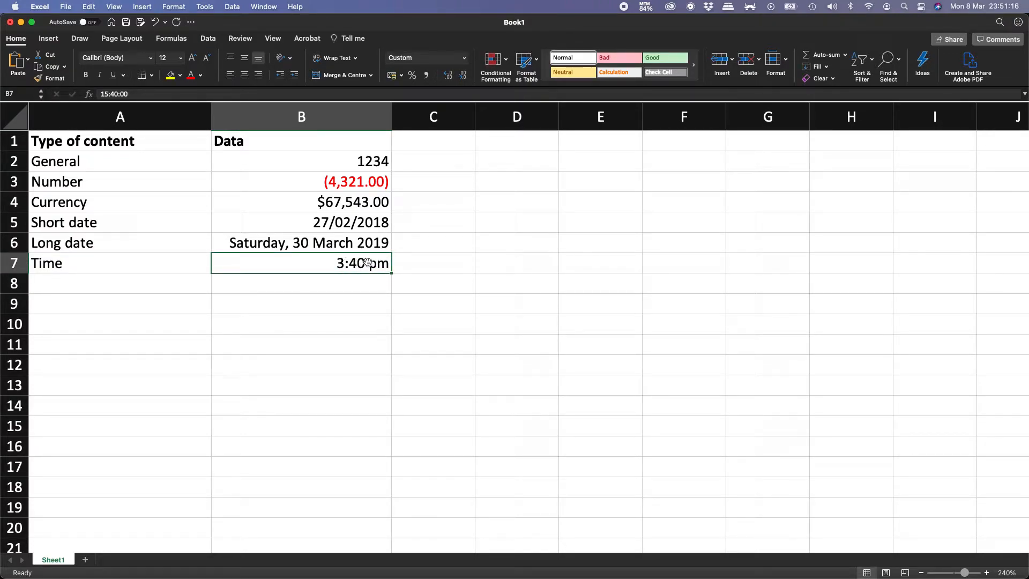
double_click(367, 262)
drag(328, 263, 396, 262)
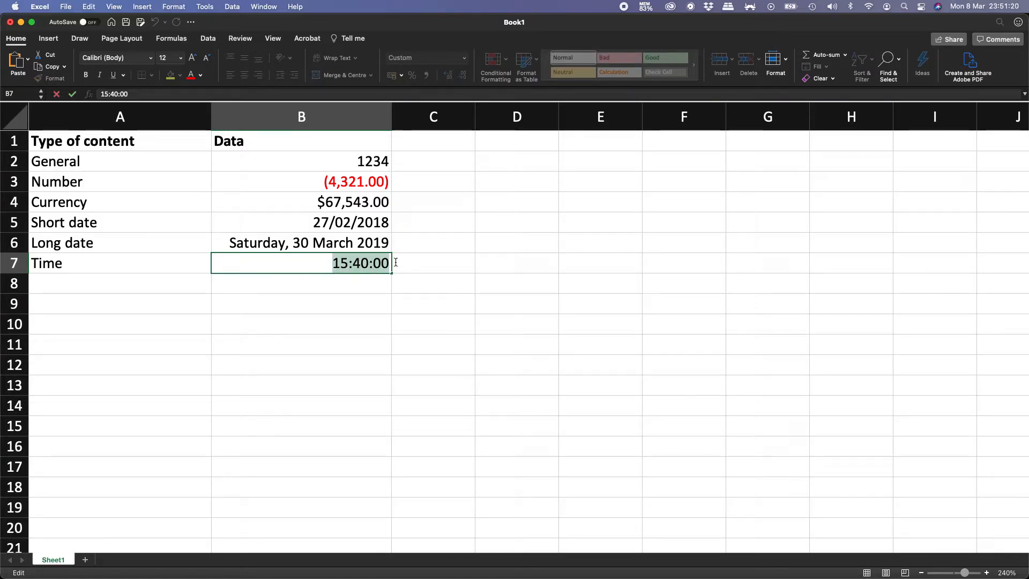
key(Return)
key(Up)
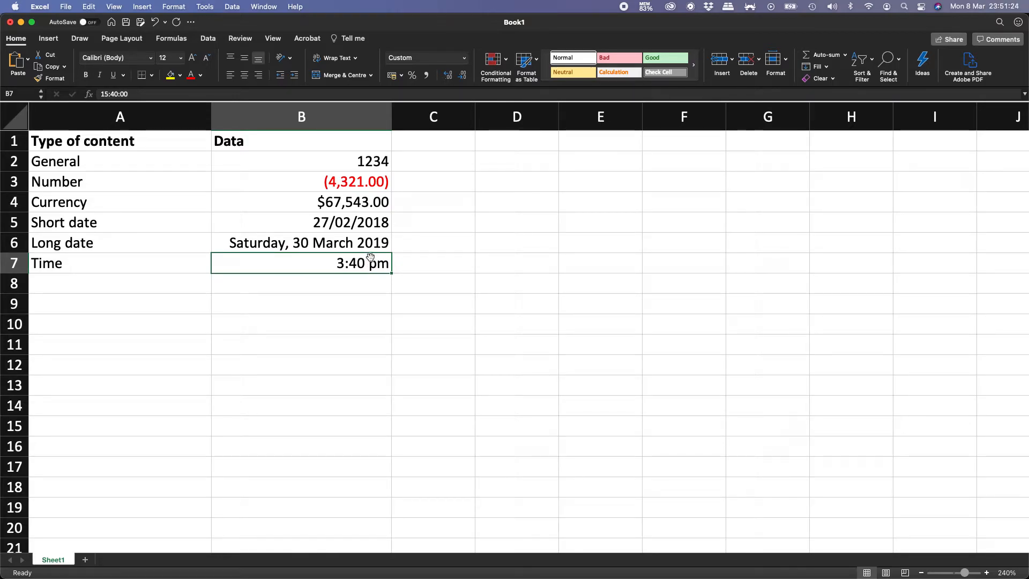
Examine the custom number format codes available for the time in B7.
right_click(371, 257)
click(428, 446)
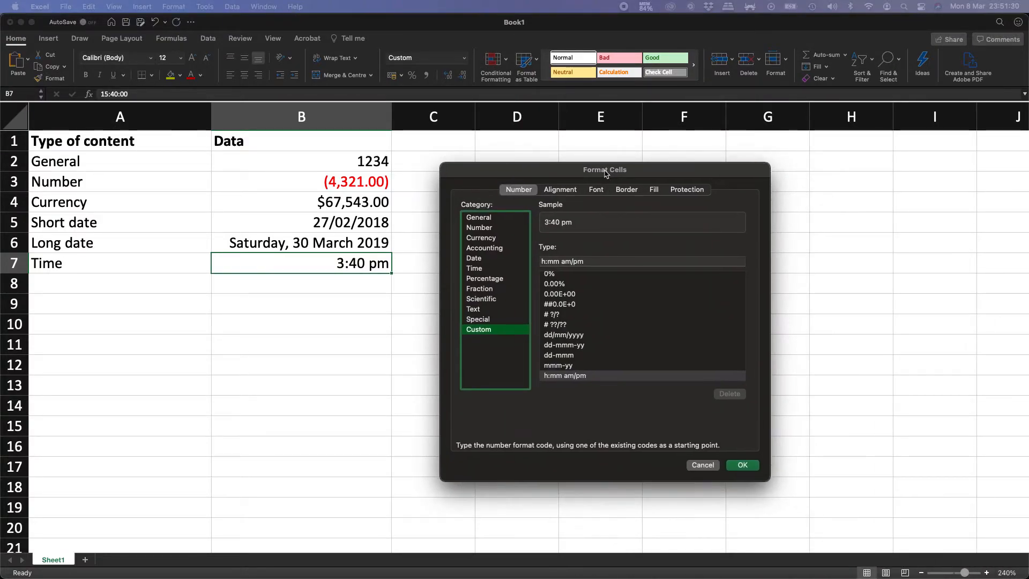
drag(606, 173, 589, 163)
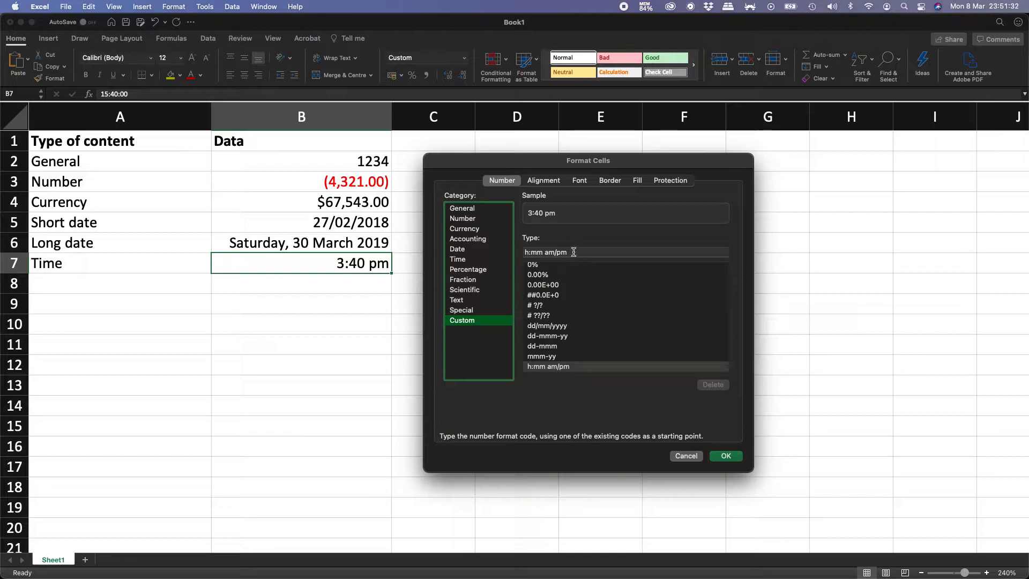
click(547, 252)
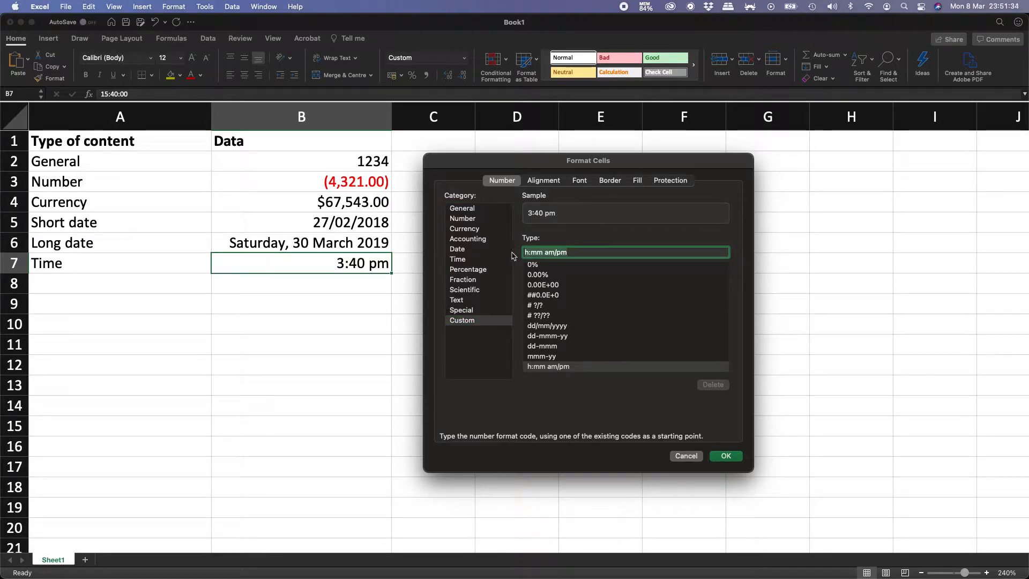
scroll(586, 308, up, 10)
scroll(585, 308, down, 5)
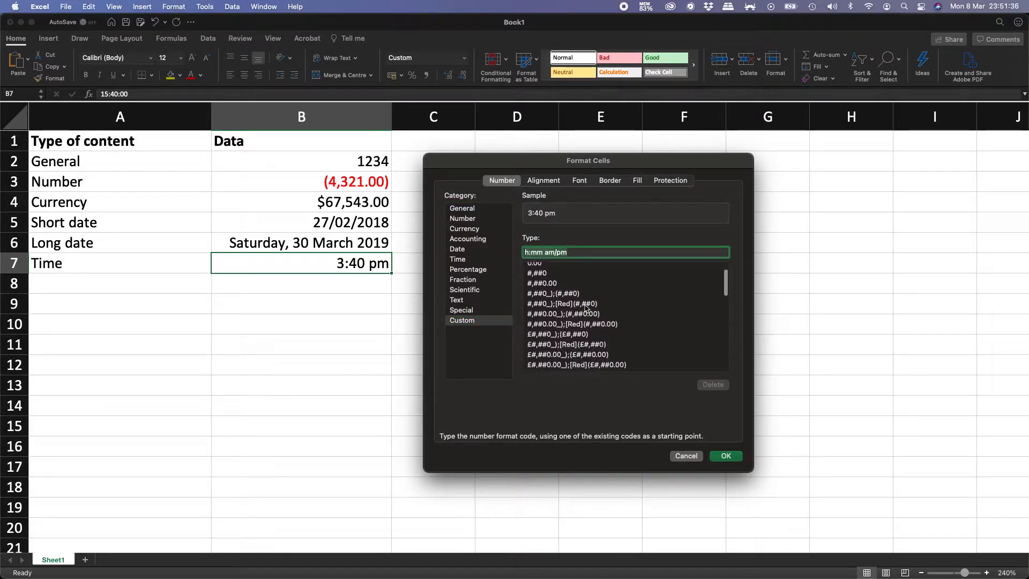
scroll(586, 308, down, 10)
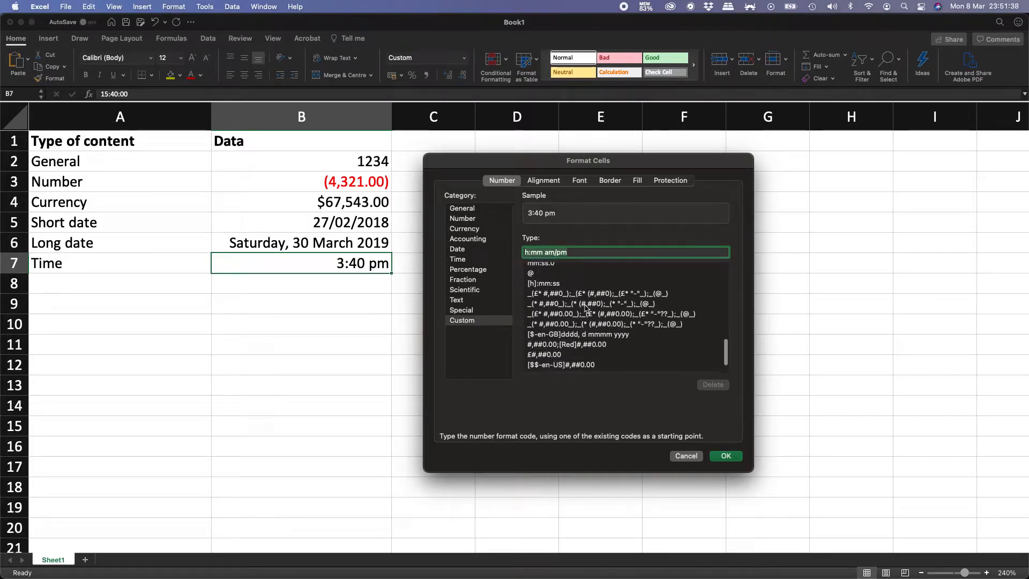
scroll(585, 309, up, 12)
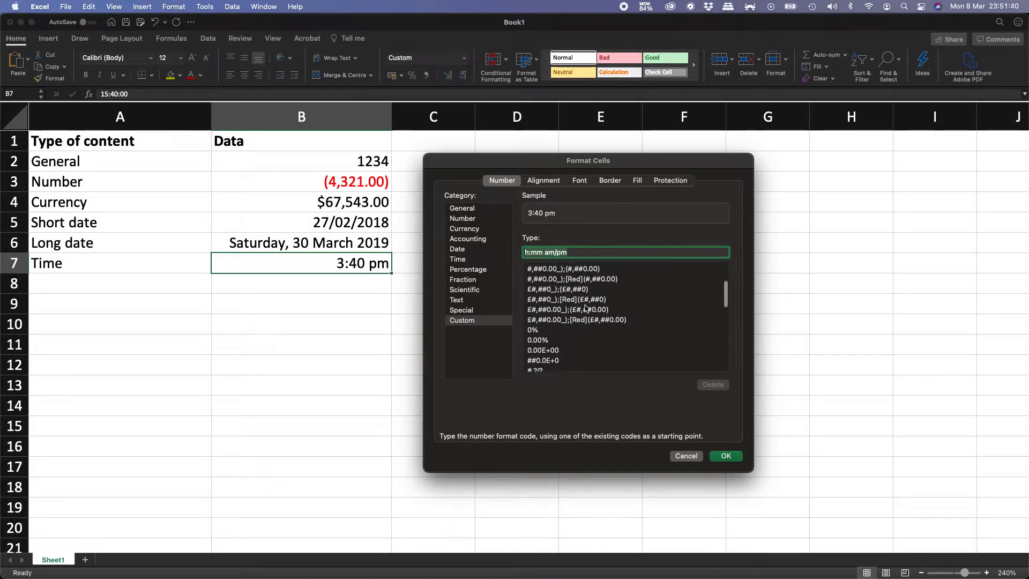
scroll(585, 308, up, 3)
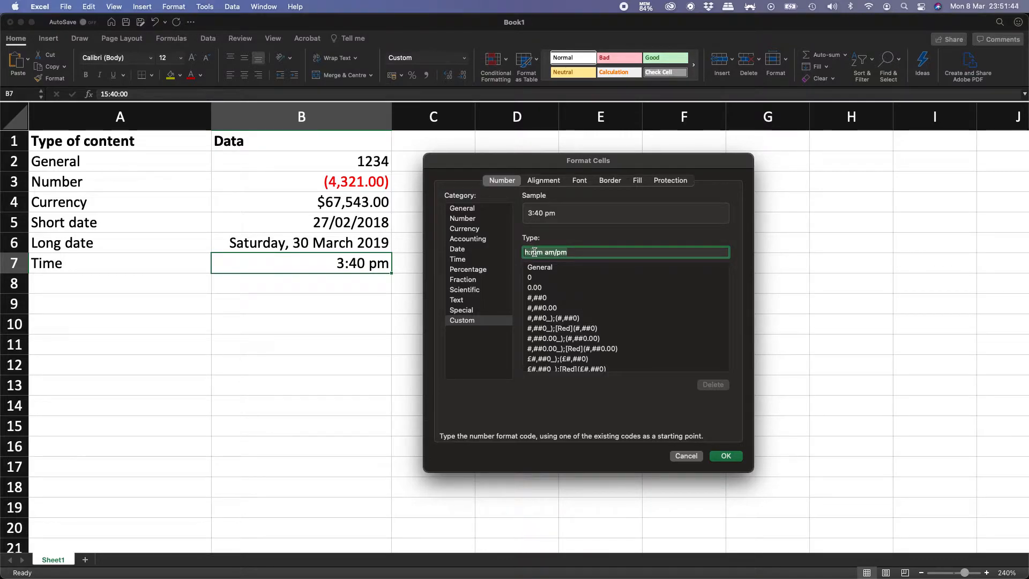
Try to give B7 the custom time format h:mm AM/PM, with the AM/PM marker in capitals.
click(551, 251)
key(BackSpace)
key(BackSpace)
text(A)
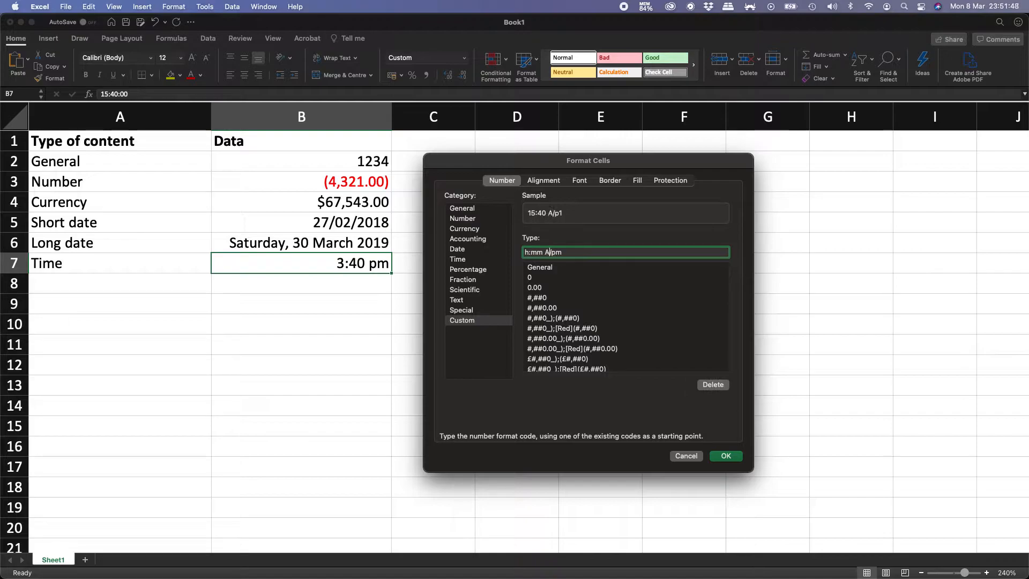
text(M/)
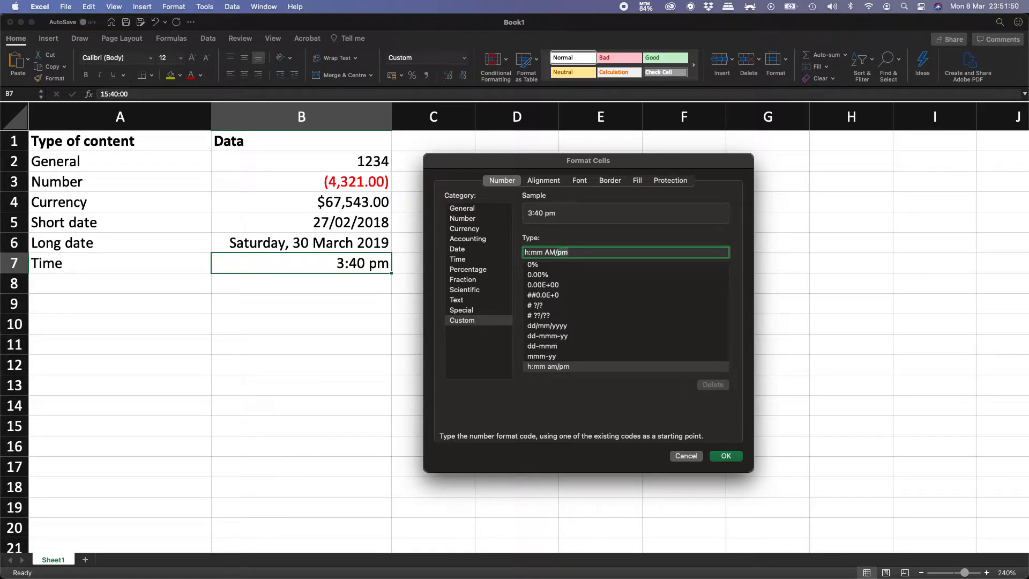
text(PM)
scroll(594, 325, down, 3)
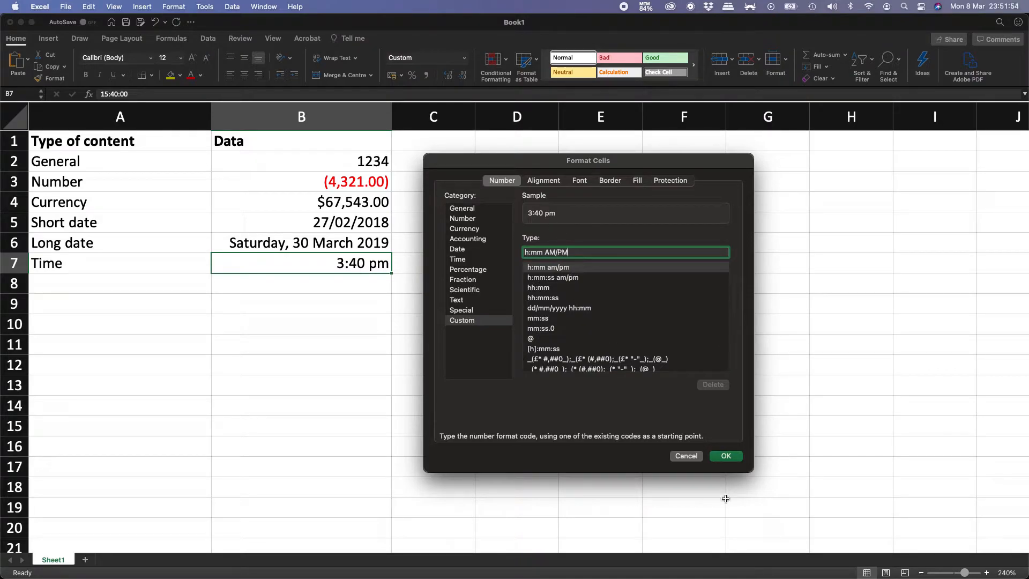
click(725, 455)
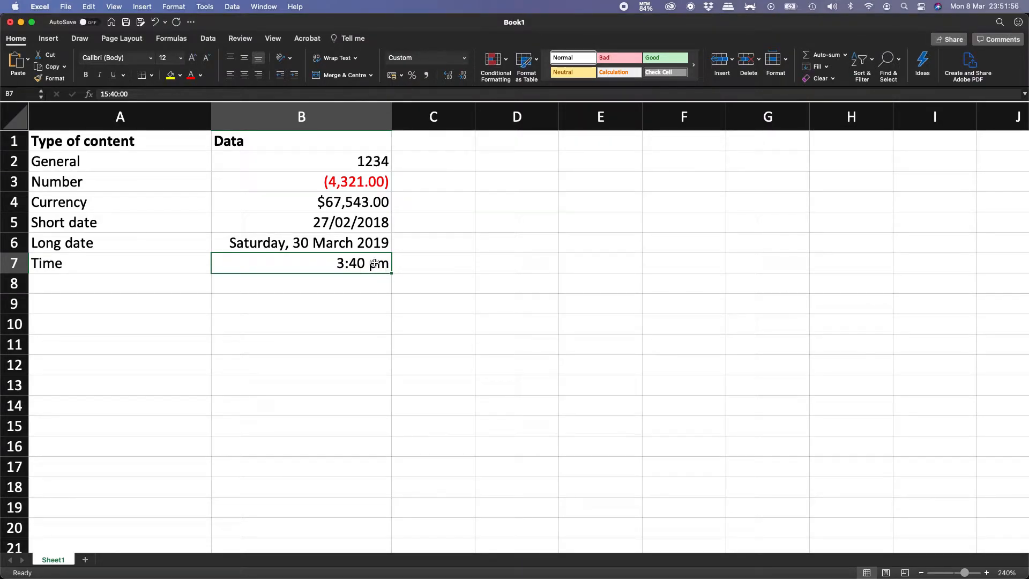
Switch the number format category of B7 to Time in the cell formatting settings.
right_click(378, 264)
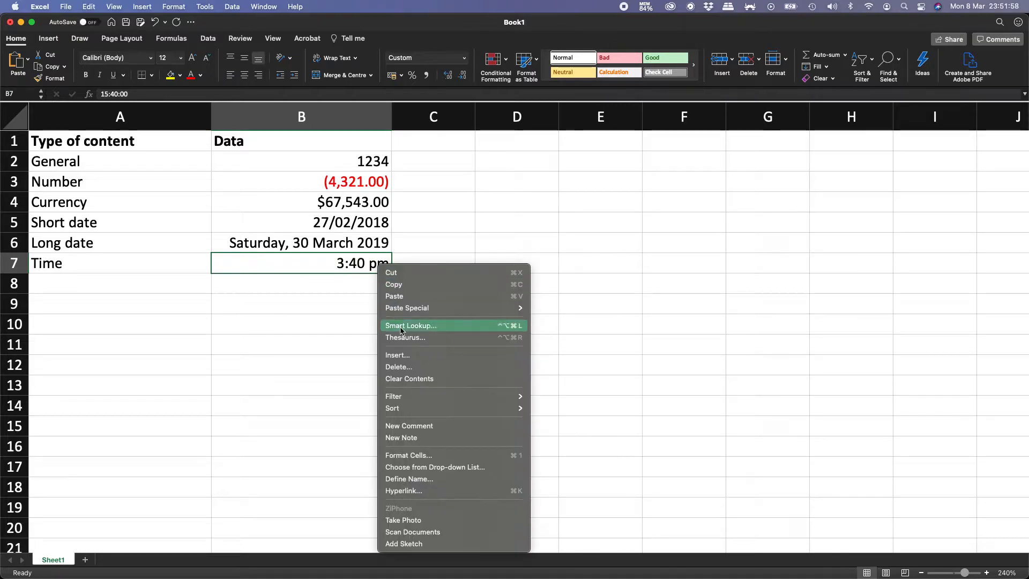
click(432, 455)
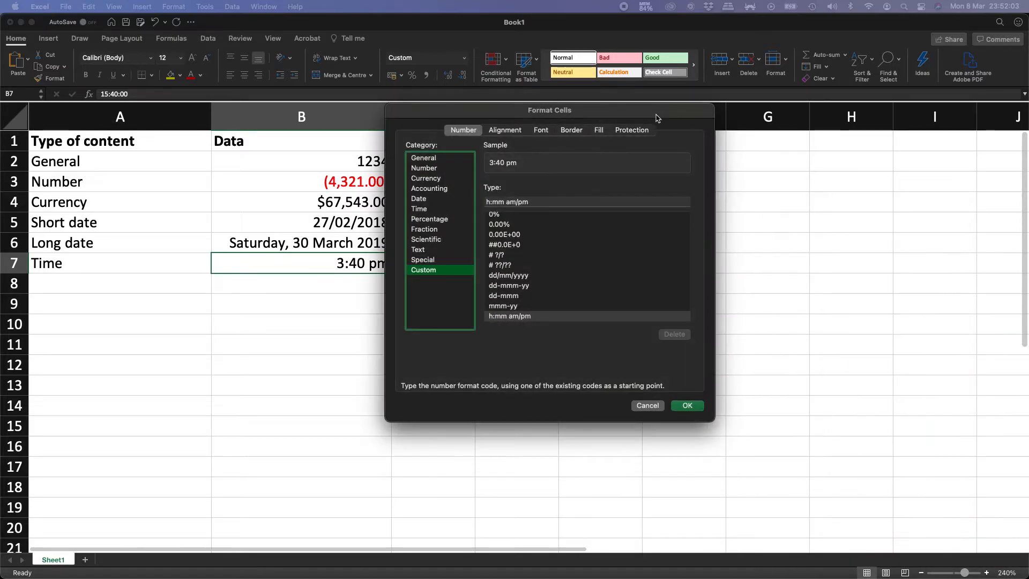
drag(656, 116, 742, 182)
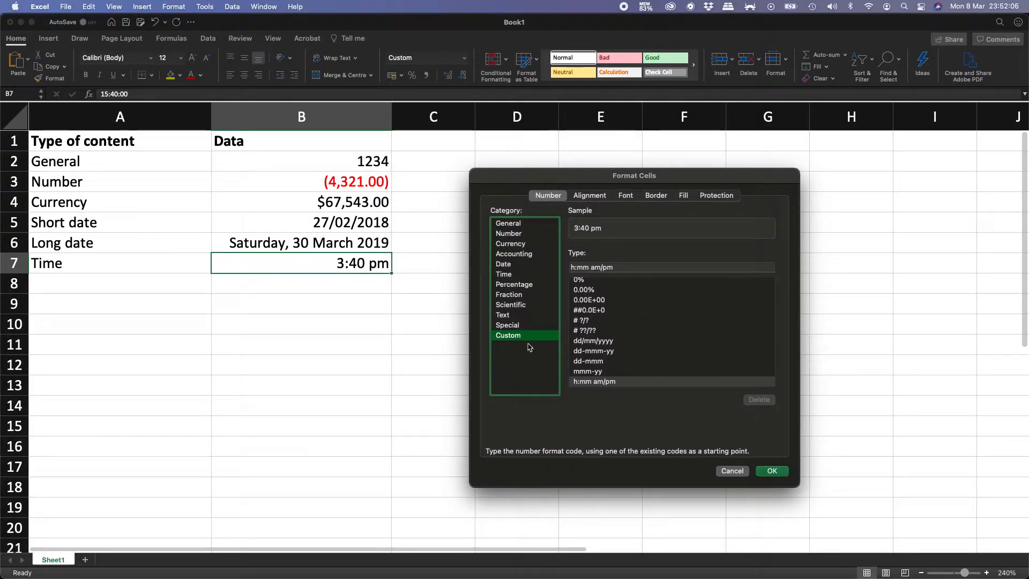
click(506, 275)
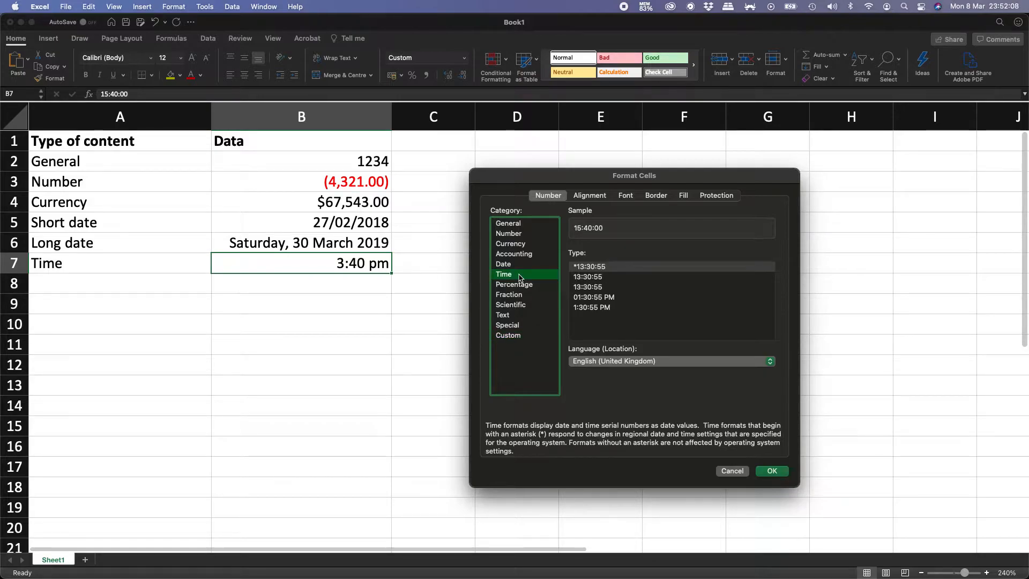
Preview the time types offered for the Spanish (Mexico) locale.
click(653, 363)
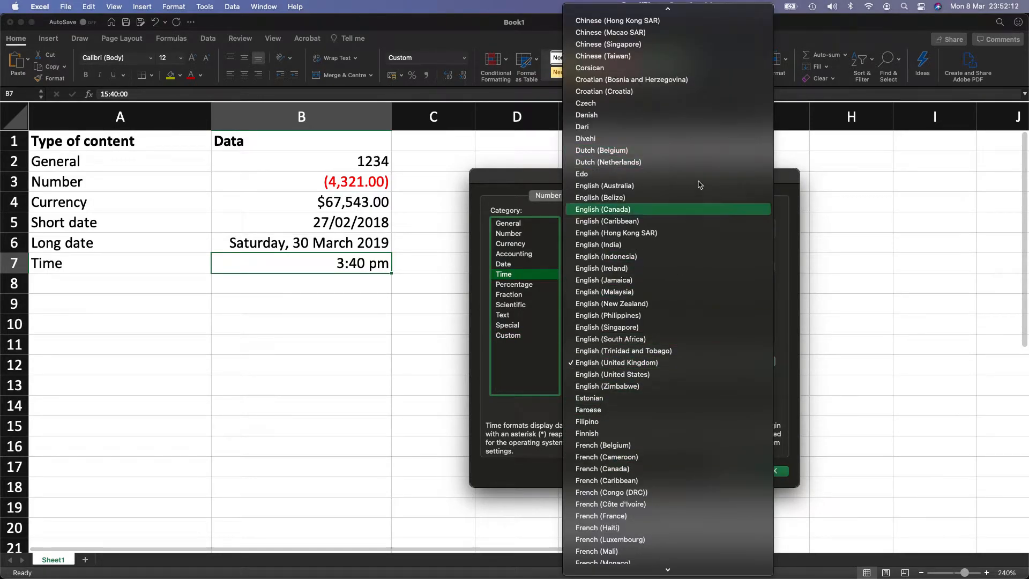
scroll(670, 294, up, 10)
scroll(674, 296, down, 20)
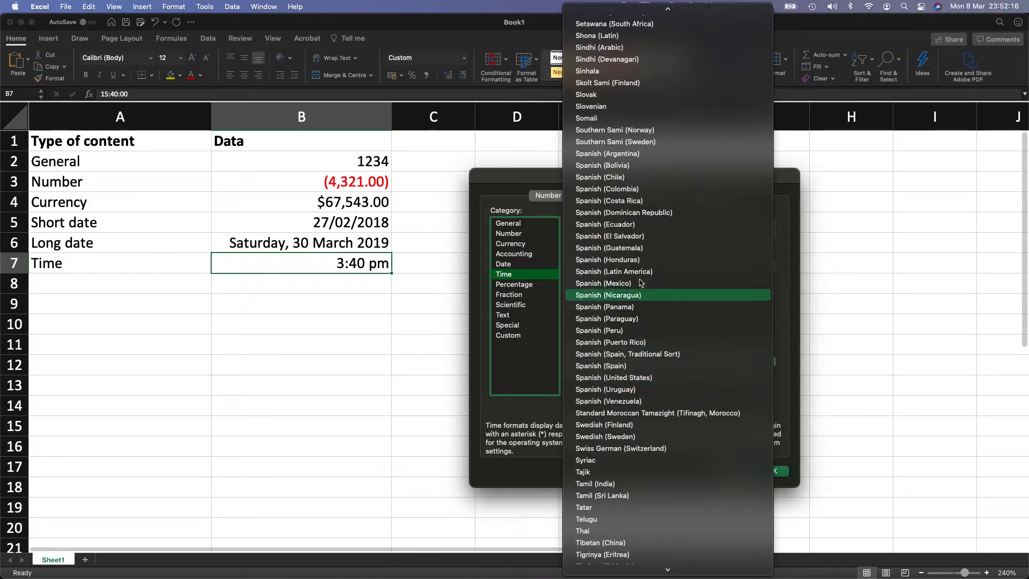
click(641, 282)
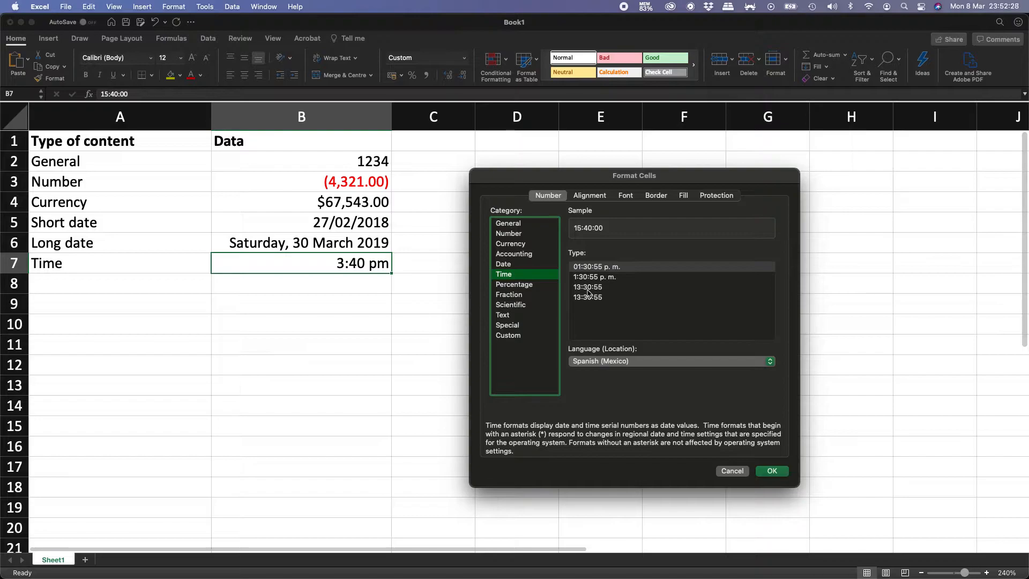
Apply the English (United States) time type 1:30 PM to B7.
click(647, 361)
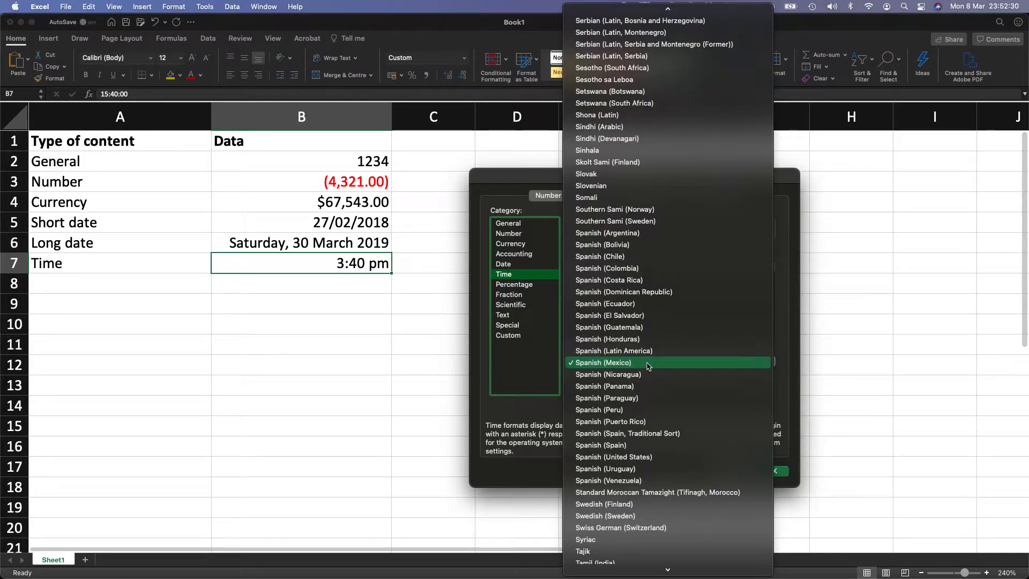
scroll(648, 366, up, 20)
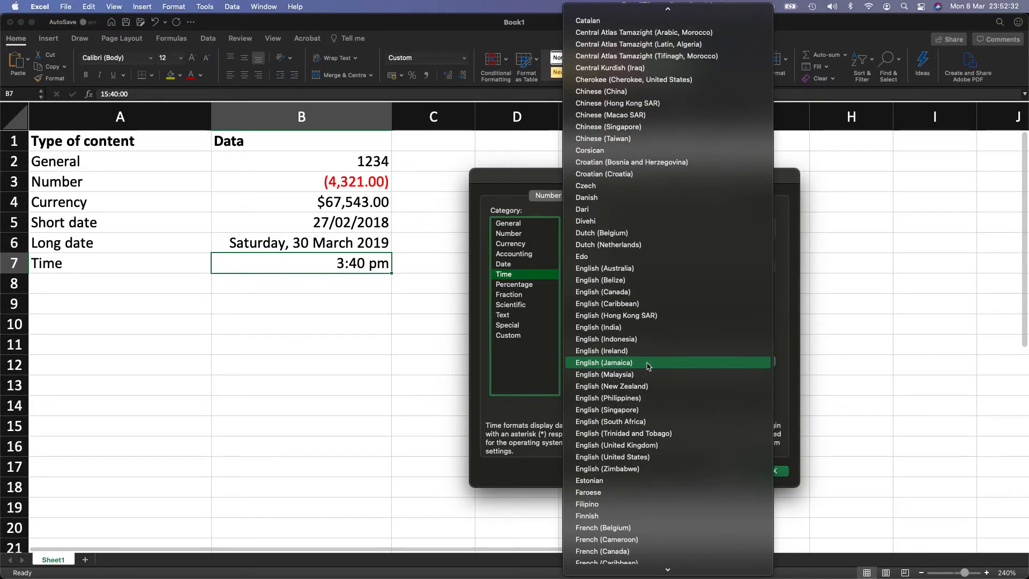
scroll(648, 366, down, 2)
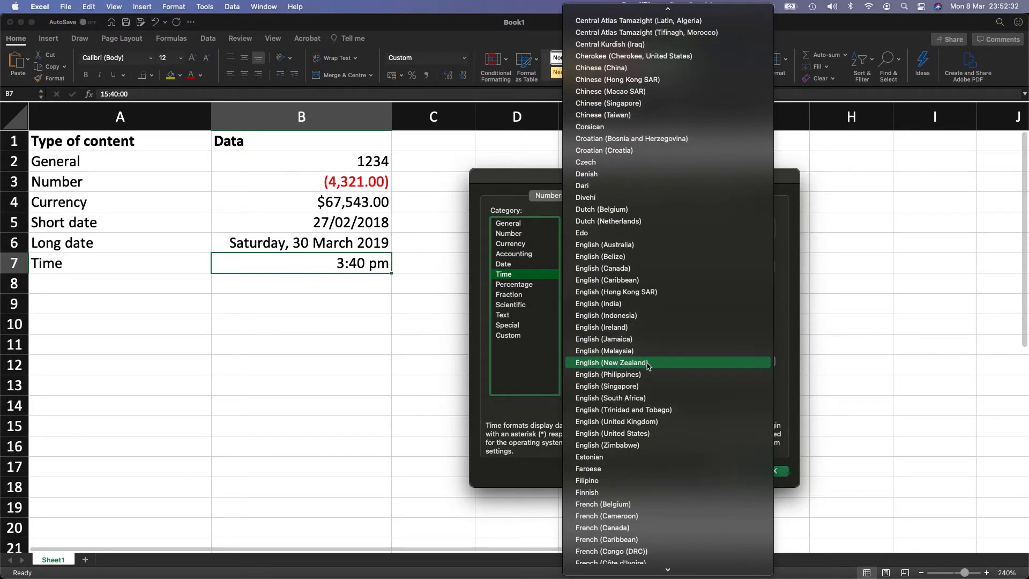
click(654, 441)
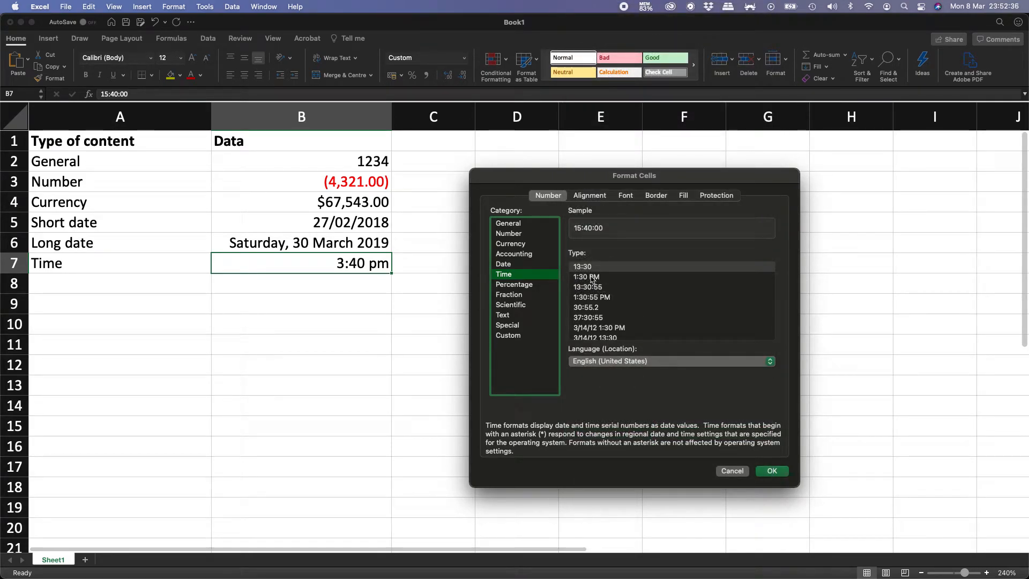
click(591, 278)
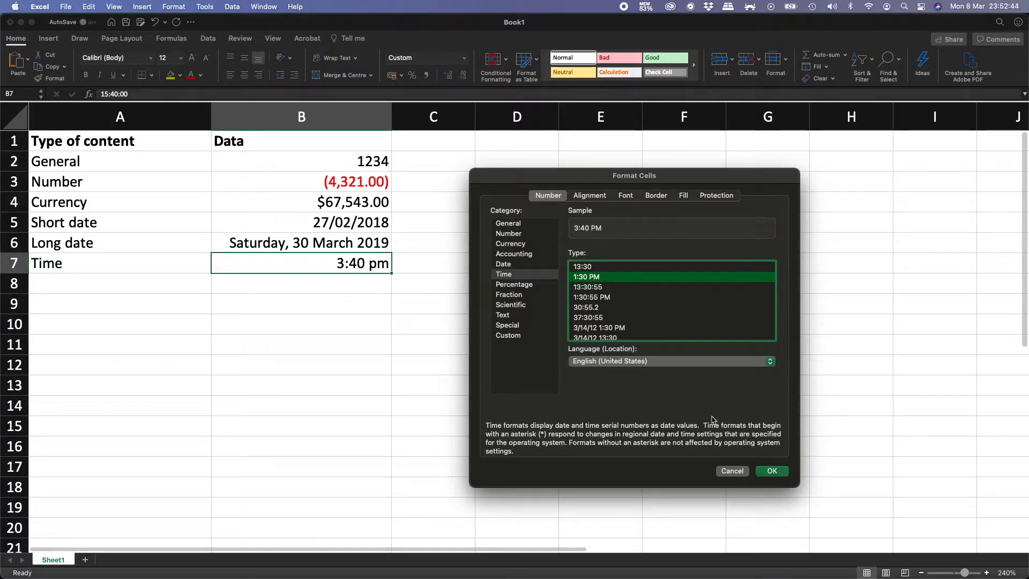
click(773, 471)
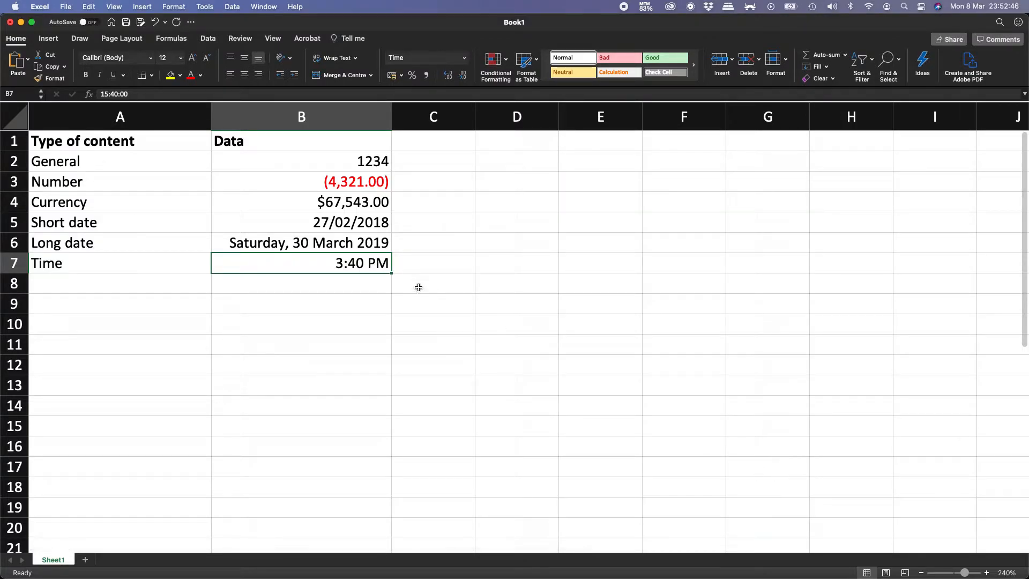
Change the time in B7 to 21:37:00.
double_click(371, 263)
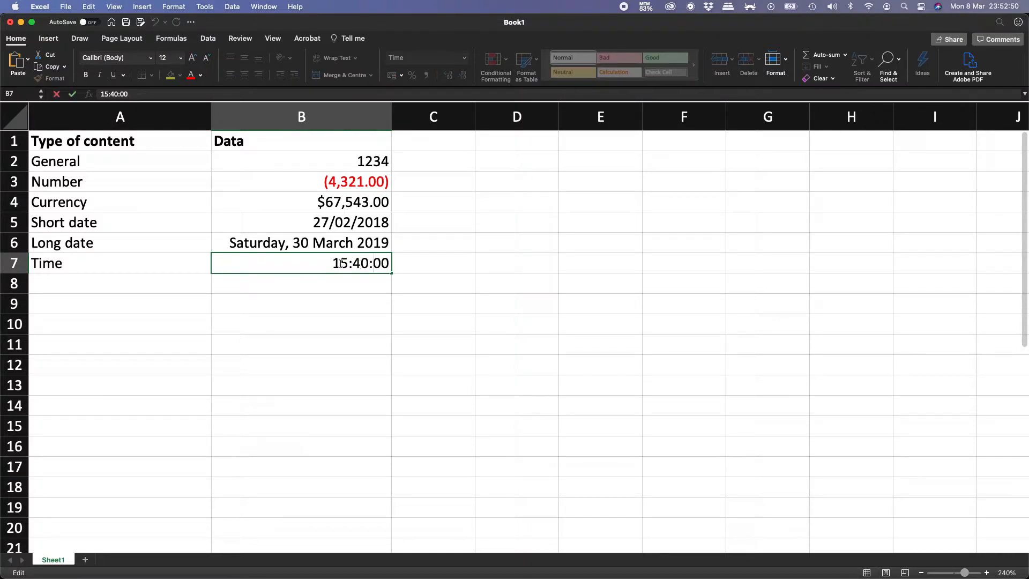
key(Left)
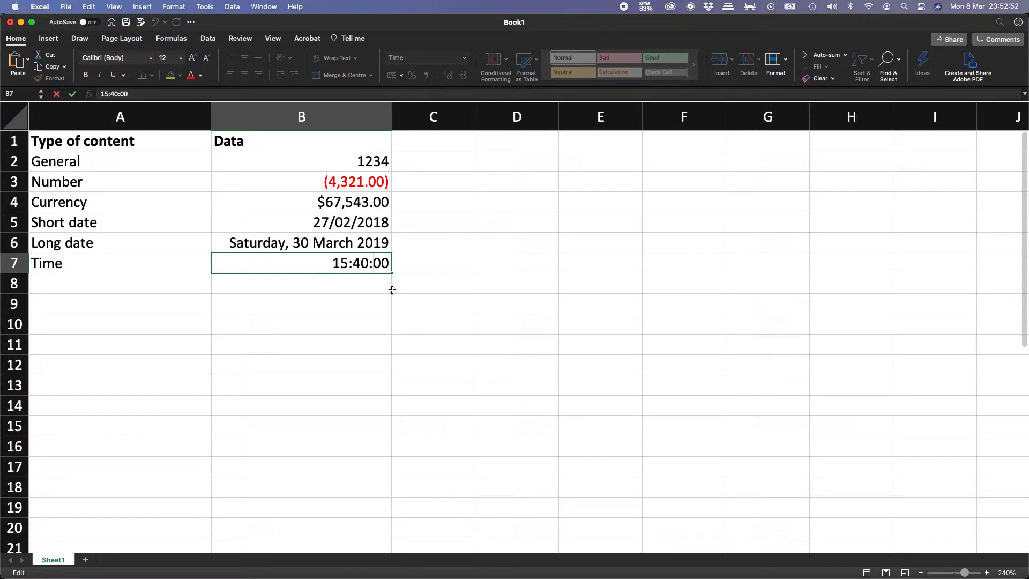
key(Left)
key(Left)
key(shift+Left)
key(shift+Left)
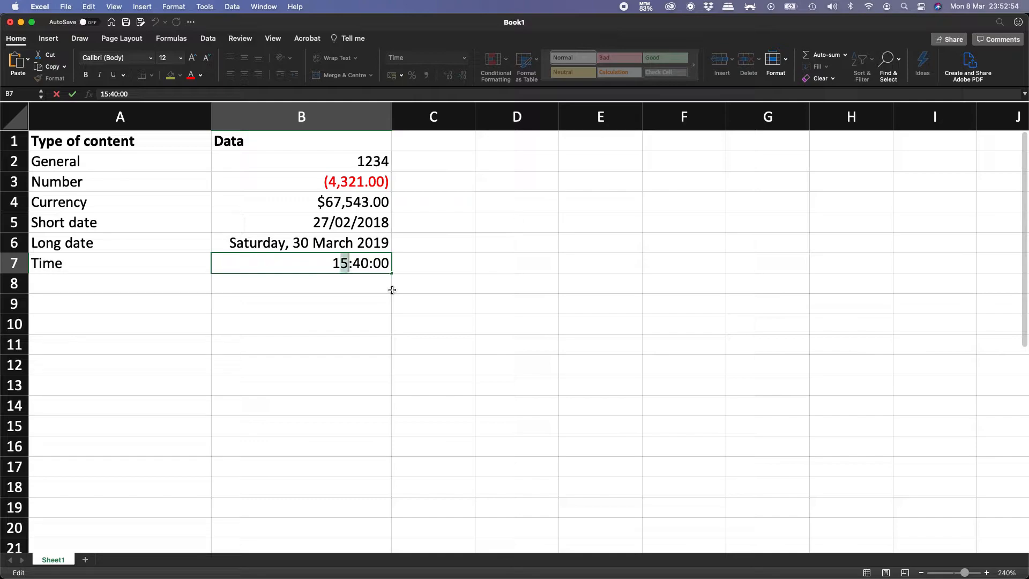
text(21)
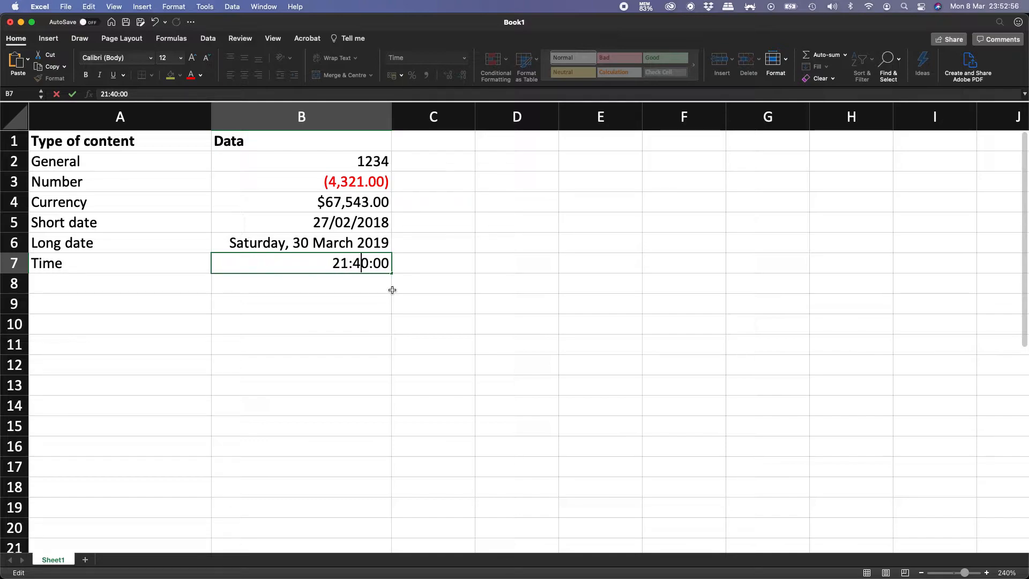
key(shift+Right)
key(shift+Right)
text(37)
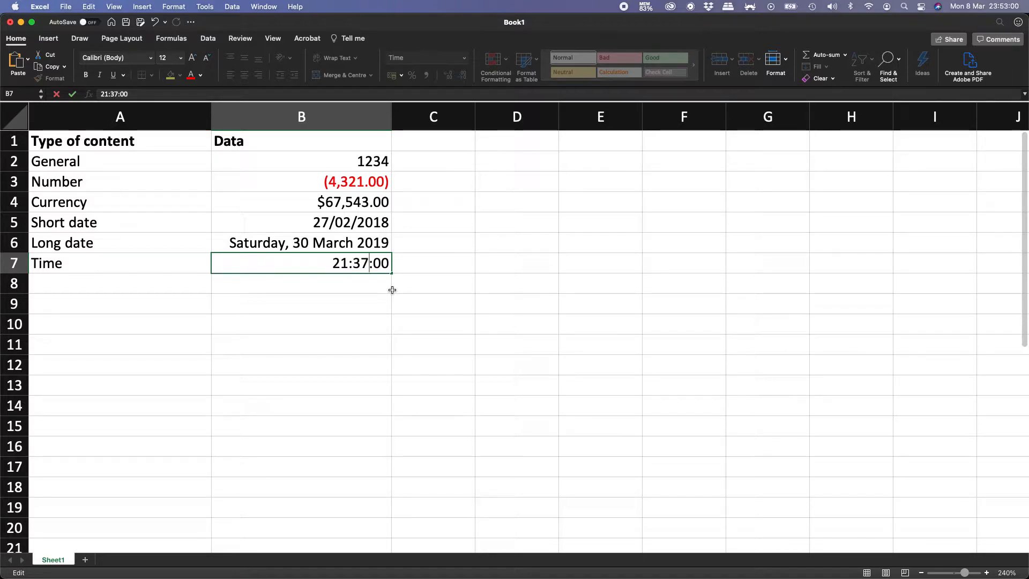
key(Return)
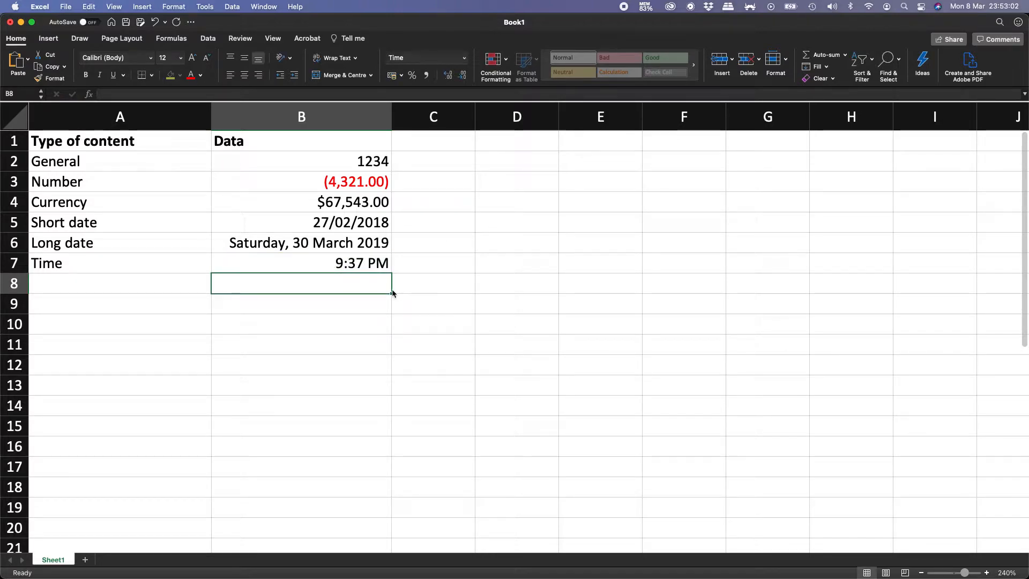
Enter the label Percentage in A8, below the Time label, and the value 1 beside it in B8.
key(Up)
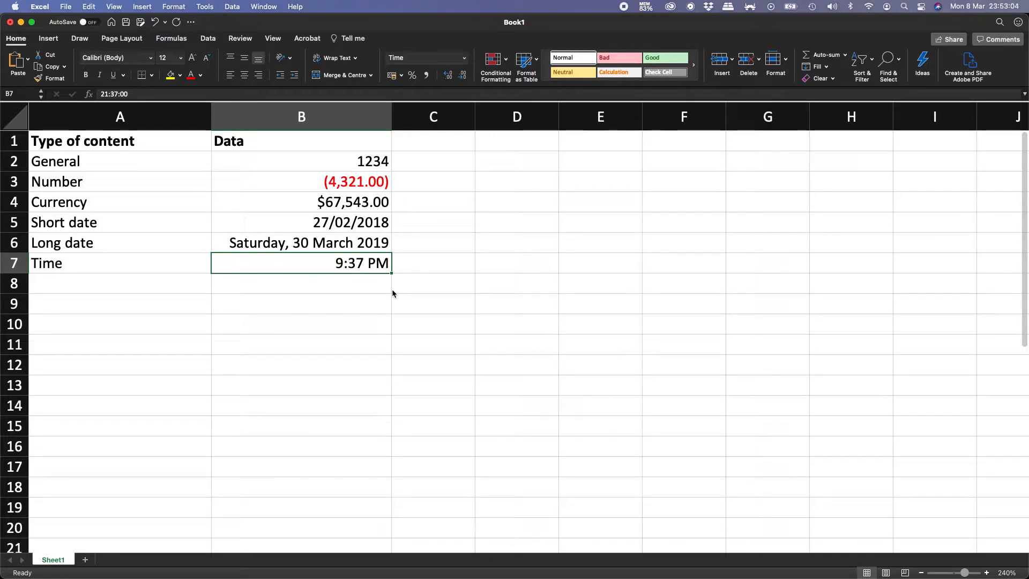
key(Left)
key(Down)
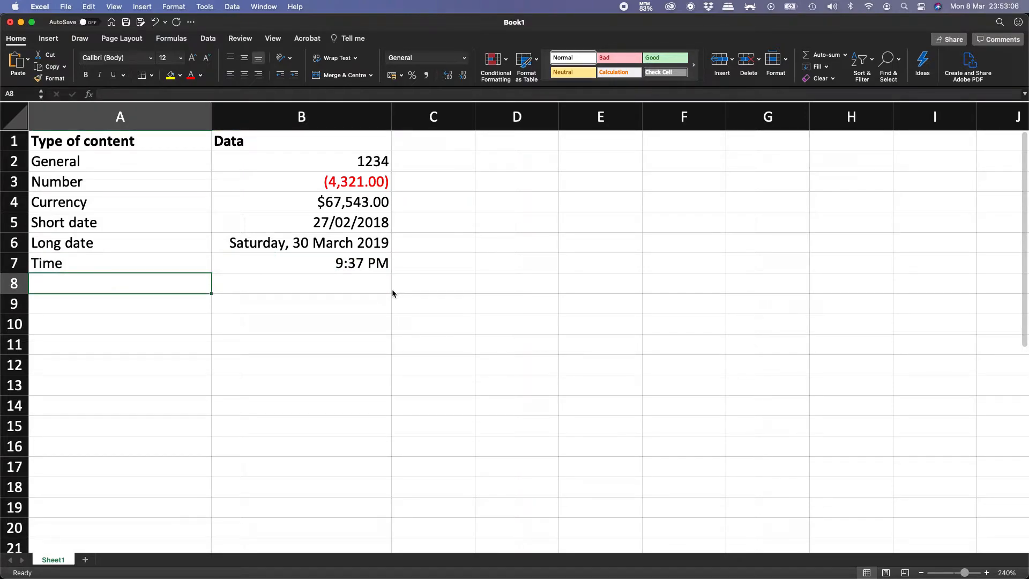
text(Percentage)
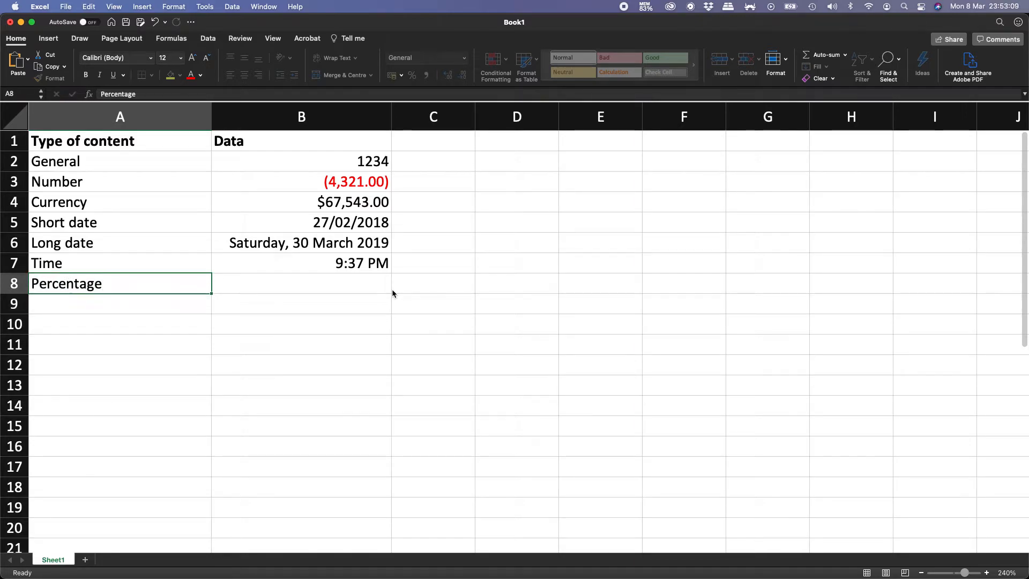
key(Tab)
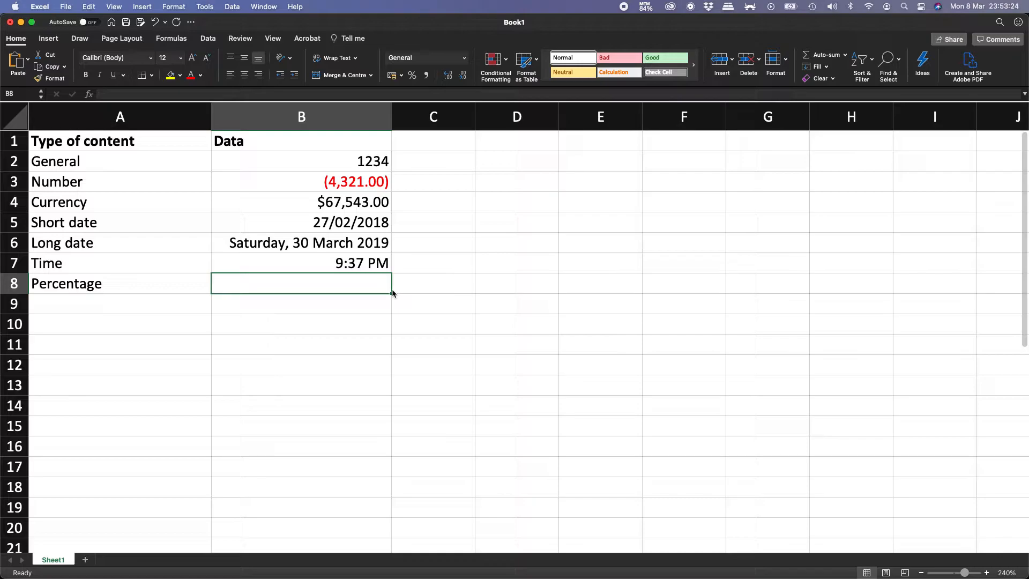
text(1)
key(ctrl+Return)
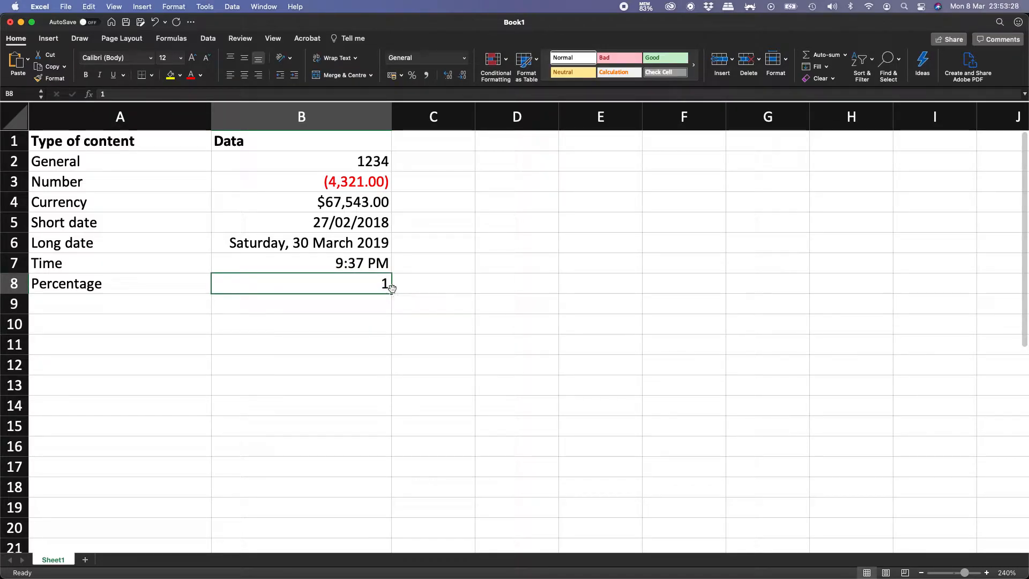
Try the Percentage format on the 1 in B8, and return the cell to the General format.
click(464, 57)
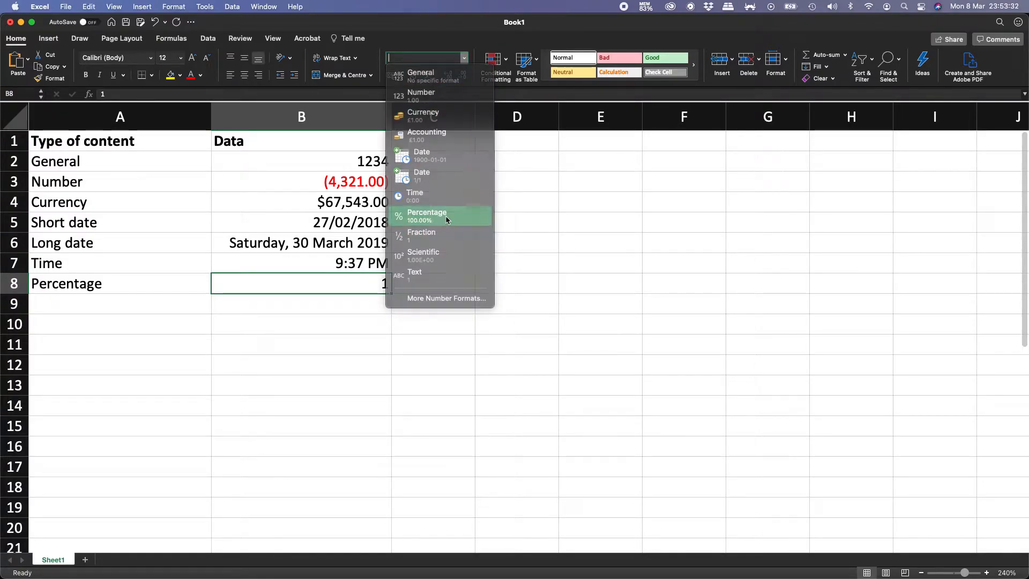
click(423, 214)
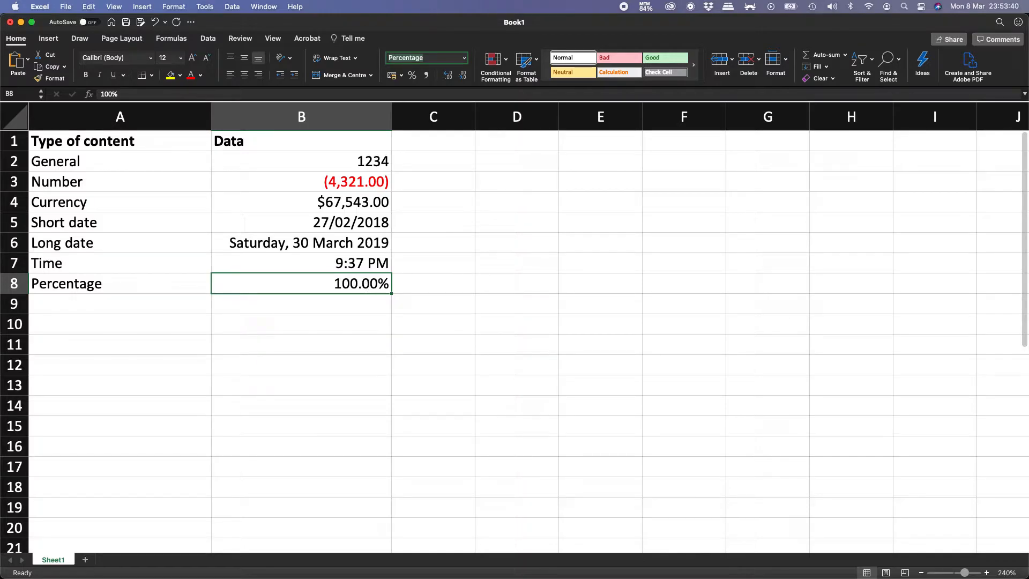
key(ctrl+shift+asciitilde)
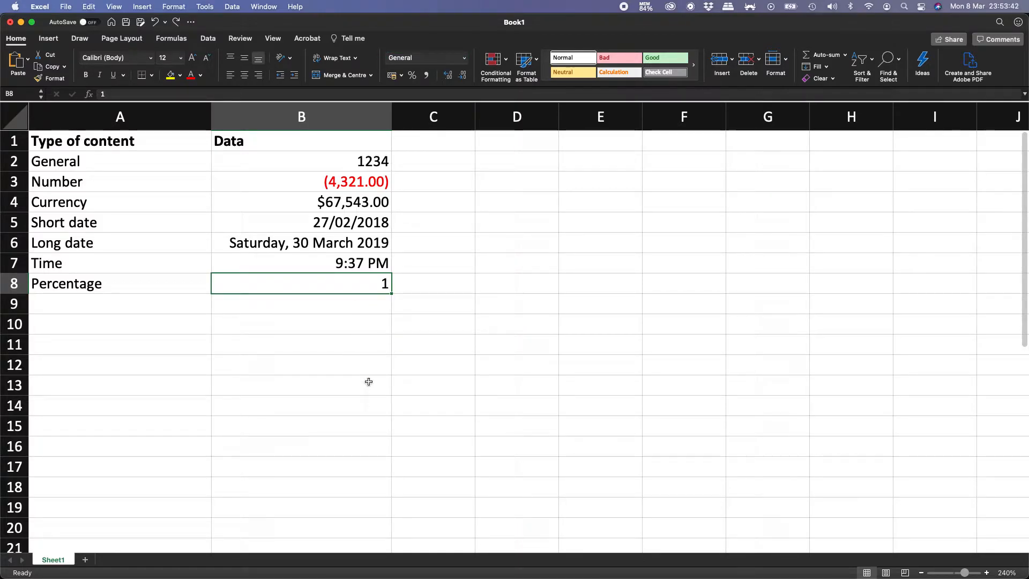
Enter .8 in B8 beside the Percentage label and apply the Percentage format to it.
text(.8)
key(Return)
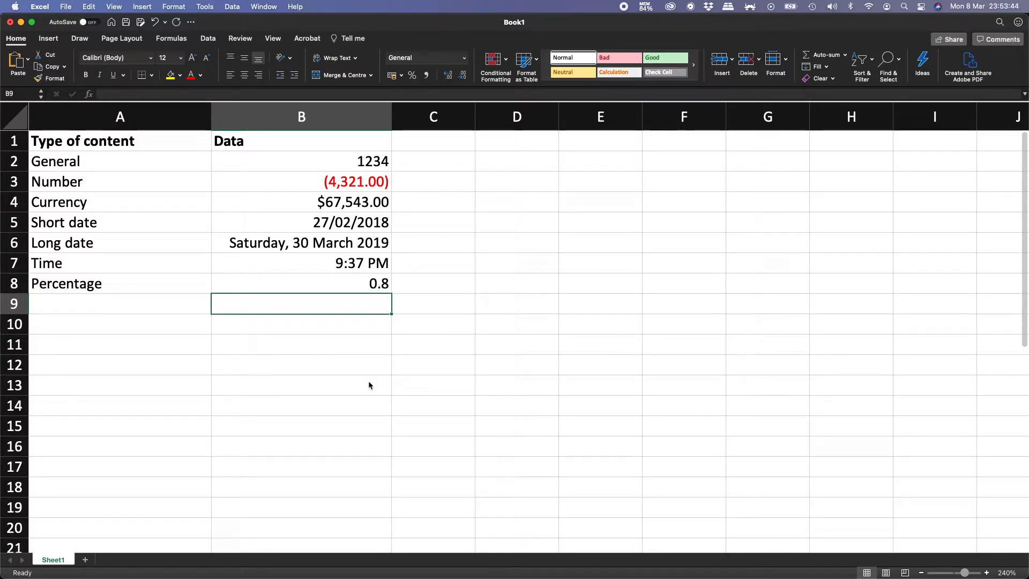
key(Up)
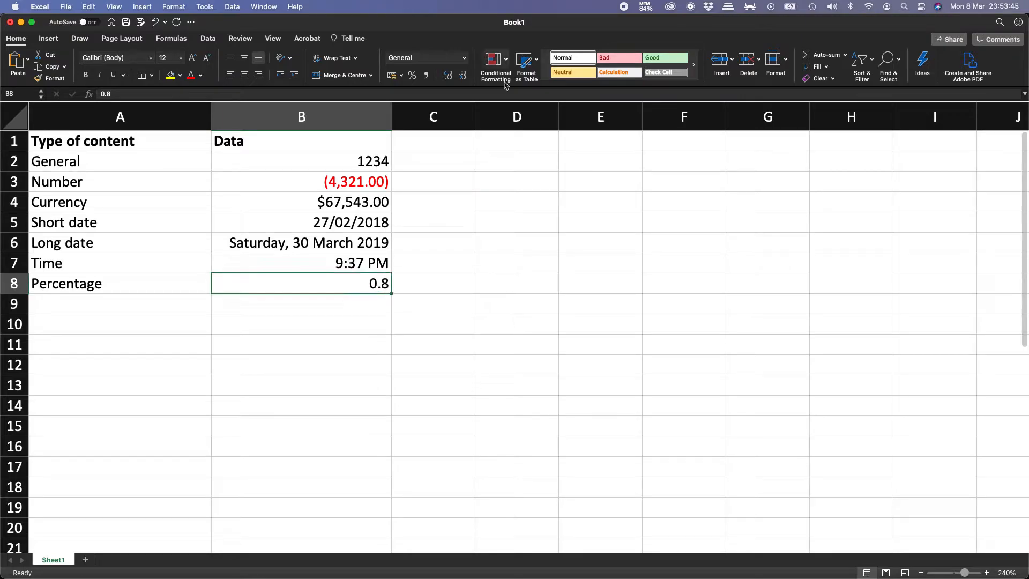
click(464, 59)
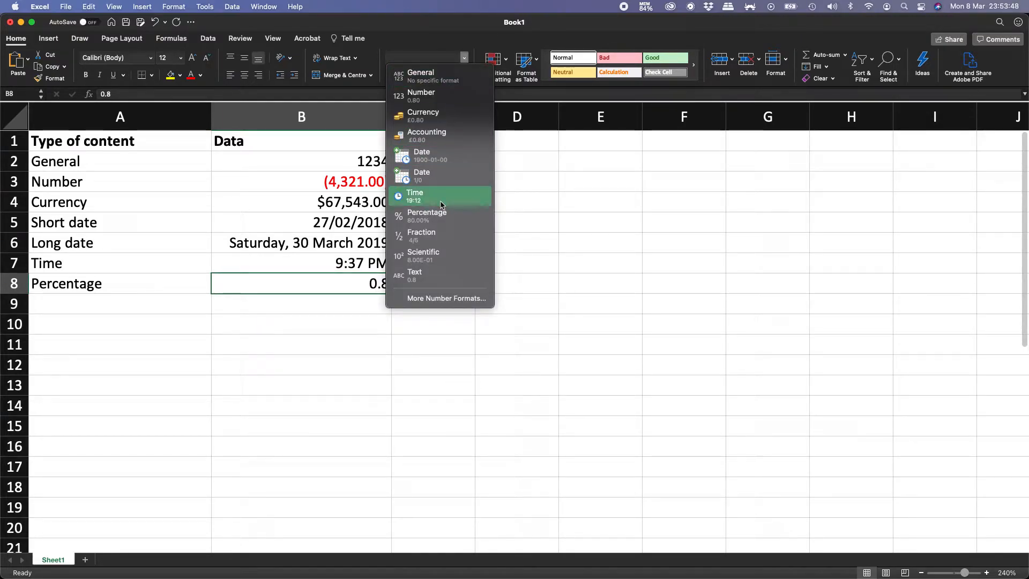
click(441, 217)
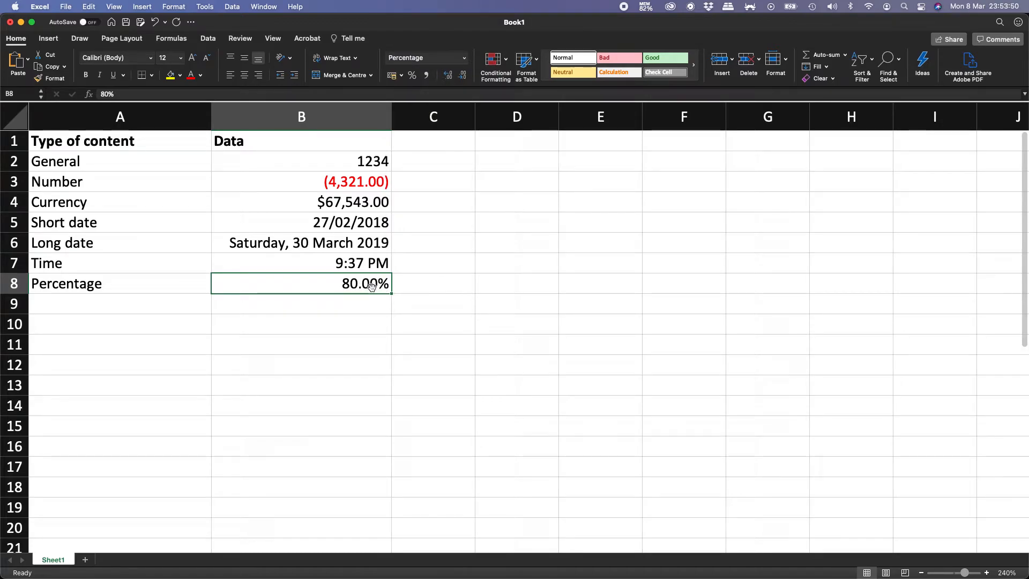
Change the percentage in B8 to 55.
text(55)
key(Return)
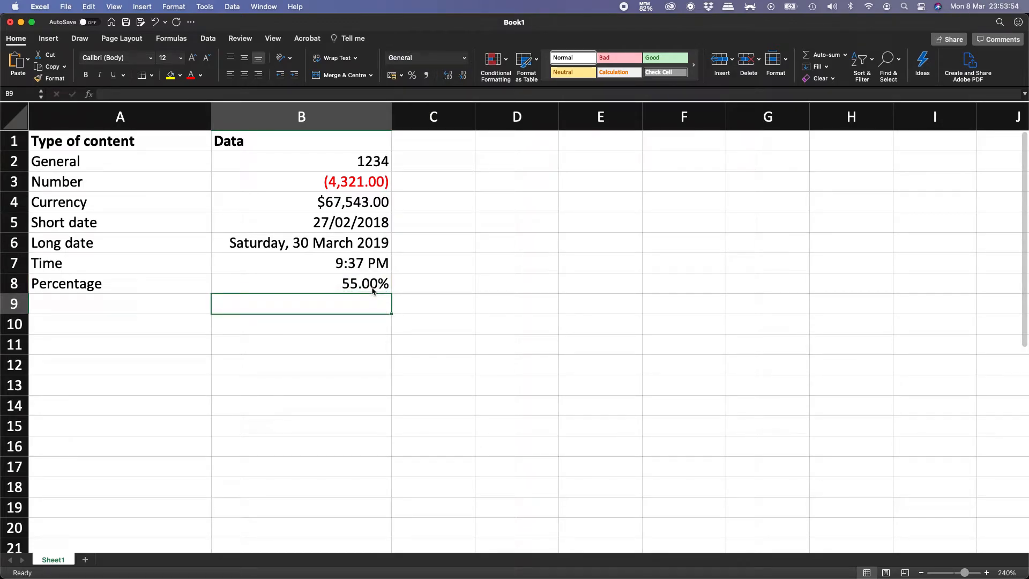
click(373, 290)
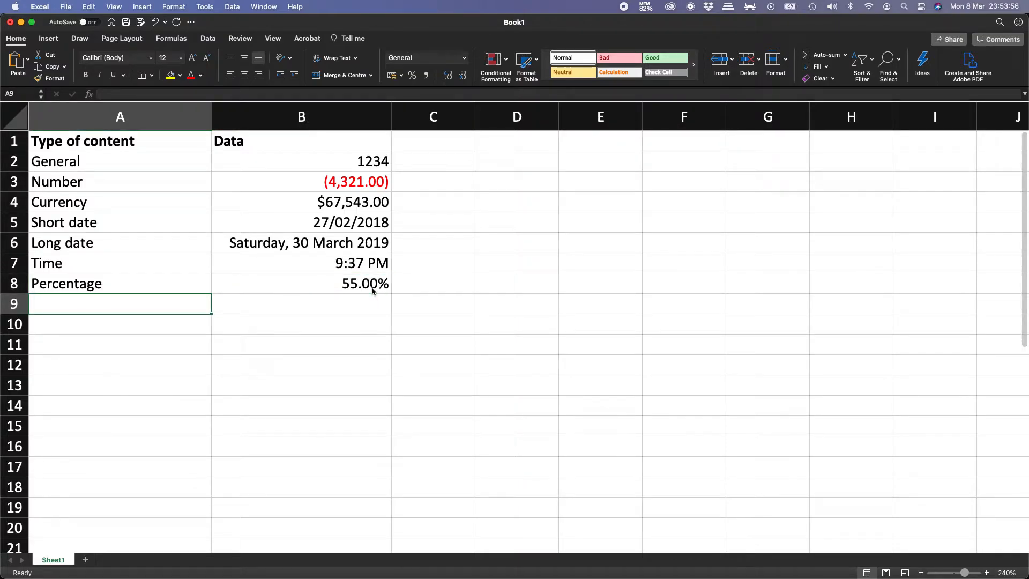
Try various decimal places for the percentage in B8, and apply 1 decimal place.
click(373, 290)
right_click(373, 287)
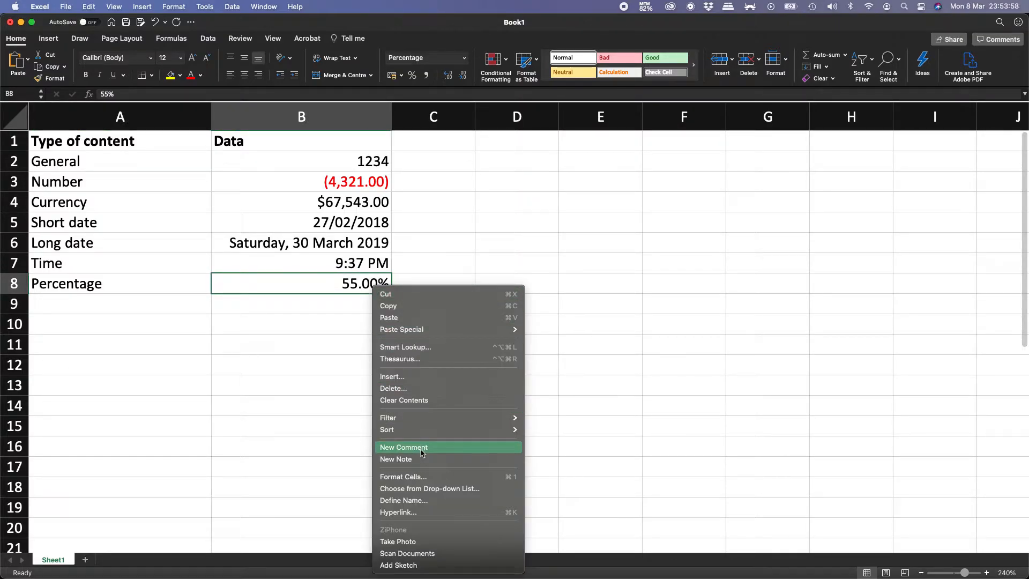
click(422, 478)
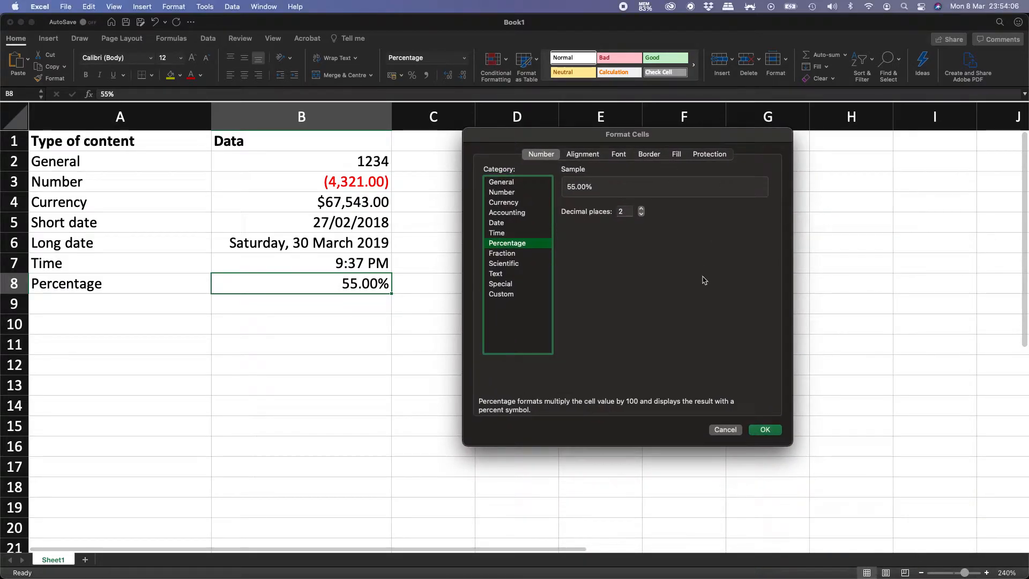
click(641, 215)
click(641, 215)
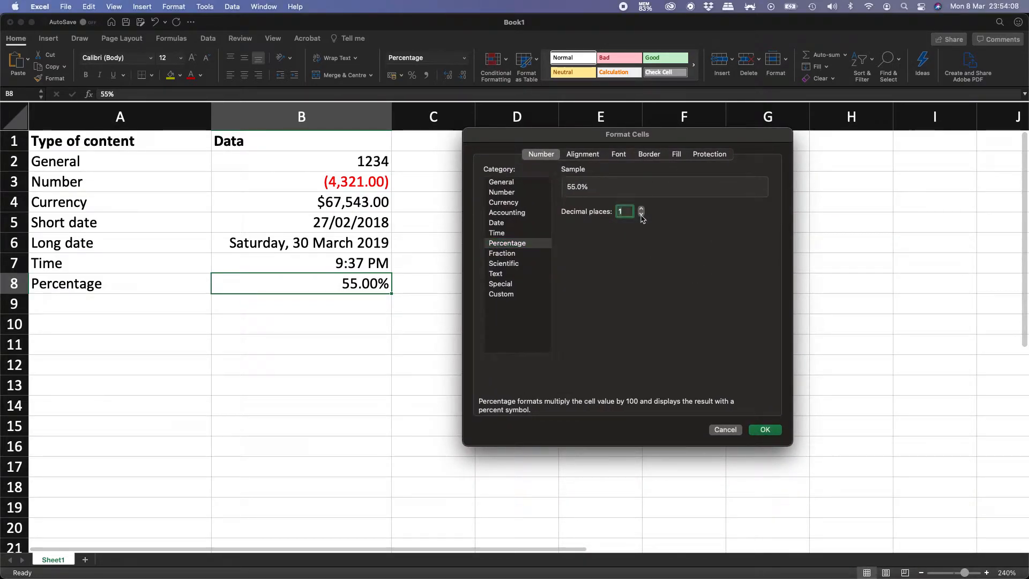
click(642, 210)
click(641, 209)
click(642, 210)
click(641, 209)
click(642, 209)
click(641, 210)
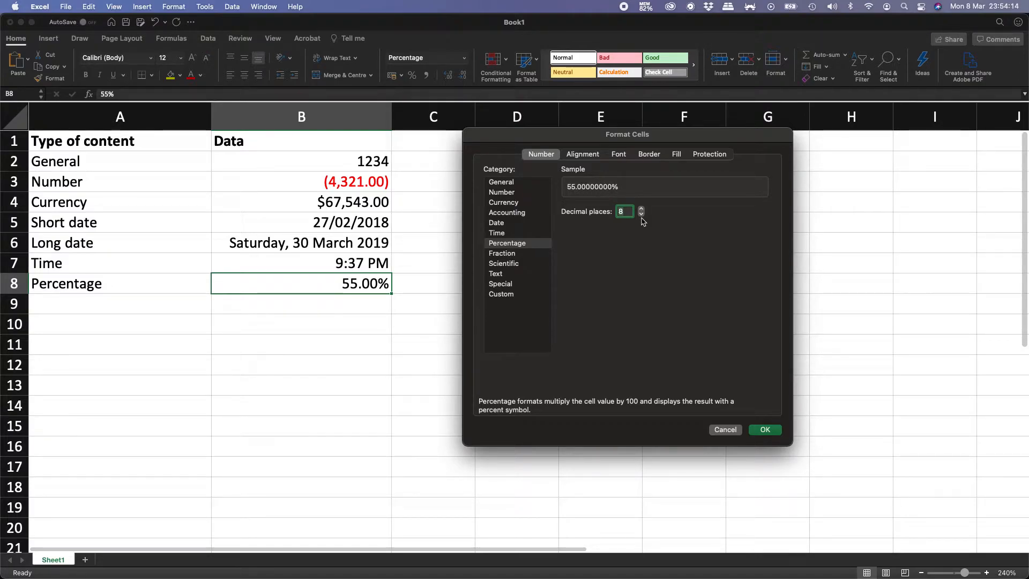
text(1)
key(Tab)
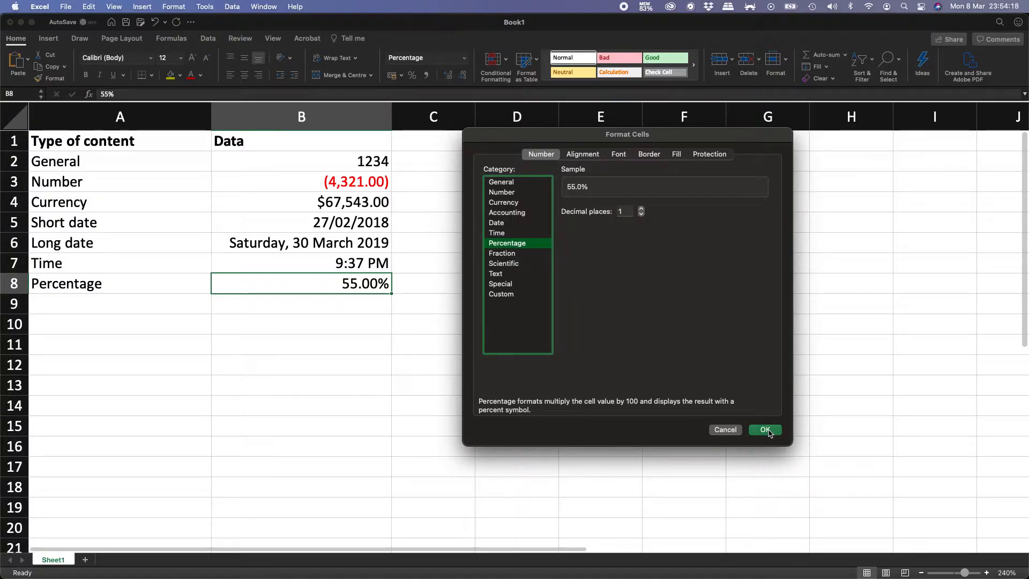
click(766, 432)
Enter the label Fraction in A9, below the Percentage label, and the value .35 beside it in B9.
click(351, 301)
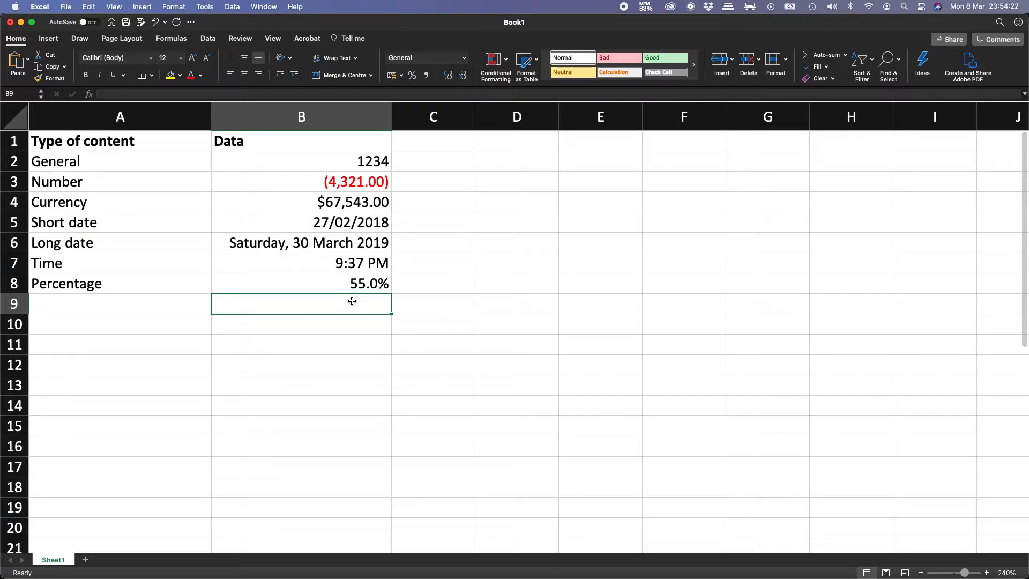
key(Left)
text(Fraction)
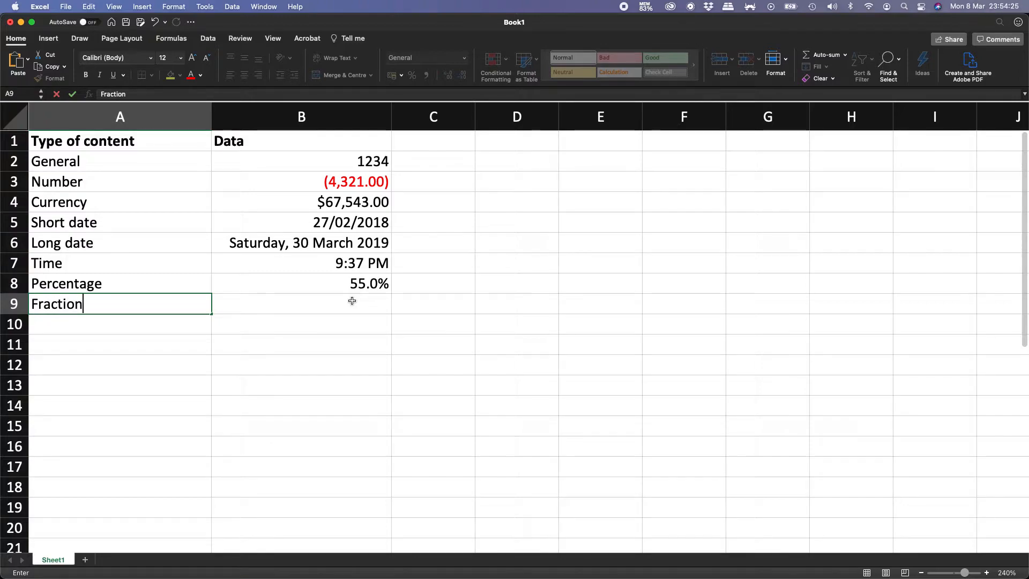
key(Right)
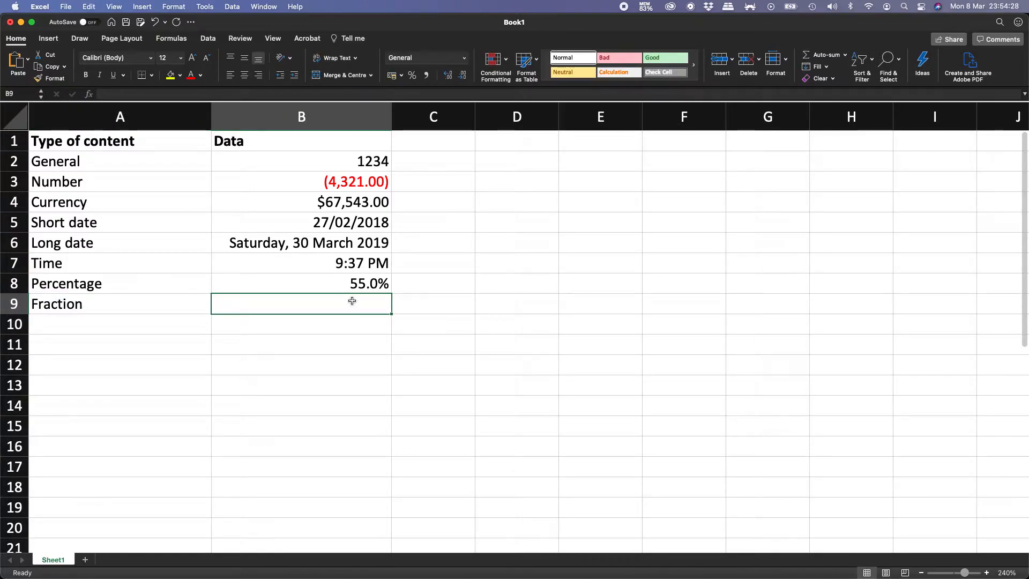
text(.35)
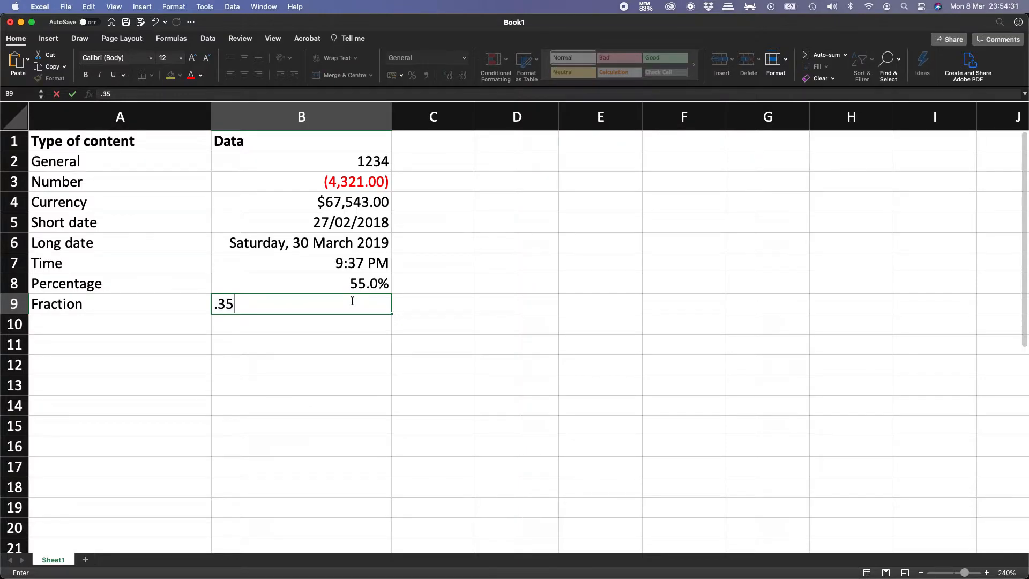
key(Return)
Apply the Fraction format to the value in B9.
click(352, 300)
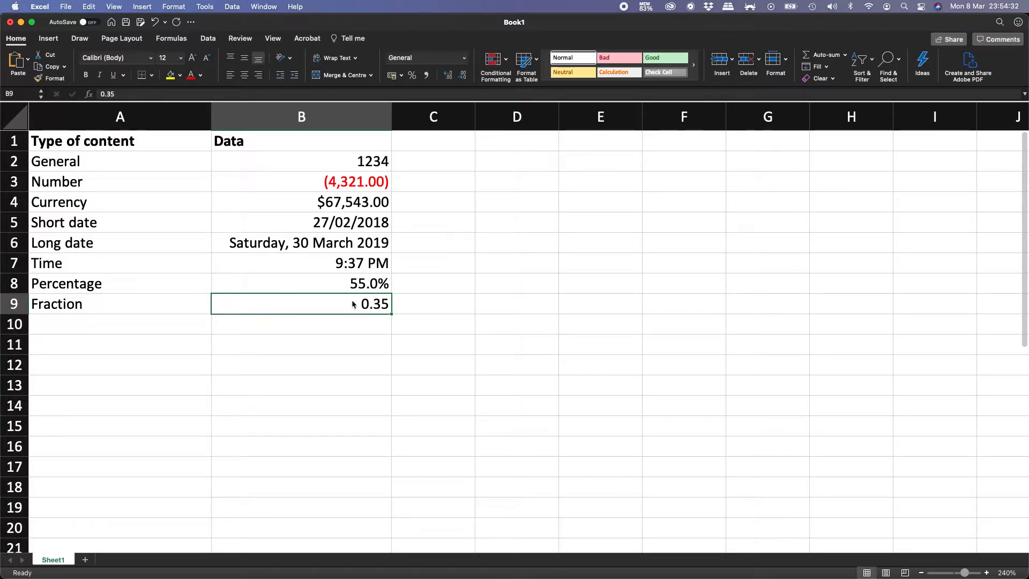
click(464, 59)
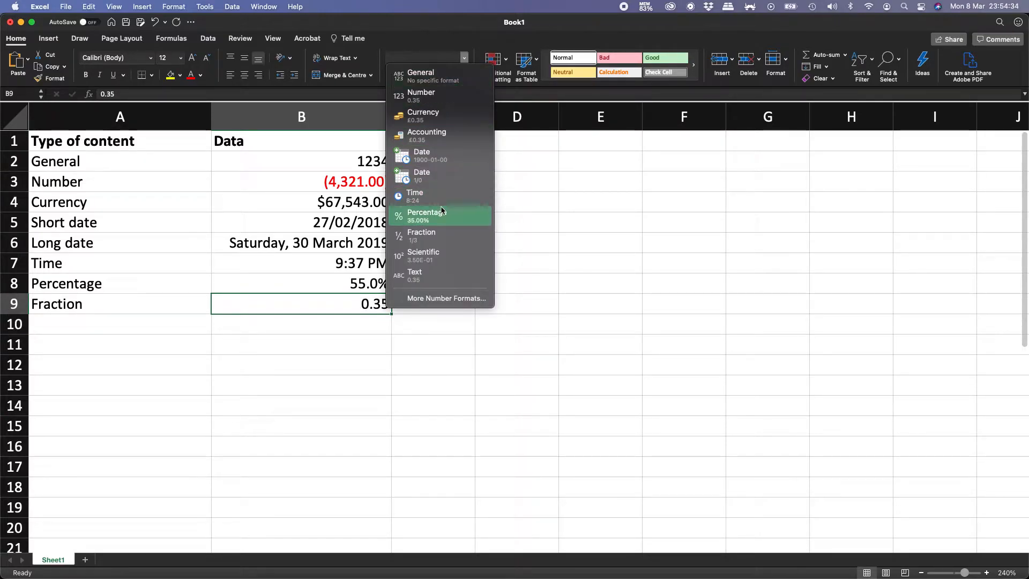
click(420, 237)
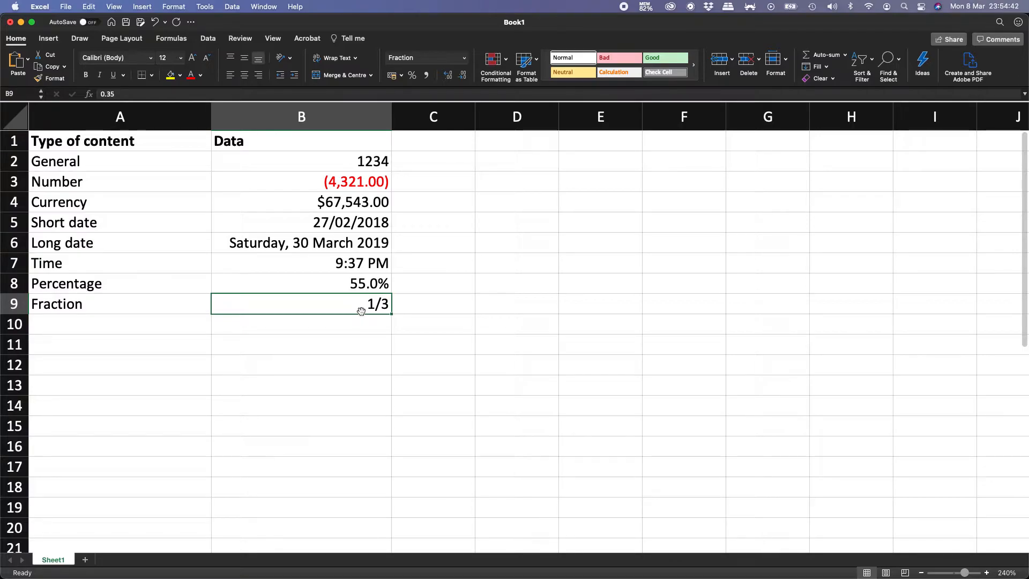
Try the values 0.5 and 1.5 in the fraction cell B9.
text(0.5)
key(Return)
key(Up)
text(1.5)
key(Return)
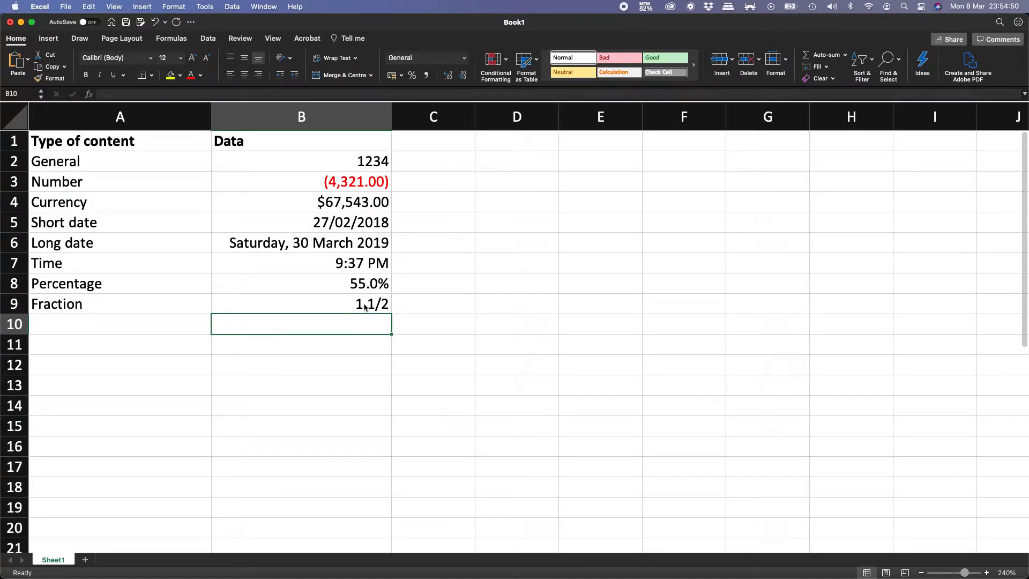
Set the value of the fraction cell B9 to 1.75.
click(363, 303)
text(1.75)
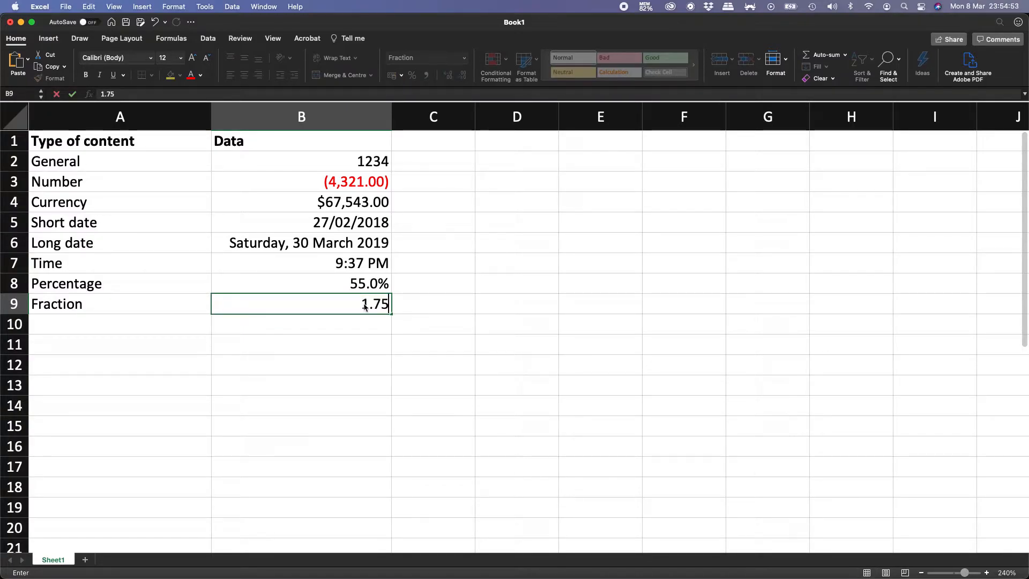
key(Return)
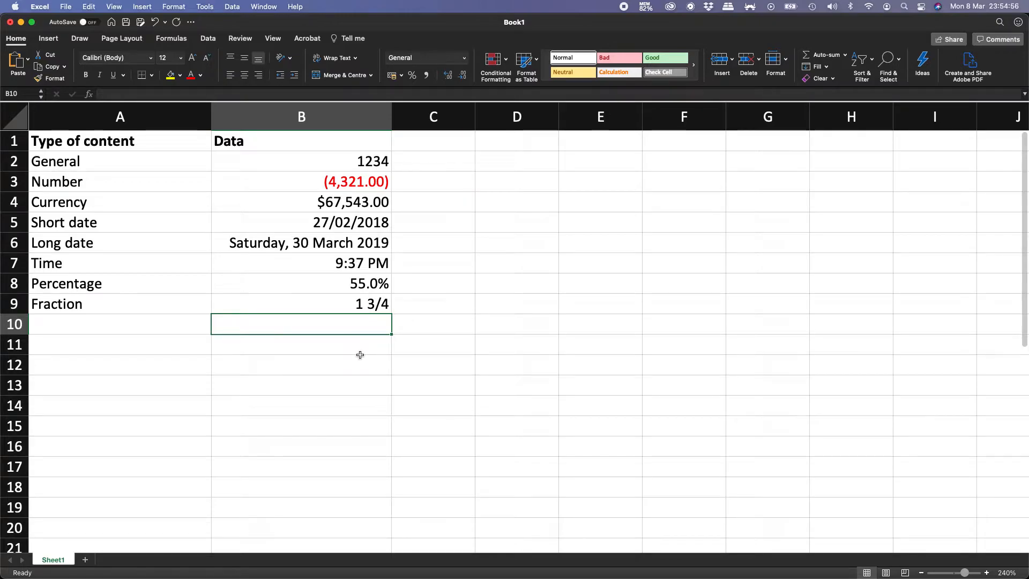
Enter the label Scientific in A10, below the Fraction label.
key(Left)
text(Scient)
text(ific)
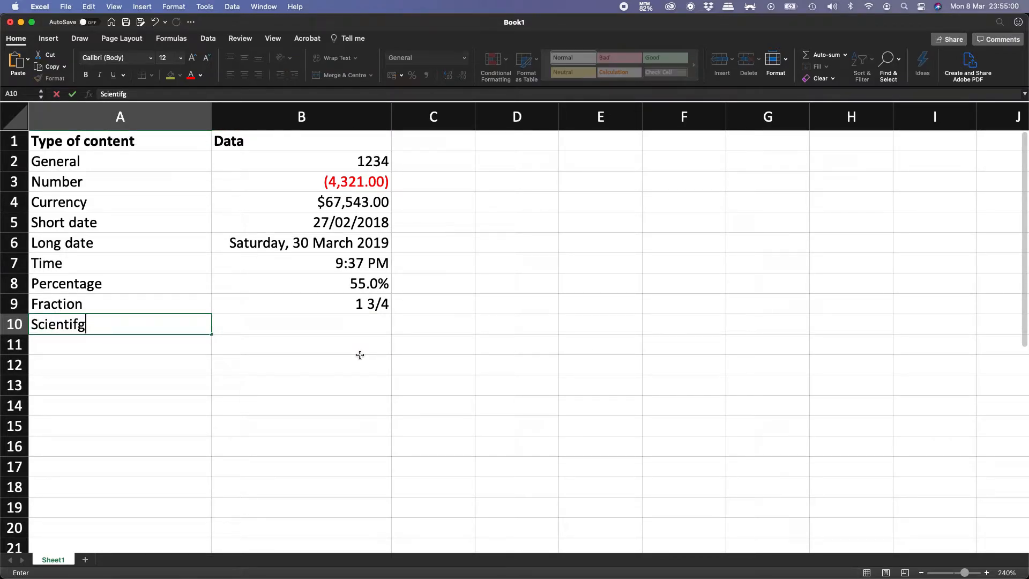
key(Return)
key(Up)
key(Right)
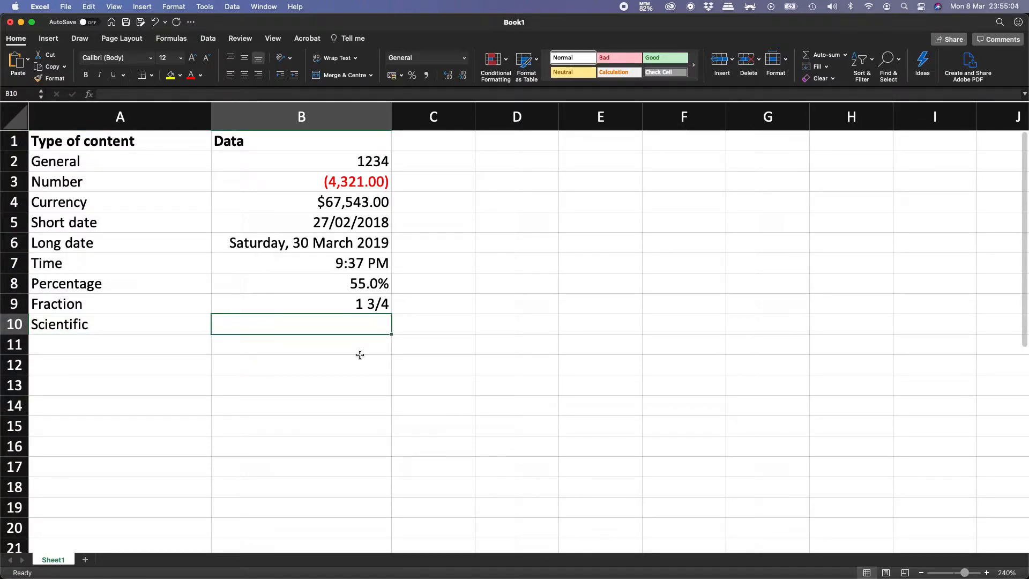
Enter 100 in B10 beside the Scientific label and apply the Scientific format to it.
text(100)
key(ctrl+Return)
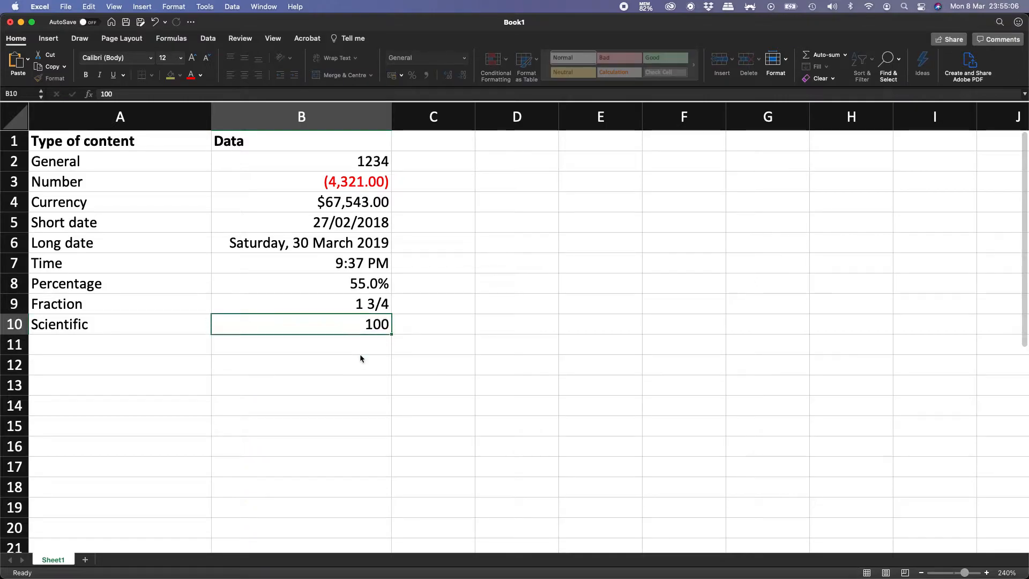
click(464, 58)
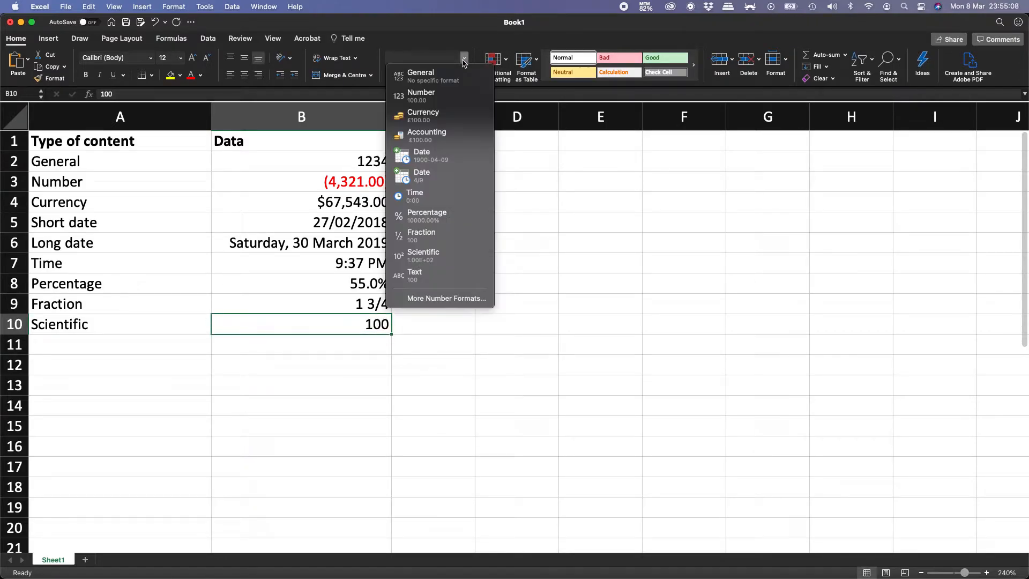
click(453, 261)
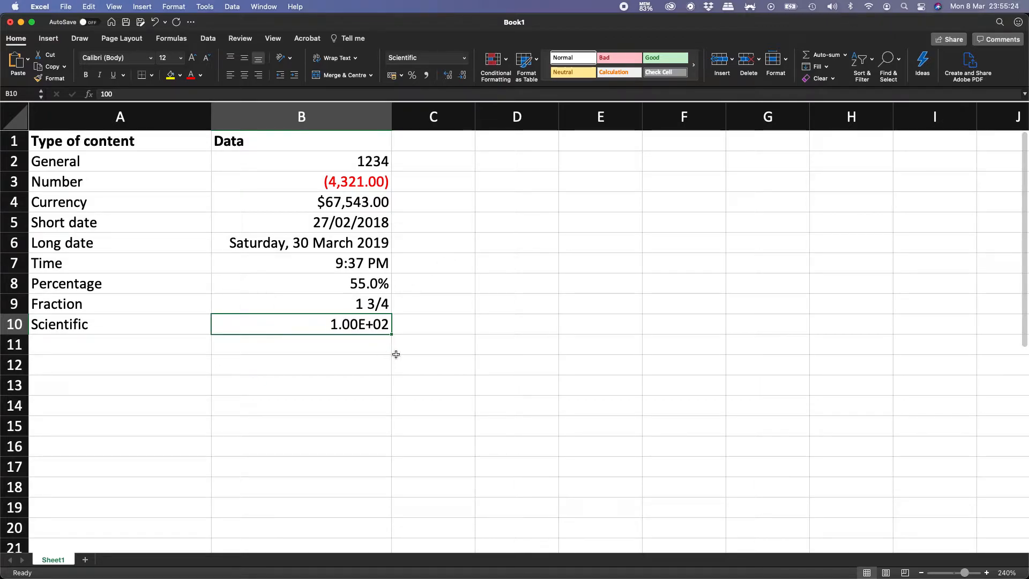
double_click(370, 324)
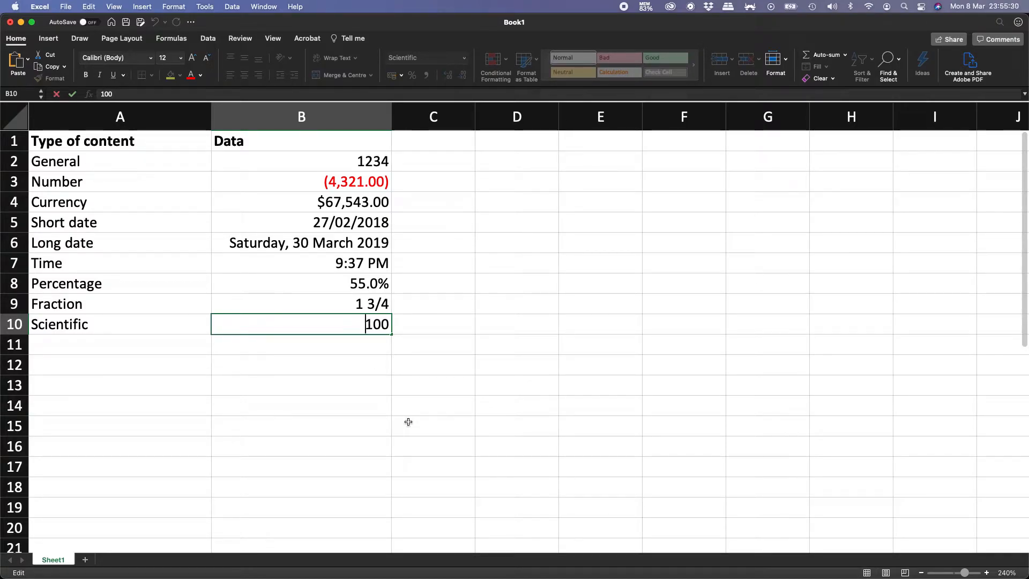
key(shift+End)
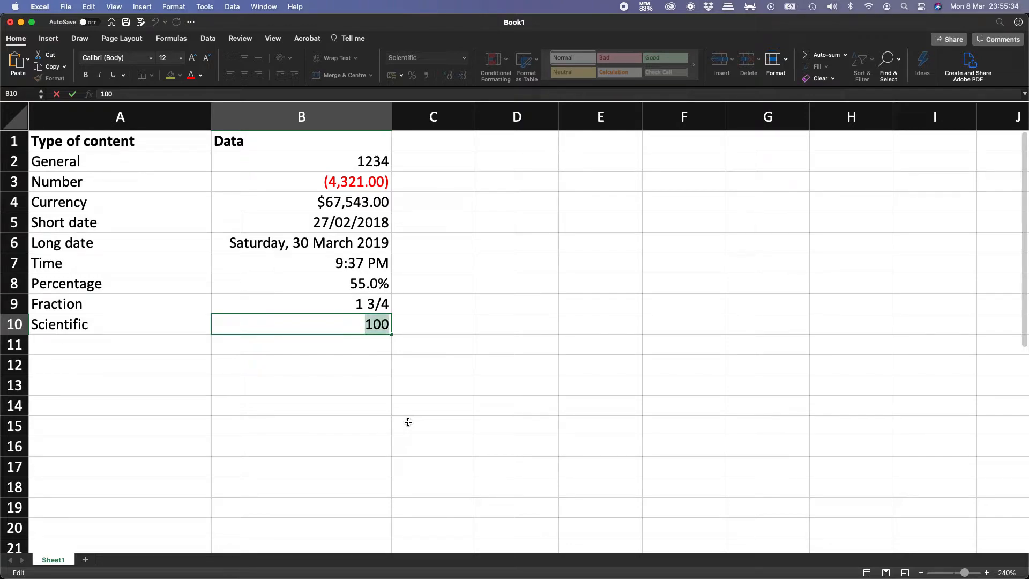
text(534576747)
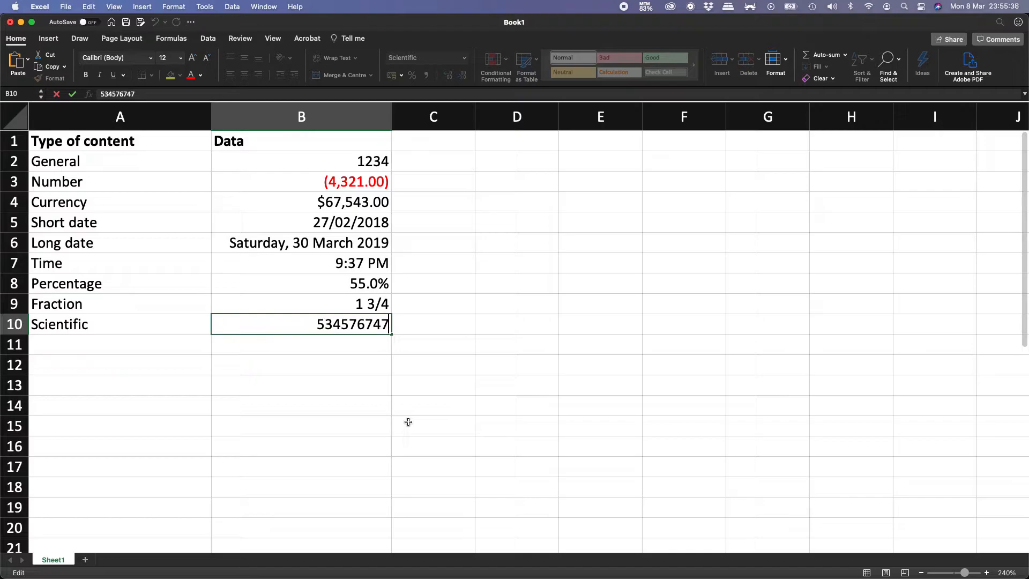
text(67452)
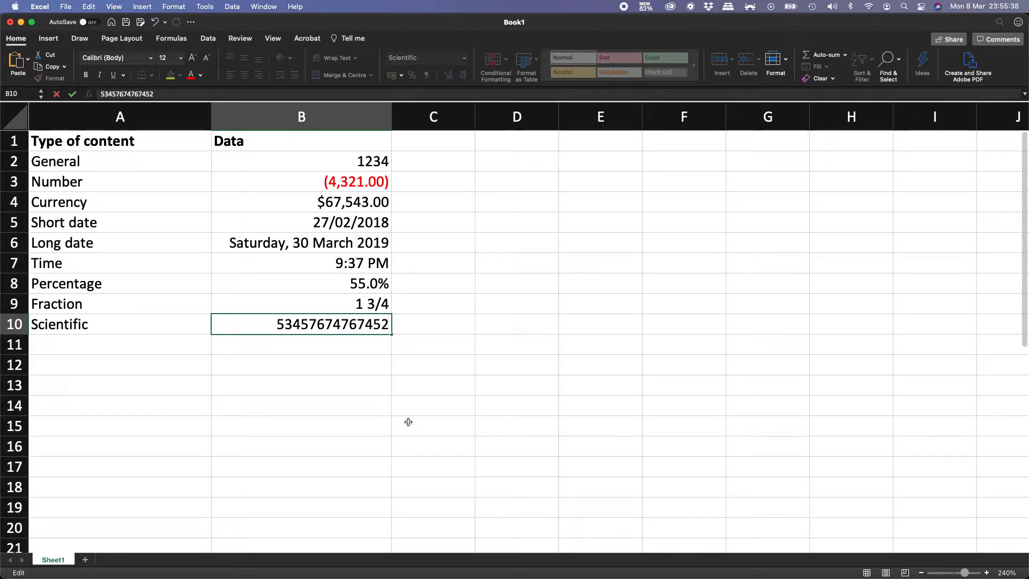
key(ctrl+Return)
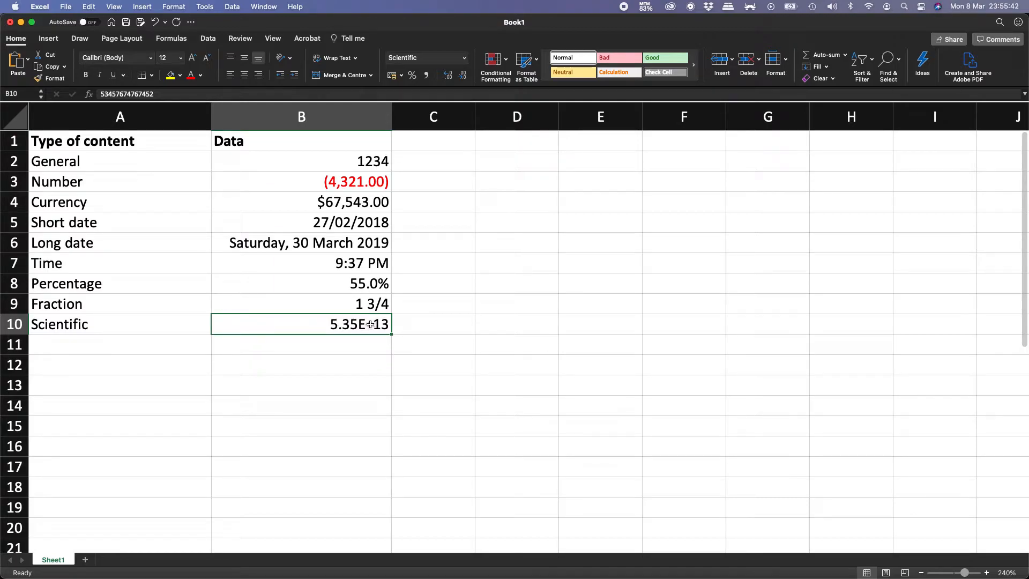
Increase the decimal places of the scientific number in B10 to 11.
right_click(389, 325)
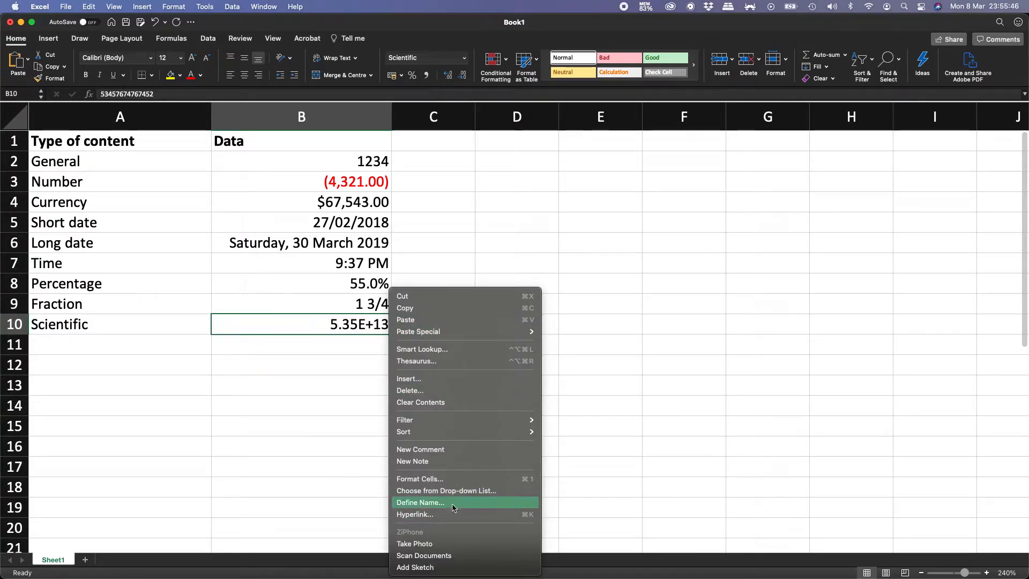
click(449, 478)
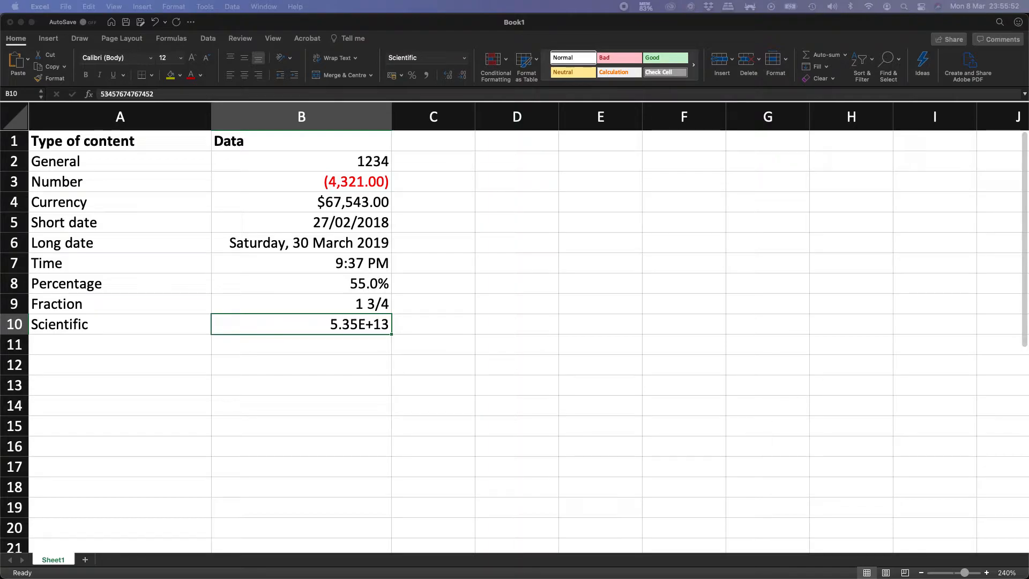
drag(794, 216, 777, 210)
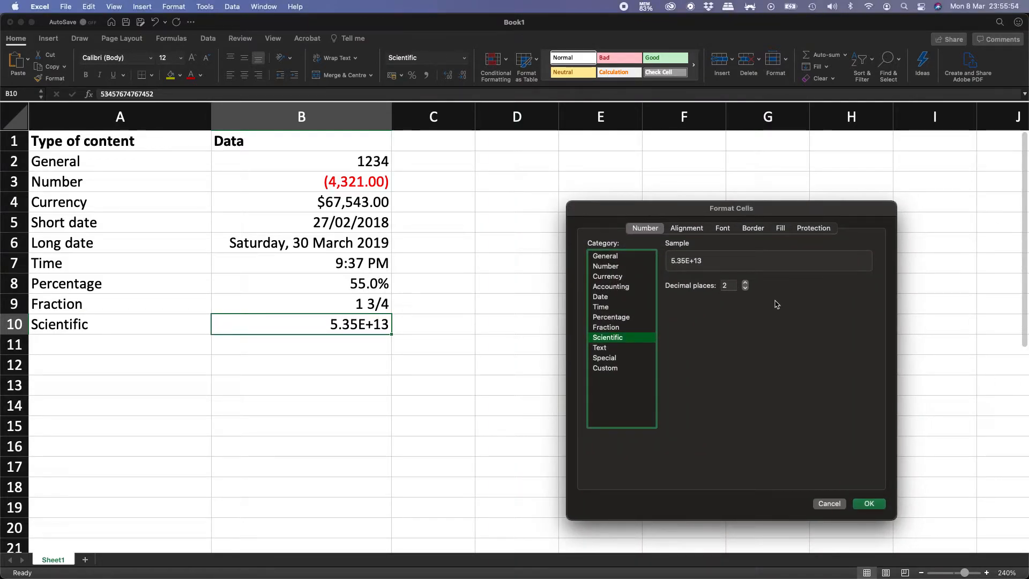
click(746, 283)
click(746, 283)
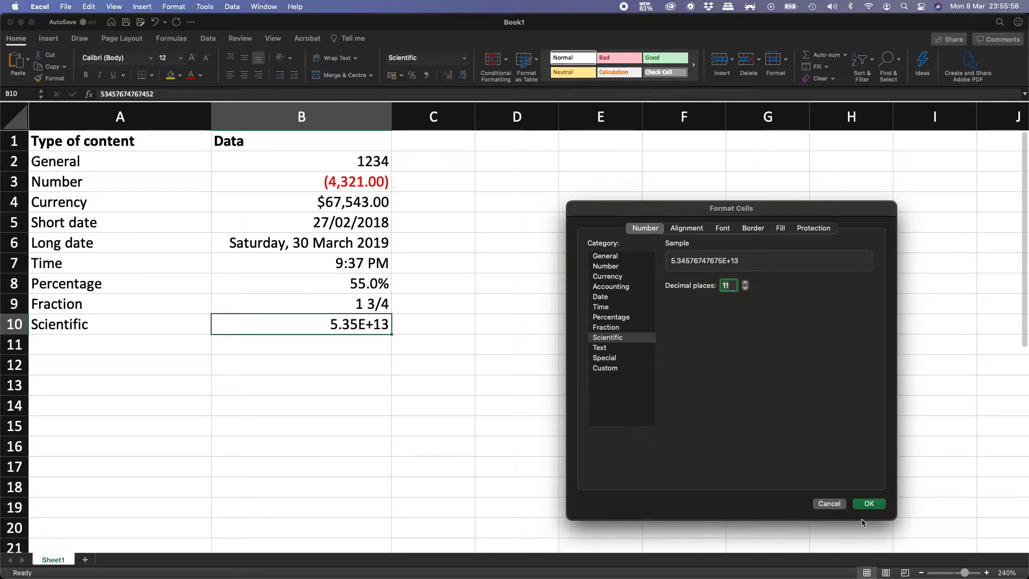
click(869, 504)
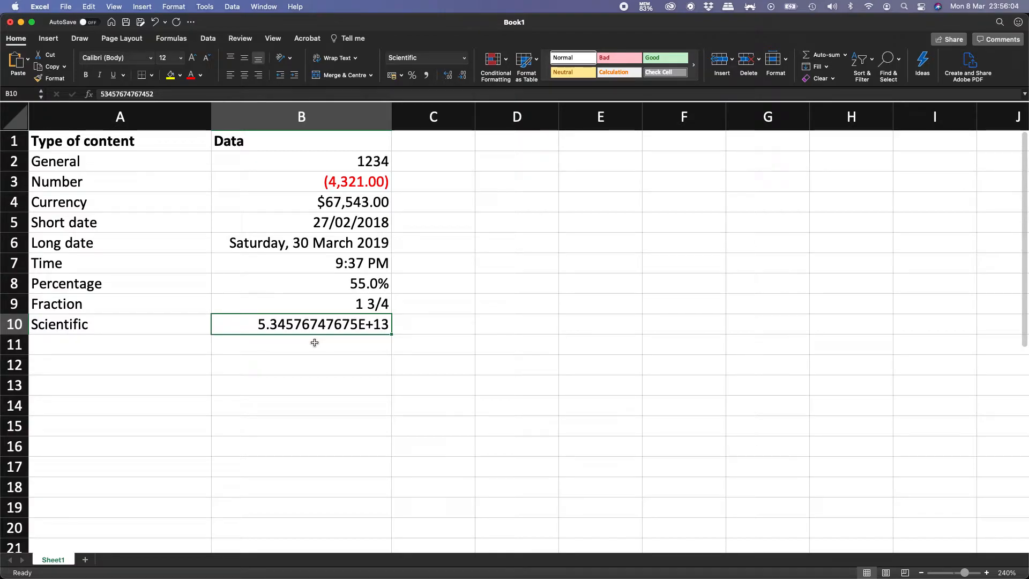
Rename the worksheet Sheet1 as Number format.
double_click(54, 558)
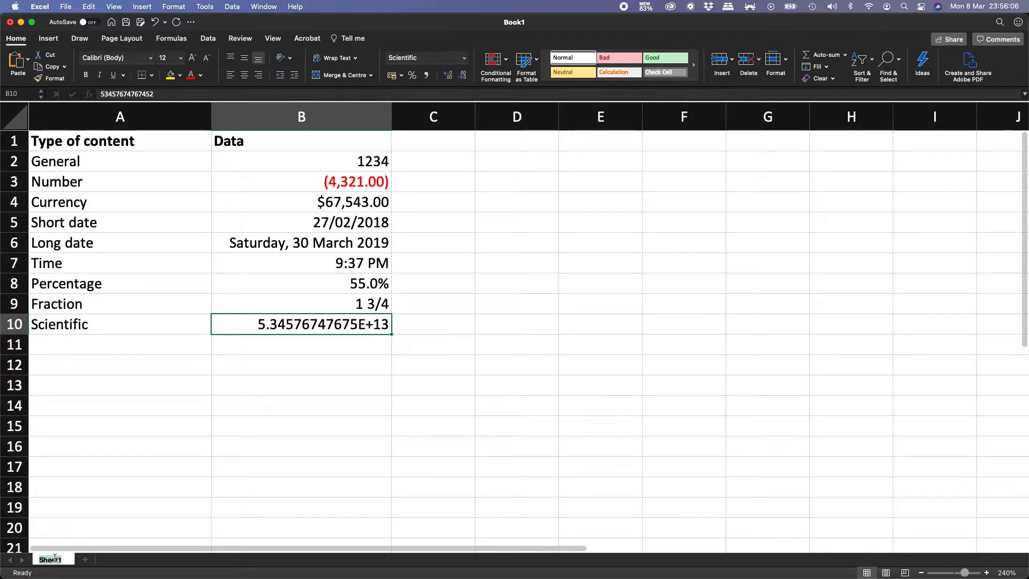
text(Number format)
key(Return)
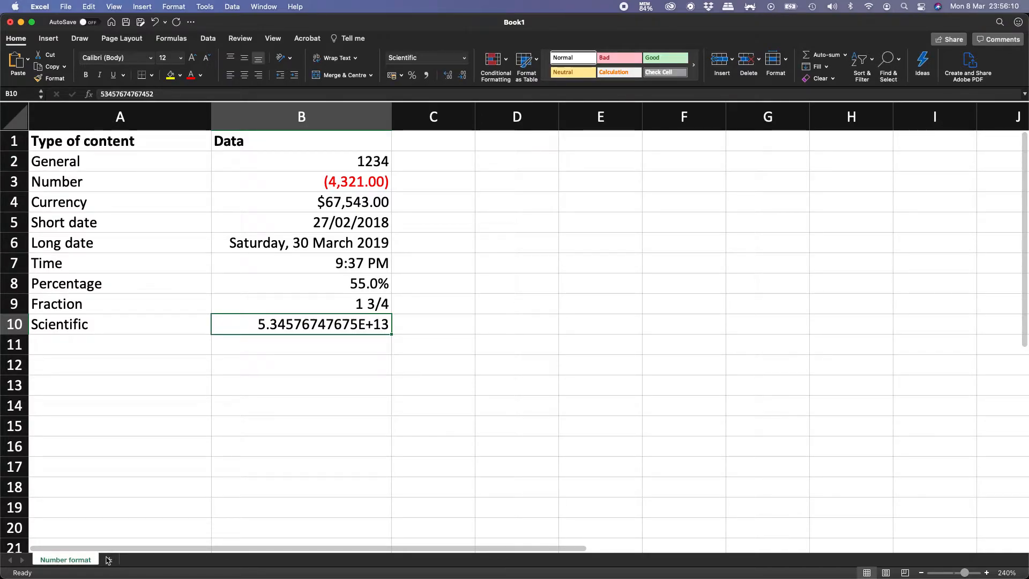
Add a second worksheet to the workbook and name it Basic arithmetic.
click(108, 559)
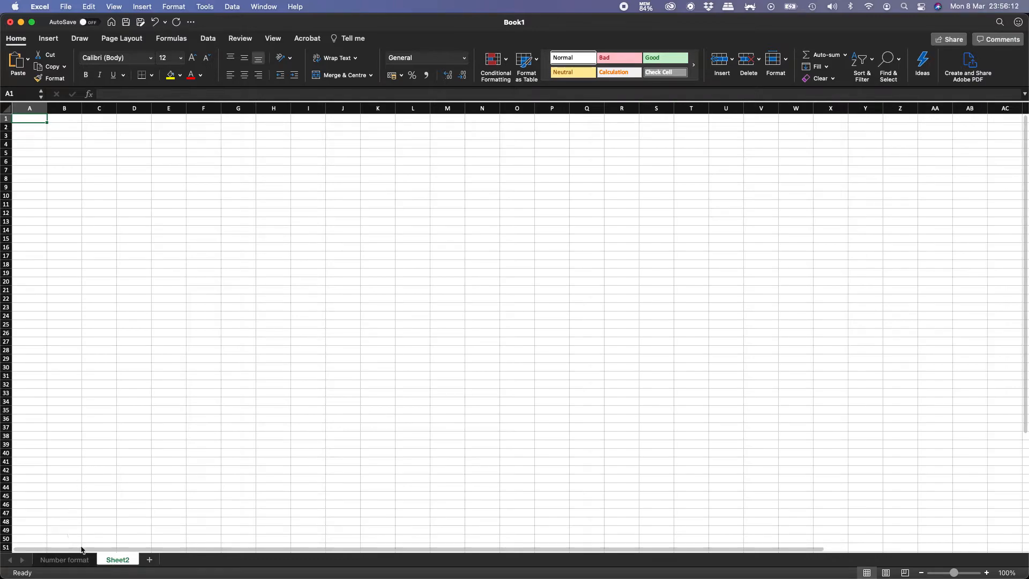
double_click(116, 559)
text(Basic arithmetice)
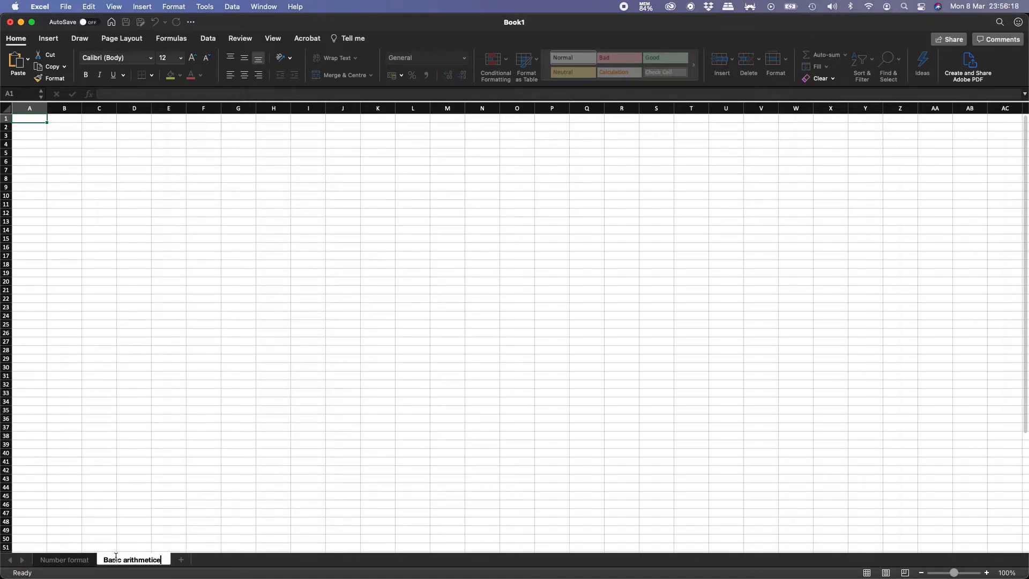
key(BackSpace)
key(Return)
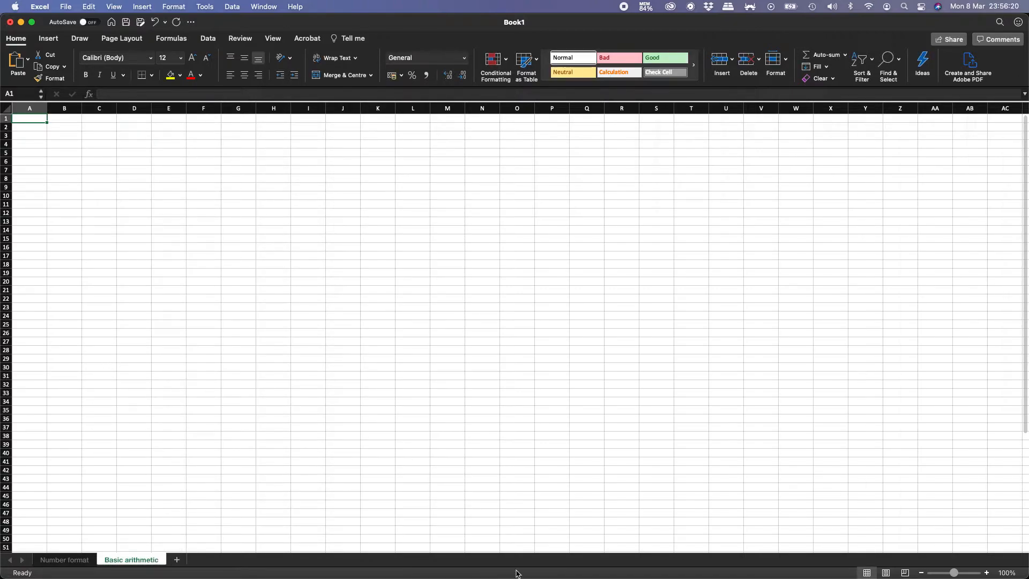
Enter the headings Operation in A1 and Data 1 in B1 of the Basic arithmetic sheet.
click(986, 572)
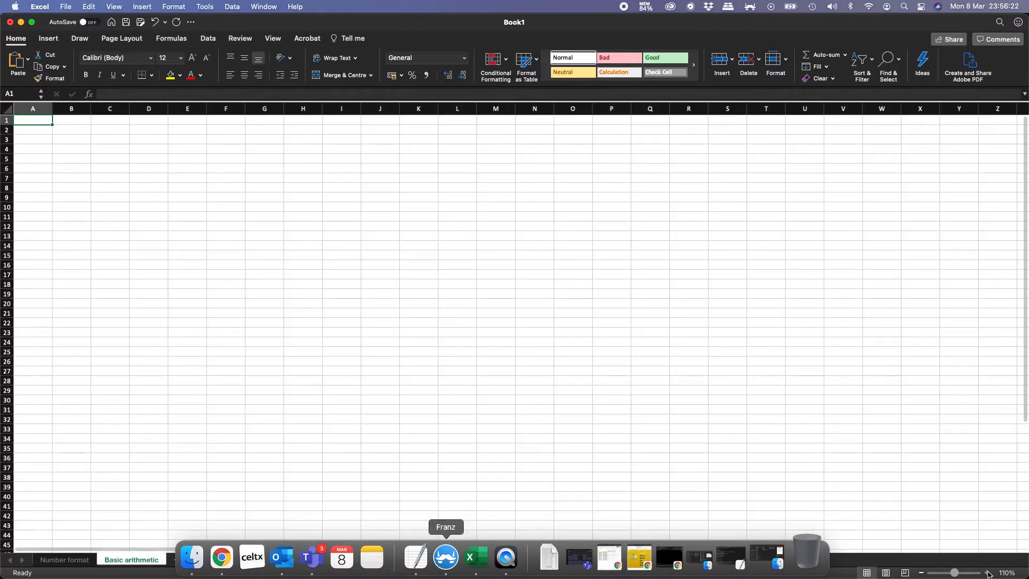
click(986, 572)
click(986, 573)
click(986, 572)
click(986, 572)
click(986, 572)
click(986, 572)
click(987, 572)
click(987, 572)
click(987, 572)
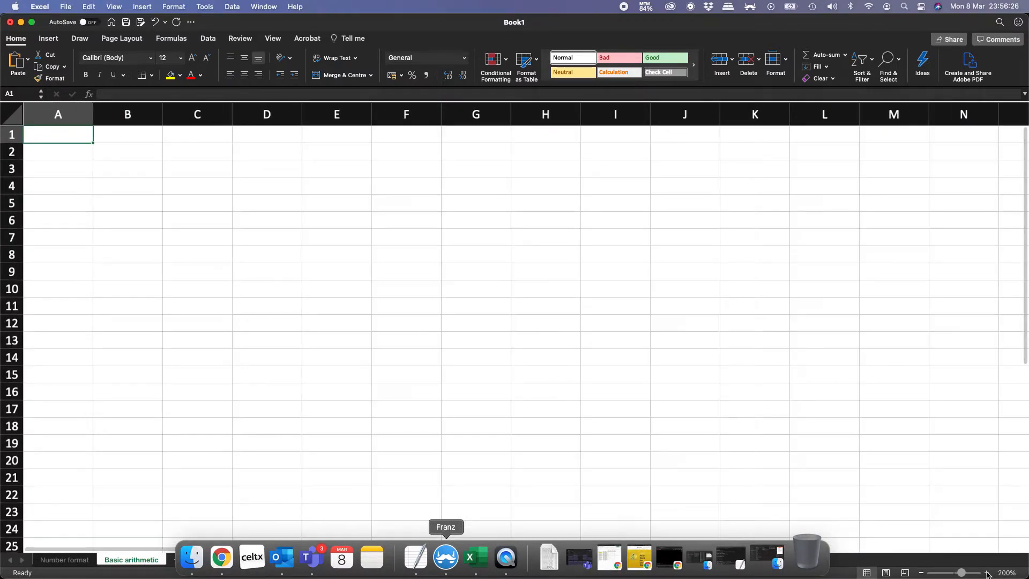
click(987, 572)
click(986, 572)
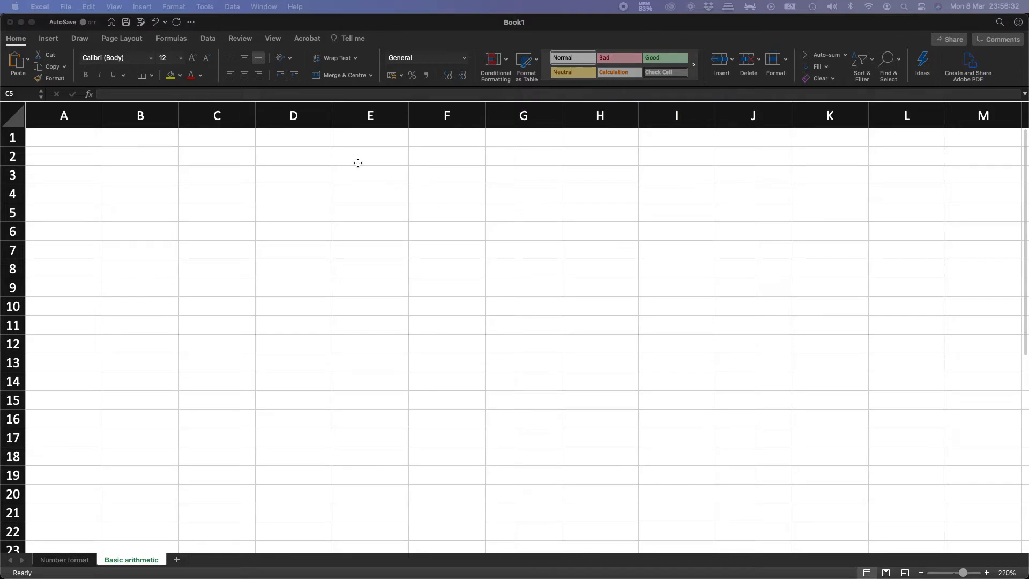
click(76, 138)
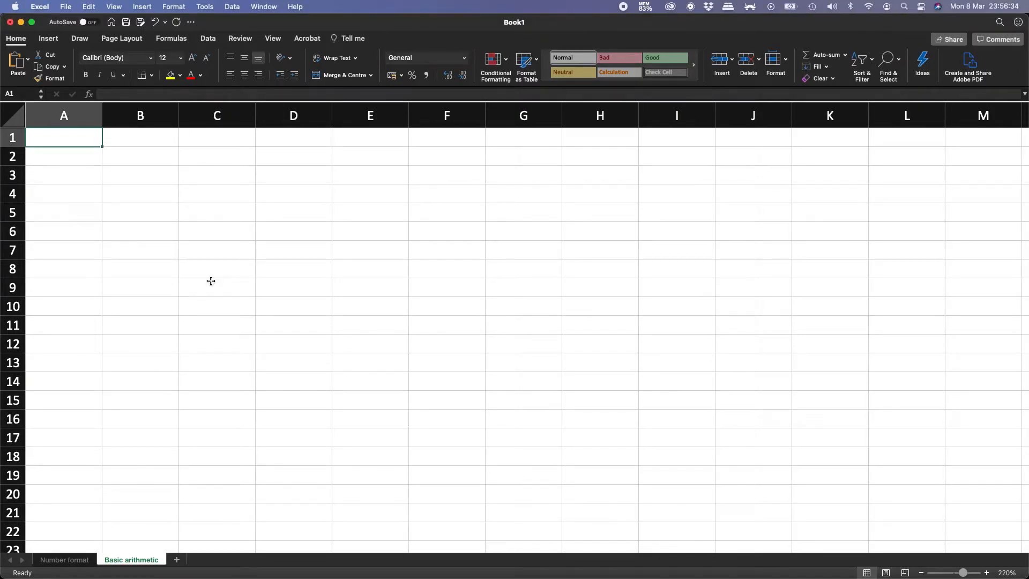
text(Operation)
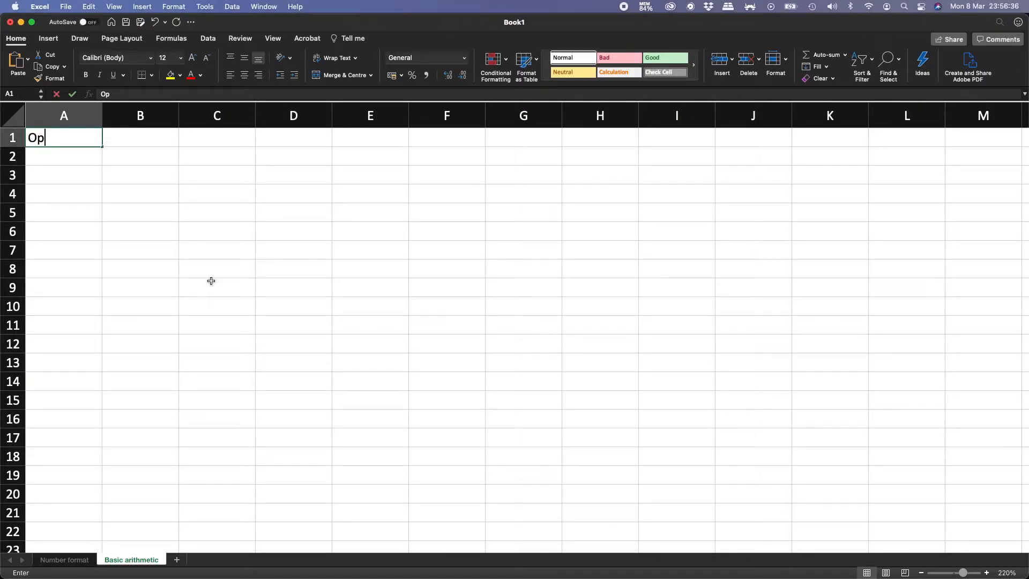
key(Return)
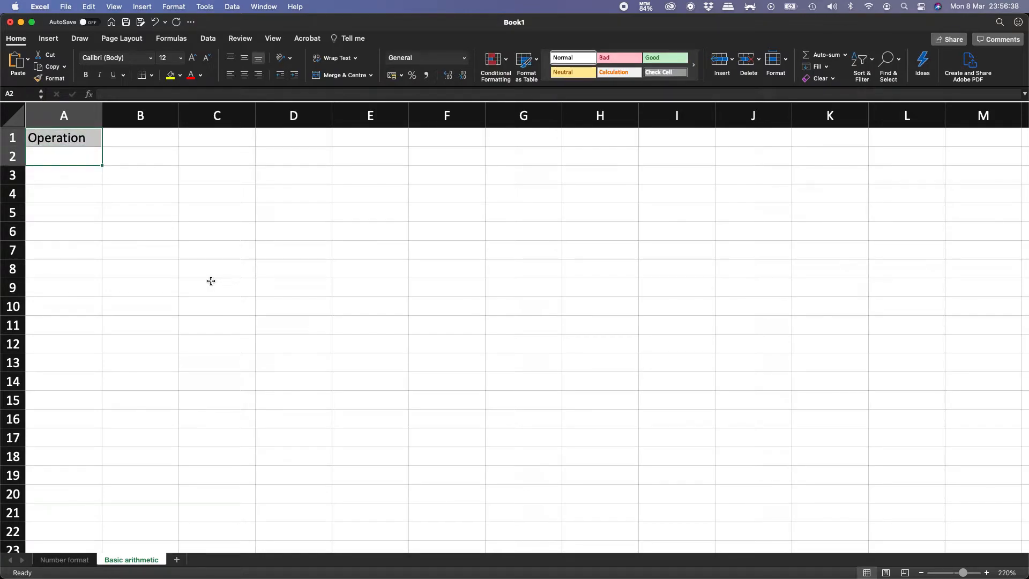
key(Right)
key(Up)
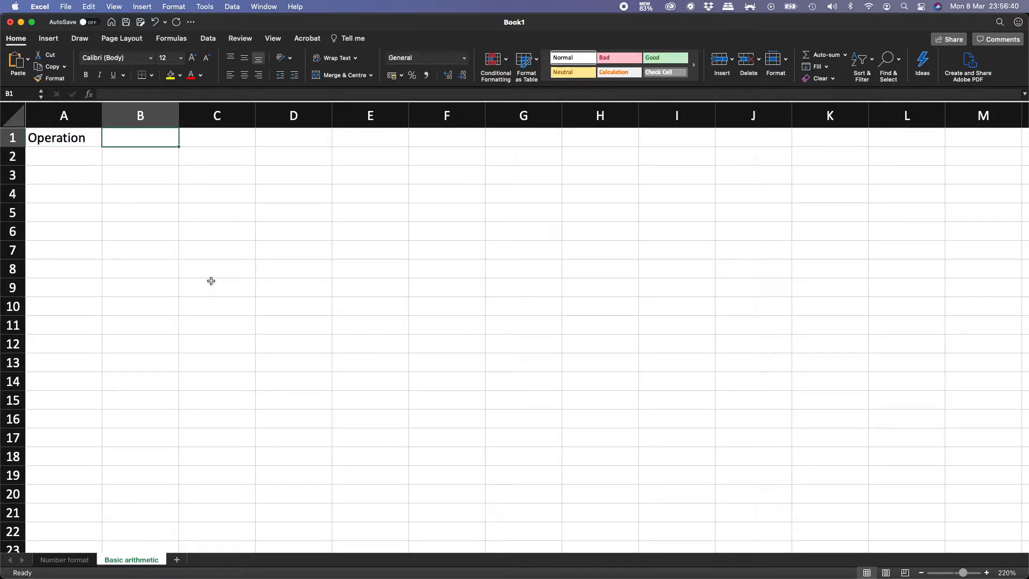
text(Data 1)
key(Return)
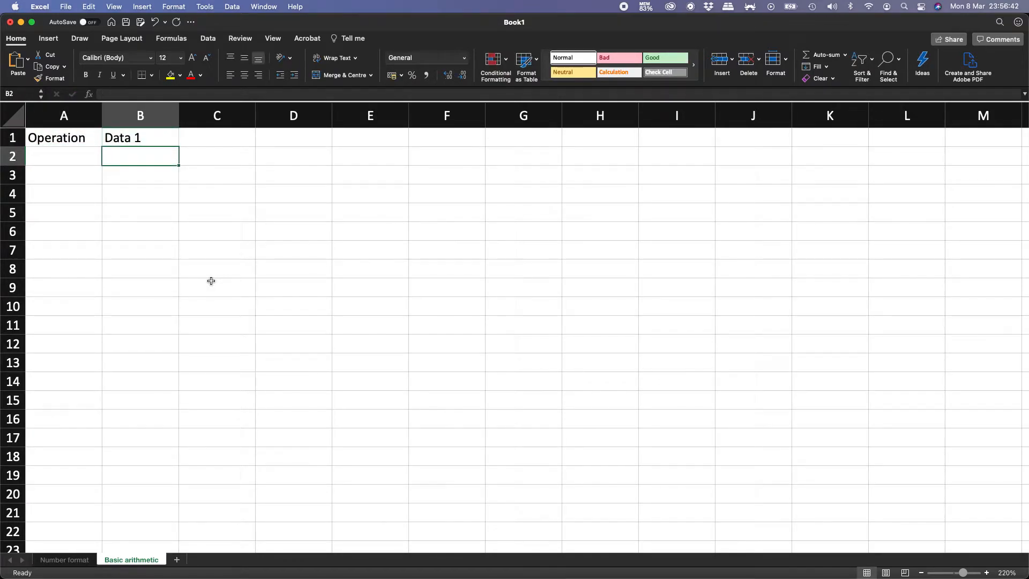
Enter the headings Data 2 in C1 and Result in D1.
key(Up)
key(Right)
text(Da)
key(Tab)
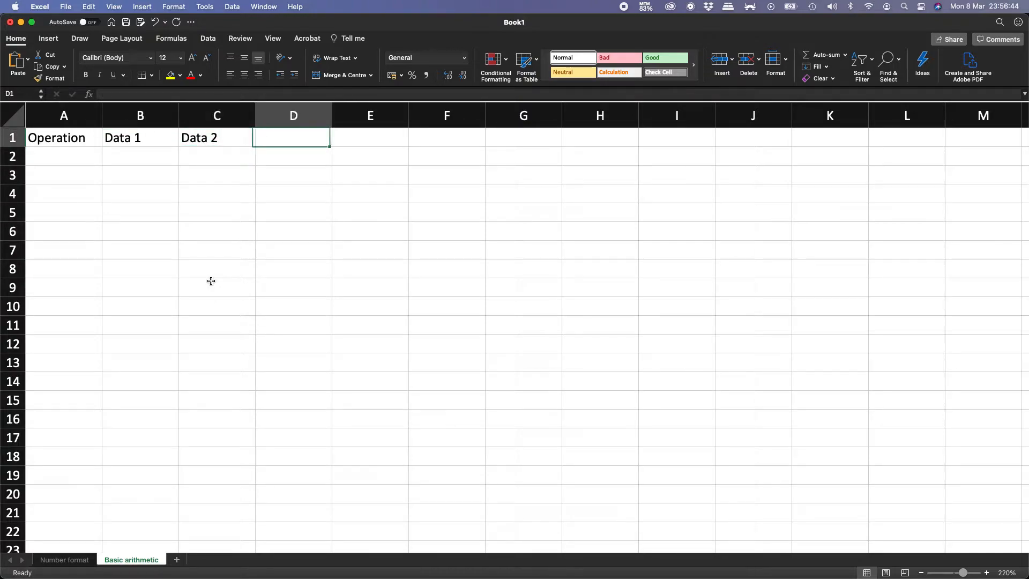
text(Result)
key(Return)
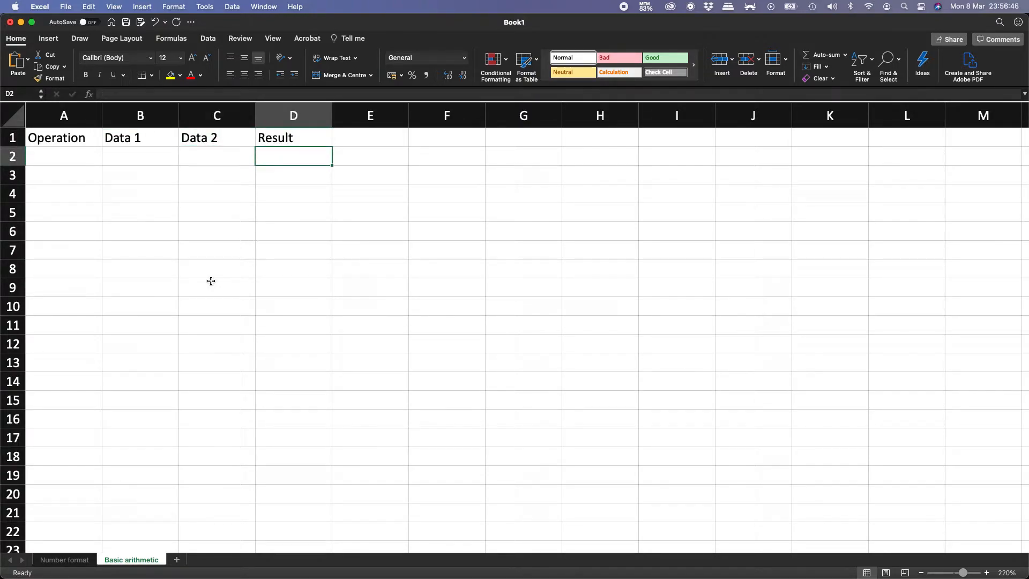
Make the whole heading row 1 and the whole of column A bold.
key(Left)
key(Left)
key(Left)
key(Up)
key(shift+space)
key(super+b)
key(Down)
key(Up)
key(ctrl+space)
key(super+b)
key(super+b)
key(Down)
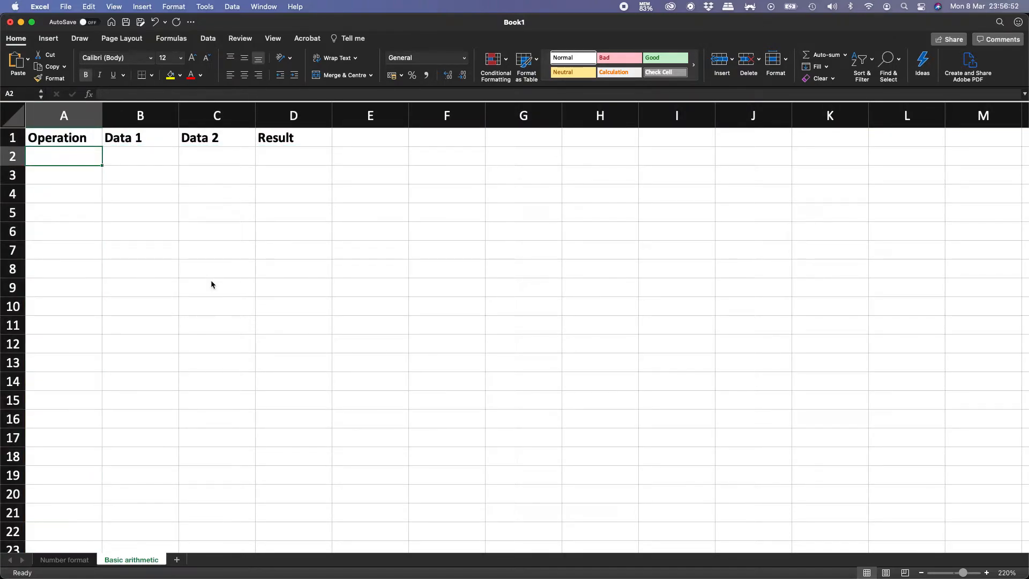
Enter the labels Sum, Subtraction, Multiplication and Division in A2 to A5 and widen column A to fit them.
text(Sum)
key(Return)
text(S)
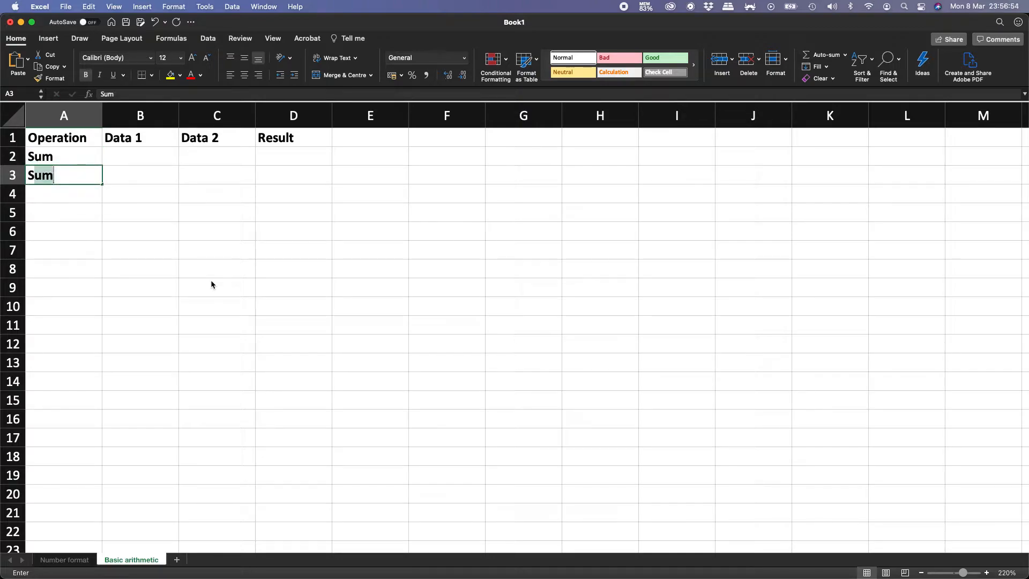
text(ubtraction)
key(Return)
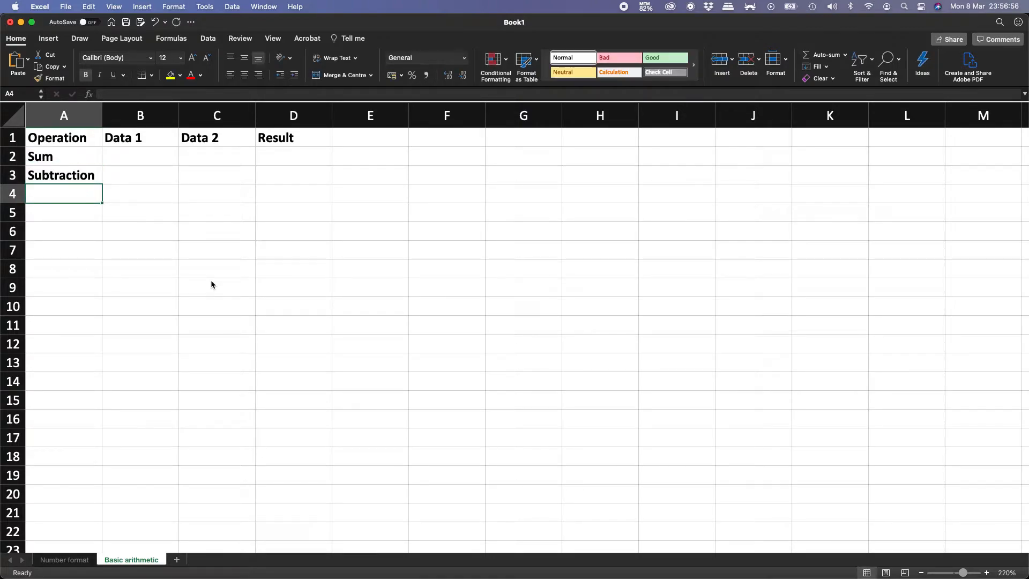
text(Multiplication)
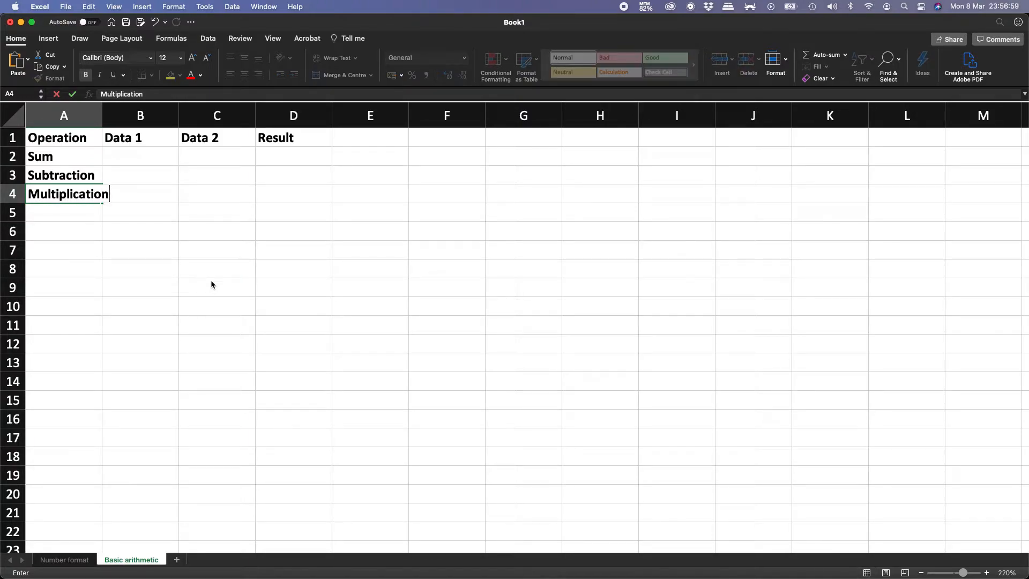
key(Return)
text(D)
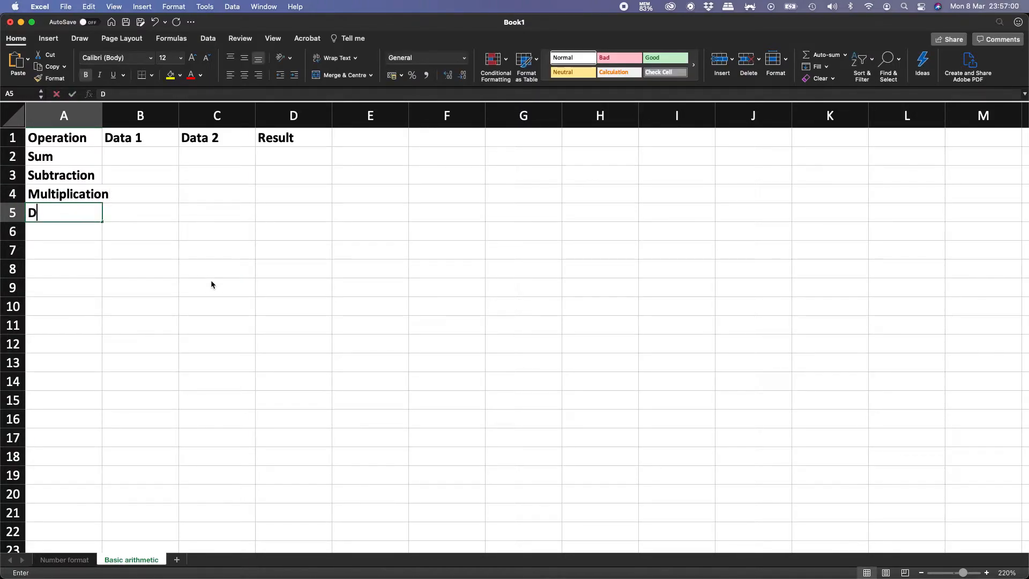
text(ivision)
key(Return)
key(Up)
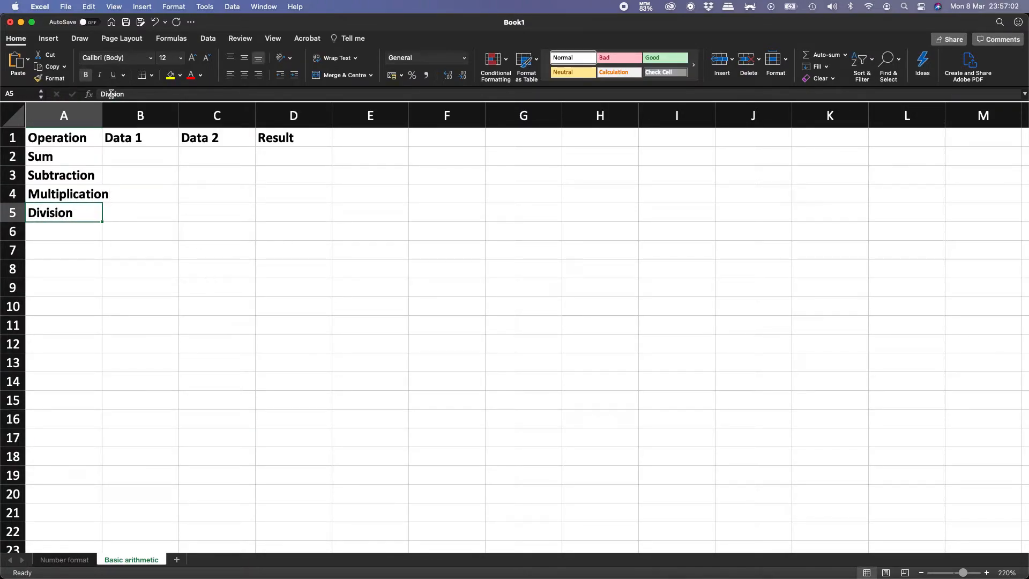
drag(102, 112, 113, 112)
click(299, 158)
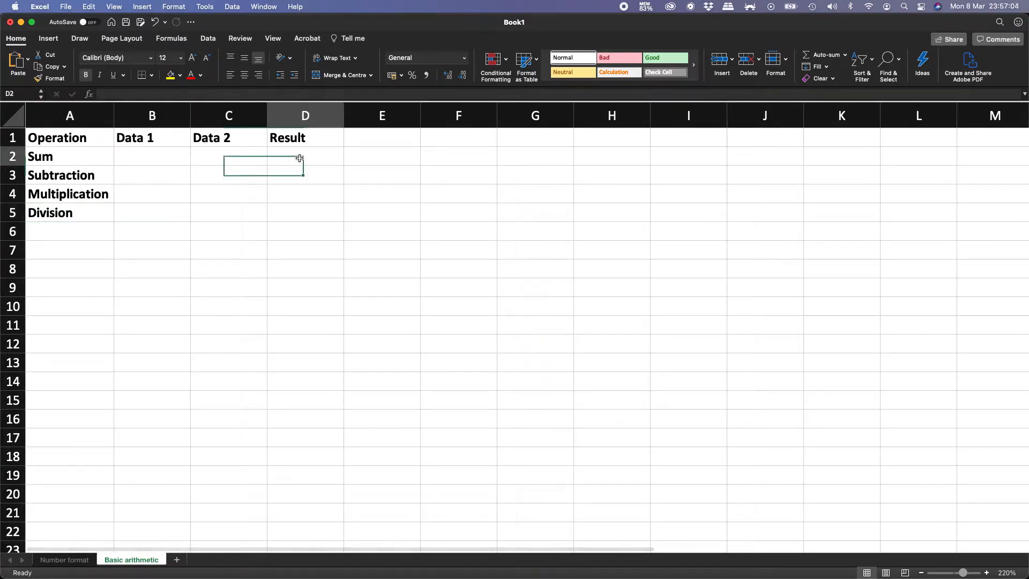
Enter the values 4 in B2 and 7 in C2 in the Sum row.
click(162, 156)
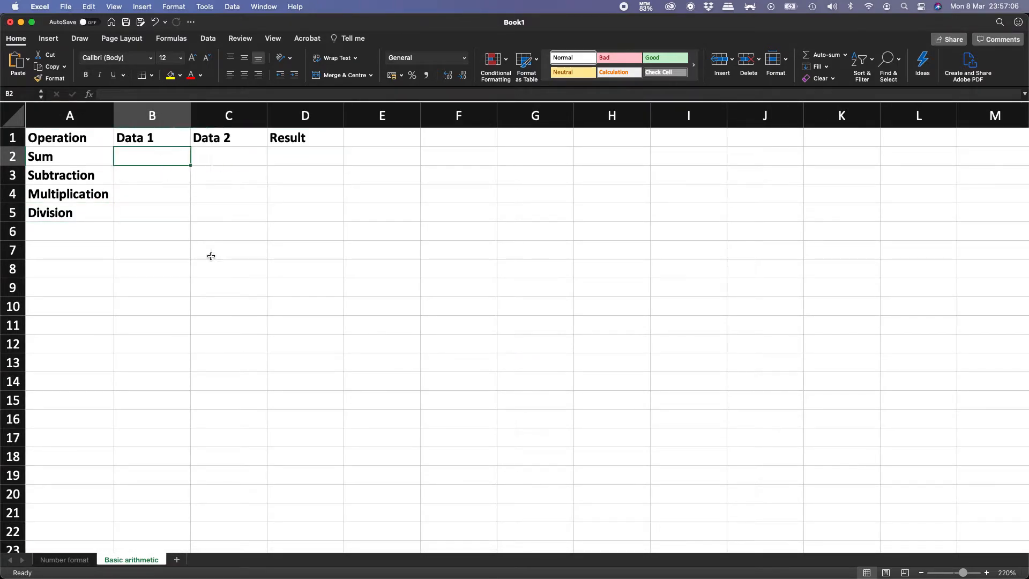
text(4)
key(Tab)
text(7)
key(Tab)
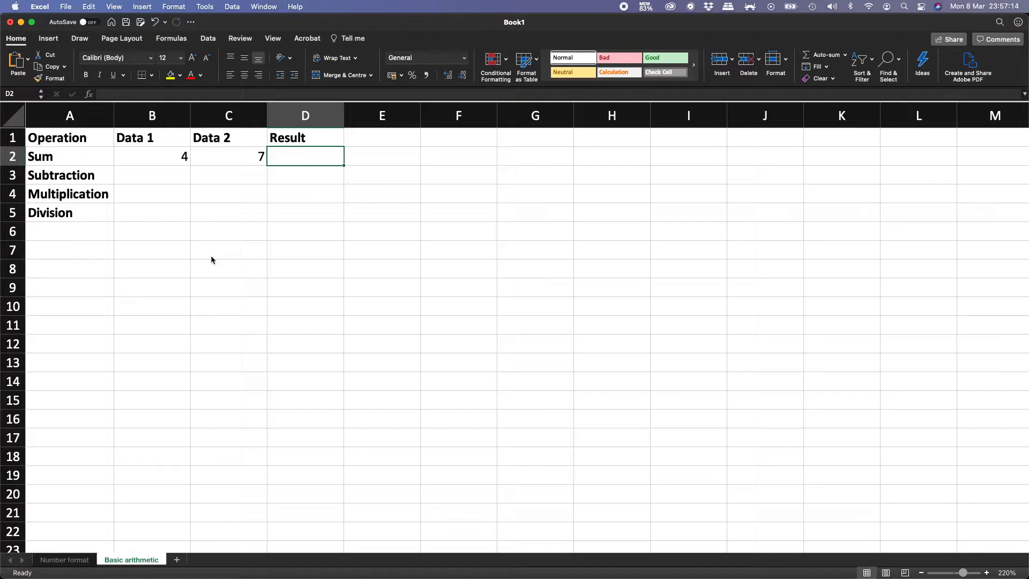
Enter the formula =B2+C2 in D2 to add the two values of the Sum row.
text(=)
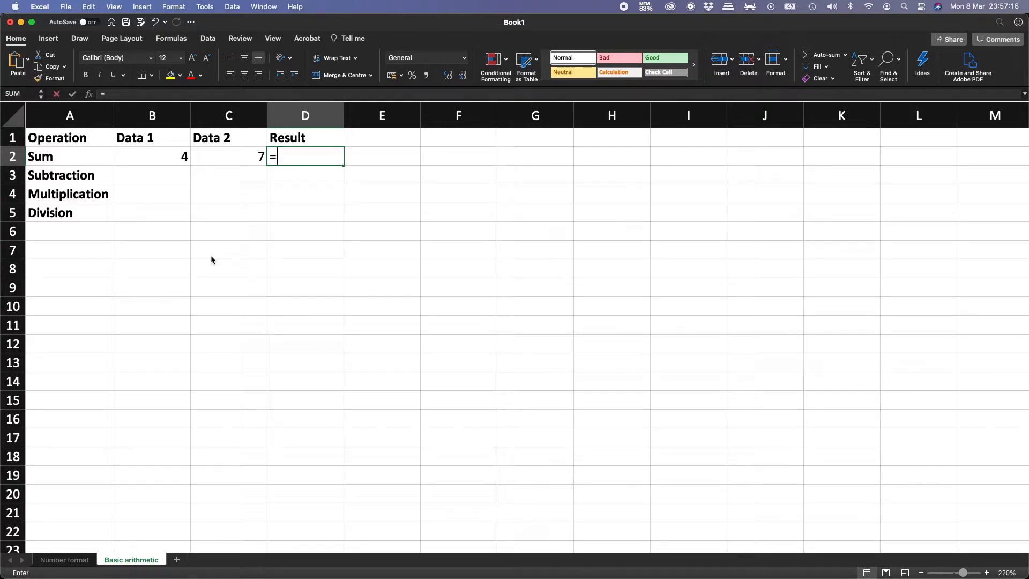
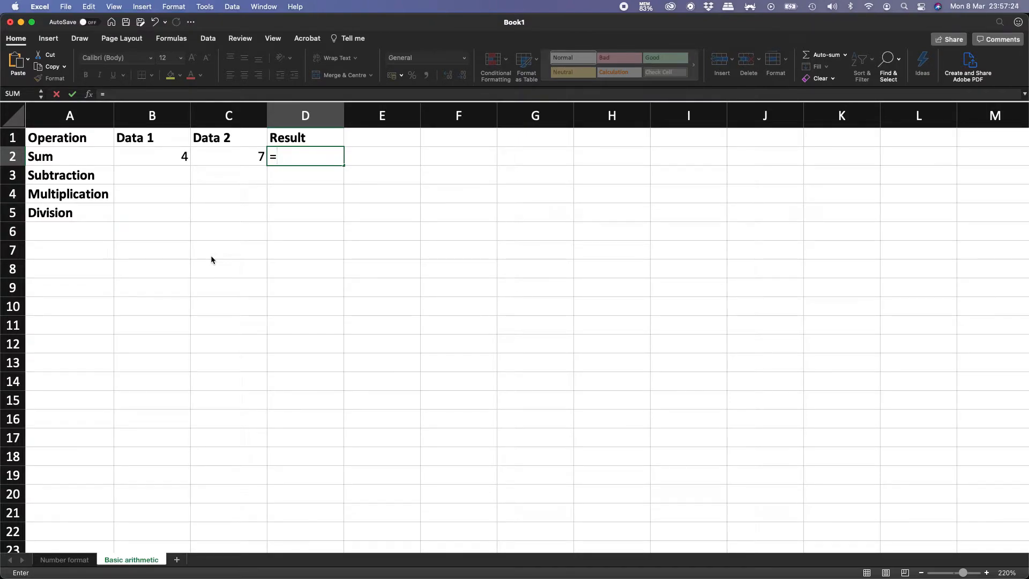
click(158, 153)
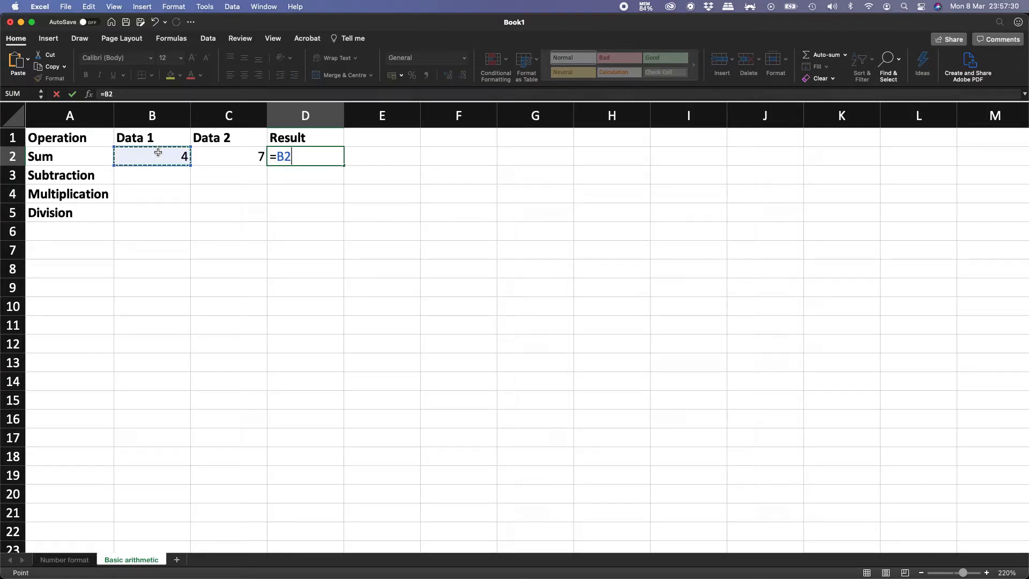
text(+)
click(220, 156)
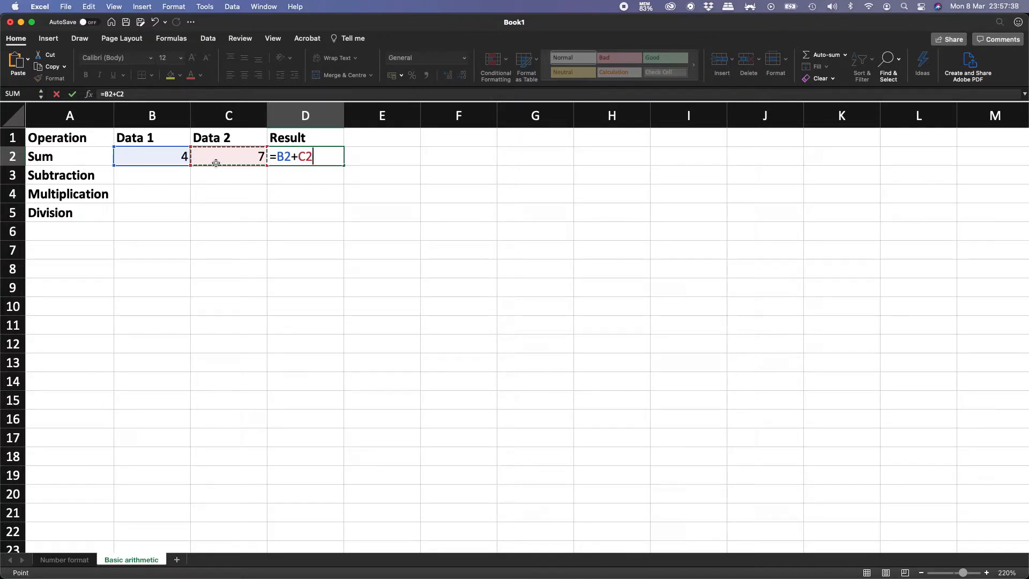
key(Return)
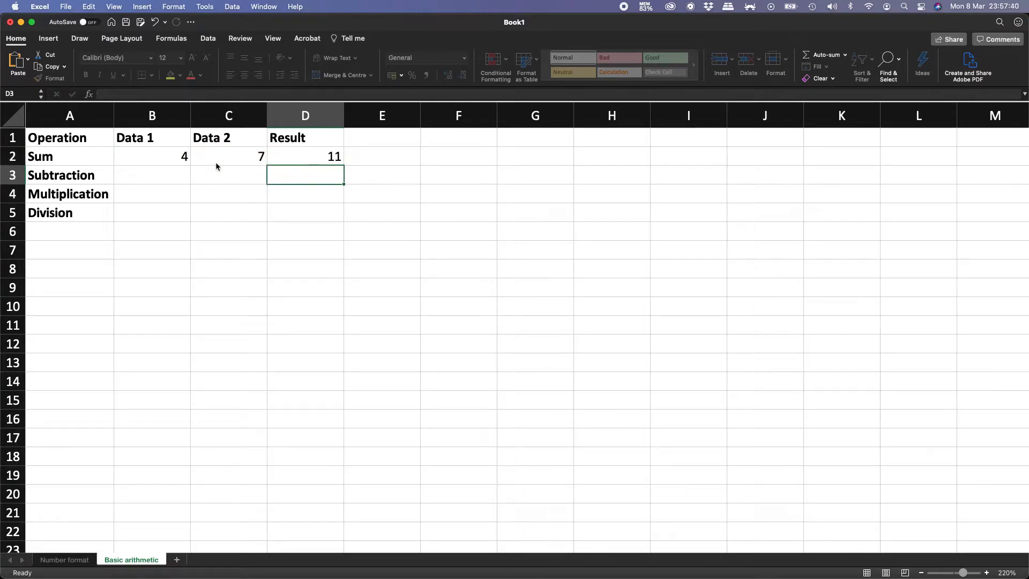
key(Up)
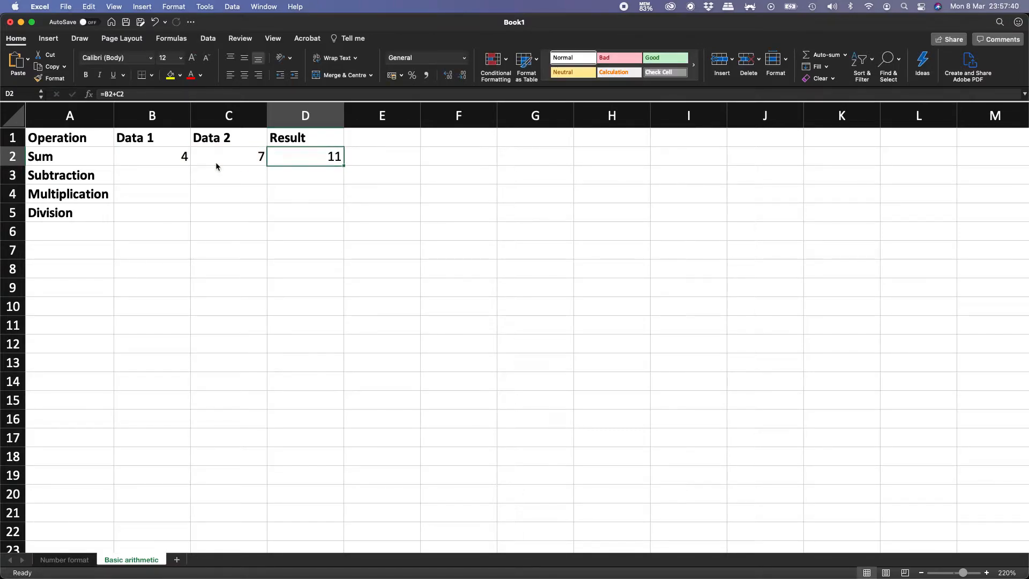
Check the formula in D2 and set the Sum row's first value in B2 to 5.
double_click(320, 157)
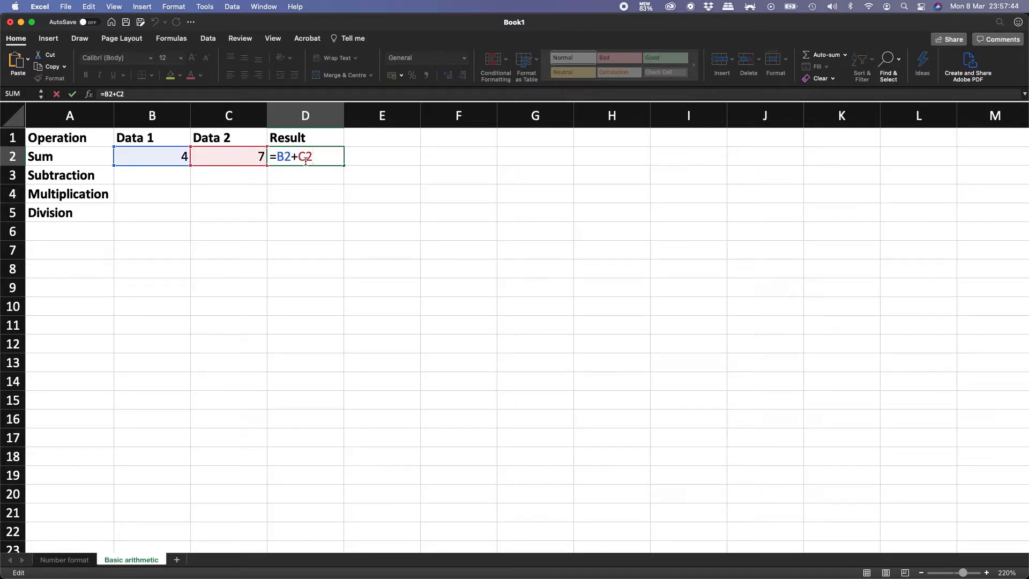
key(Return)
key(Up)
key(Left)
key(Left)
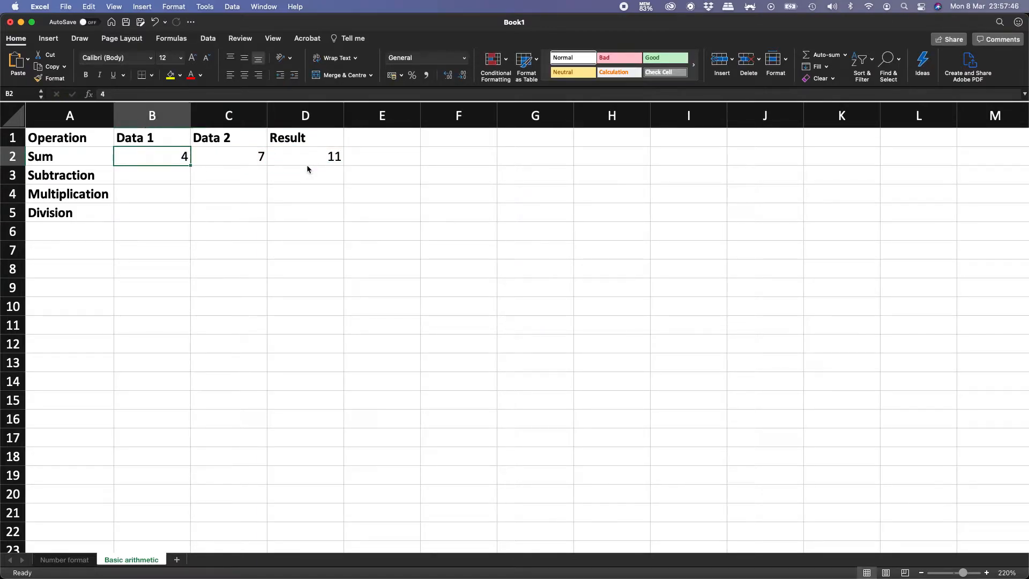
text(5)
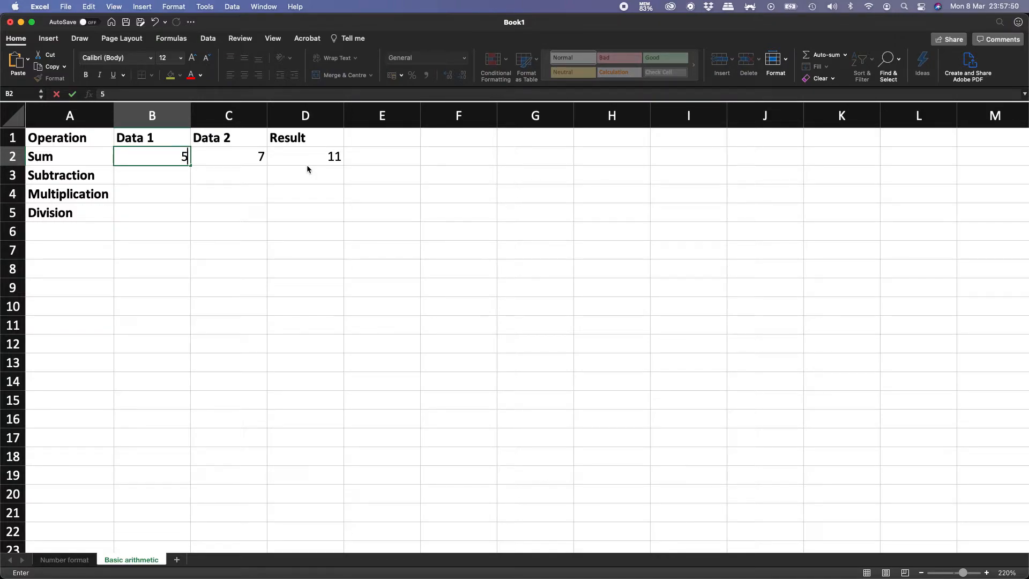
key(Tab)
key(Left)
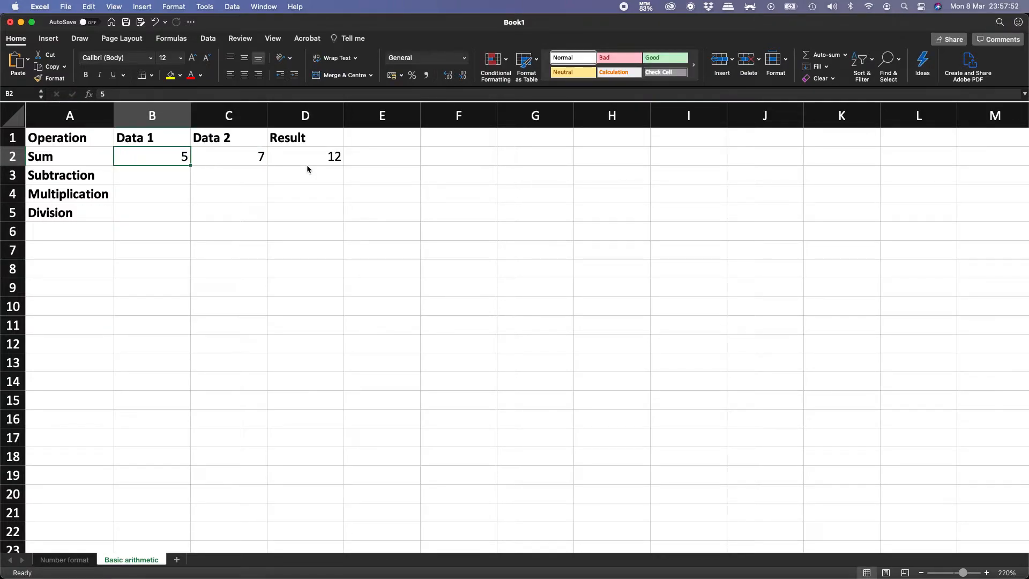
Set the Sum row's first value in B2 to 56456 to test the sum formula with a large number.
text(56456)
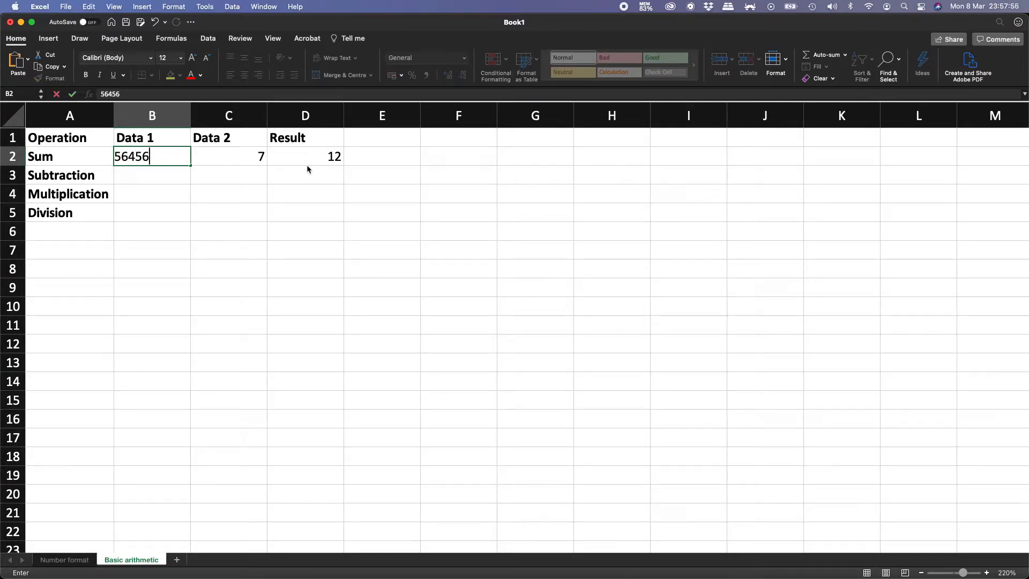
key(Return)
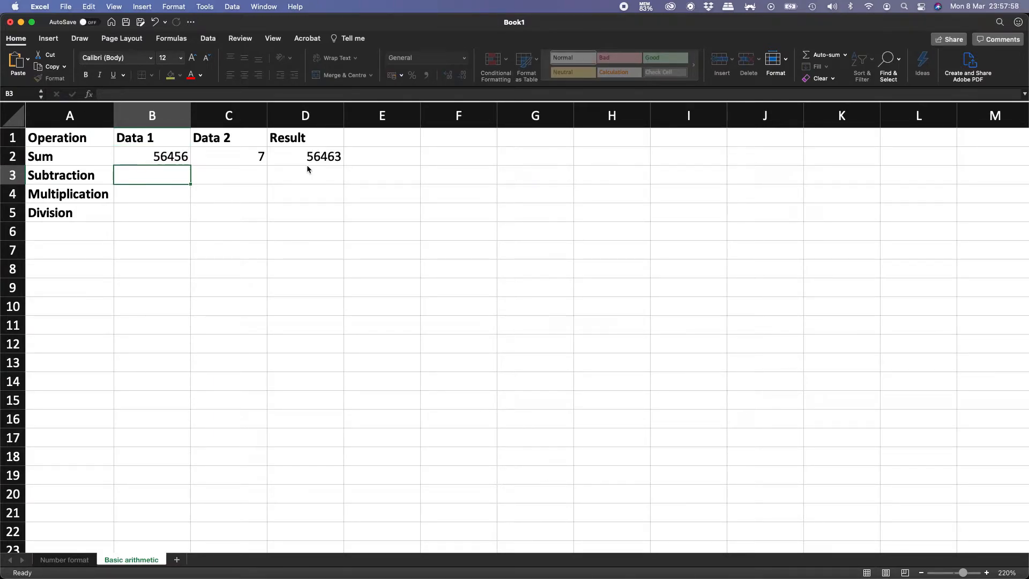
key(Up)
key(Right)
key(Right)
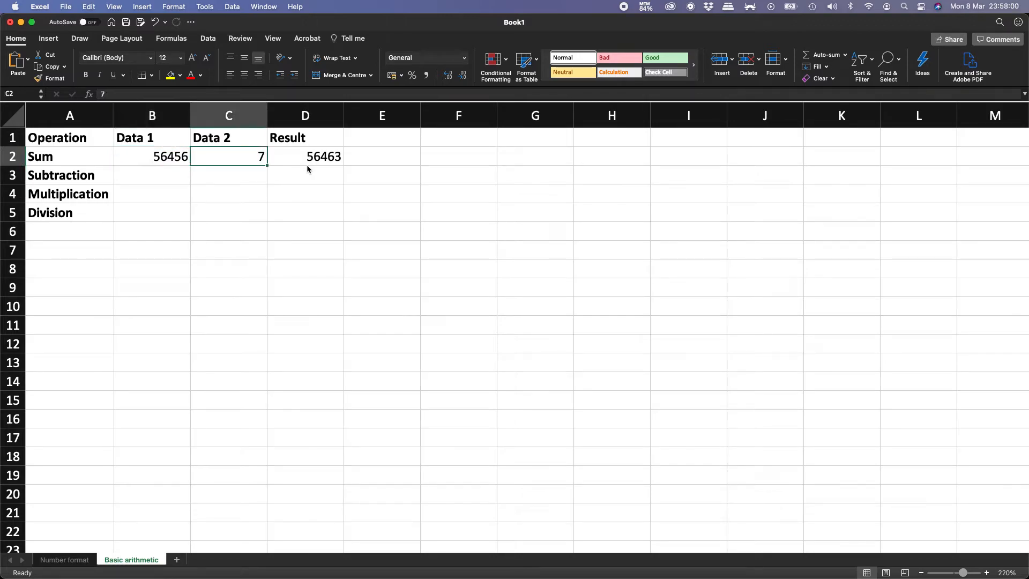
Set the Sum row's first value in B2 to 9.
key(Left)
key(Left)
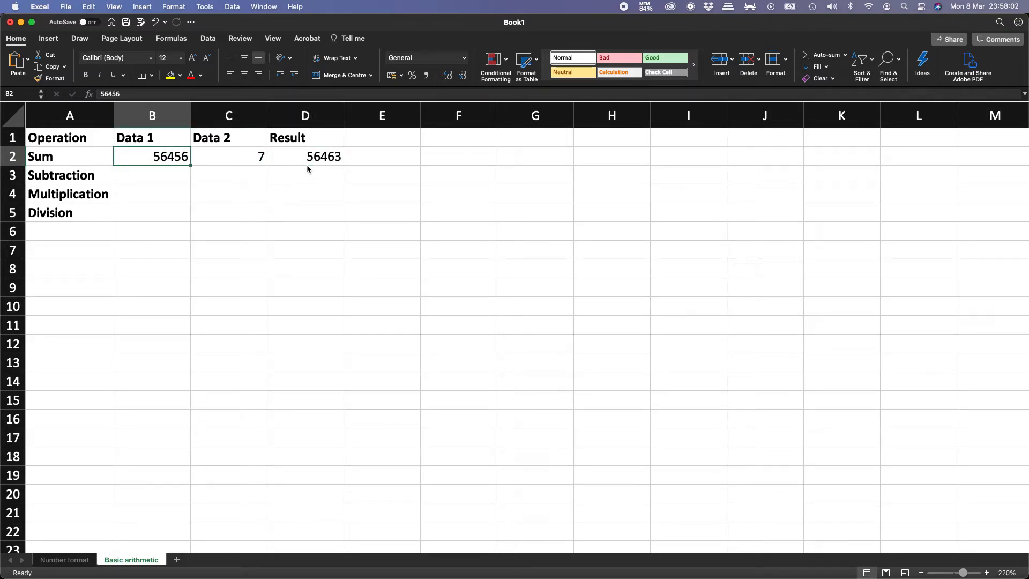
text(9)
key(Tab)
key(Left)
Enter the values 8 in B3 and 5 in C3 in the Subtraction row.
key(Down)
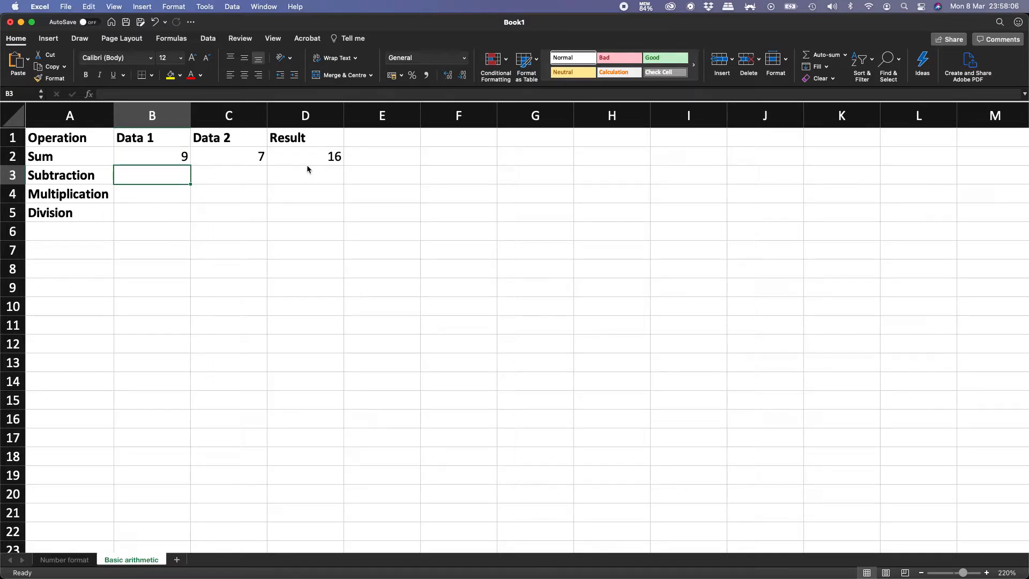
text(8)
key(Tab)
text(5)
key(Tab)
text(=)
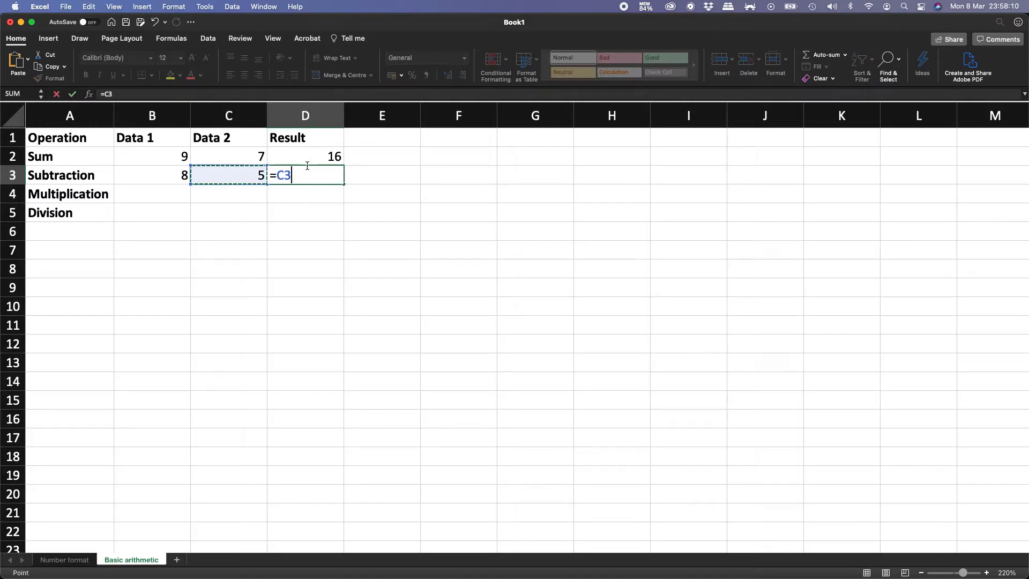
key(Left)
key(Left)
text(-)
key(Escape)
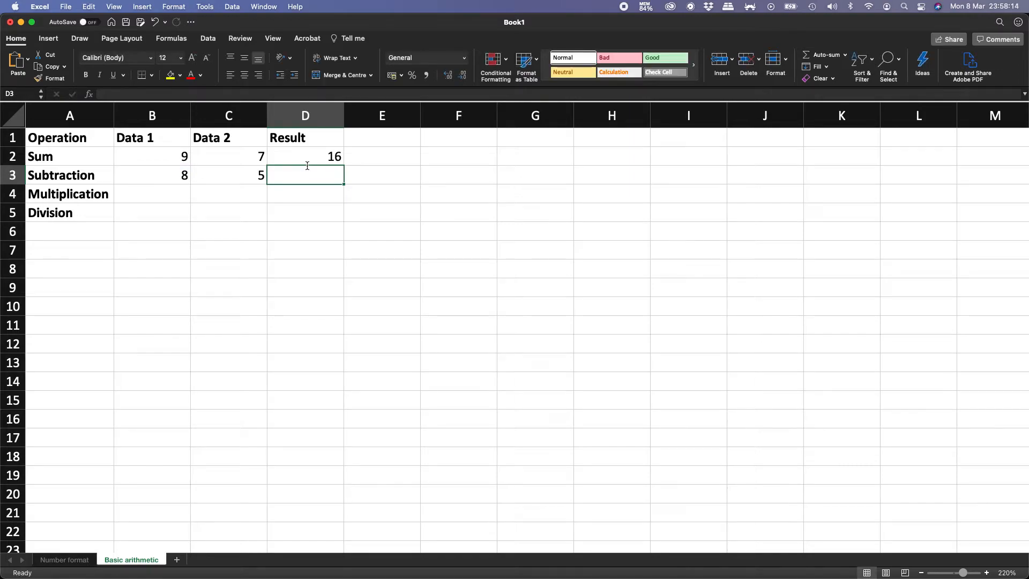
Enter the formula =B3-C3 in D3 to subtract the second value of the Subtraction row from the first.
text(=)
click(176, 170)
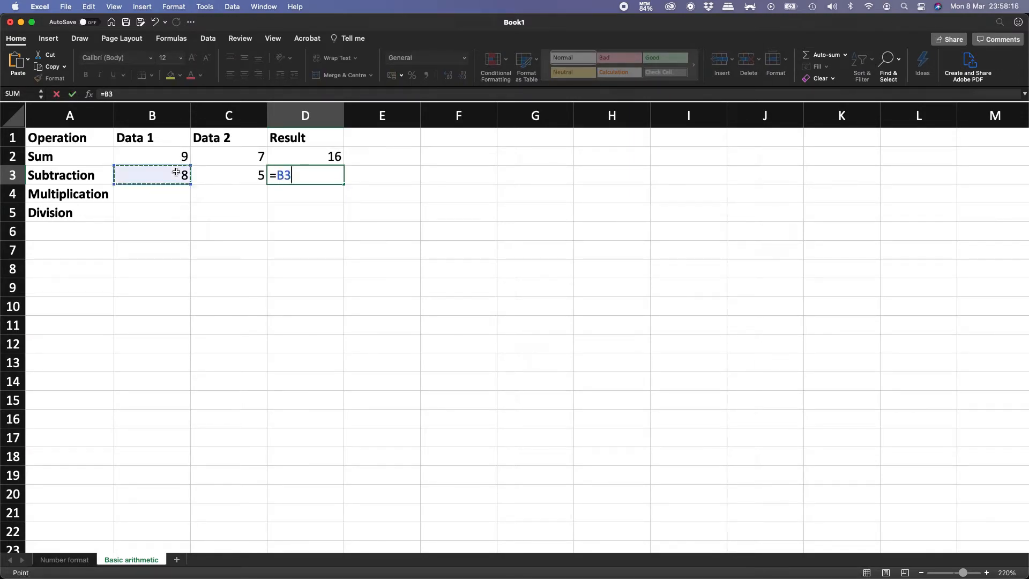
text(-)
click(241, 172)
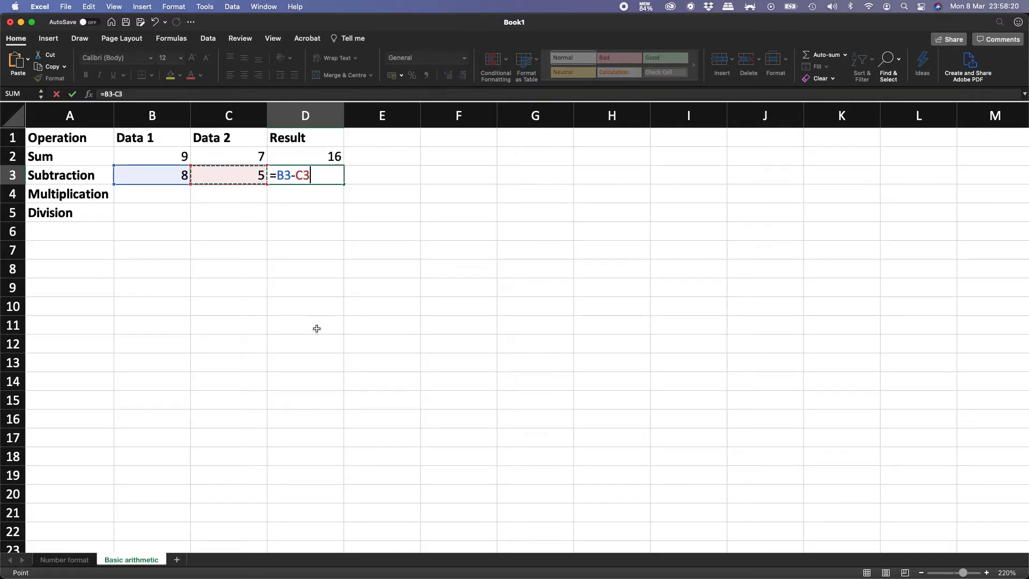
key(Return)
Set the Subtraction row's first value in B3 to 4 and check the result cell D3.
key(Up)
key(Left)
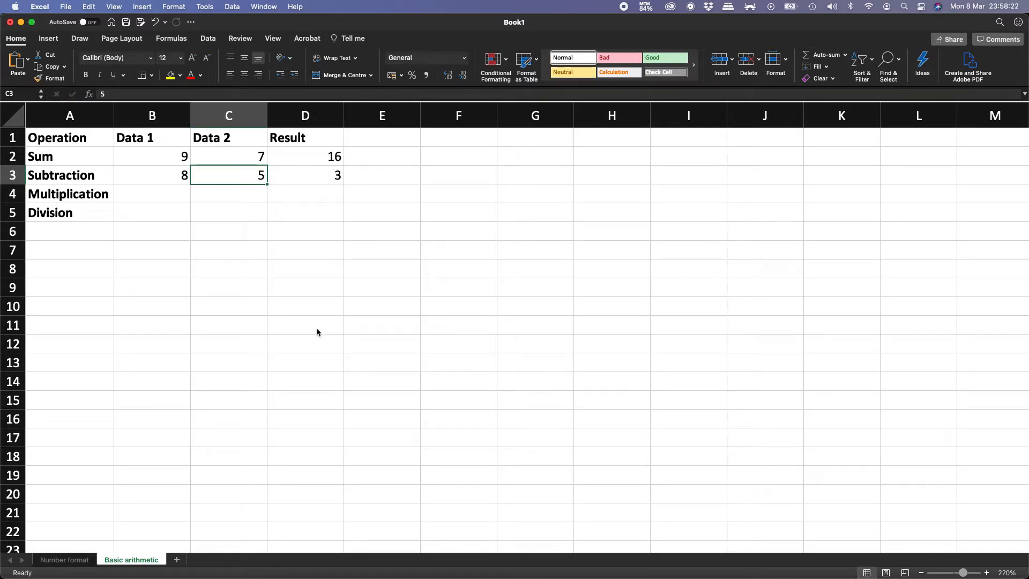
key(Left)
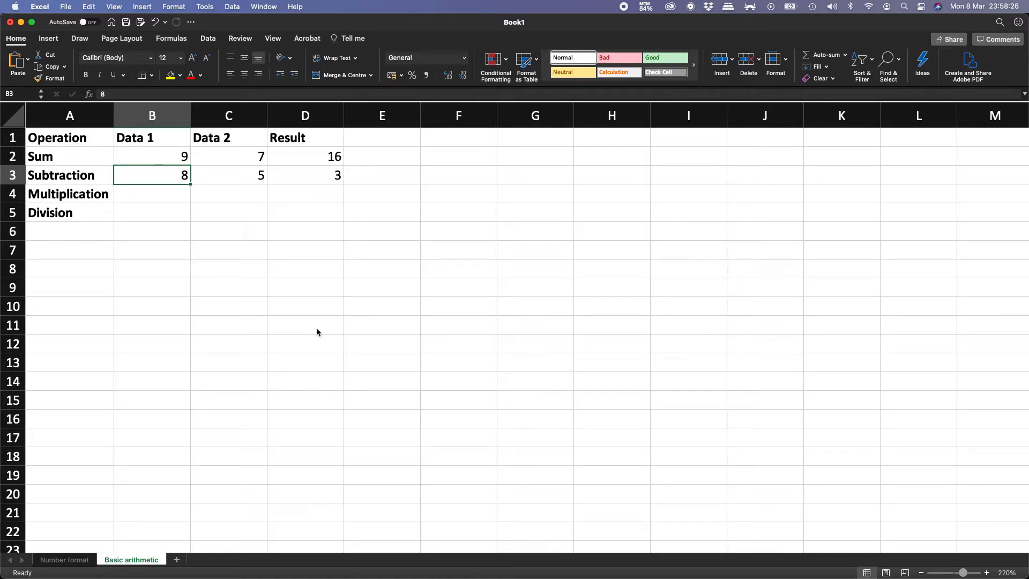
text(4)
key(Tab)
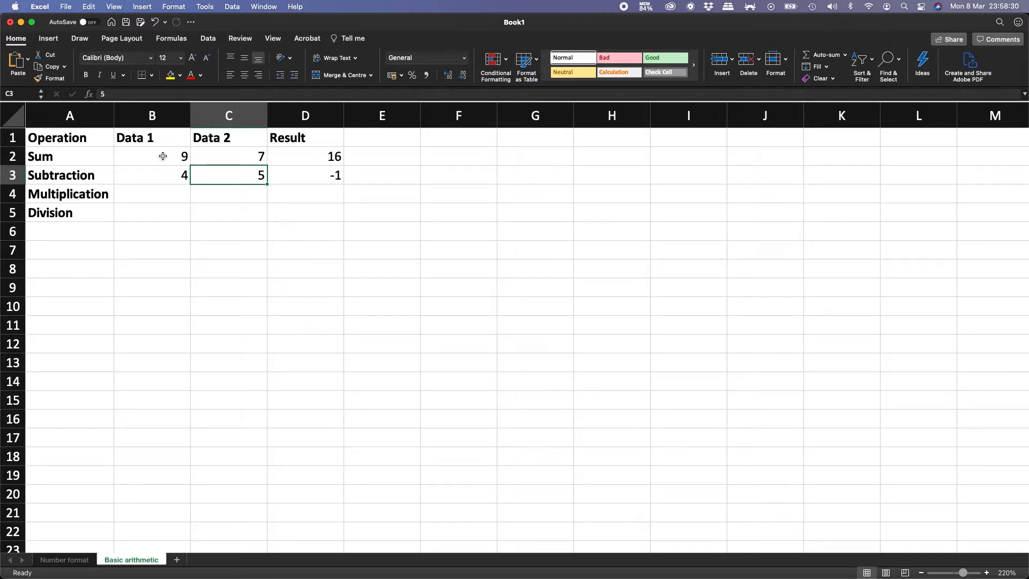
click(302, 175)
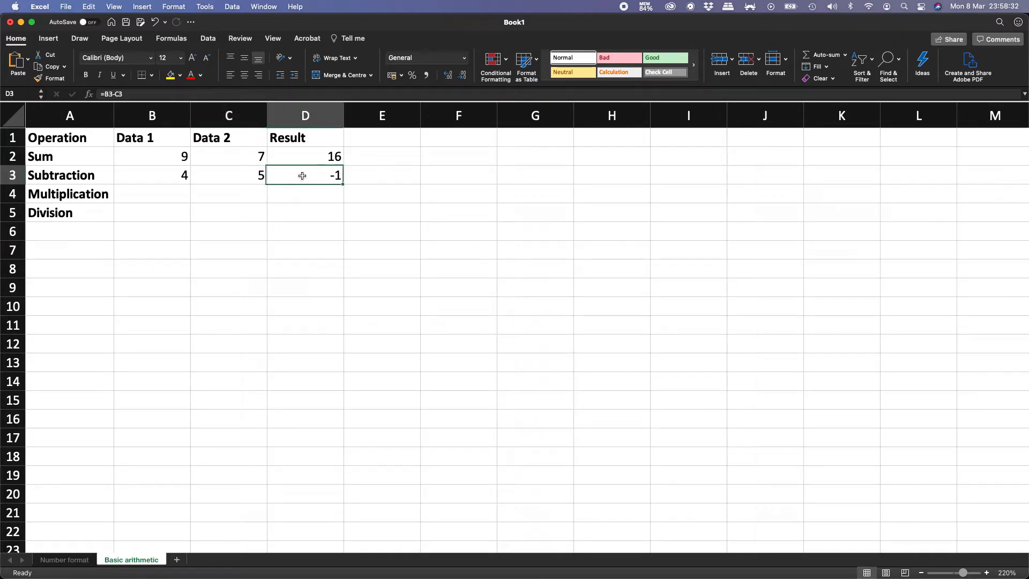
Enter the values 3 in B4 and 7 in C4 in the Multiplication row.
click(162, 193)
text(3)
key(Tab)
text(7)
key(Tab)
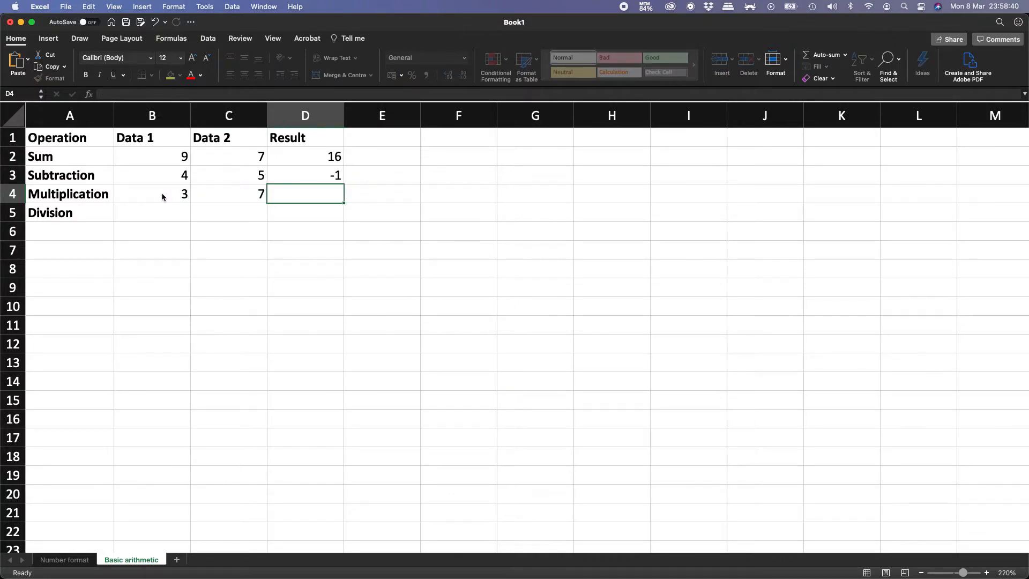
Enter the formula =B4*C4 in D4 to multiply the two values of the Multiplication row.
text(=)
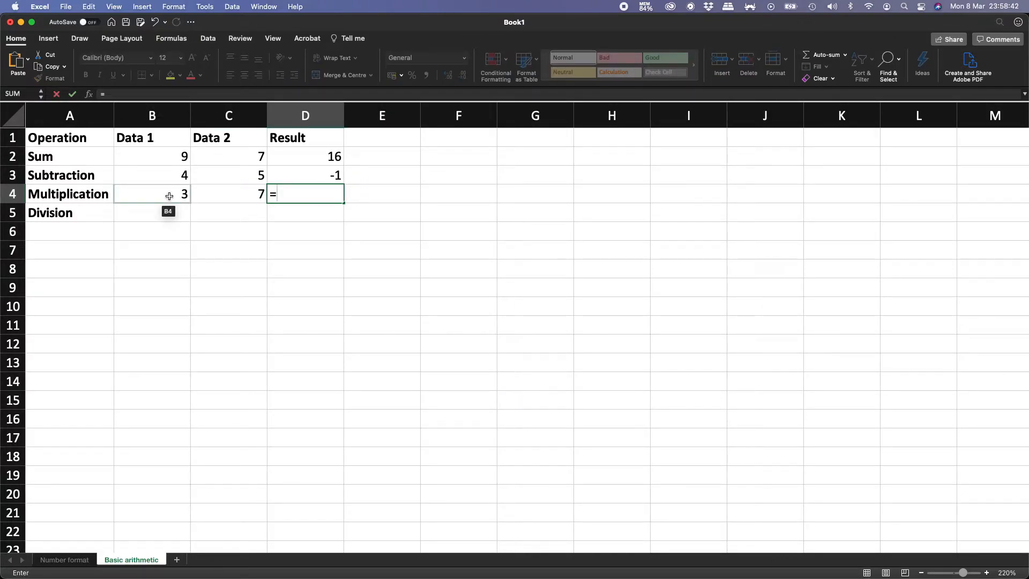
click(170, 196)
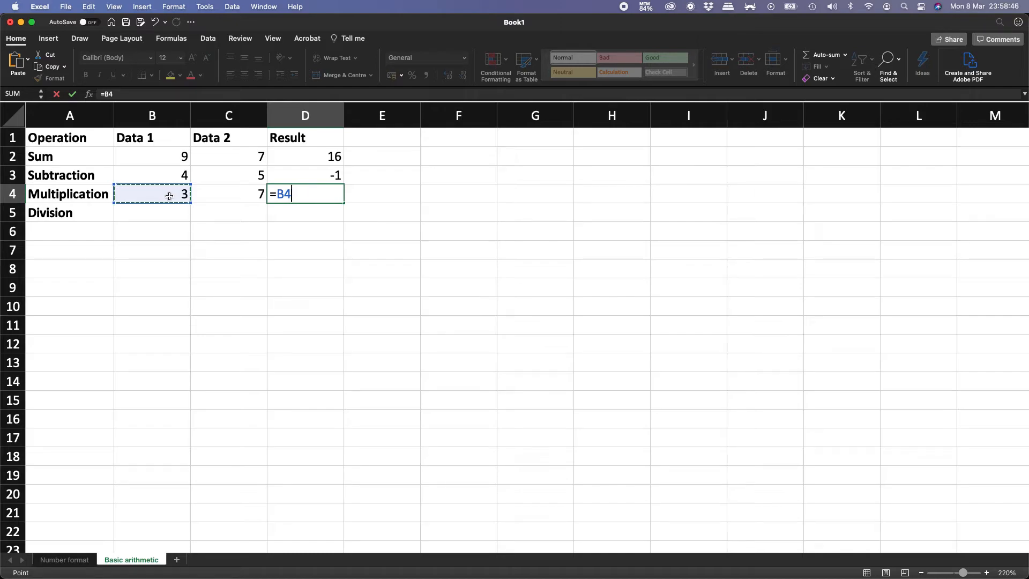
text(*)
click(231, 197)
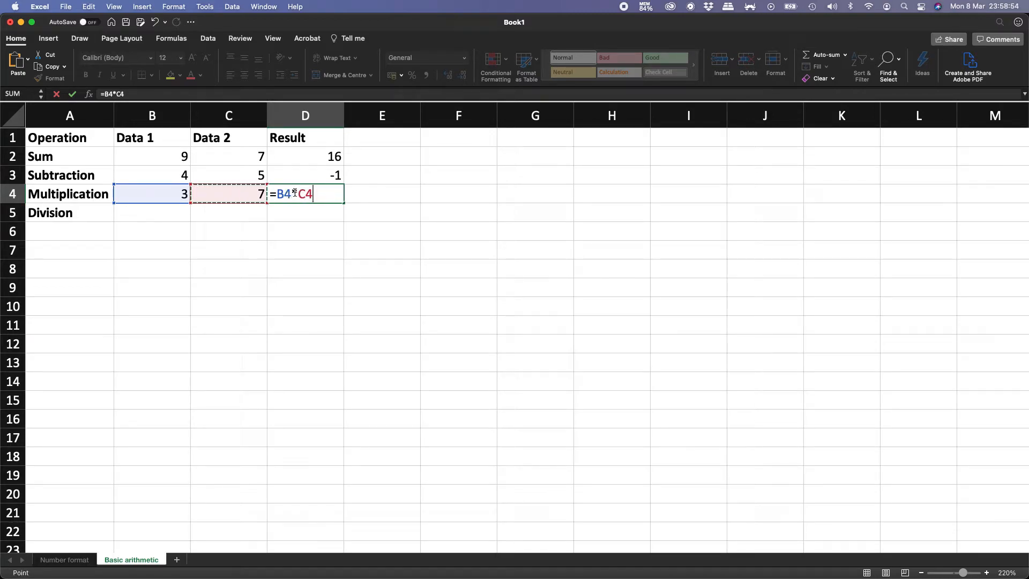
key(Return)
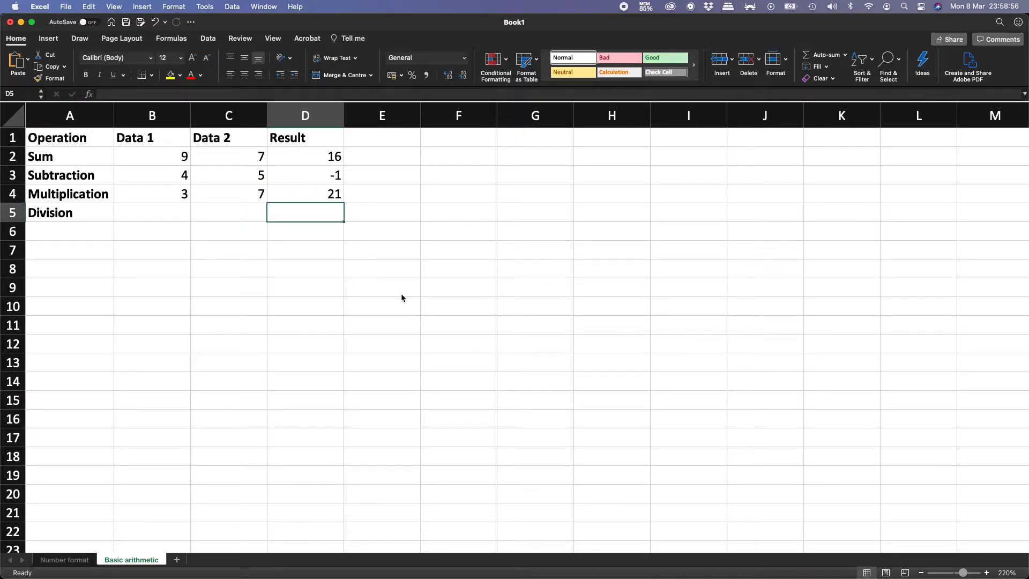
Enter the values 12 in B5 and 3 in C5 in the Division row.
key(Left)
key(Left)
key(Left)
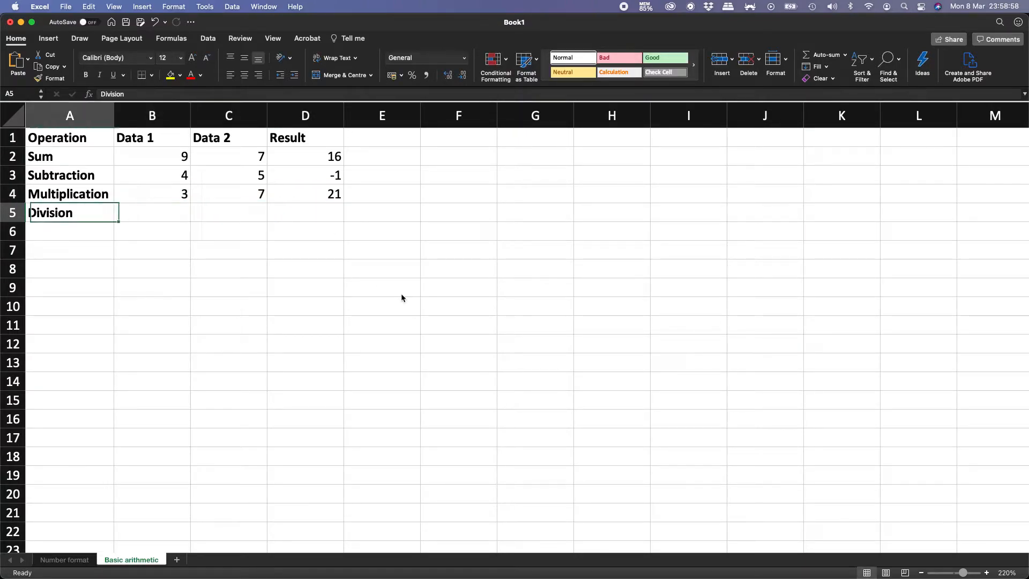
key(Right)
text(12)
key(Tab)
text(3)
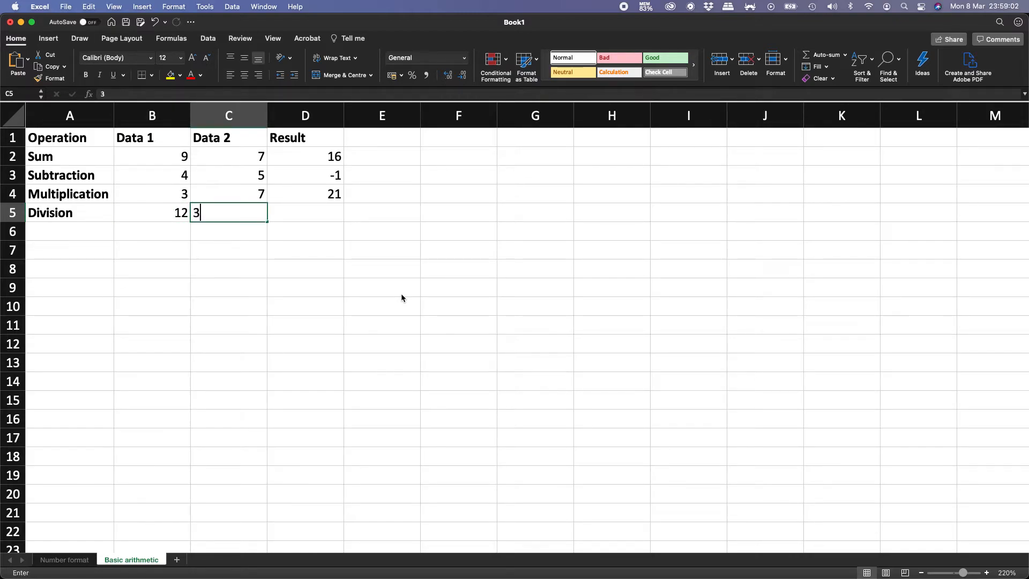
key(Tab)
Enter the formula =B5/C5 in D5 to divide the first value of the Division row by the second.
text(=)
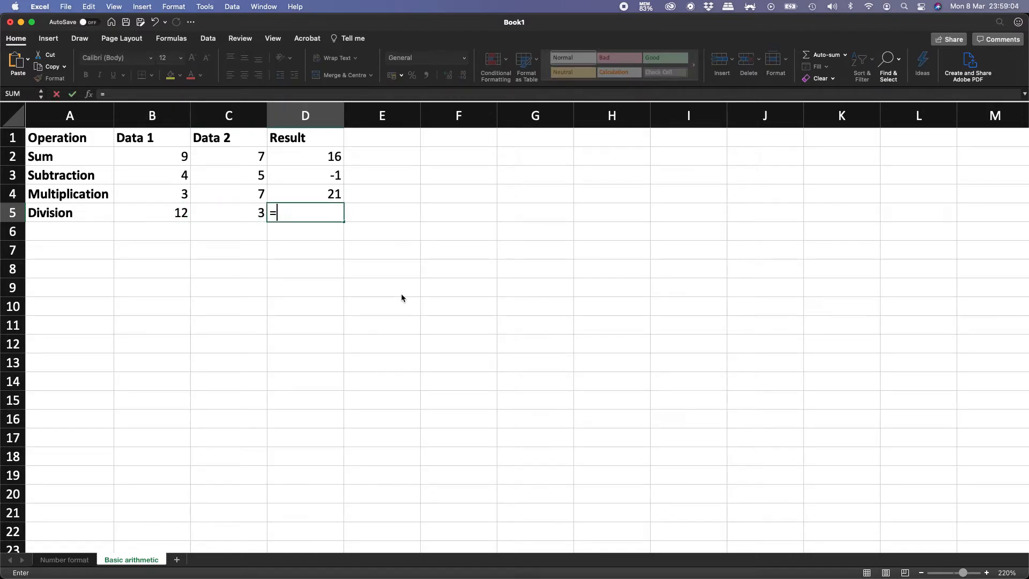
click(175, 214)
text(/)
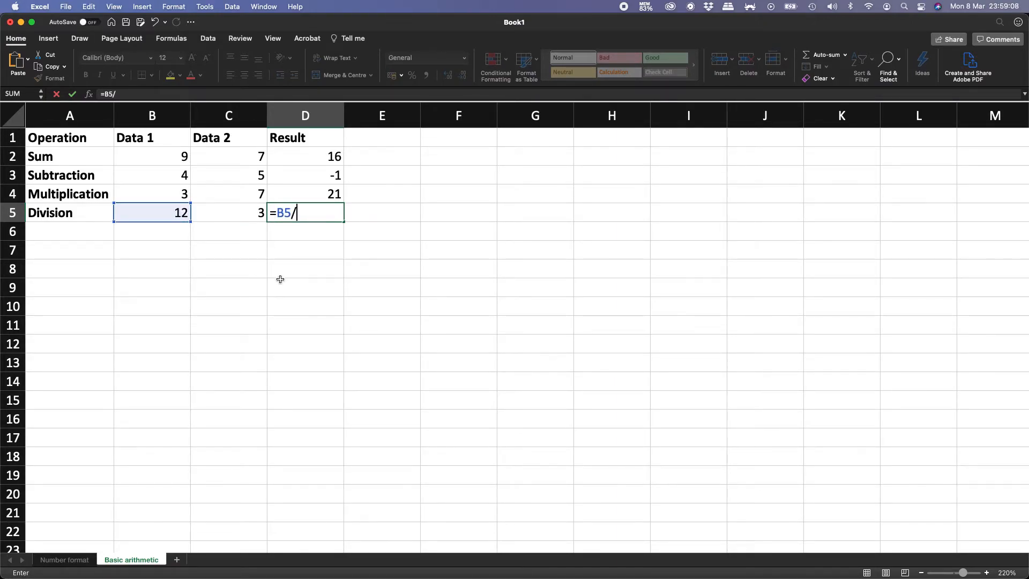
click(236, 212)
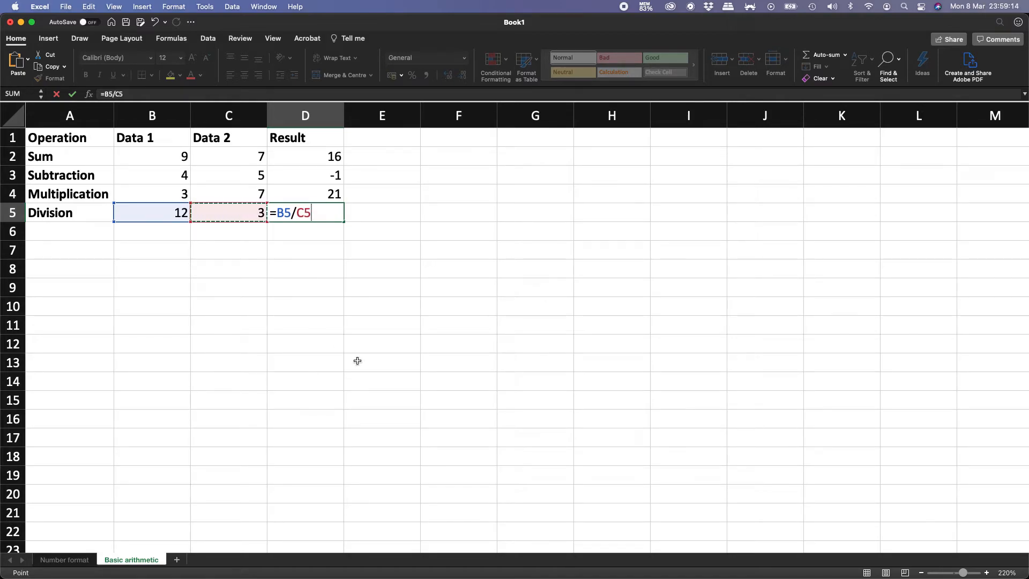
key(Return)
key(Up)
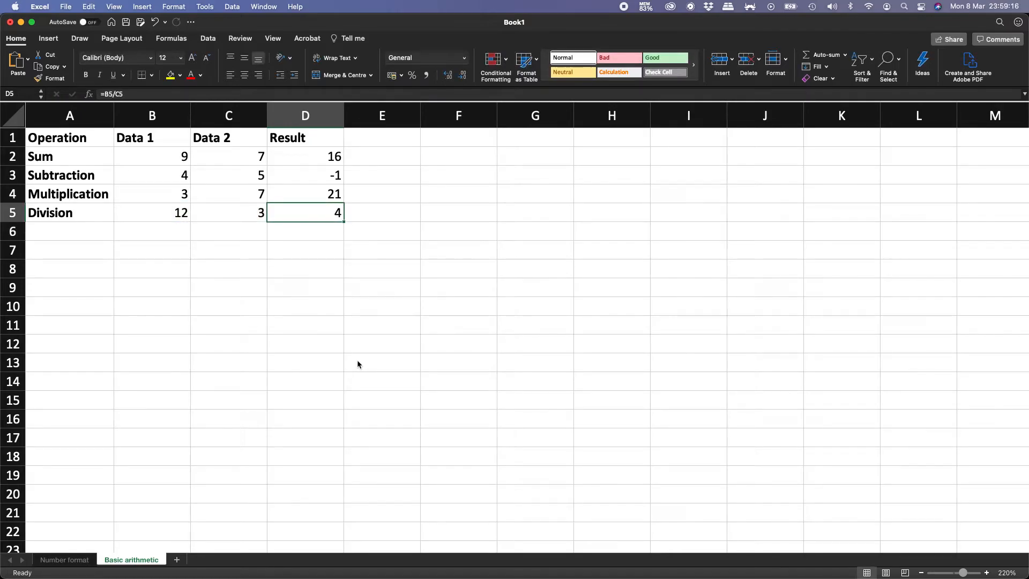
Add a third sheet to the workbook and name it "Operation combination".
click(986, 572)
click(986, 572)
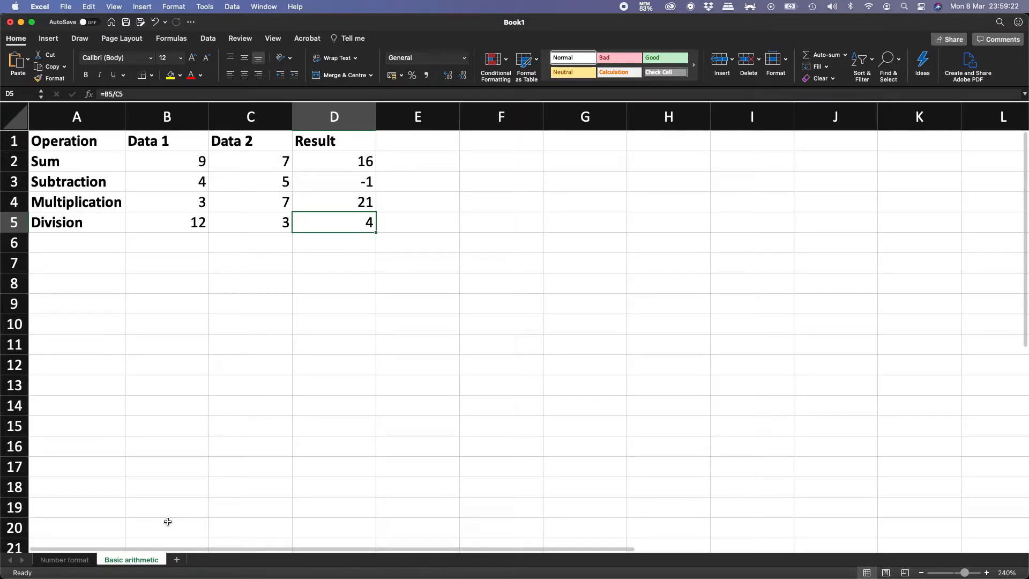
click(174, 559)
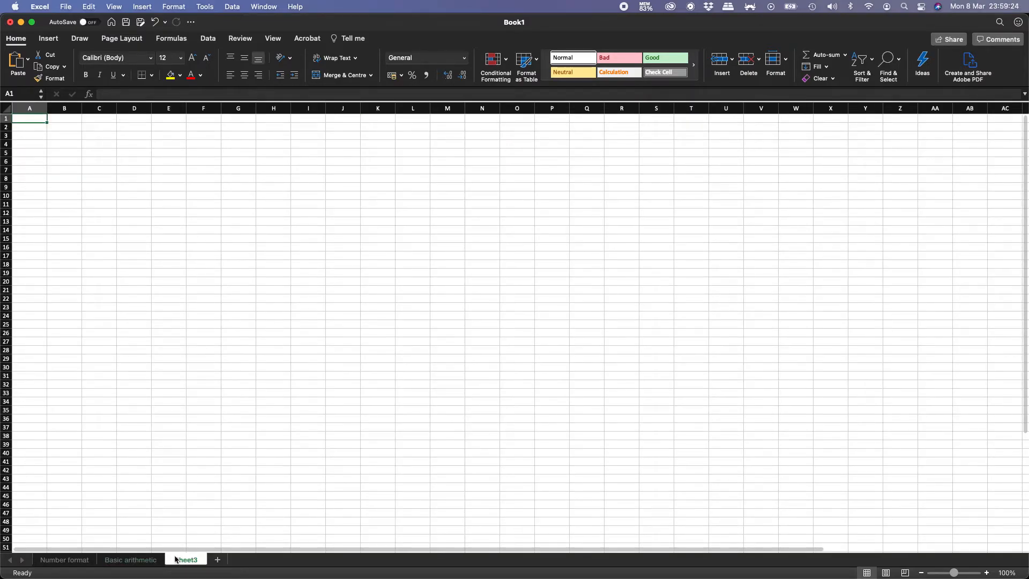
double_click(183, 559)
text(Operation )
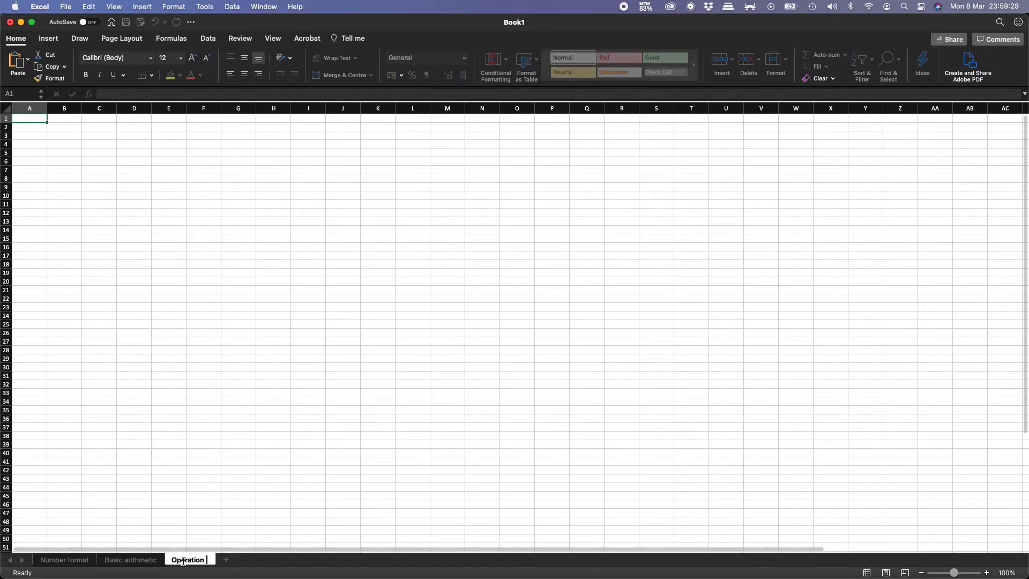
text(combination)
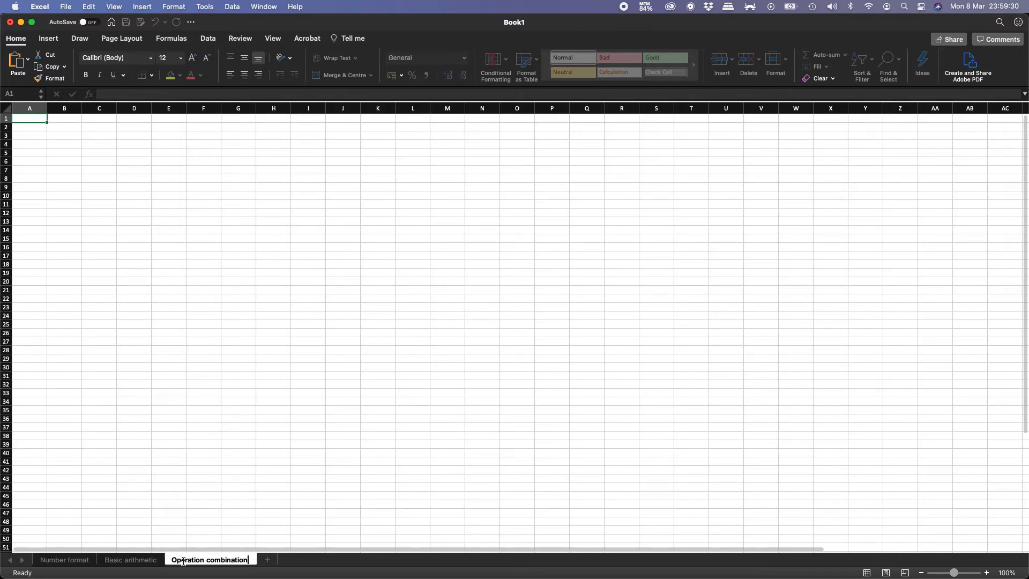
key(Return)
Set the zoom of the Operation combination sheet to a custom 220%.
mouse_move(281, 554)
click(1007, 572)
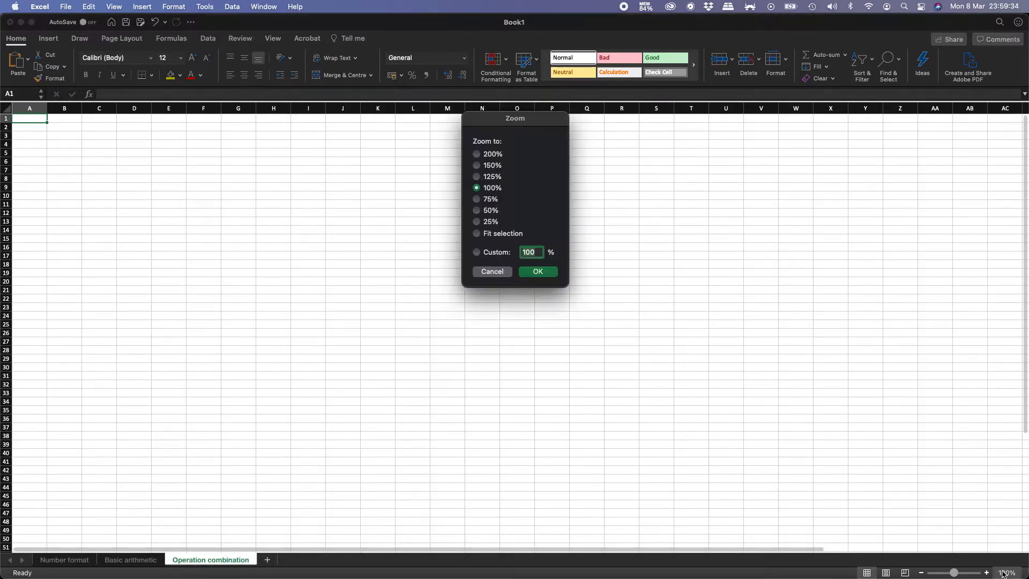
text(220)
key(Return)
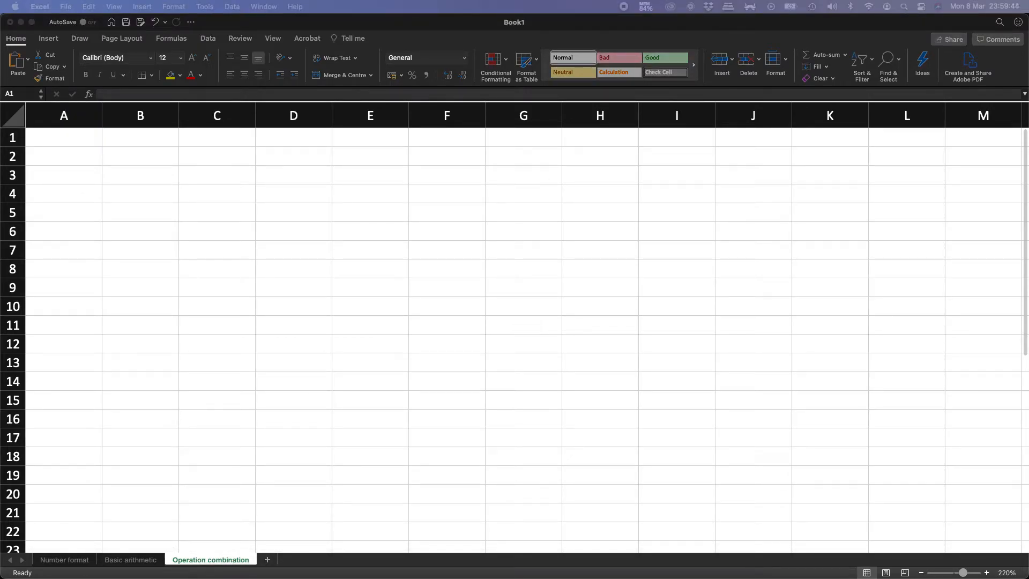
Enter the heading "Operations" in A1 of the Operation combination sheet.
click(66, 140)
text(Opre)
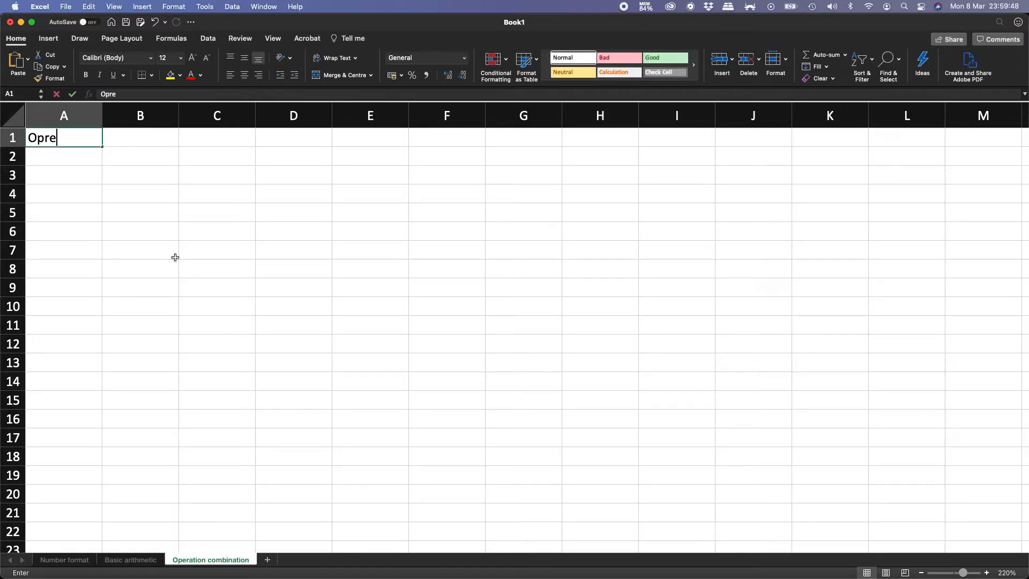
key(BackSpace)
key(BackSpace)
text(erations)
key(Return)
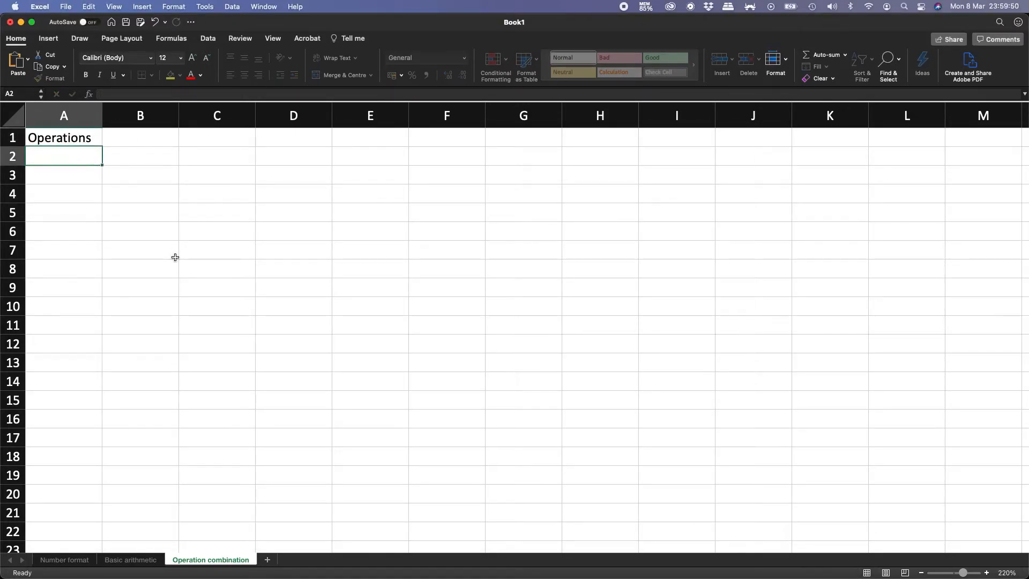
Enter the heading "Data 1" in B1 and fill the series across to "Data 5" in F1.
key(Up)
key(Right)
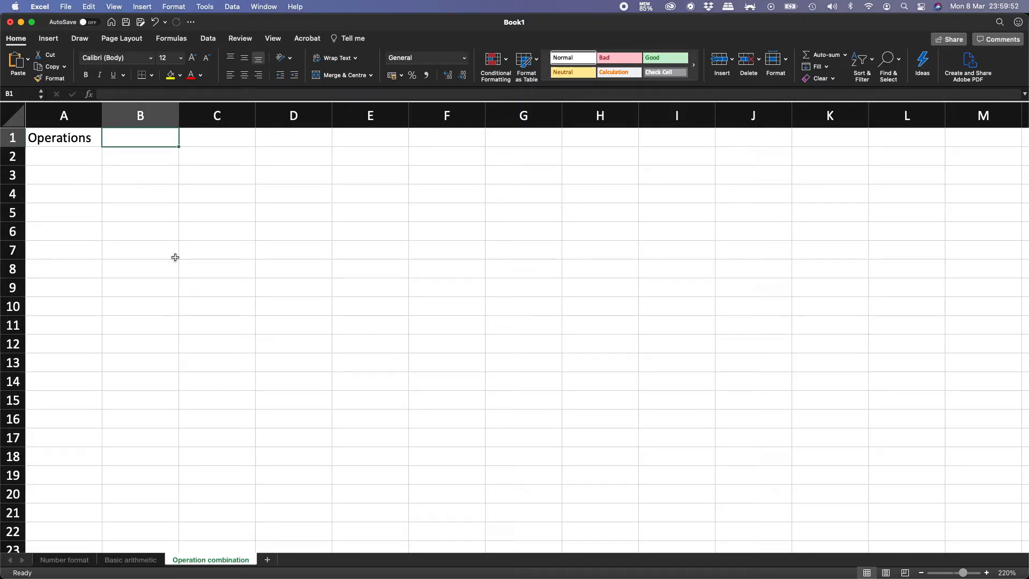
text(Data)
key(Tab)
key(Left)
click(161, 95)
text(1)
key(Return)
key(Up)
drag(178, 146, 483, 143)
Enter the heading "Result" in G1.
click(512, 140)
text(Result)
key(Return)
Make the header cells A1 to G1 bold.
click(513, 141)
key(Home)
shift+click(513, 141)
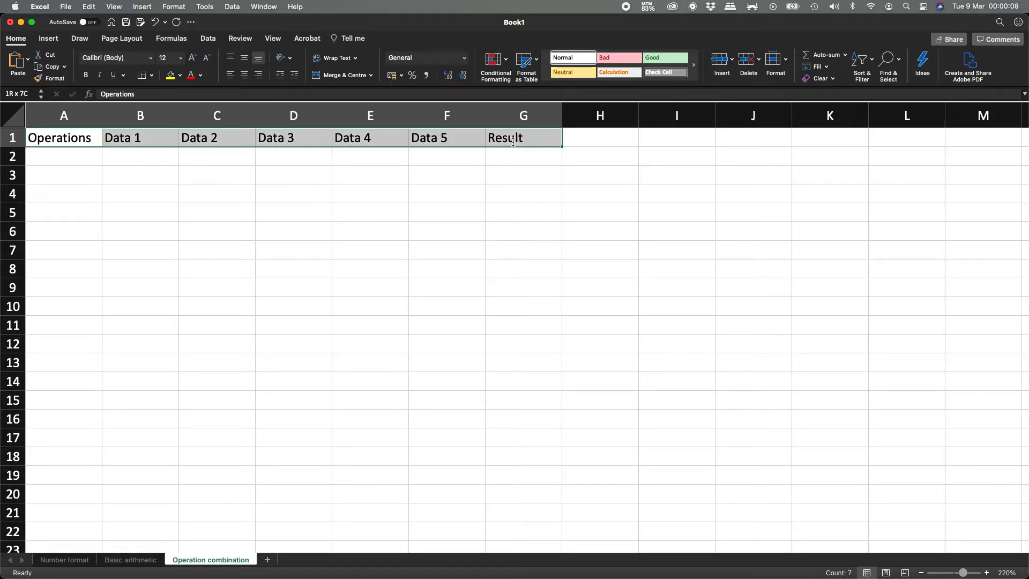
key(super+b)
Apply bold formatting to the whole Operations column, keeping its heading bold.
key(Home)
key(ctrl+space)
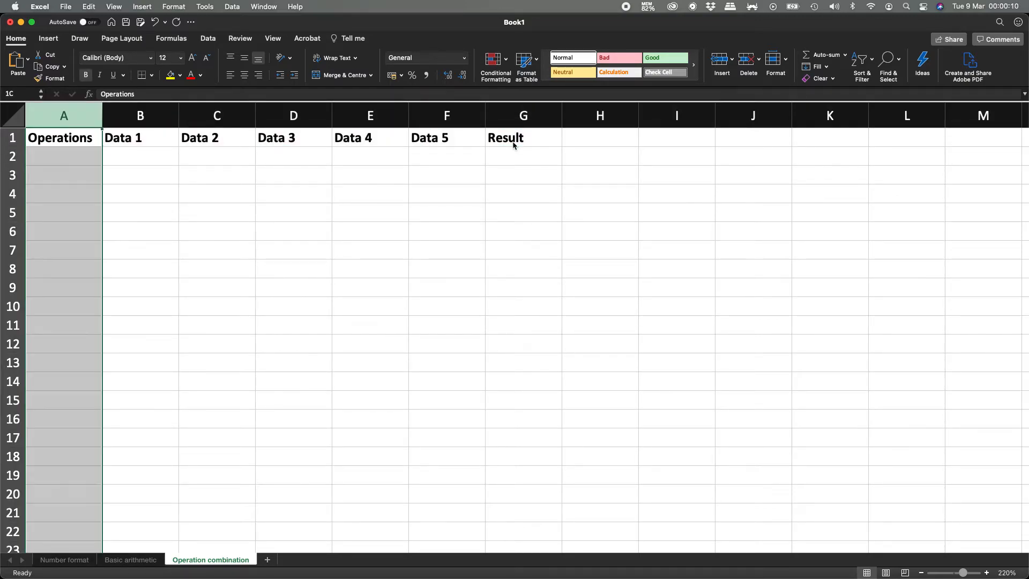
key(Home)
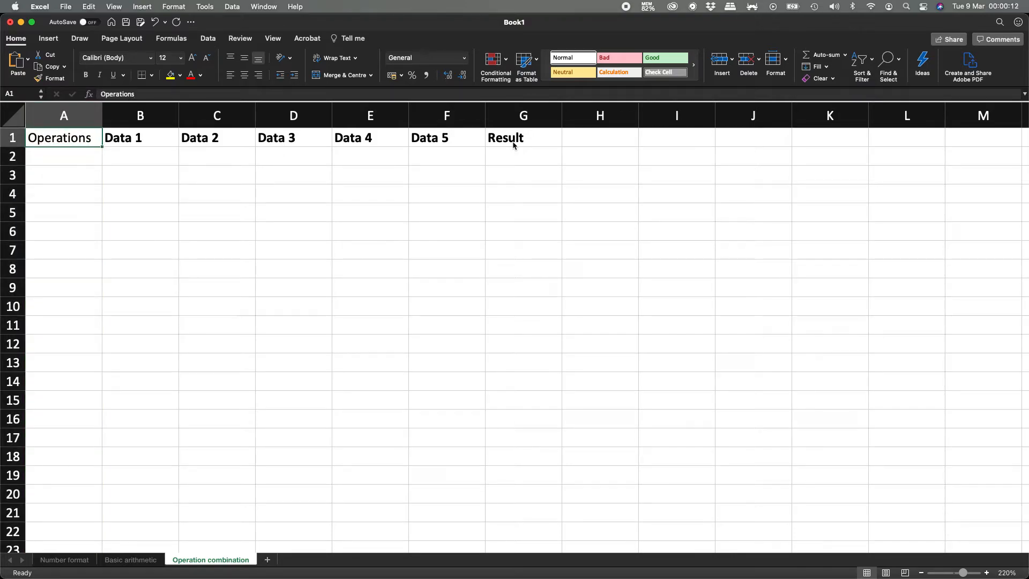
key(ctrl+space)
key(Down)
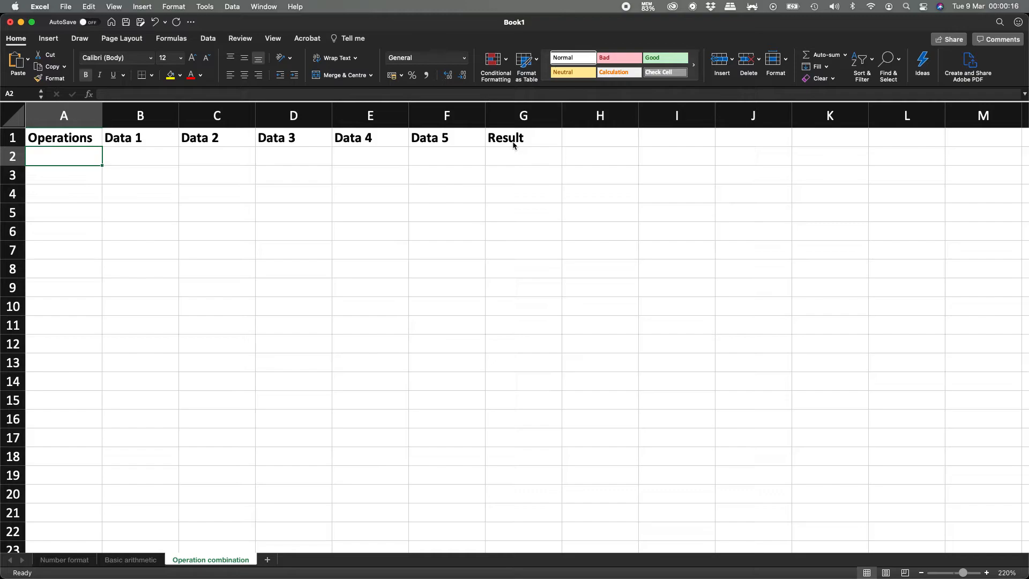
Enter the label +,- in A2 as text by preceding it with an apostrophe.
text(+,-)
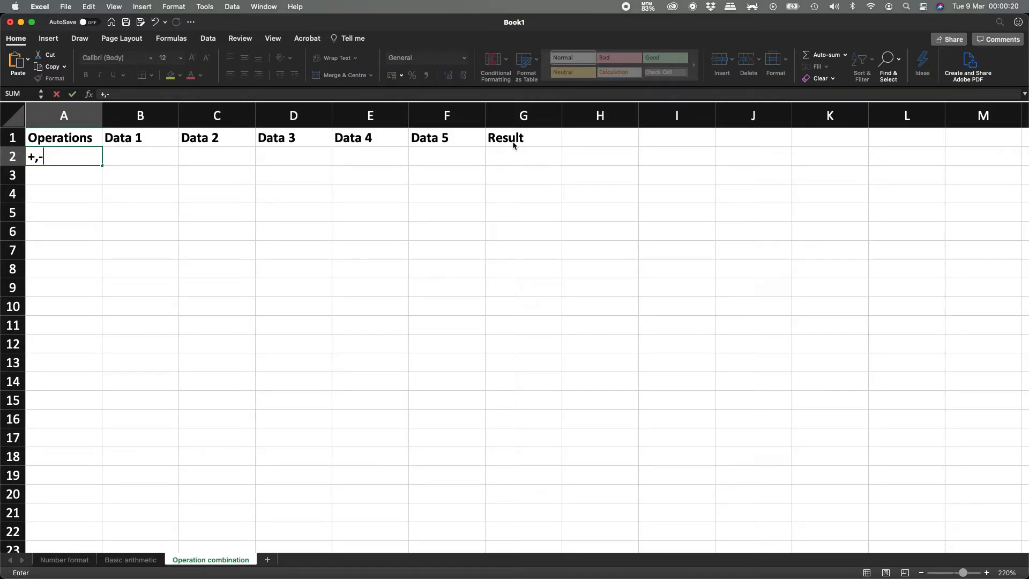
key(Return)
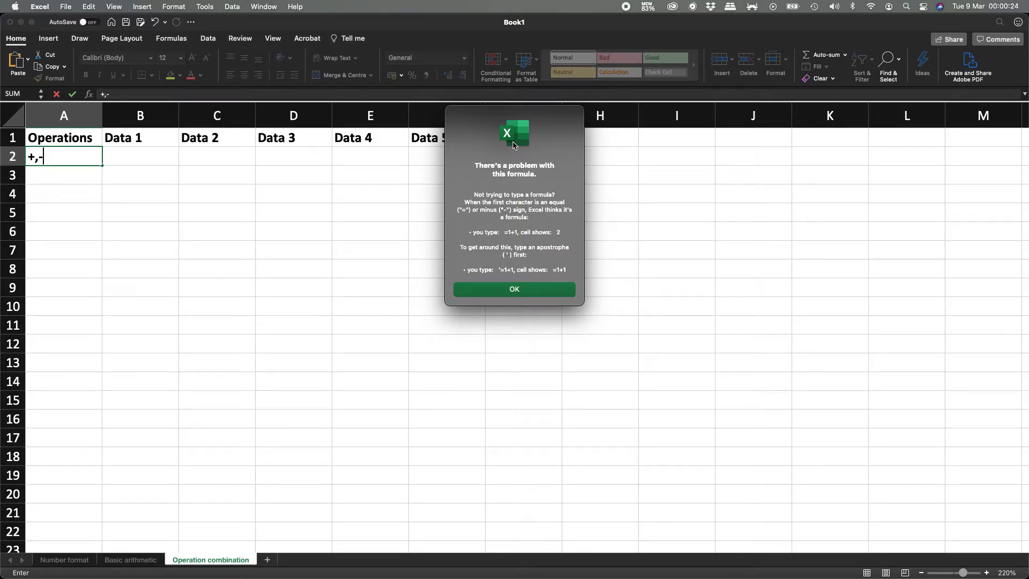
key(Return)
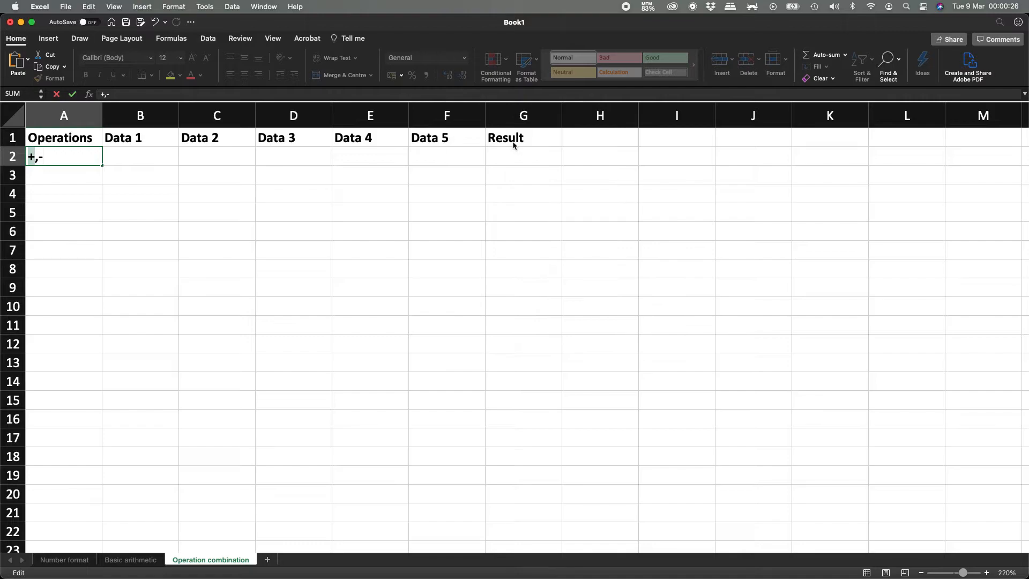
key(Left)
text(')
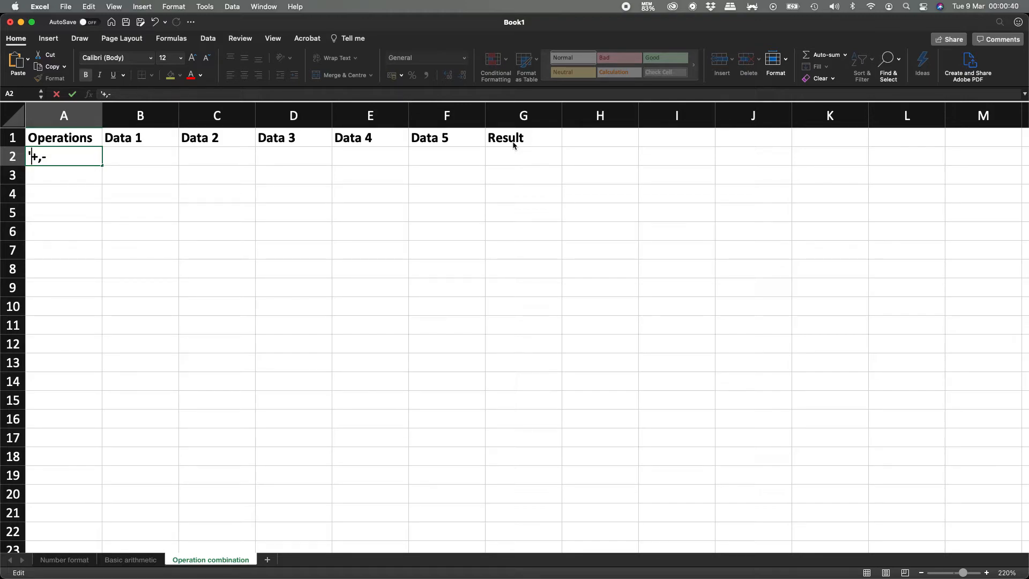
key(Return)
key(Up)
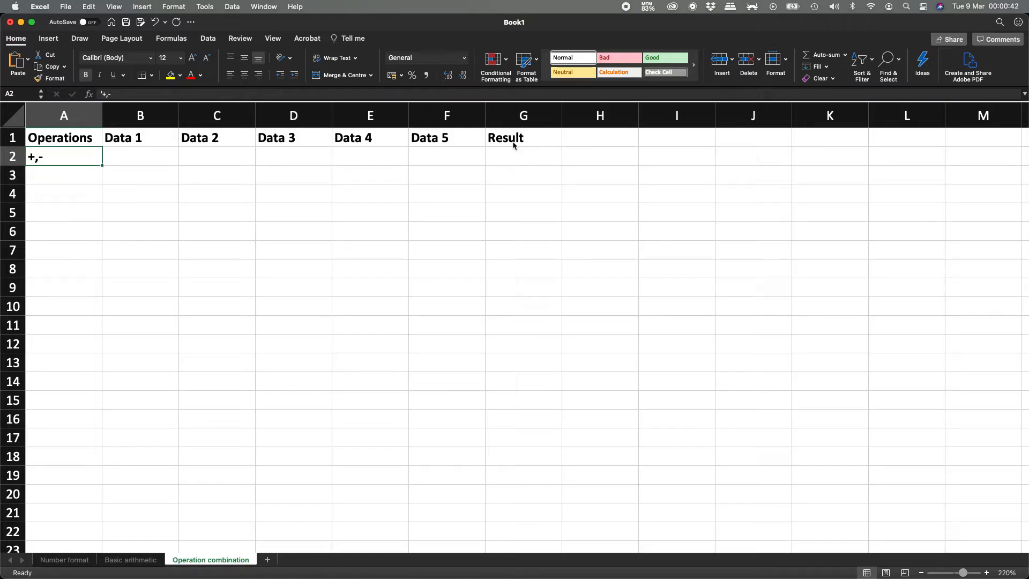
Try to remove the leading apostrophe from the label in A2, and clear the cell.
click(173, 93)
key(Home)
key(Delete)
key(Return)
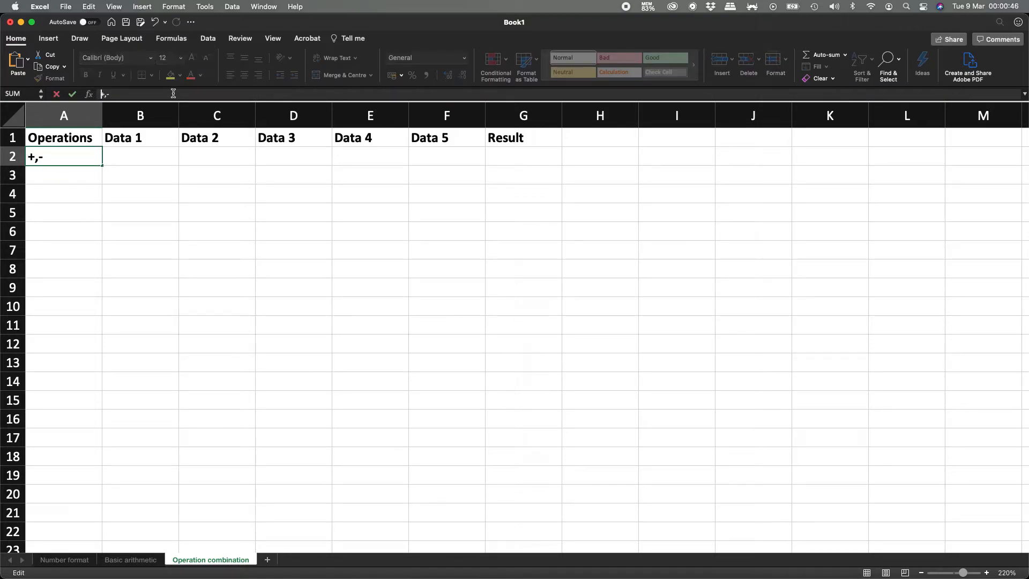
key(Return)
key(Delete)
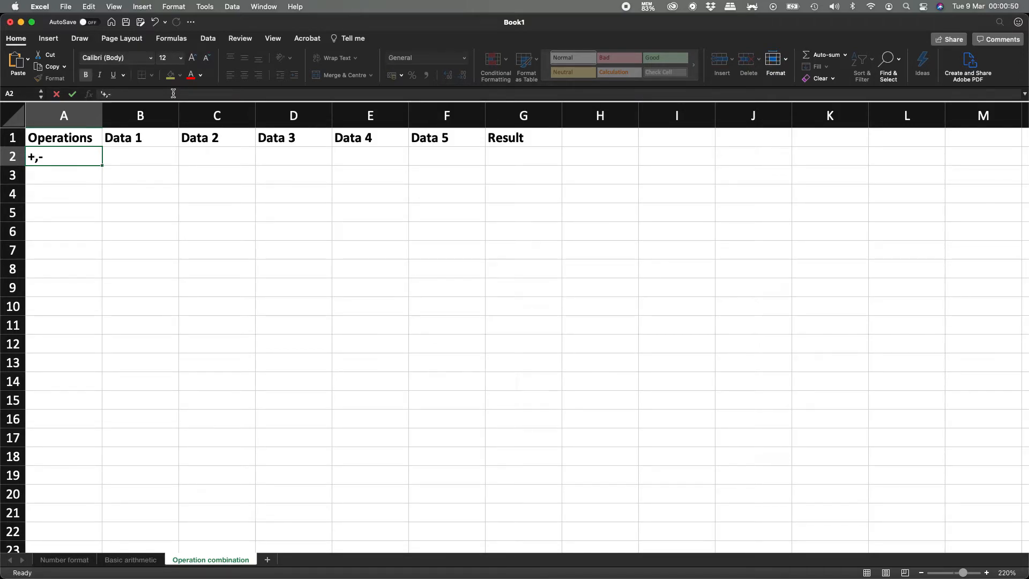
key(Escape)
key(Delete)
Open the number format choices for cell A2.
key(Right)
key(Left)
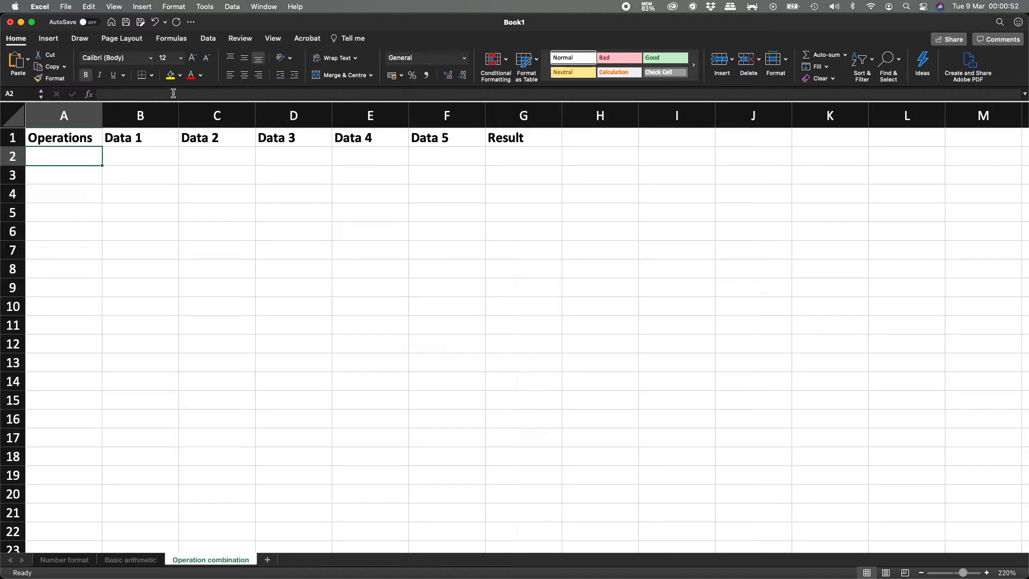
click(464, 58)
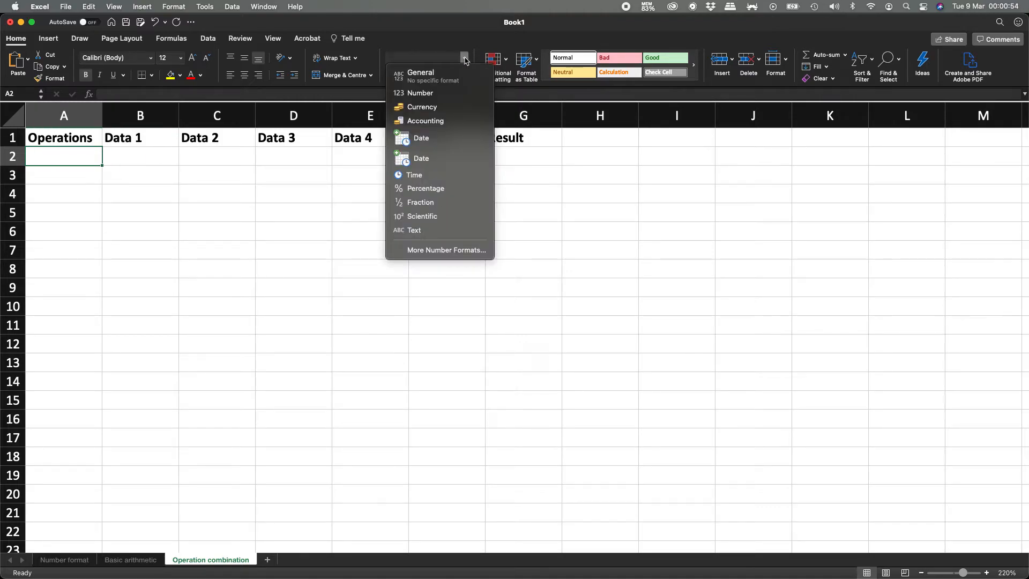
Format cell A2 as Text and enter the operations label +,- in it.
click(436, 229)
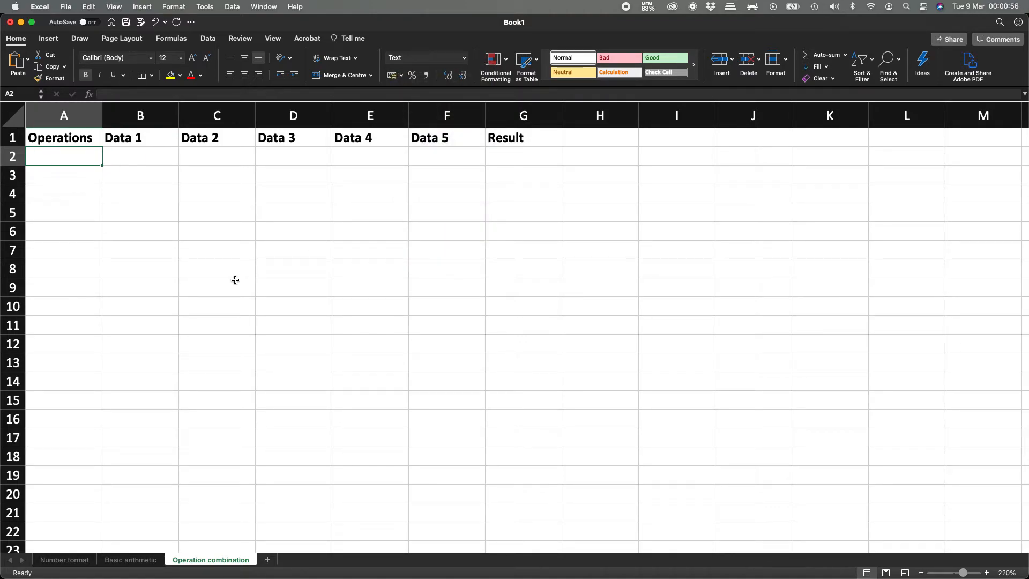
text(+,-)
key(Return)
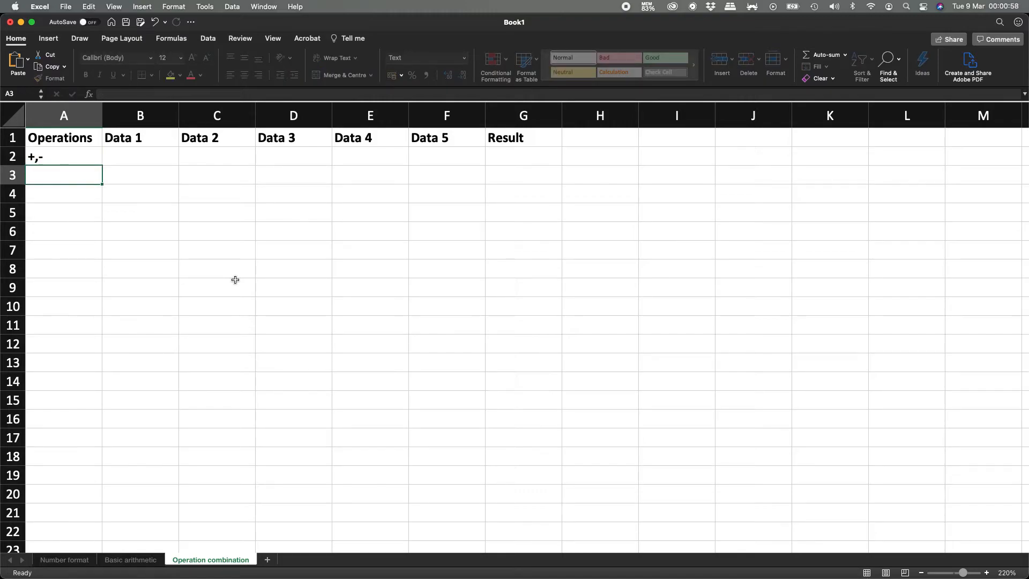
key(Up)
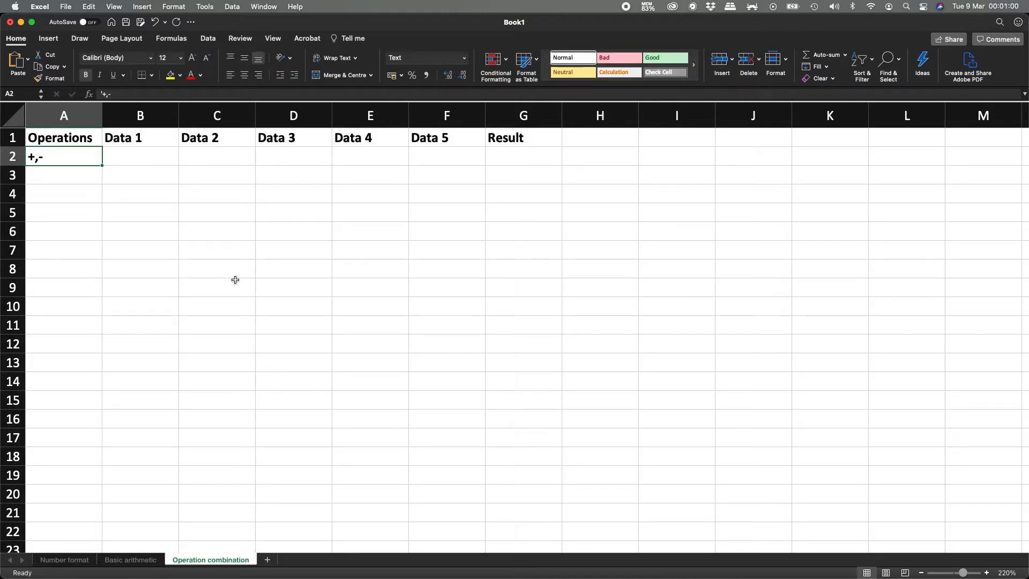
double_click(53, 161)
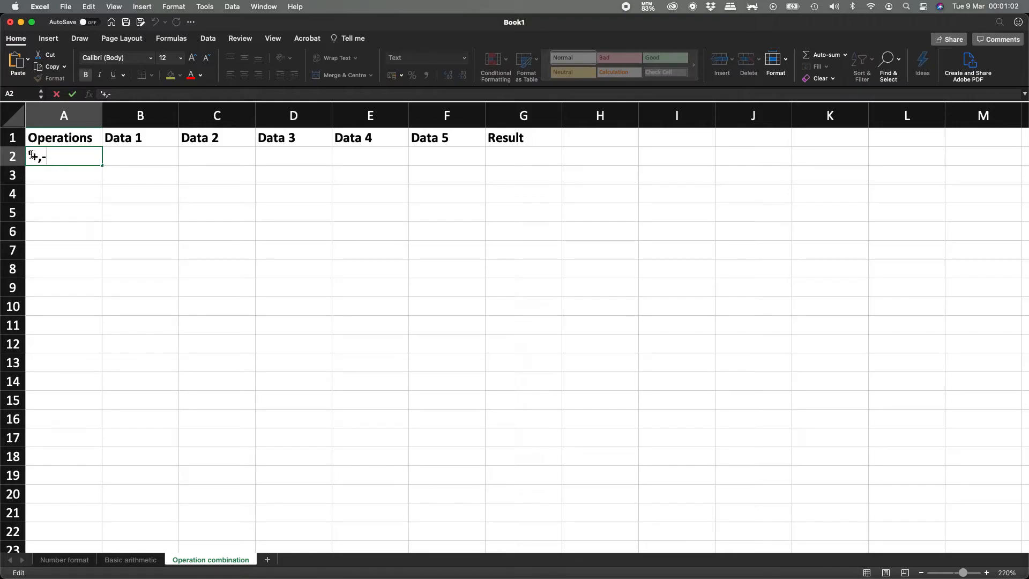
key(Return)
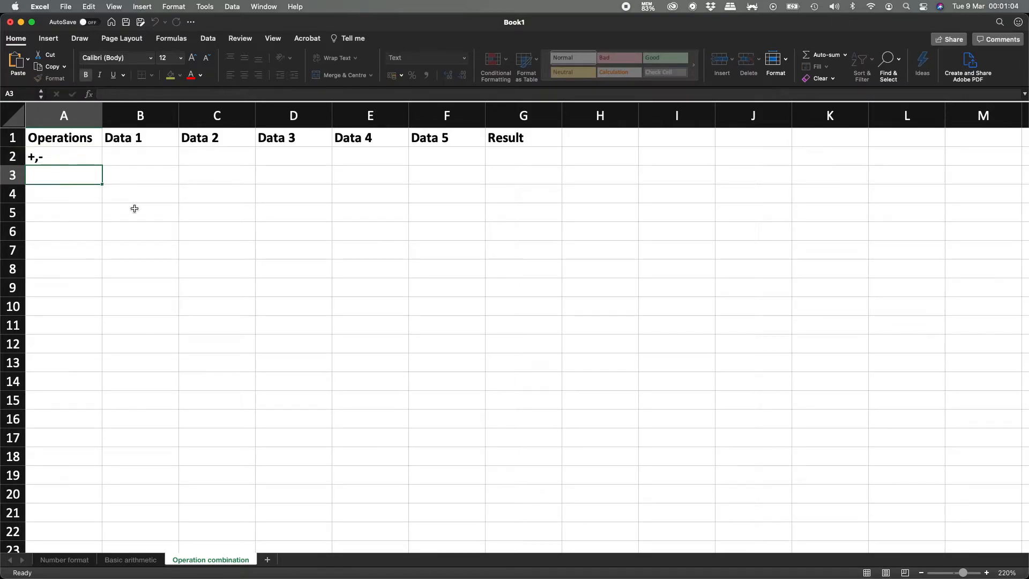
Fill the first data row with 3, 8, 2 and 5 in cells B2 to E2.
key(Up)
key(Right)
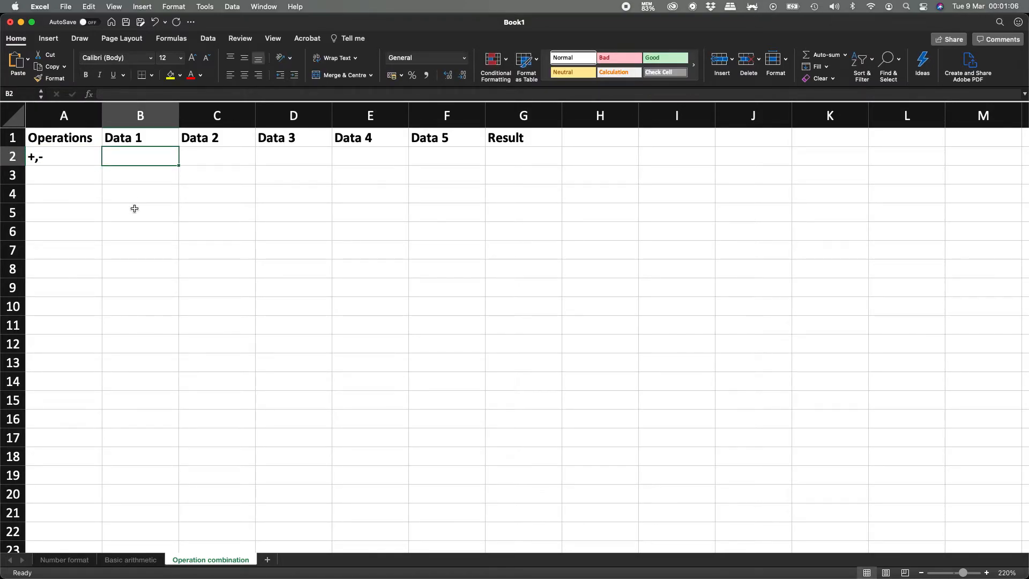
text(3)
key(Tab)
text(8)
key(Tab)
text(2)
key(Tab)
text(5)
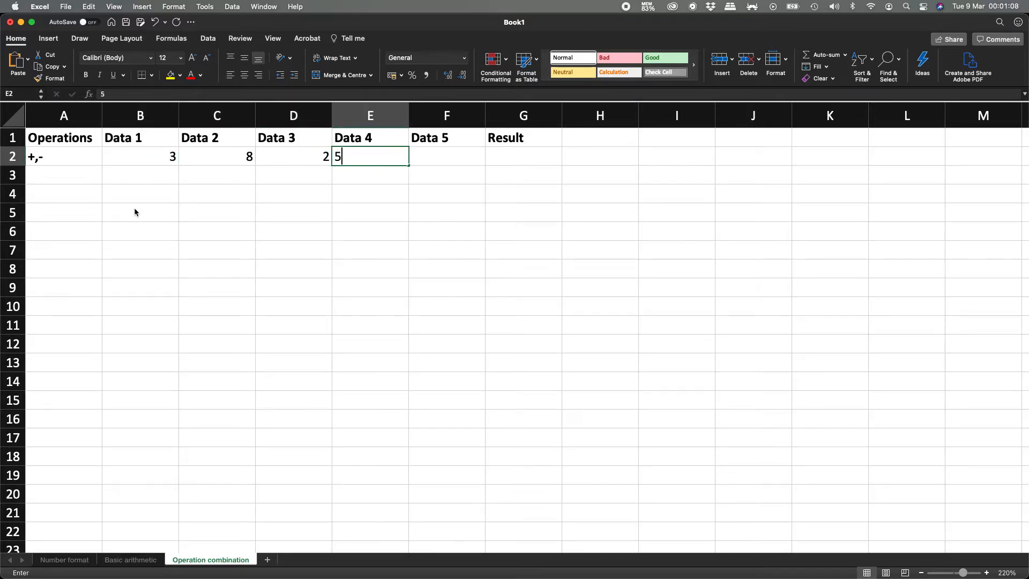
key(Tab)
Enter the formula =B2+C2 in the Result cell G2.
key(Tab)
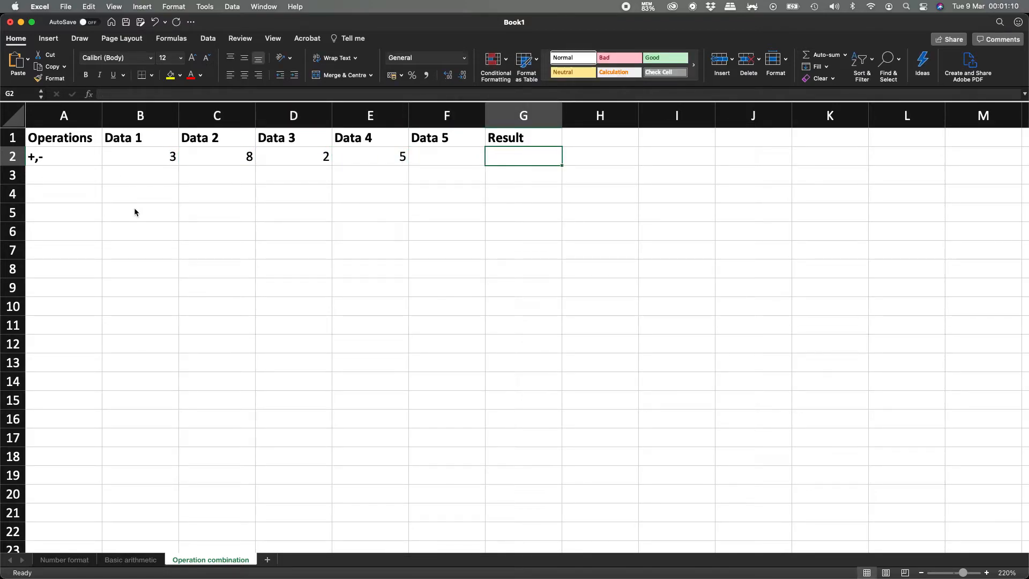
text(=)
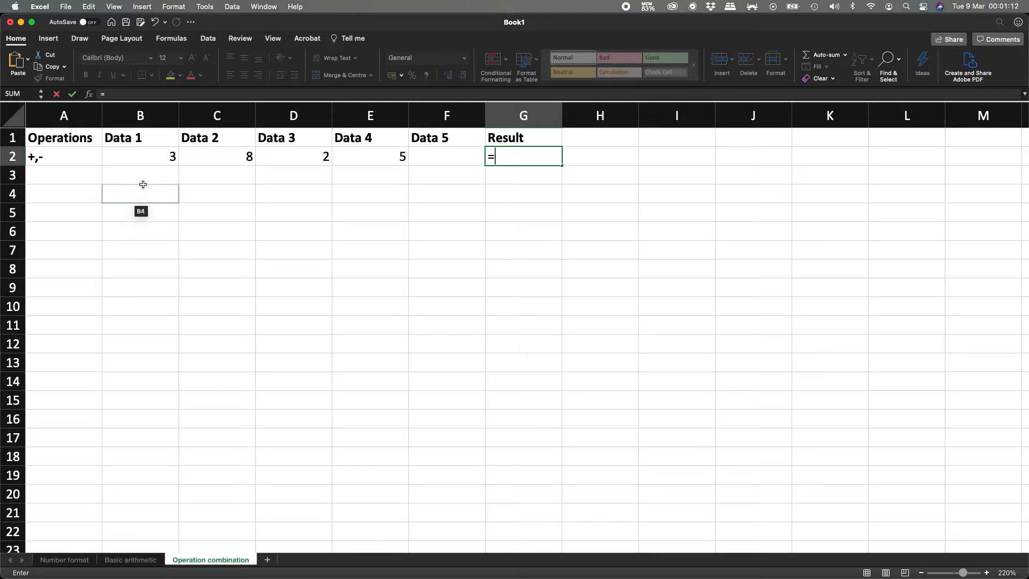
click(158, 159)
text(+)
click(210, 157)
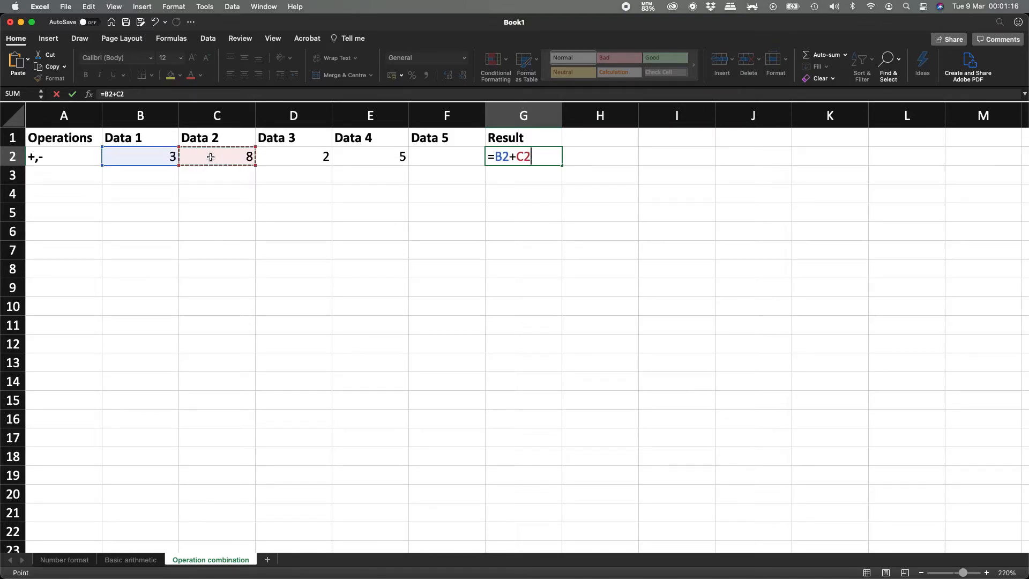
key(Return)
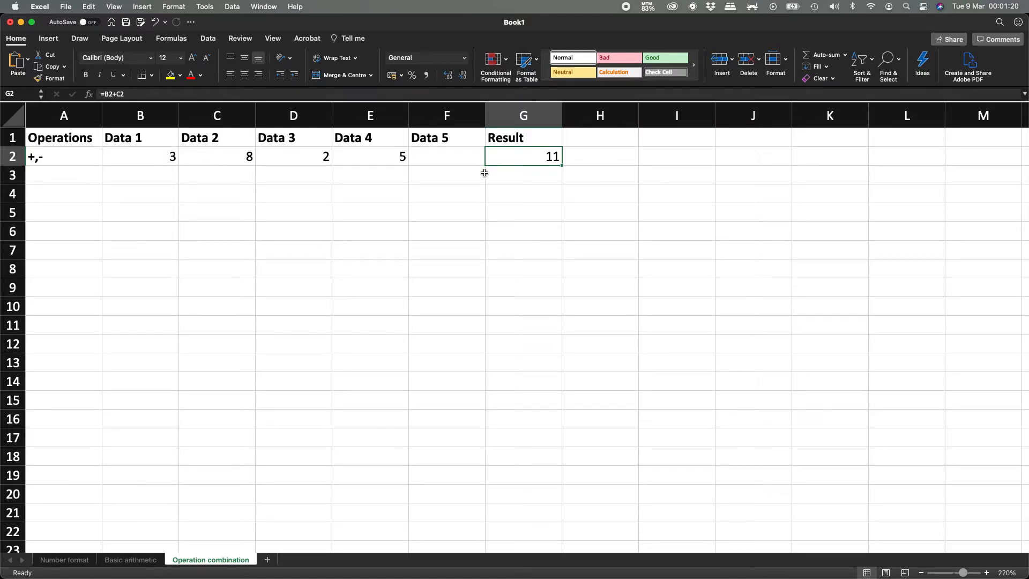
Enclose the B2+C2 sum in G2 in parentheses, giving the formula text =(B2+C2).
double_click(510, 157)
key(Right)
key(Right)
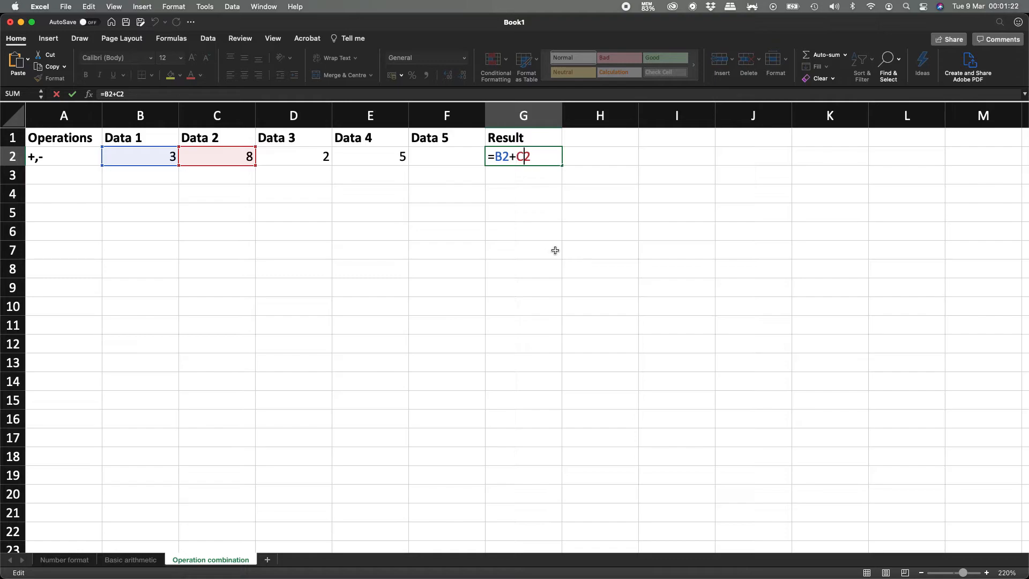
key(Left)
key(Left)
key(Left)
key(Left)
text(()
key(Right)
key(Right)
text())
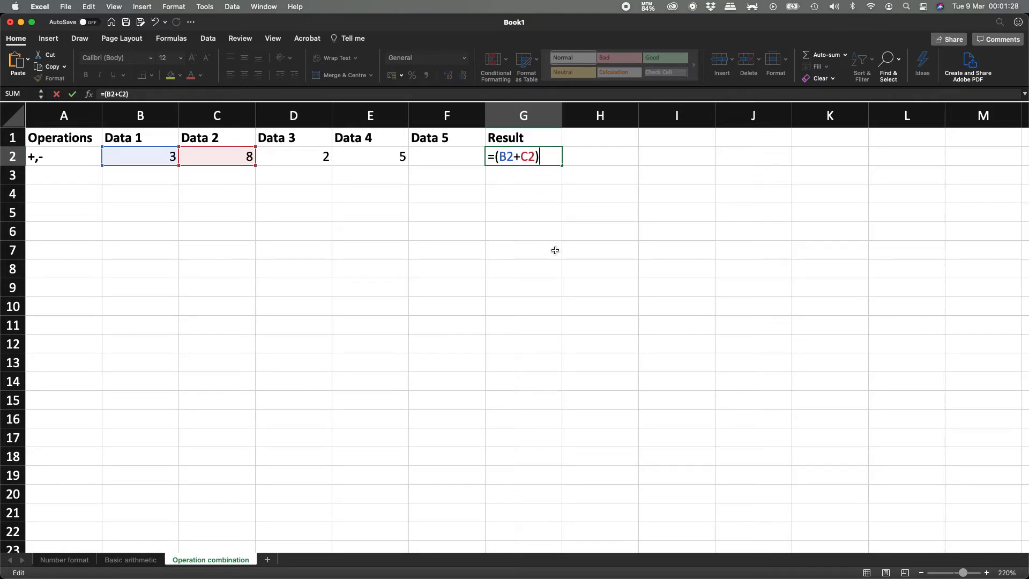
Extend the G2 formula by subtracting the sum of Data 3 and Data 4, making it =(B2+C2)-(D2+E2).
text(-()
click(309, 155)
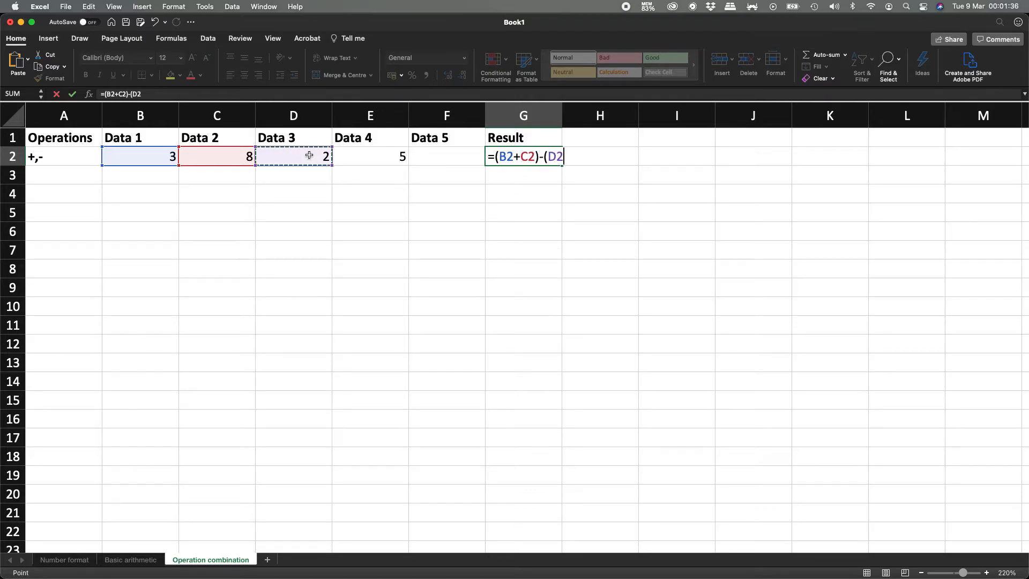
text(+)
click(368, 158)
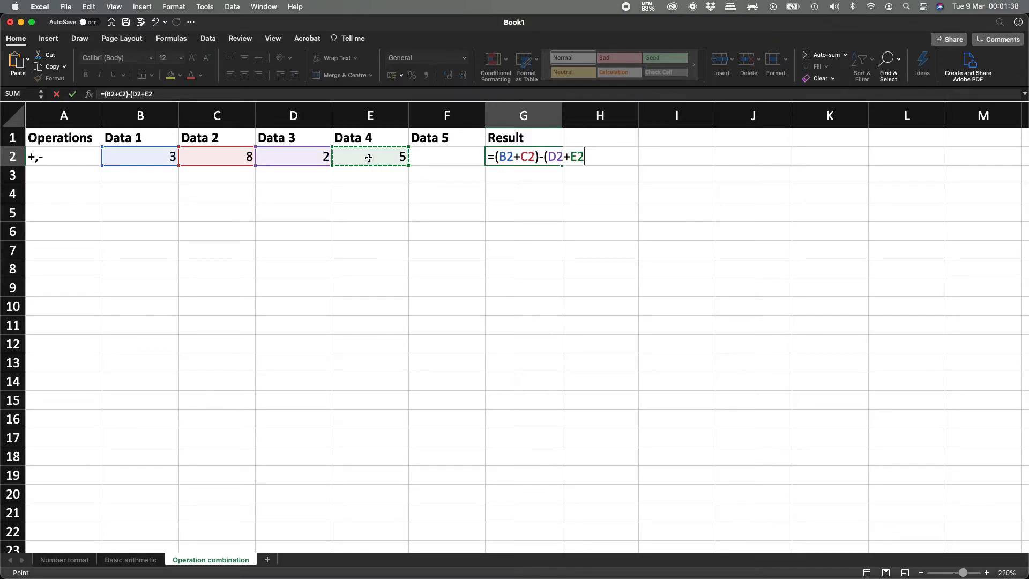
text())
key(Return)
key(Up)
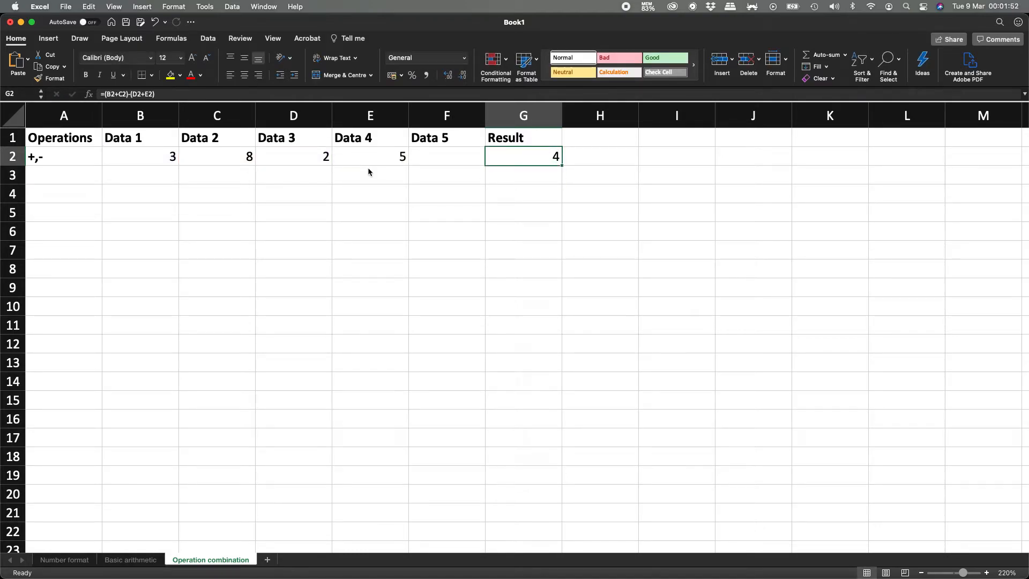
double_click(524, 156)
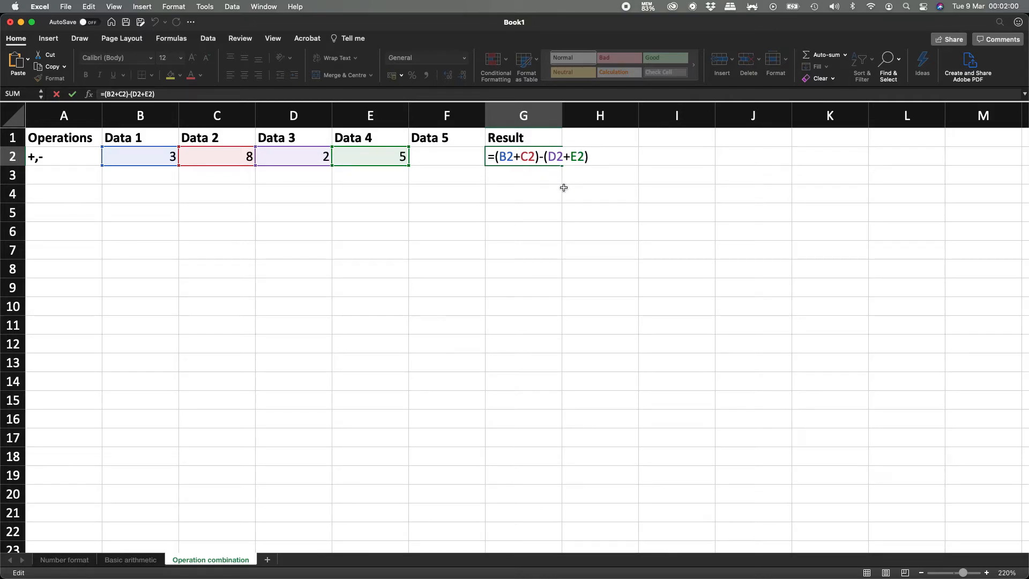
key(Return)
Enter the bold operations label +,* as text in cell A3.
key(Left)
key(Left)
key(Left)
key(Left)
key(Left)
key(Left)
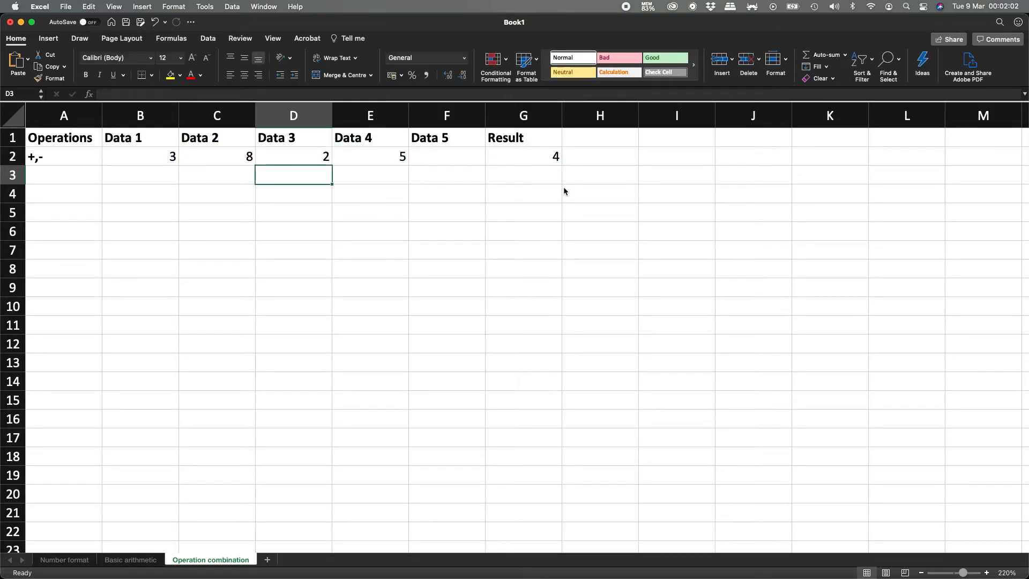
key(super+b)
text('+)
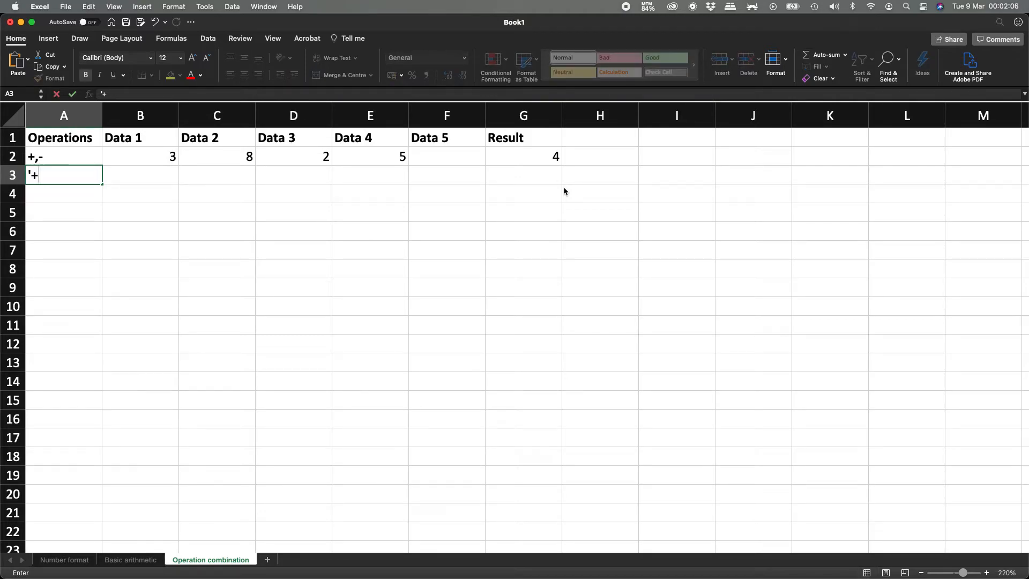
text(,*)
key(Return)
Fill the second data row with 8, 3, 2 and 5 in cells B3 to E3.
key(Up)
key(Right)
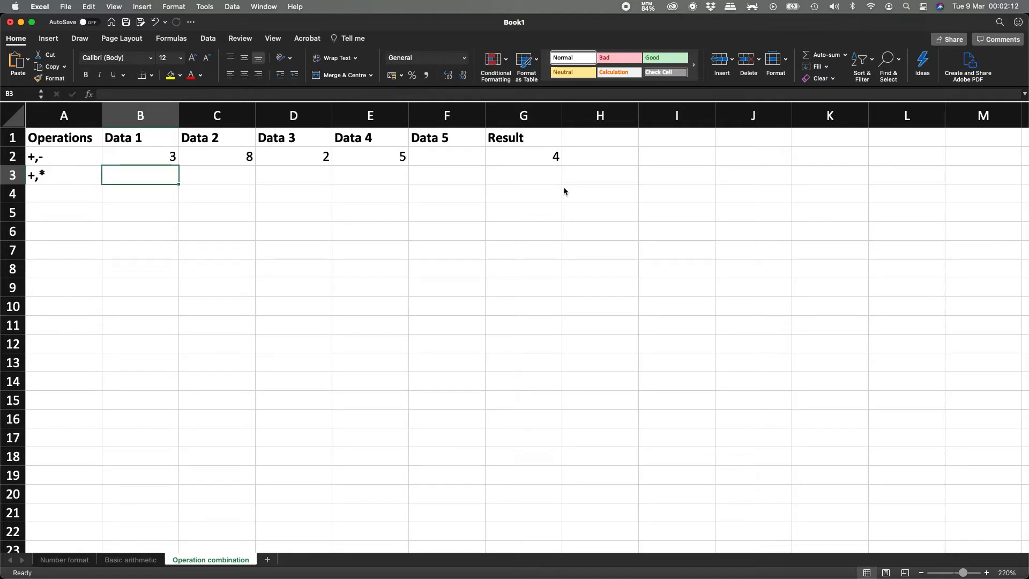
text(8)
key(Tab)
text(3)
key(Tab)
text(2)
key(Tab)
text(5)
key(Tab)
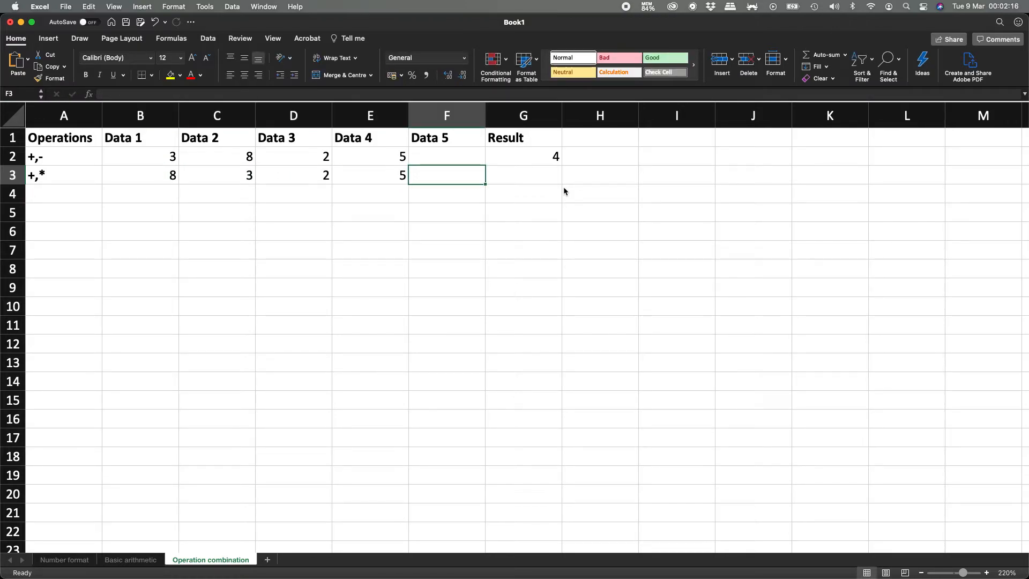
Enter the formula =B3+C3 in the Result cell G3.
key(Tab)
text(=)
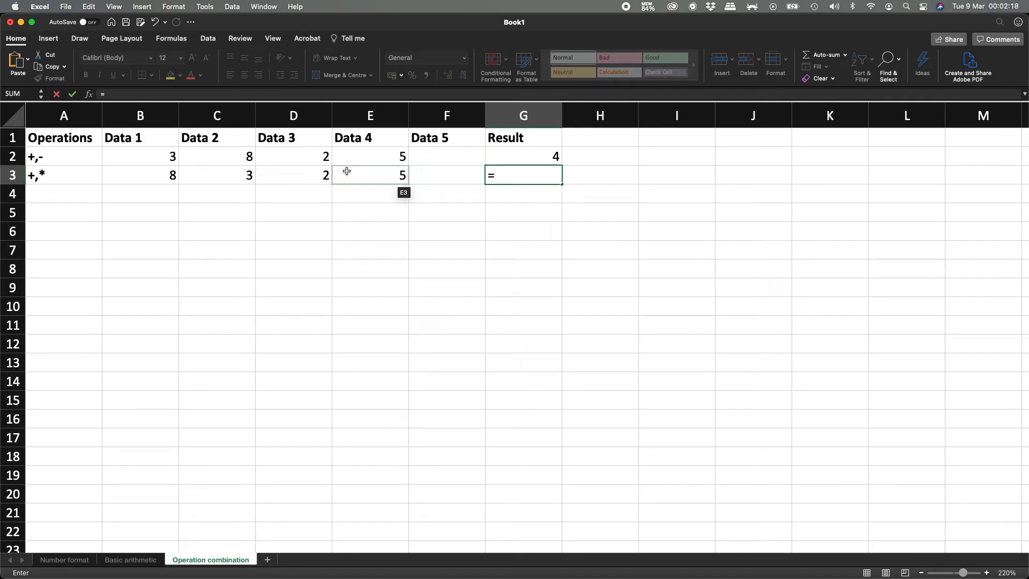
click(163, 171)
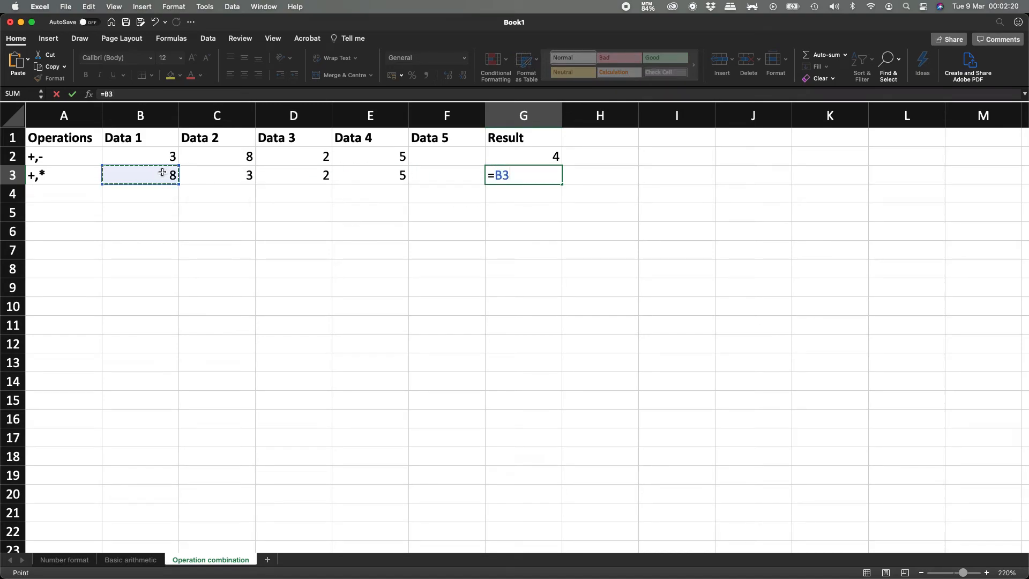
text(*)
key(BackSpace)
text(+)
click(212, 178)
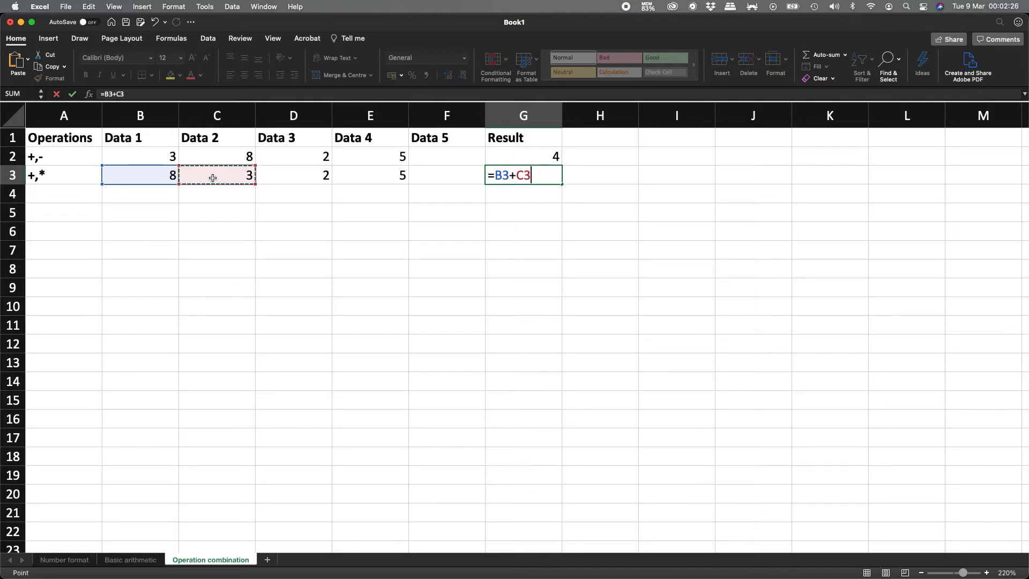
key(Return)
key(Up)
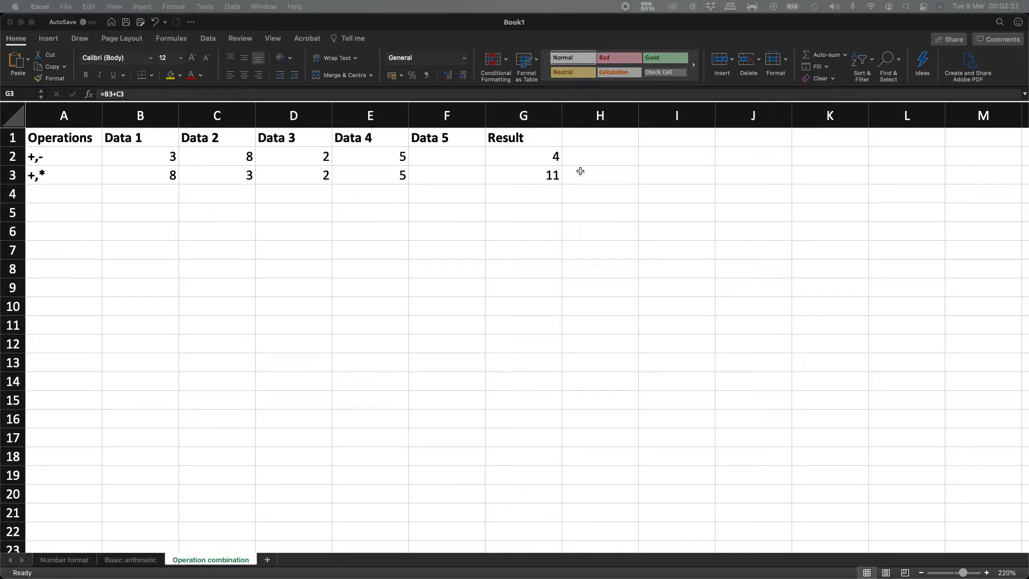
Enclose the B3+C3 sum in G3 in parentheses, giving the formula text =(B3+C3).
double_click(543, 173)
text())
key(Left)
key(Left)
key(Left)
key(Left)
text(()
key(Right)
key(Right)
key(Right)
key(Right)
key(Right)
key(Right)
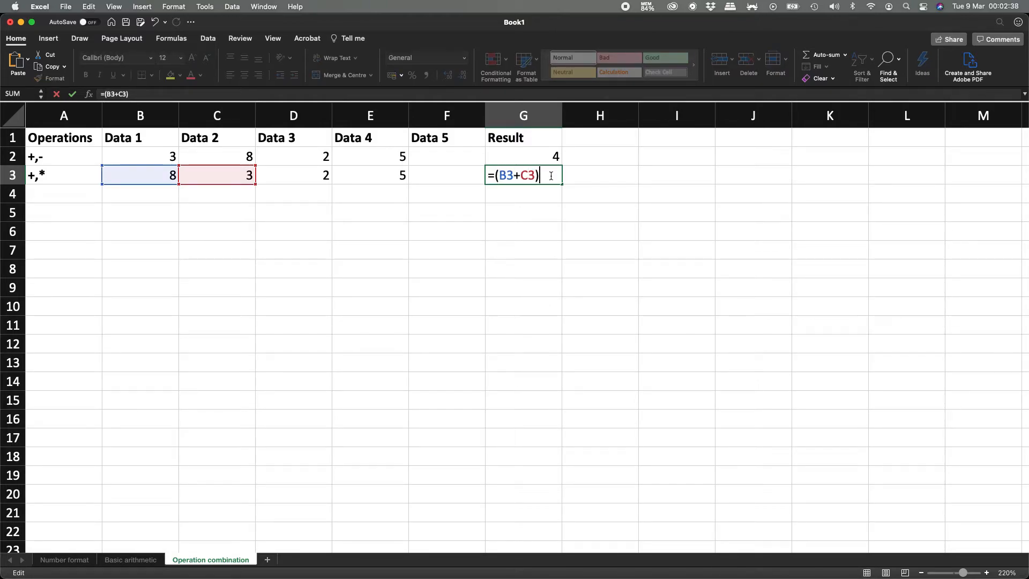
Extend the G3 formula by multiplying by the sum of Data 3 and Data 4, making it =(B3+C3)*(D3+E3).
text(*()
click(312, 177)
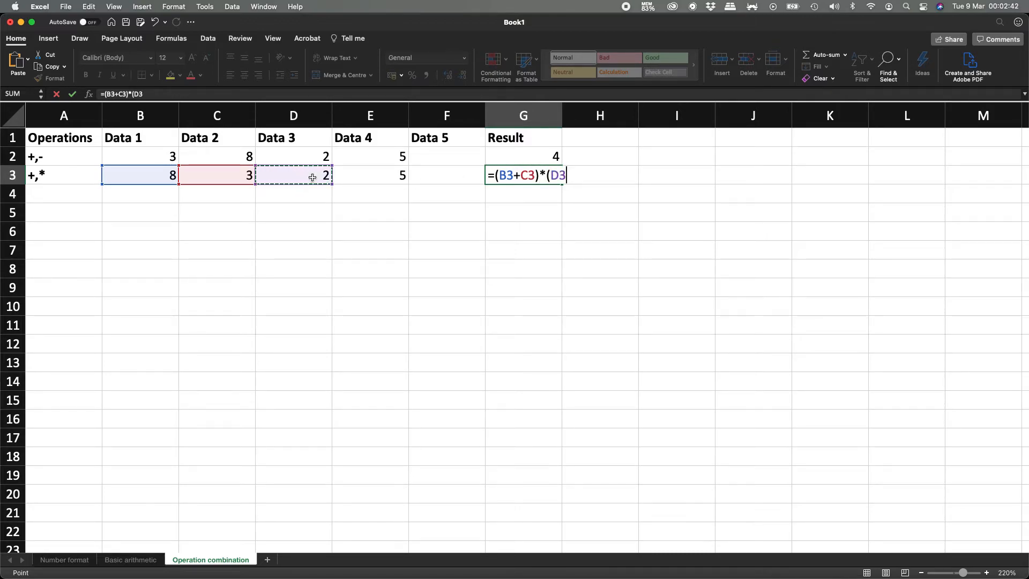
text(+)
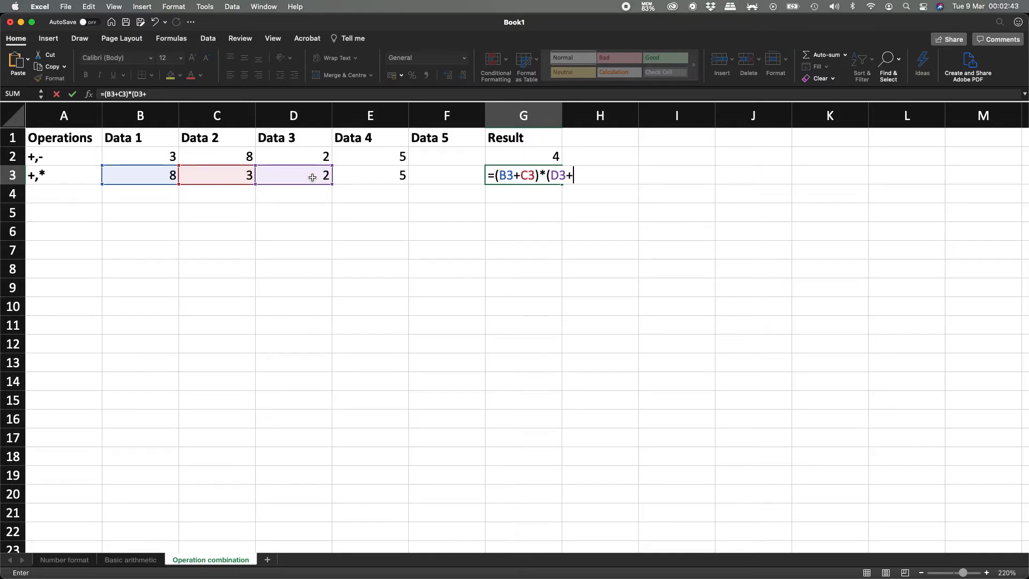
click(362, 178)
text())
key(Return)
key(Up)
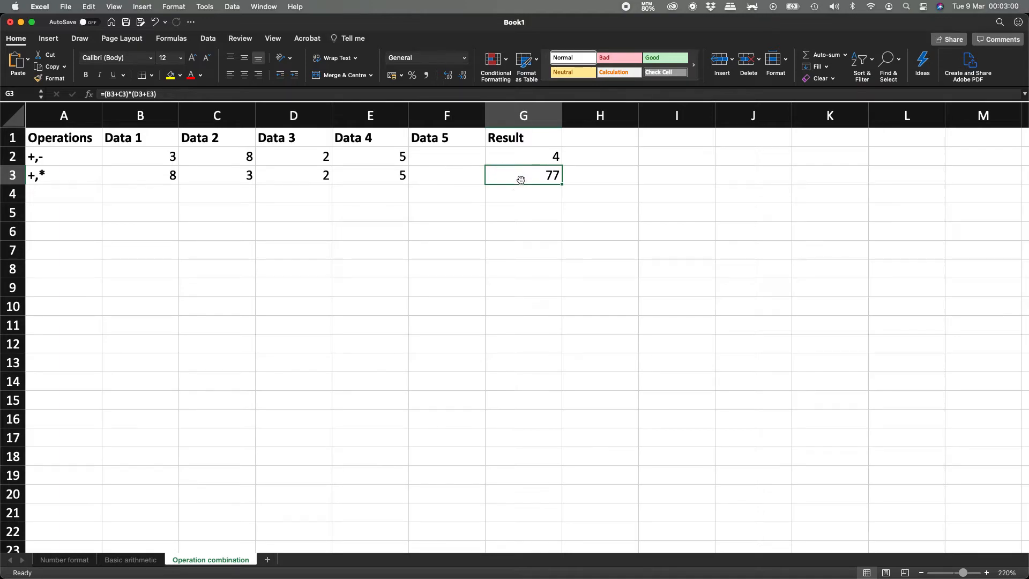
Enter the operations label +,-,* as text in cell A4.
key(Return)
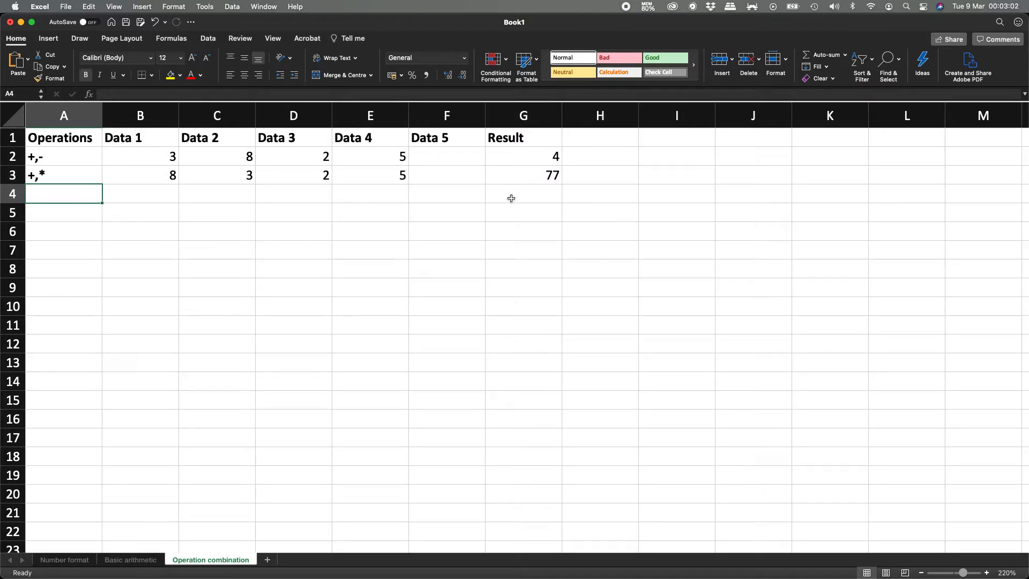
text('+,-,*)
key(Return)
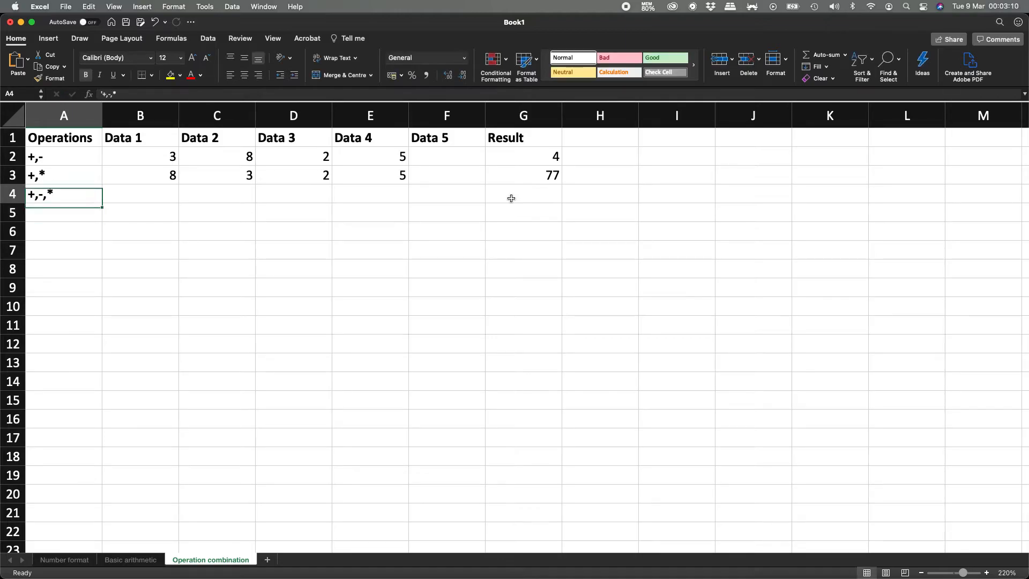
Fill the third data row with 3, 4, 8, 2 and 4 in cells B4 to F4 and select that range.
key(Up)
key(Right)
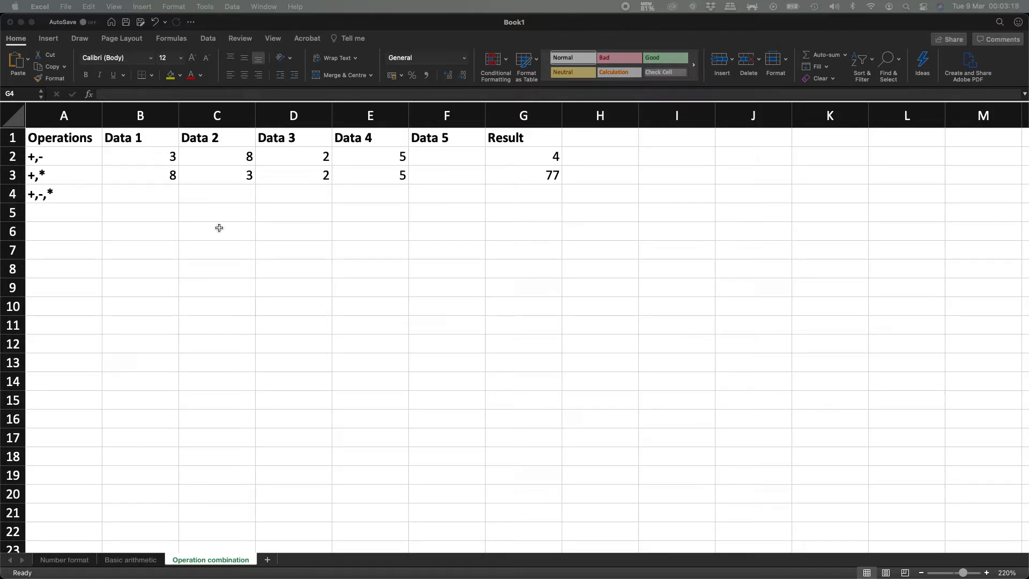
click(156, 199)
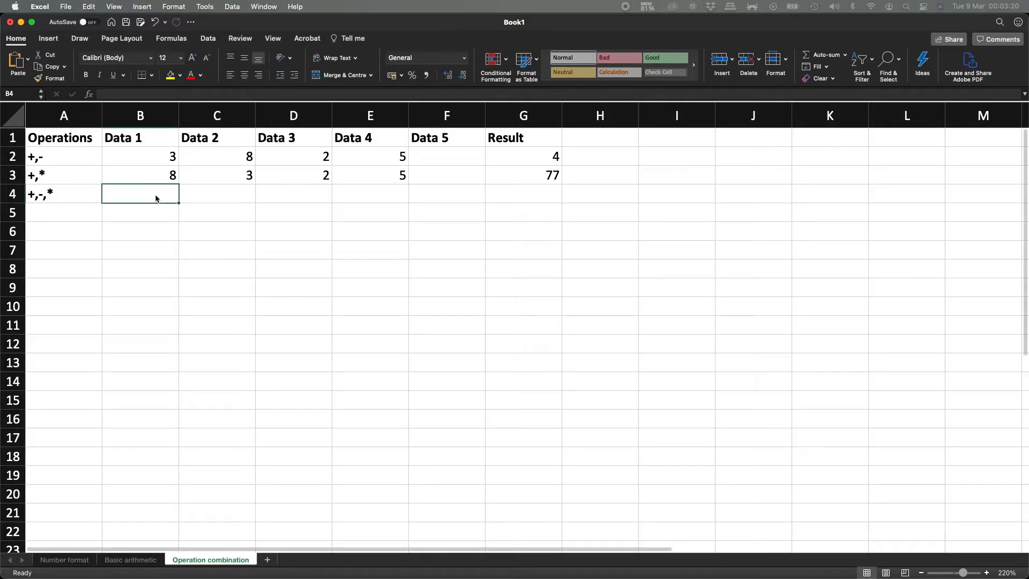
text(3)
key(Tab)
text(4)
key(Tab)
text(8)
key(Tab)
text(2)
key(Tab)
text(4)
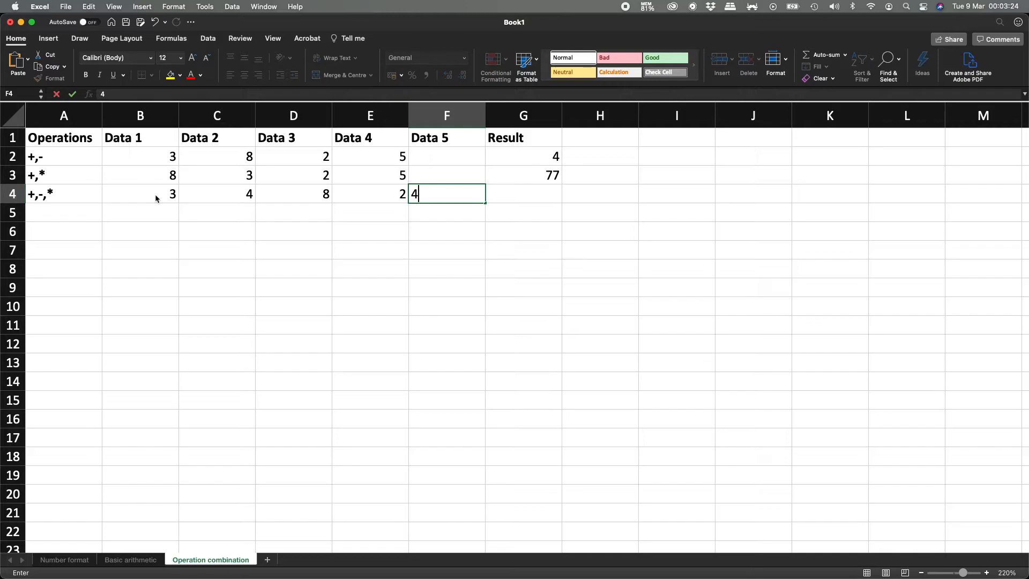
key(Tab)
key(Left)
shift+click(155, 194)
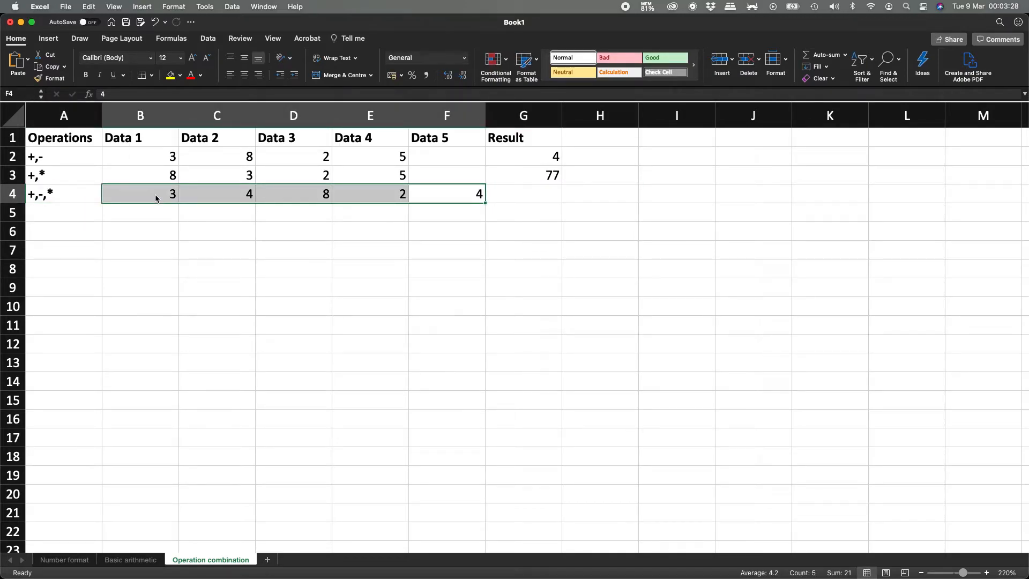
Start the G4 result formula with an opening parenthesis and the sum of Data 1 and Data 2, =(B4+C4.
key(Right)
key(Right)
key(Left)
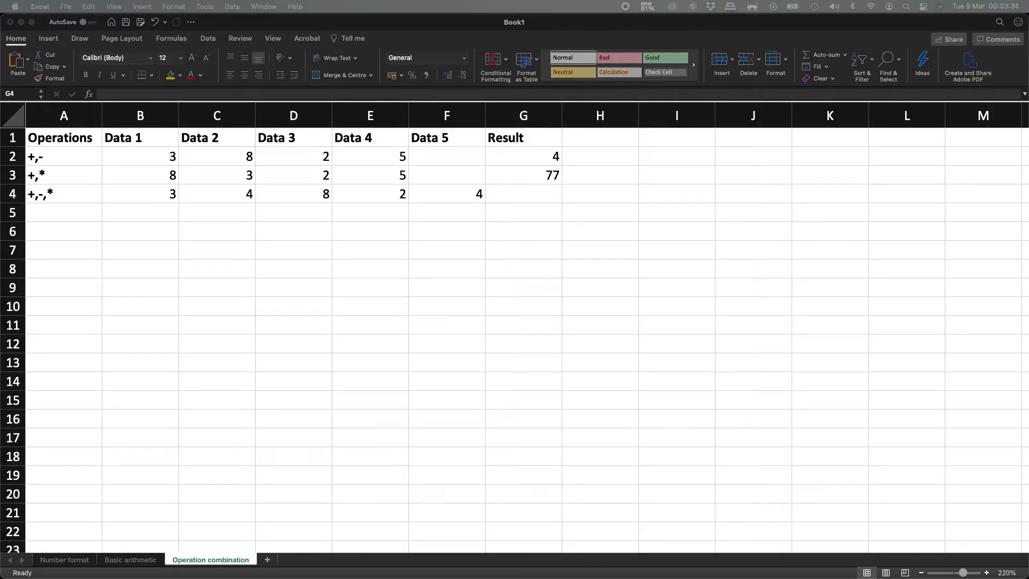
click(517, 199)
text(=)
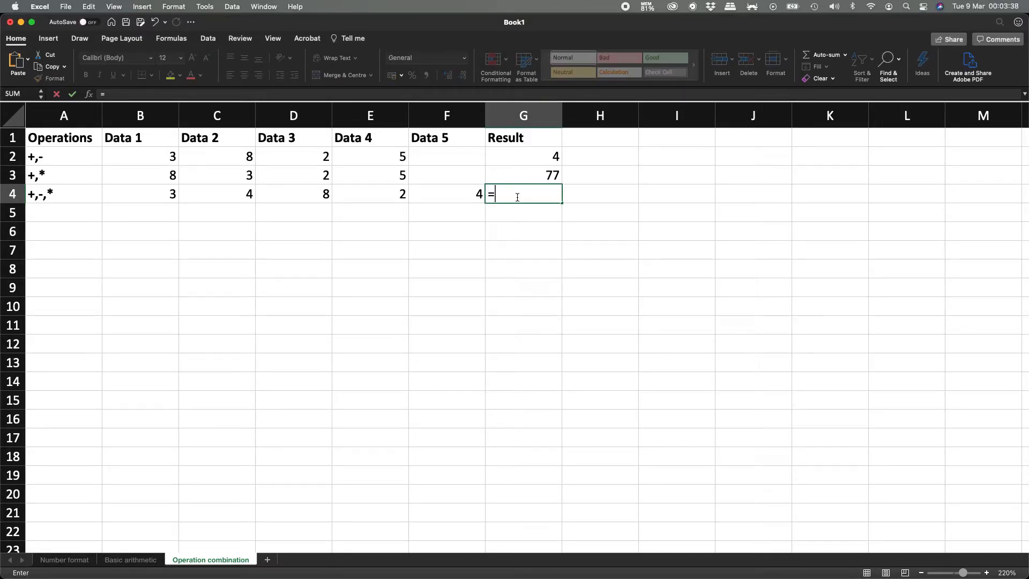
text(()
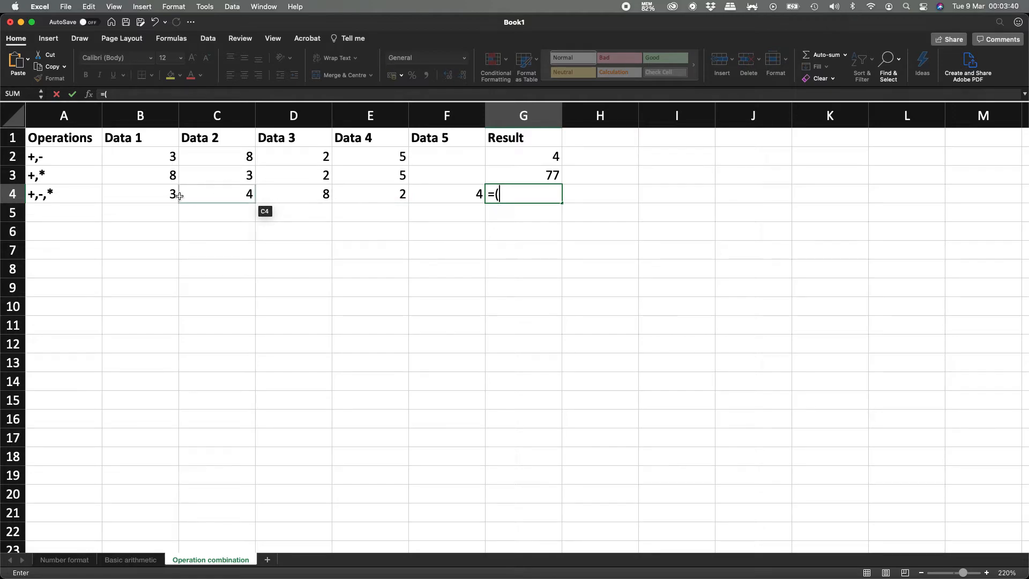
click(159, 197)
text(+)
click(200, 200)
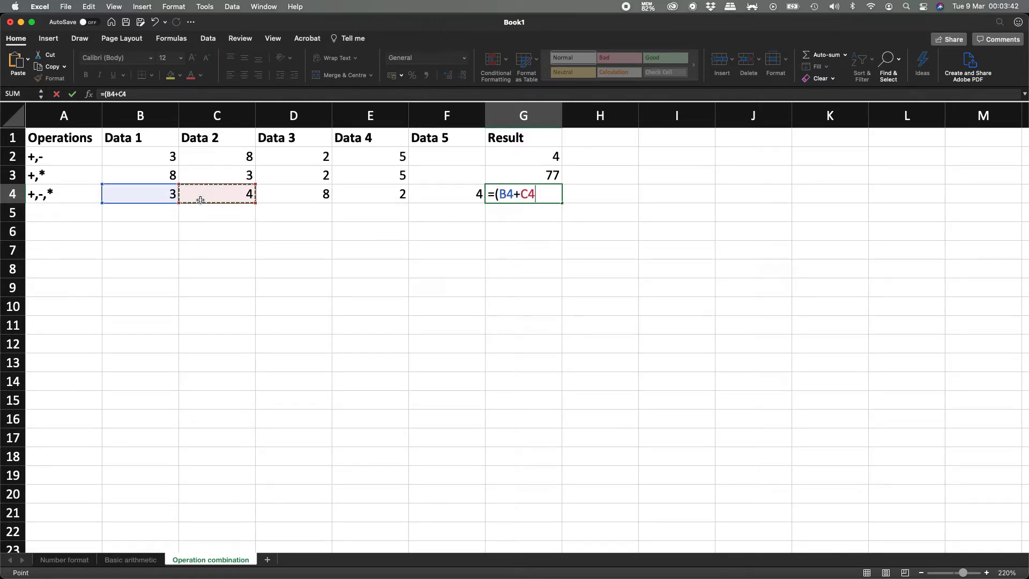
Close the first sum in G4 and subtract the parenthesised sum of Data 3 and Data 4, making =(B4+C4)-(D4+E4).
text()-()
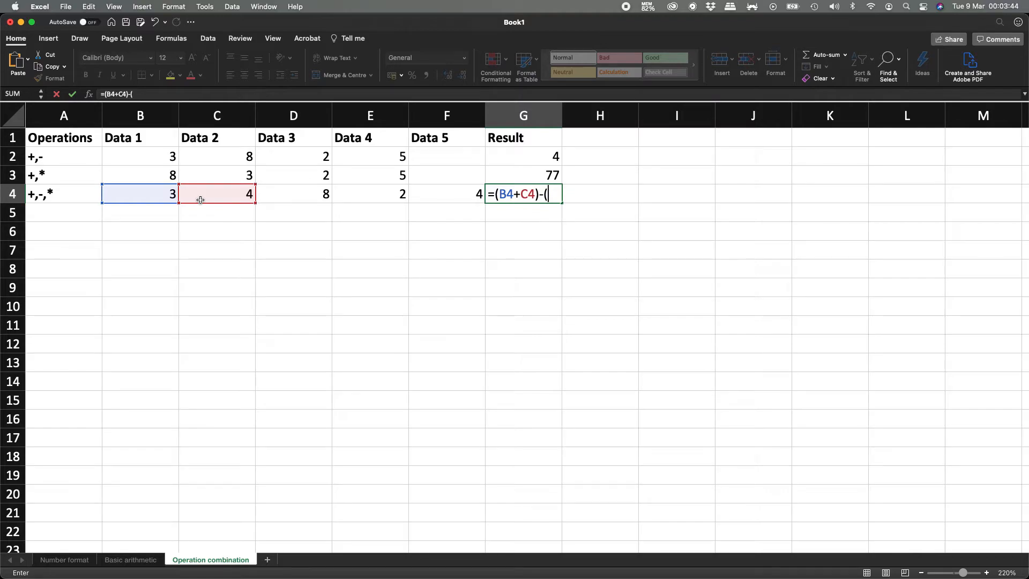
click(304, 193)
text(+)
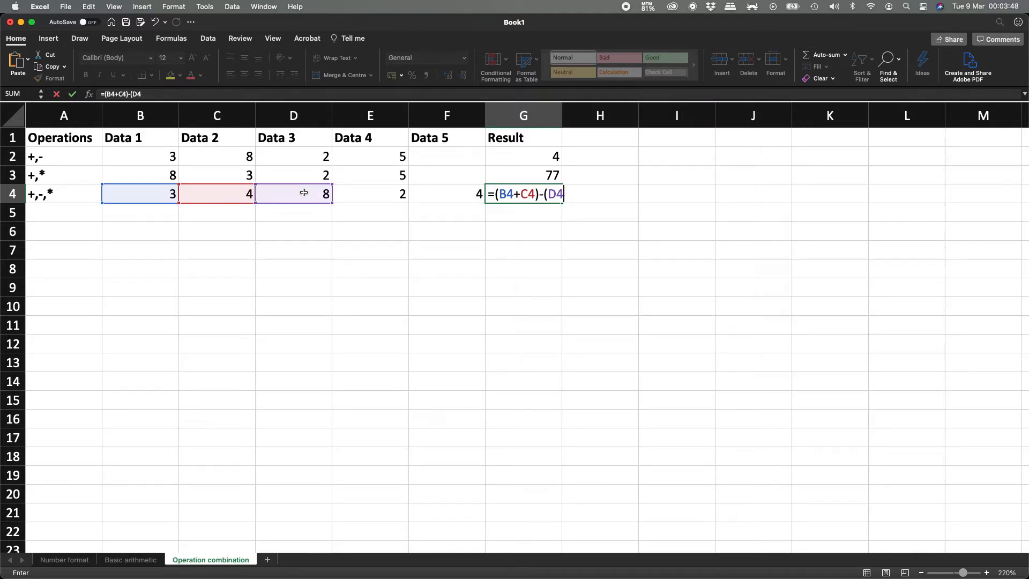
click(392, 193)
text())
key(Return)
key(Up)
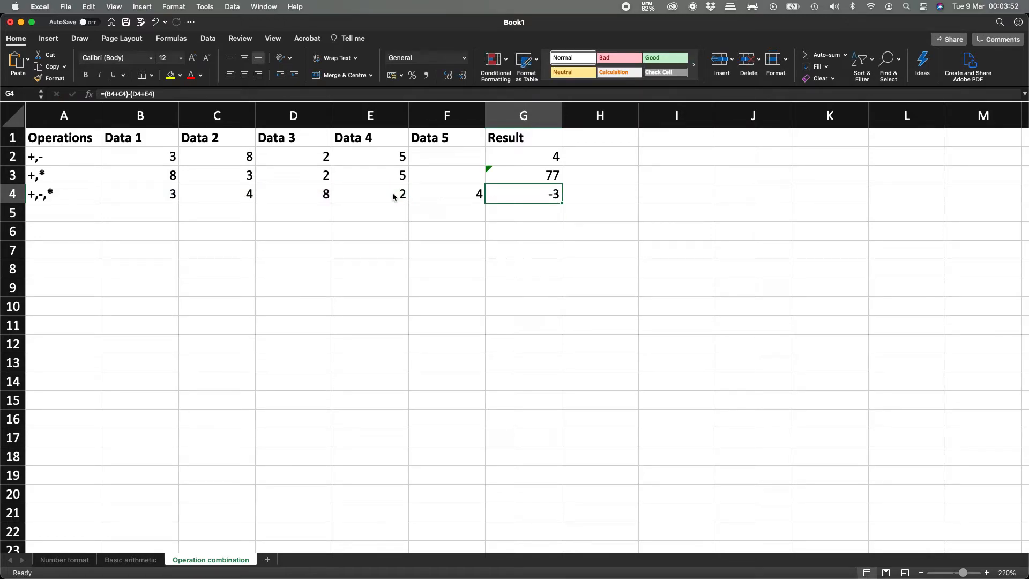
Enclose the whole G4 expression in an outer pair of parentheses, making =((B4+C4)-(D4+E4)).
click(455, 193)
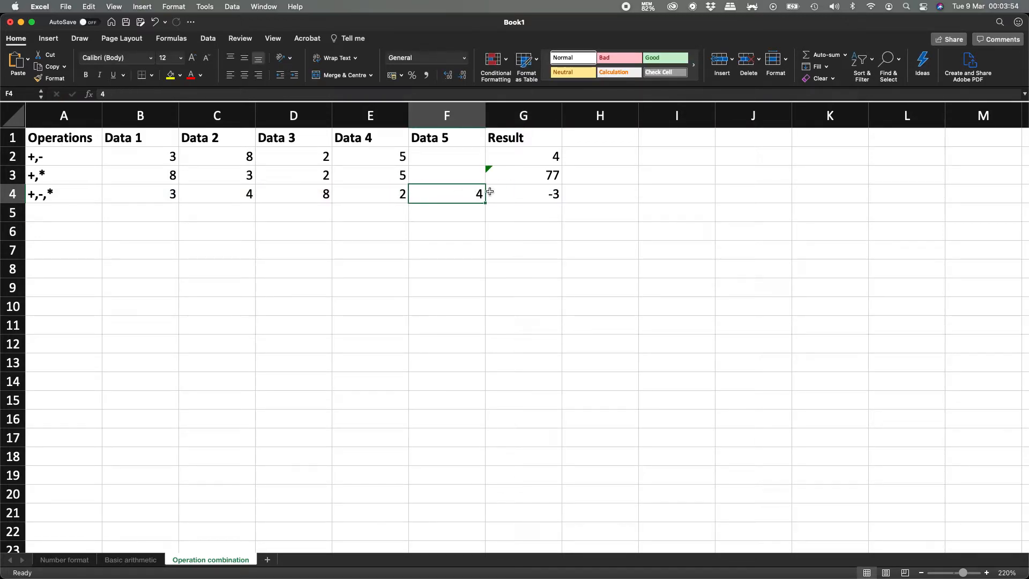
double_click(532, 195)
key(Left)
key(Left)
key(Left)
key(Left)
key(Left)
key(Left)
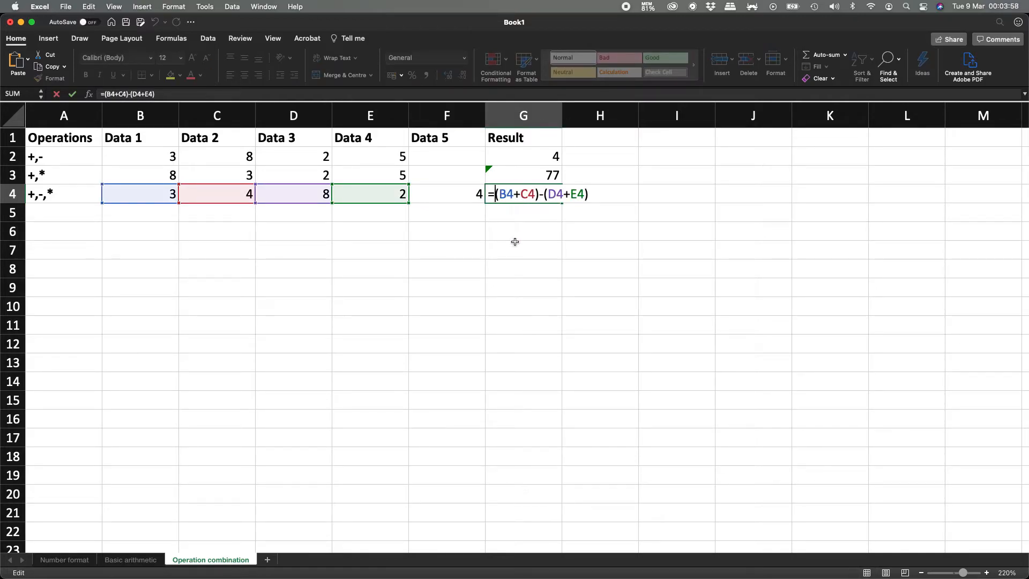
text(()
click(595, 197)
text())
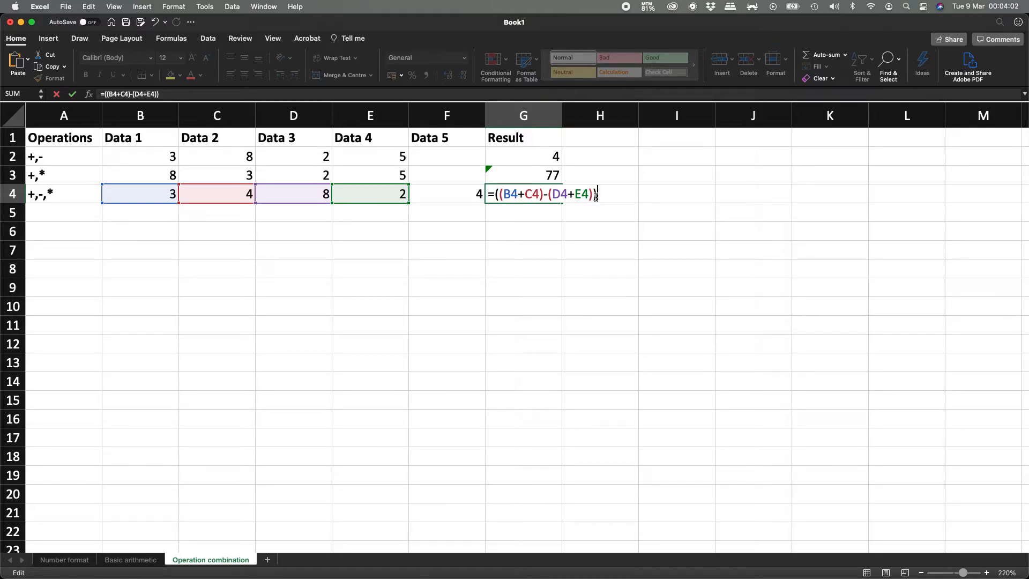
Multiply the bracketed G4 expression by Data 5, check the parenthesis pairs and commit =((B4+C4)-(D4+E4))*F4.
text(*)
click(445, 194)
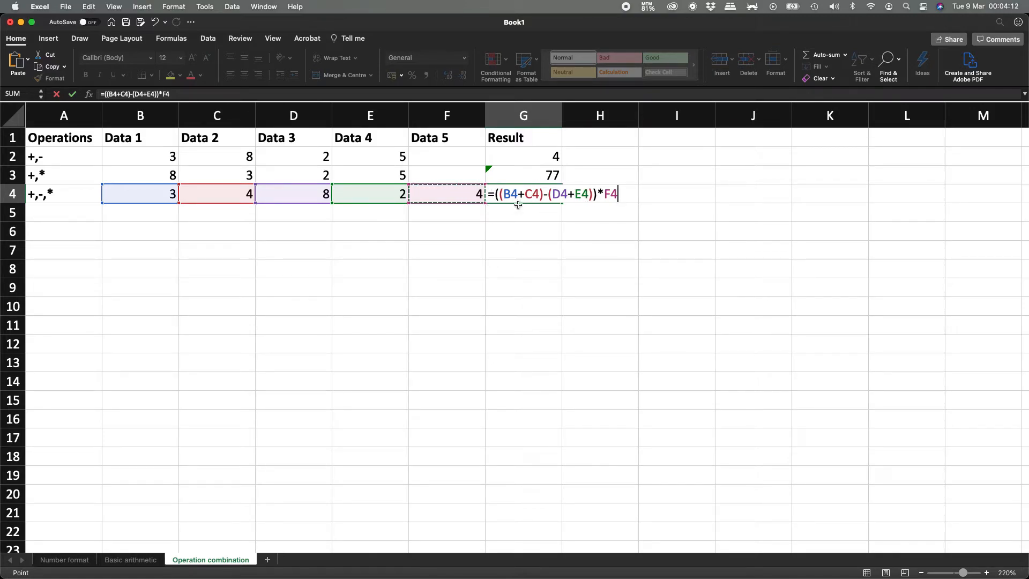
click(498, 194)
click(594, 195)
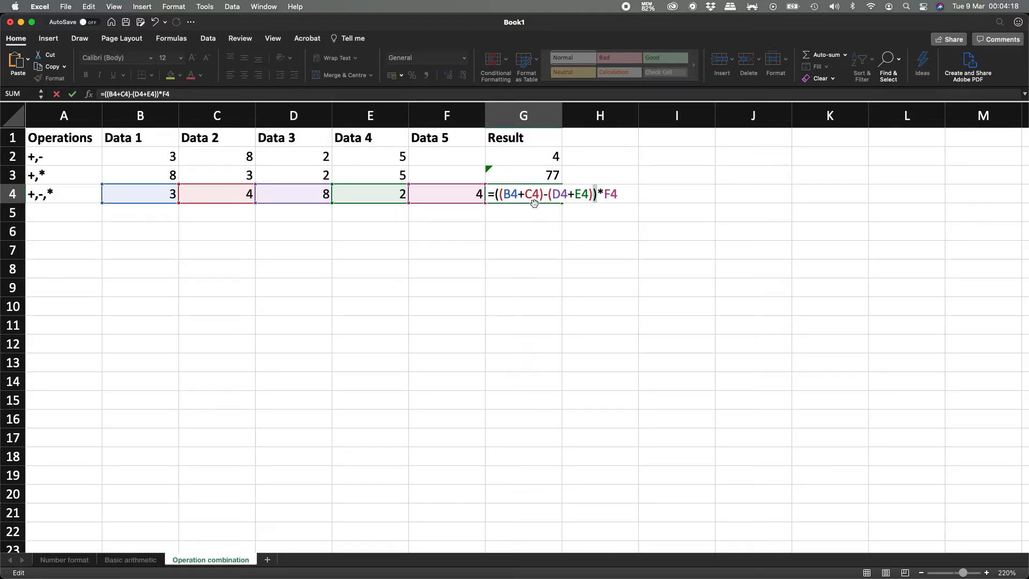
click(501, 195)
click(540, 195)
text())
click(595, 194)
key(BackSpace)
click(589, 195)
key(Return)
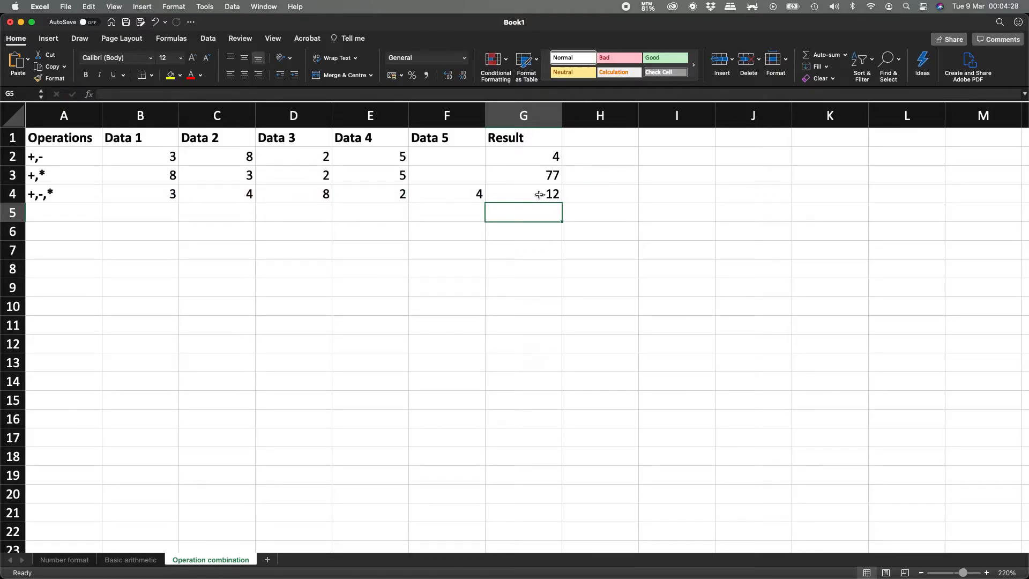
click(529, 202)
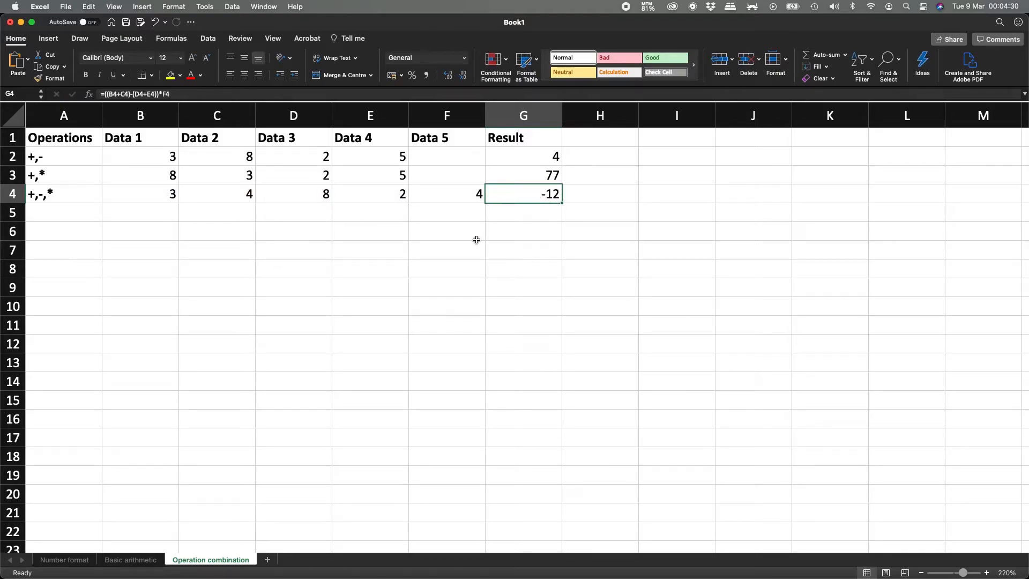
Enter the operations label +,-,*,/ as text in cell A5.
key(Return)
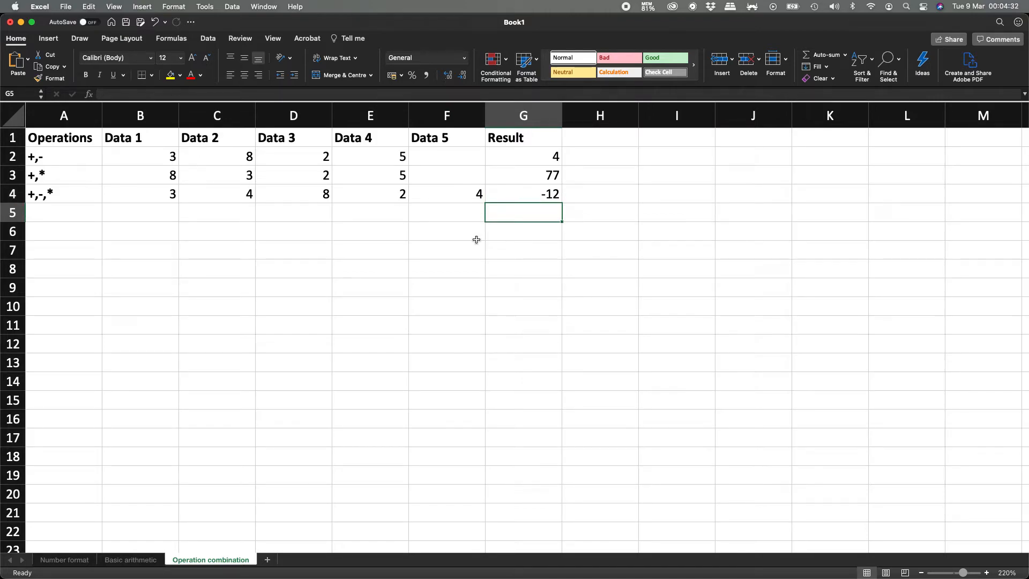
key(Home)
text(+)
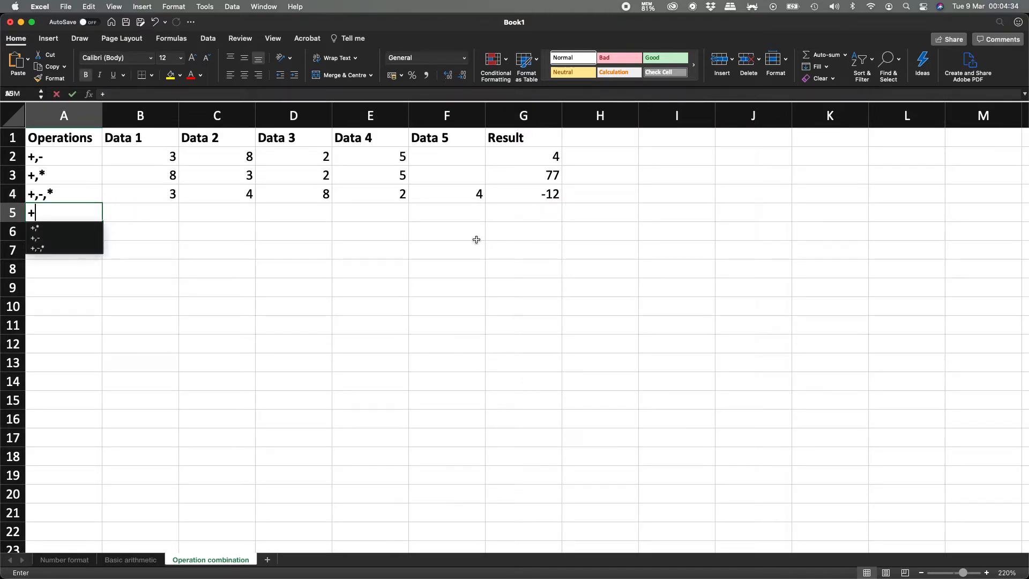
text(,-<*)
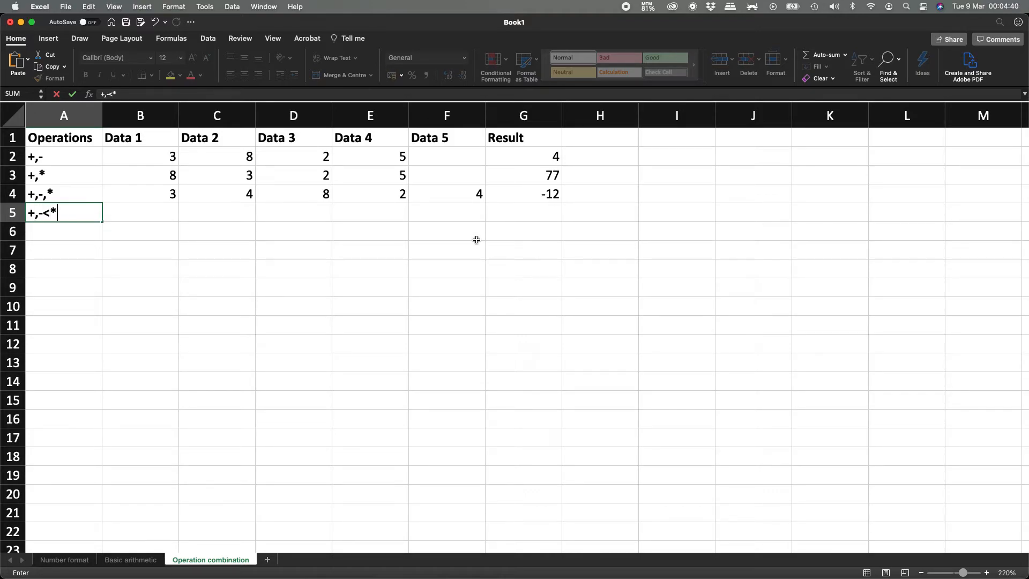
key(BackSpace)
key(BackSpace)
text(,*,/)
key(Return)
key(Return)
text(')
key(Tab)
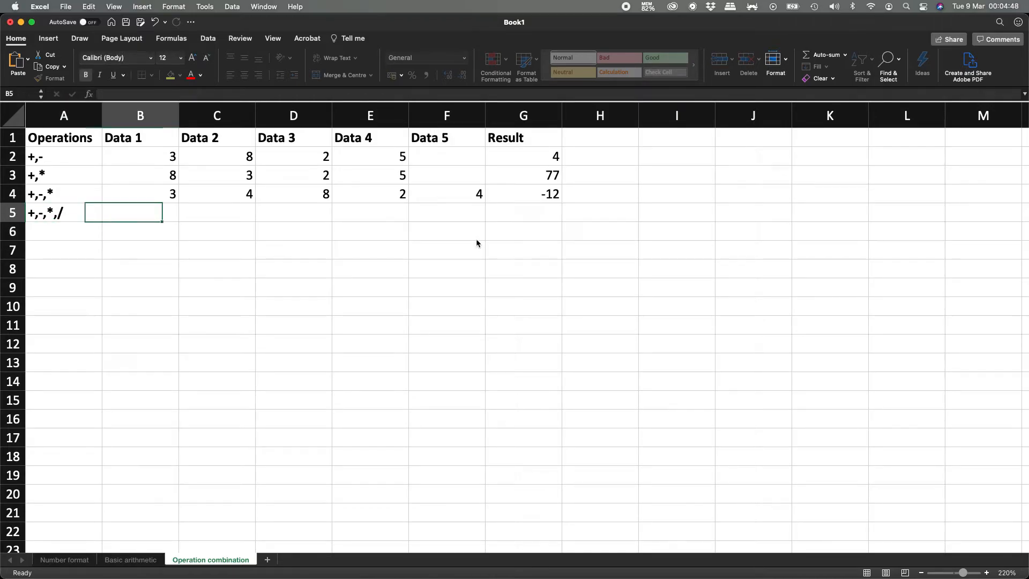
text(3)
key(Tab)
text(4)
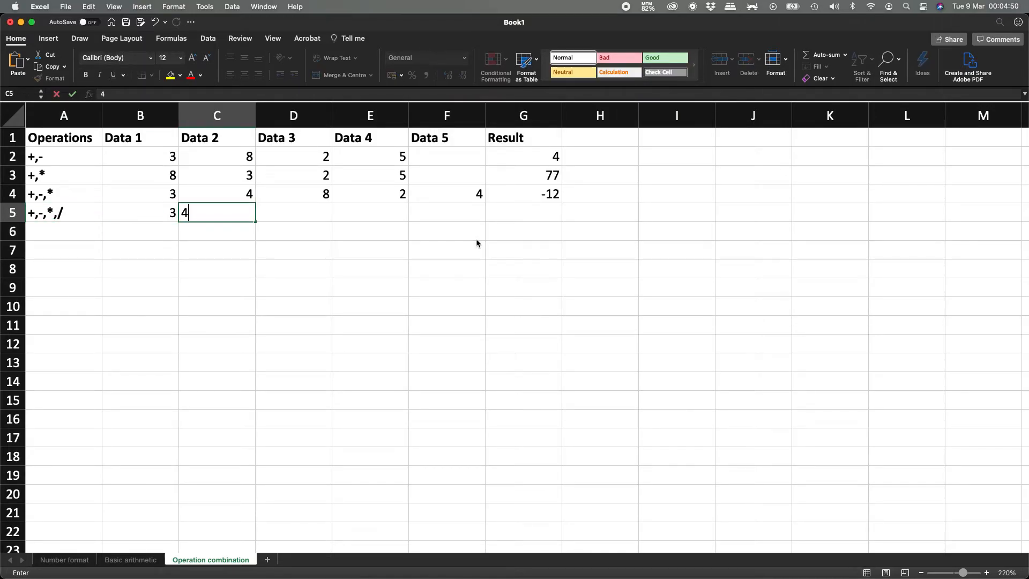
key(BackSpace)
key(Escape)
key(Left)
key(BackSpace)
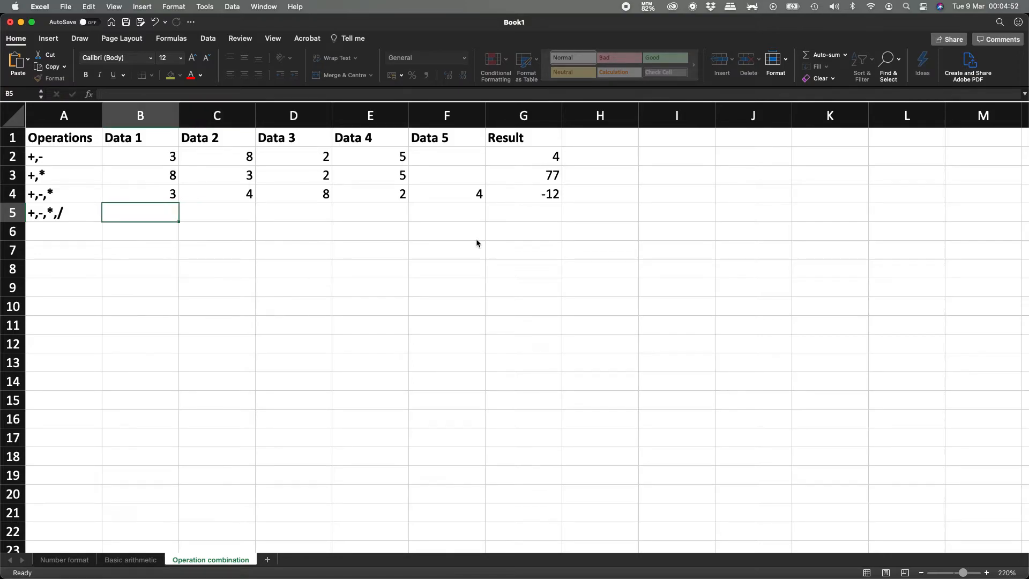
text(7)
key(Tab)
text(3)
key(shift+Tab)
Fill the fourth data row with 9, 4, 7, 2 and 5 in cells B5 to F5.
text(9)
key(Tab)
text(4)
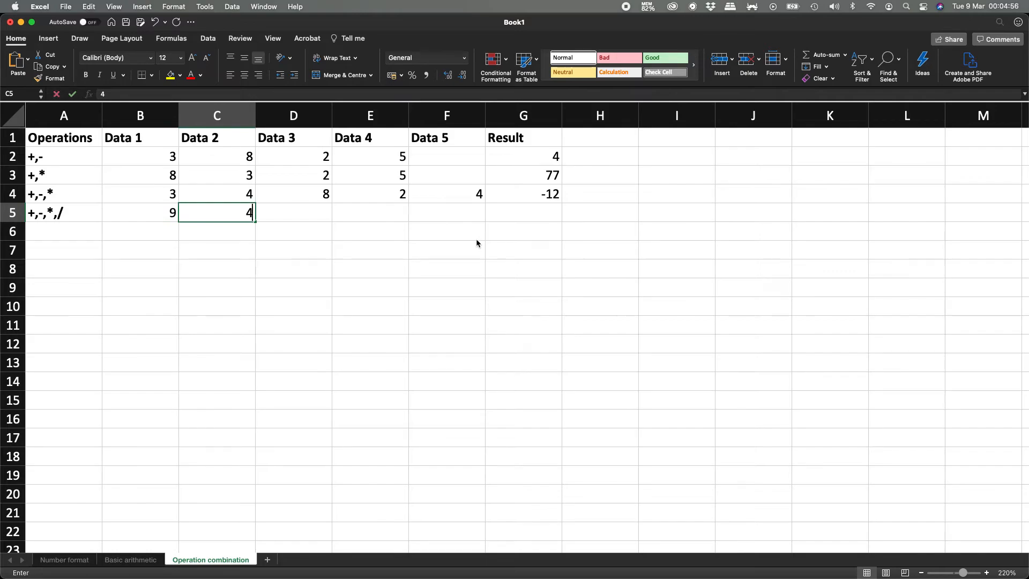
key(Tab)
text(7)
key(Tab)
text(2)
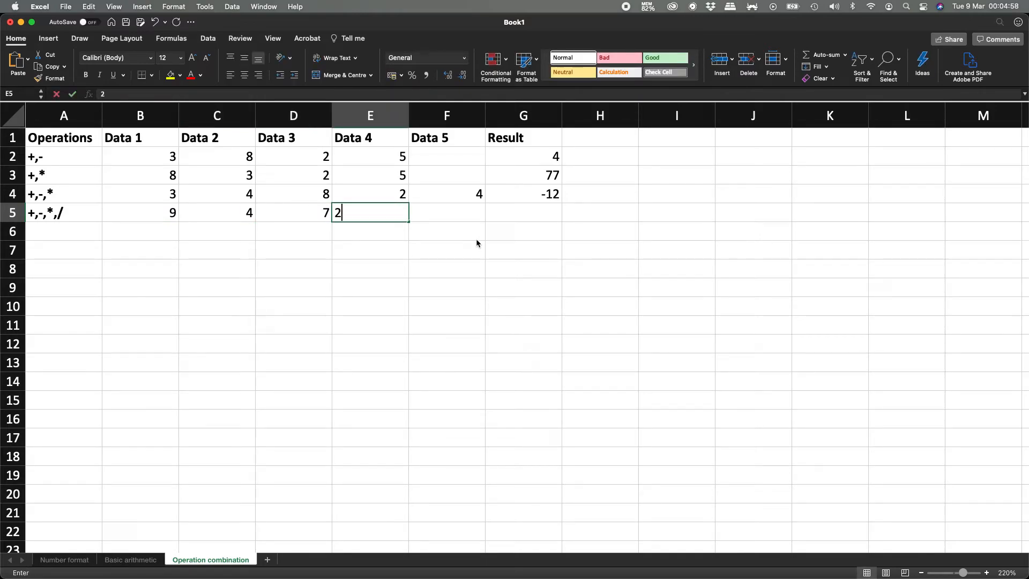
key(Tab)
text(5)
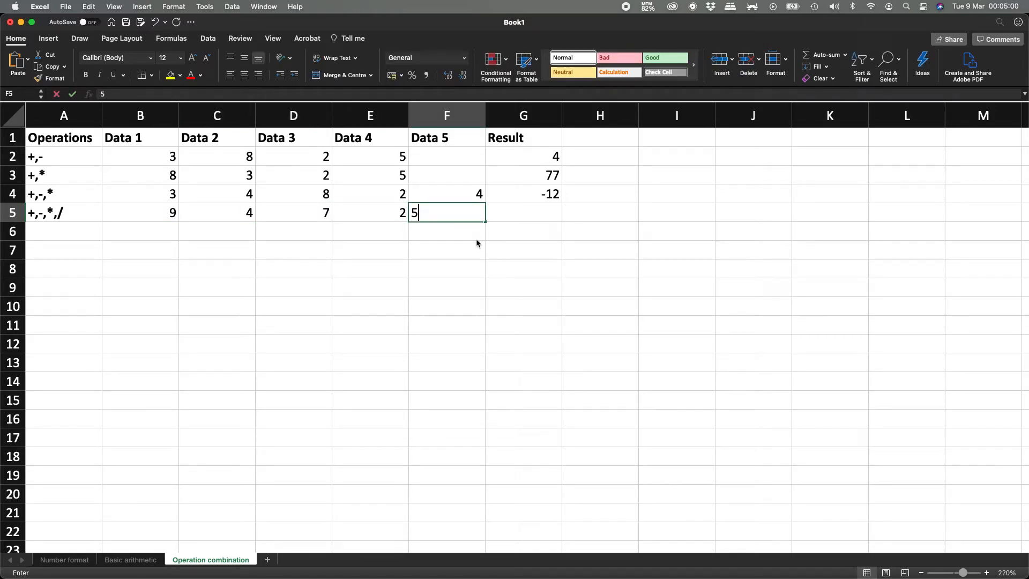
key(Tab)
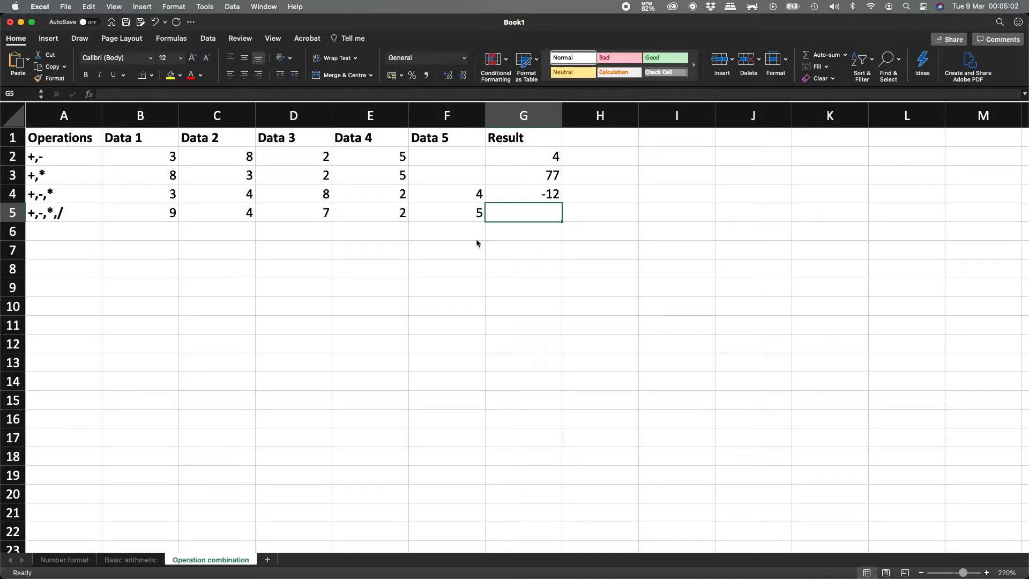
text(=)
key(BackSpace)
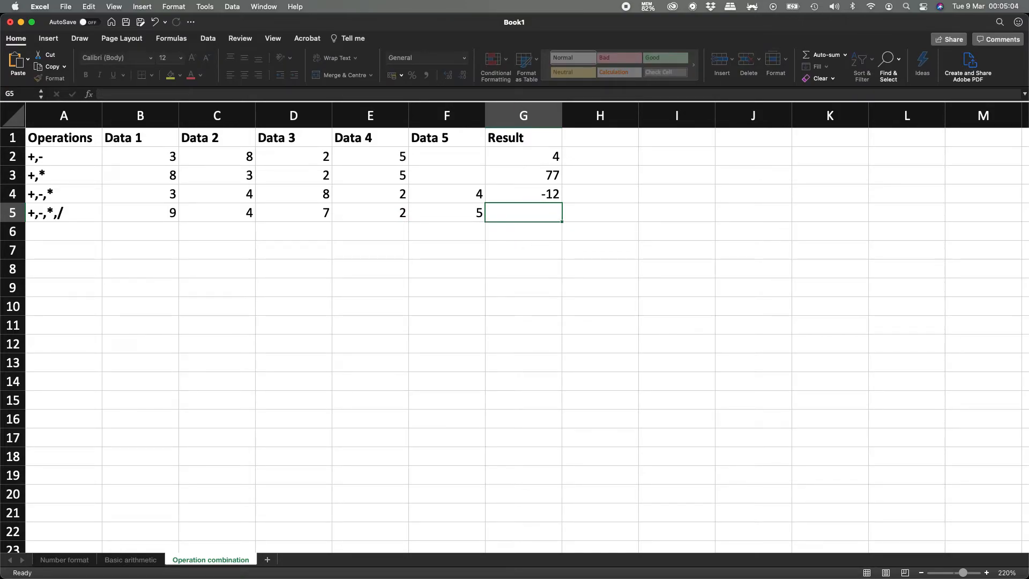
key(Escape)
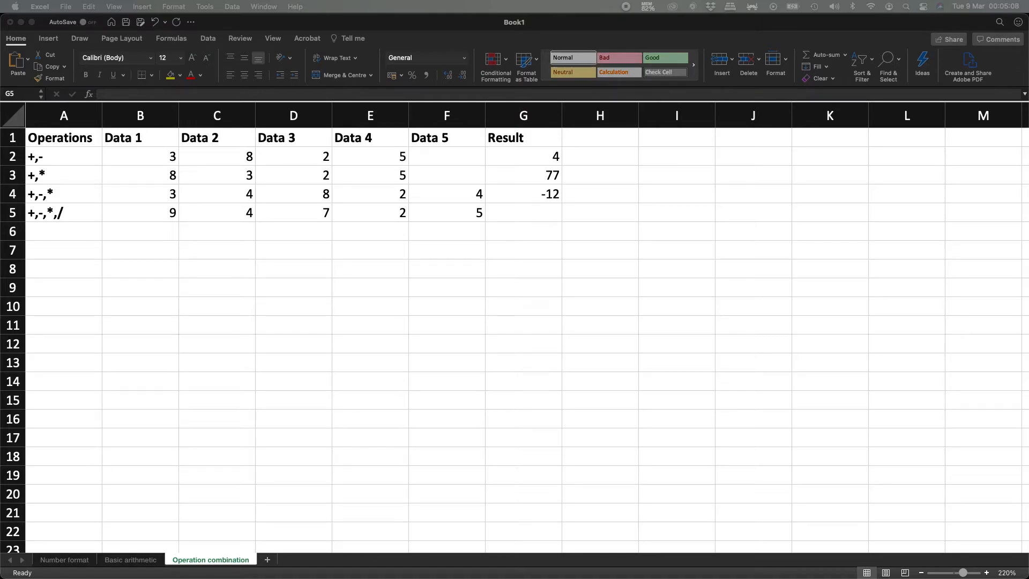
Enter a formula in G5 that subtracts Data 3 from the parenthesised sum of Data 1 and Data 2, =(B5+C5)-D5.
click(521, 219)
text(=()
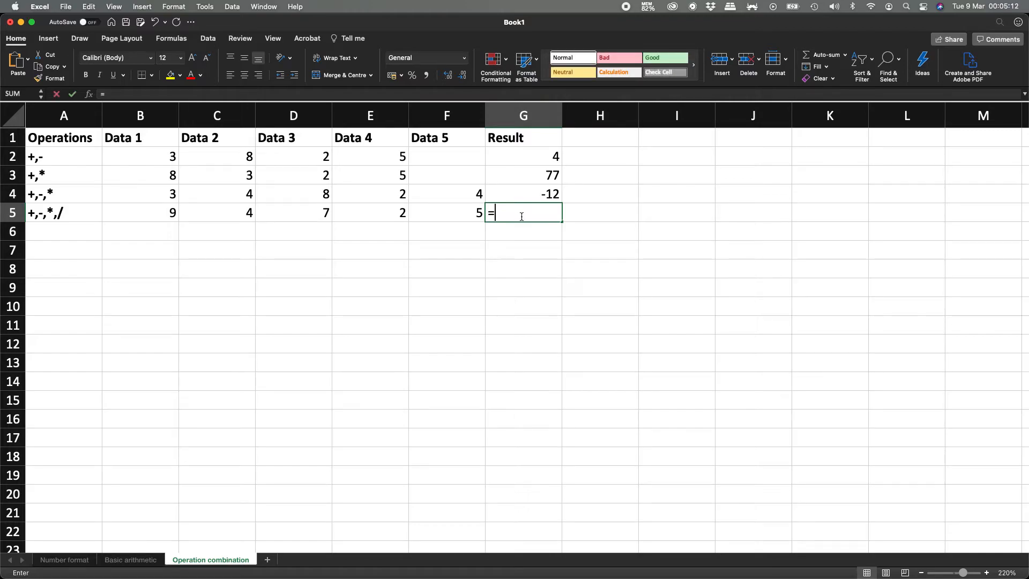
click(164, 214)
text(+)
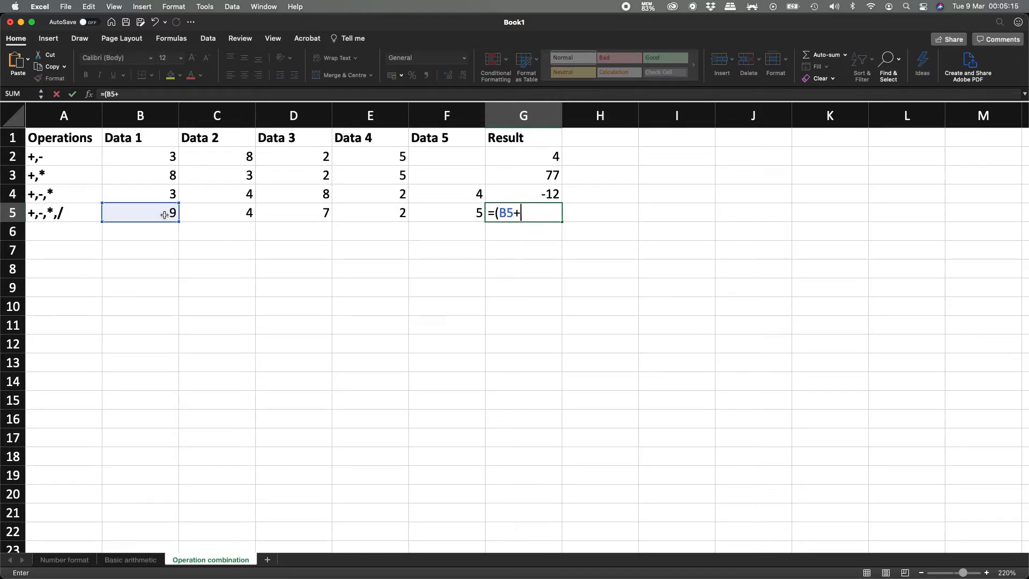
click(213, 215)
text()-)
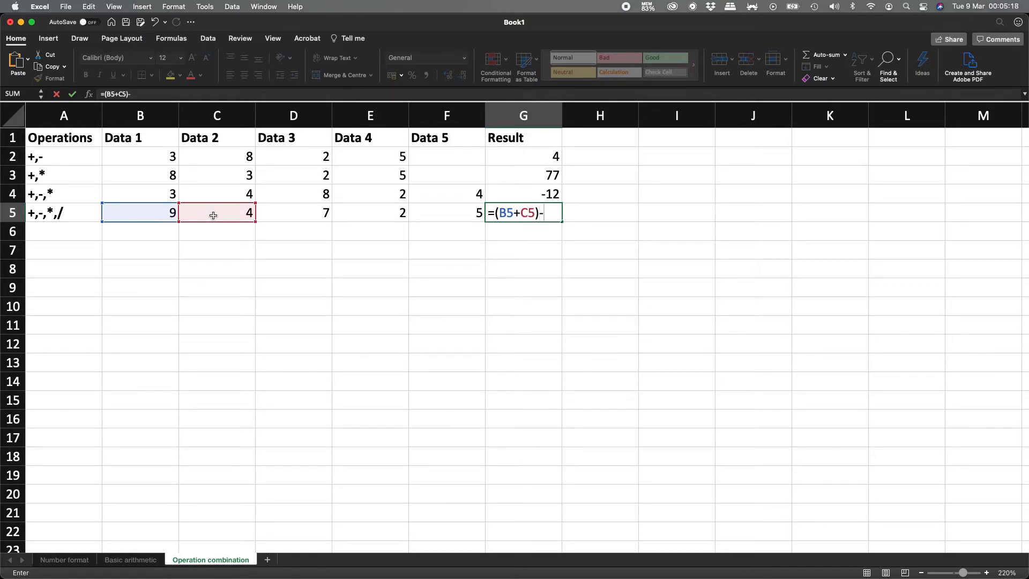
click(288, 213)
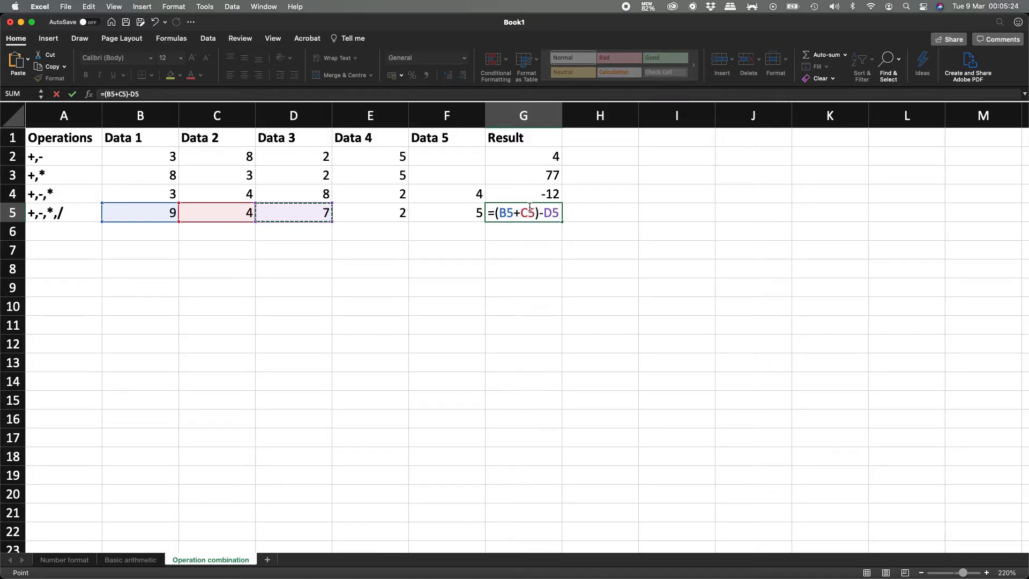
key(Return)
Enclose the G5 expression in outer parentheses and multiply it by Data 4, making =((B5+C5)-D5)*E5.
click(558, 217)
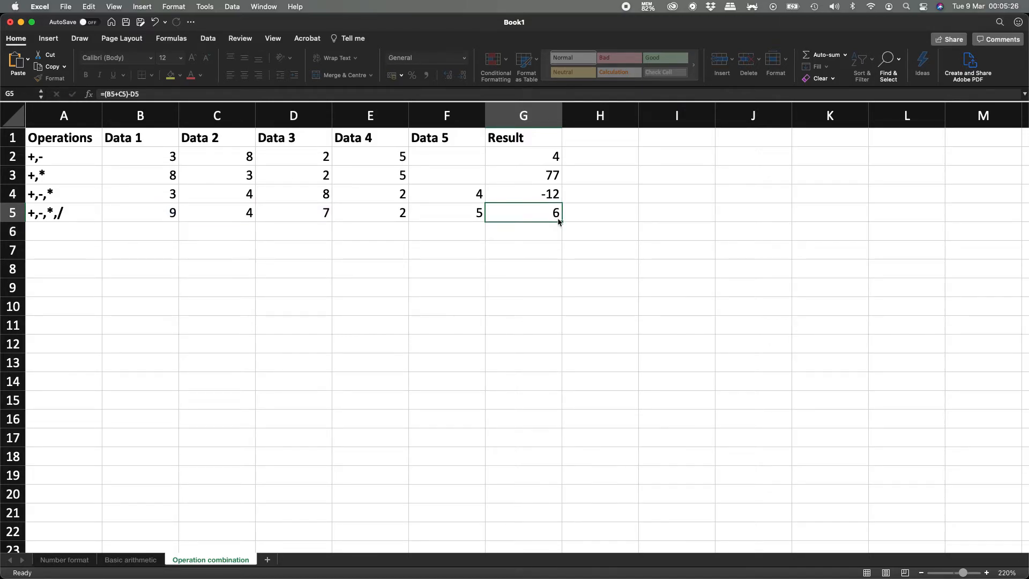
double_click(537, 217)
key(Left)
key(Left)
key(Left)
key(Left)
key(Left)
key(Left)
key(Left)
key(Right)
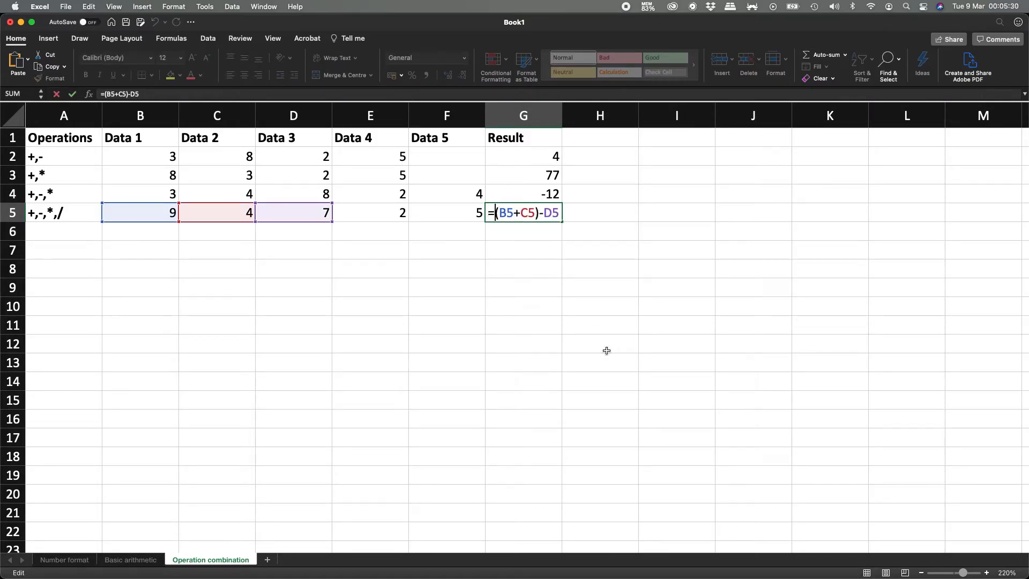
text(()
key(Right)
key(Right)
key(Right)
key(Right)
key(Right)
key(Right)
key(Right)
key(Right)
key(Right)
text())
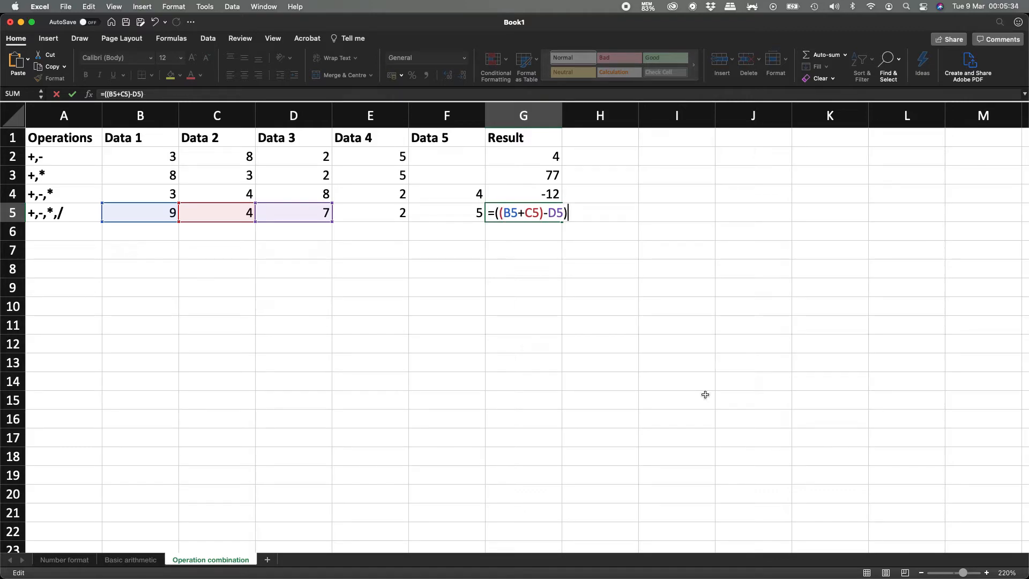
text(*)
click(384, 213)
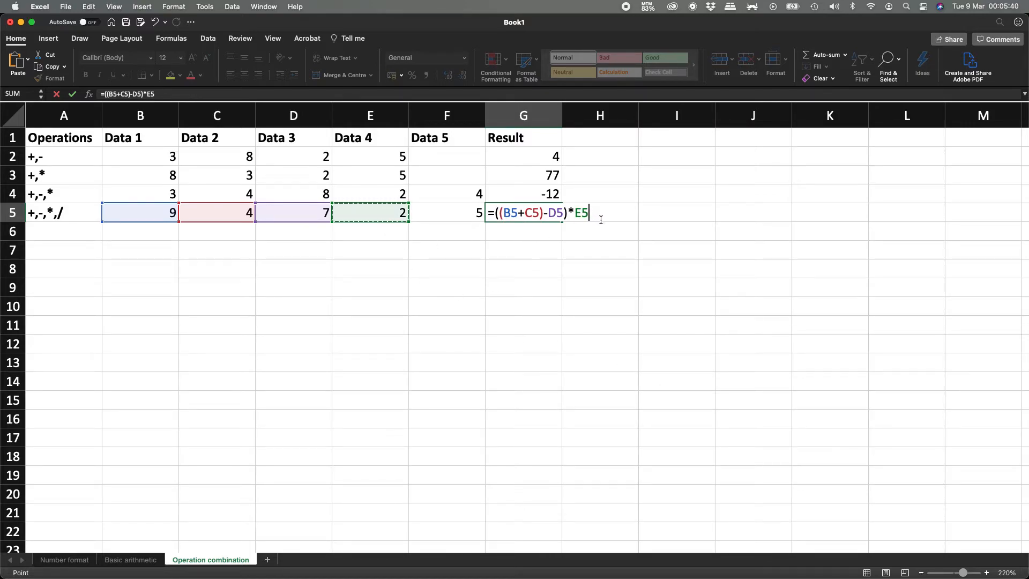
Wrap the entire product in G5 in another pair of parentheses, making =(((B5+C5)-D5)*E5).
key(Left)
key(Left)
key(Left)
key(Right)
key(Right)
key(Right)
key(F2)
key(Left)
key(Left)
key(Left)
key(Left)
key(Left)
key(Left)
key(Left)
key(Left)
key(Left)
key(Left)
key(Left)
key(Left)
key(Left)
key(Left)
key(Left)
text(()
click(603, 215)
text())
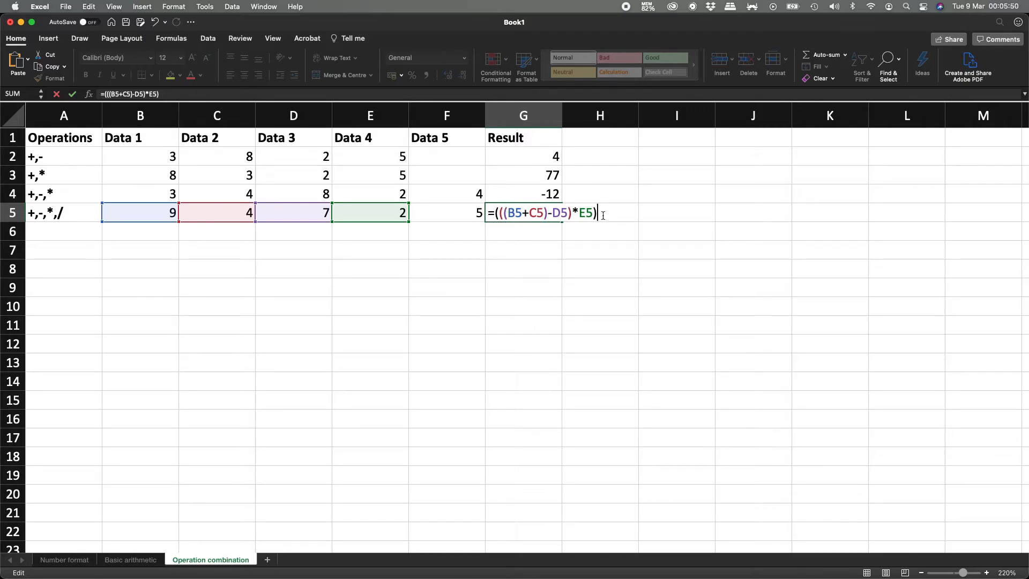
Complete the G5 formula by dividing the parenthesised product by Data 5, making =(((B5+C5)-D5)*E5)/F5.
text(/)
click(459, 209)
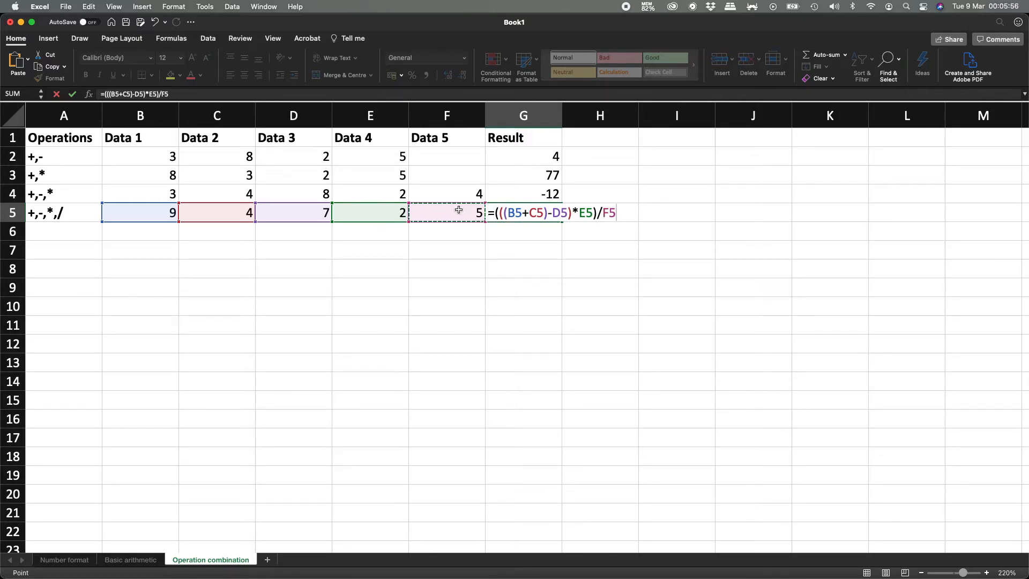
key(Return)
key(Up)
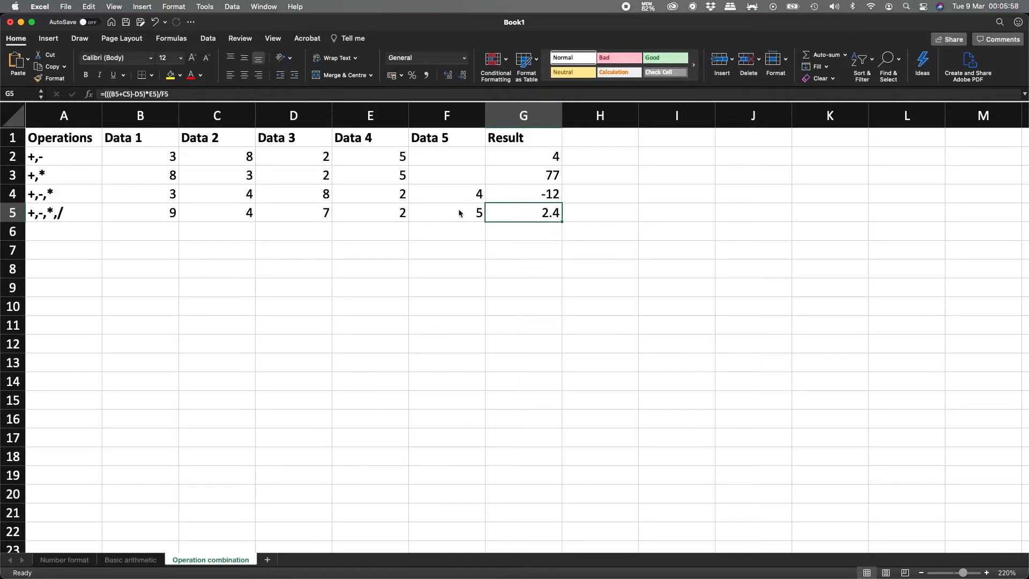
Display the G5 formula for review and open the Calculator app below the data rows.
double_click(509, 213)
drag(509, 213, 537, 213)
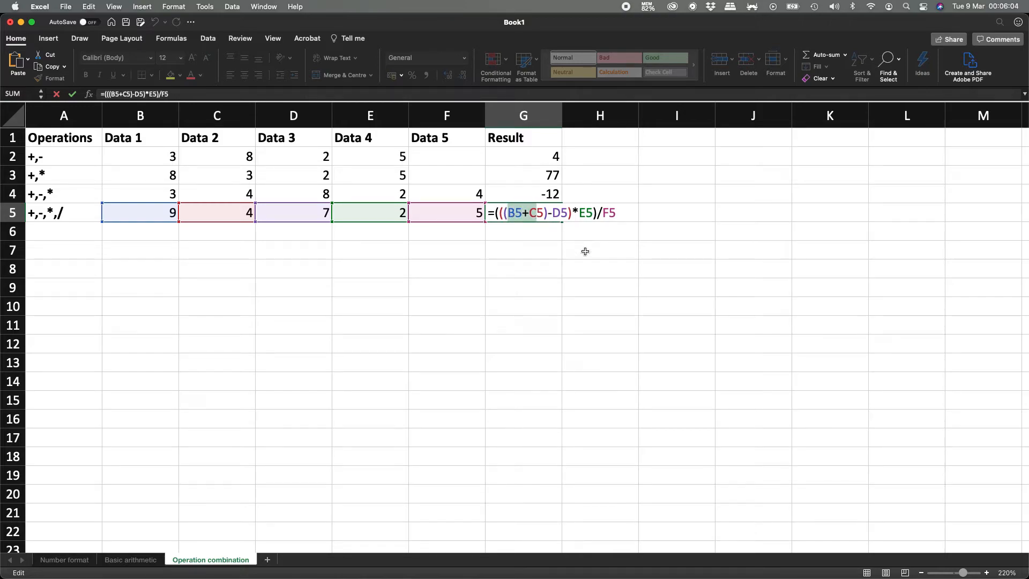
key(super+space)
text(calc)
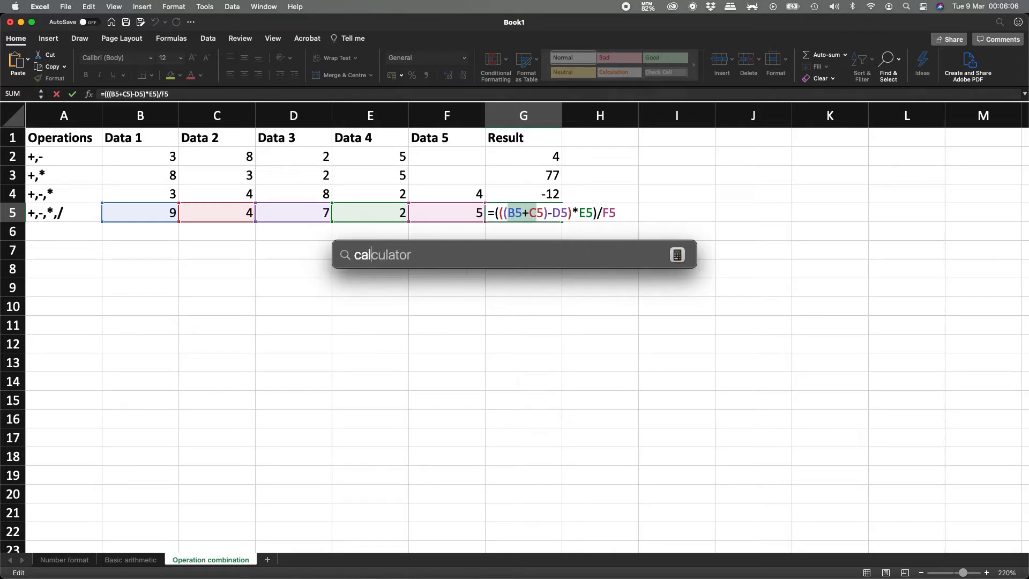
key(Return)
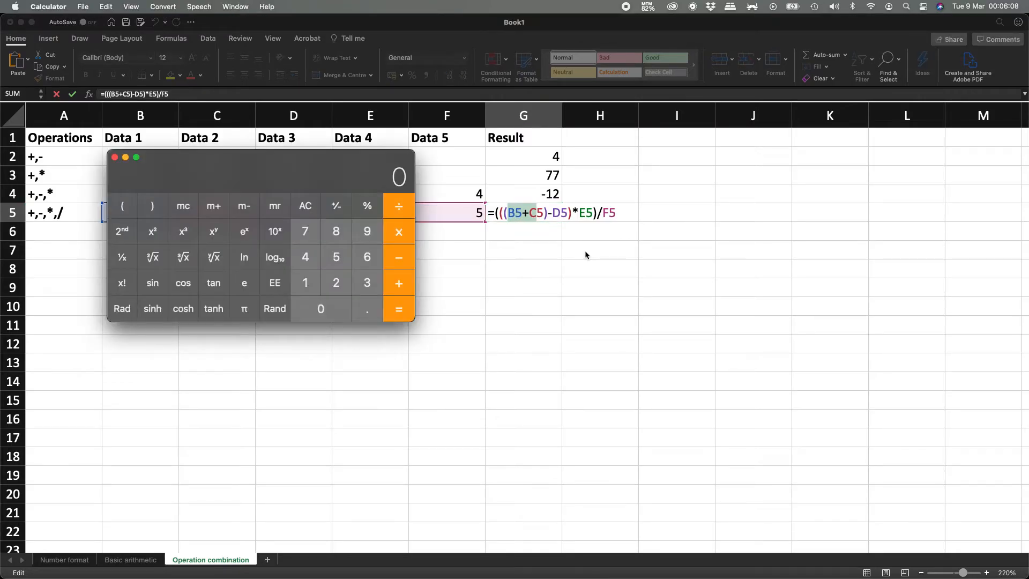
drag(344, 172, 492, 265)
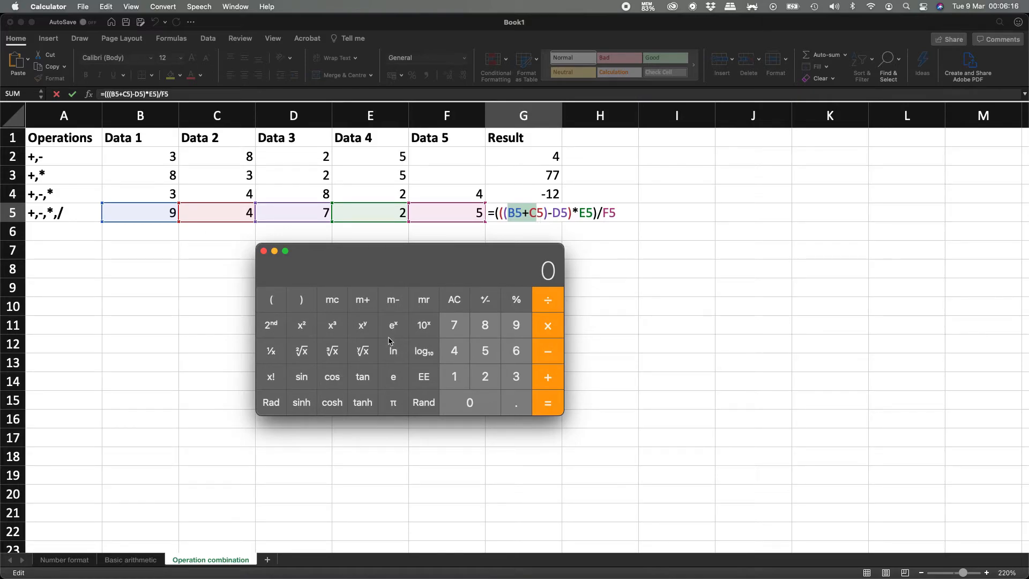
Check the G5 result in Calculator by computing 9+4, minus 7, times 2, divided by 5, and return to the Excel worksheet.
text(9)
key(shift)
text(+4=-7=)
key(shift)
text(*)
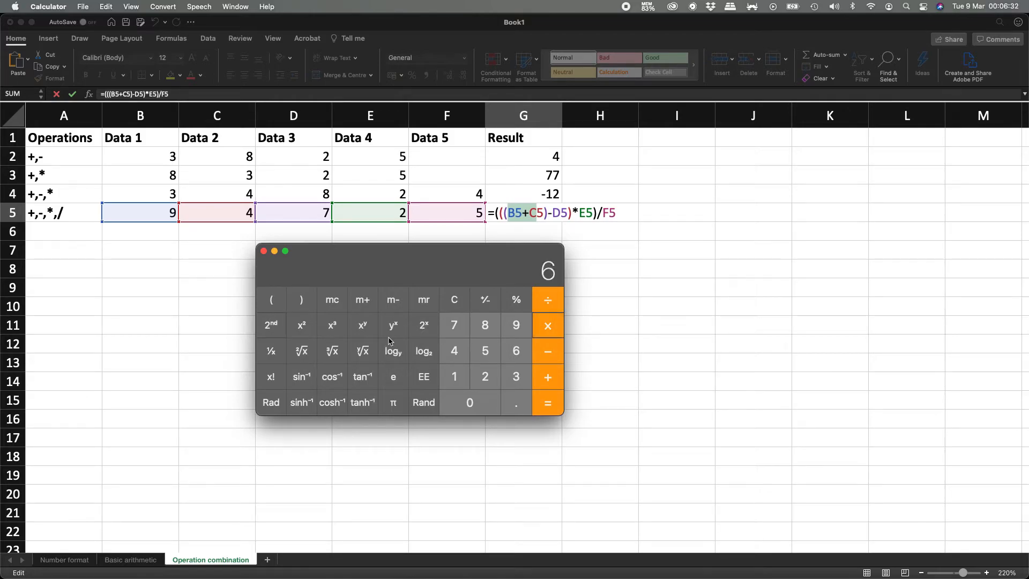
text(2)
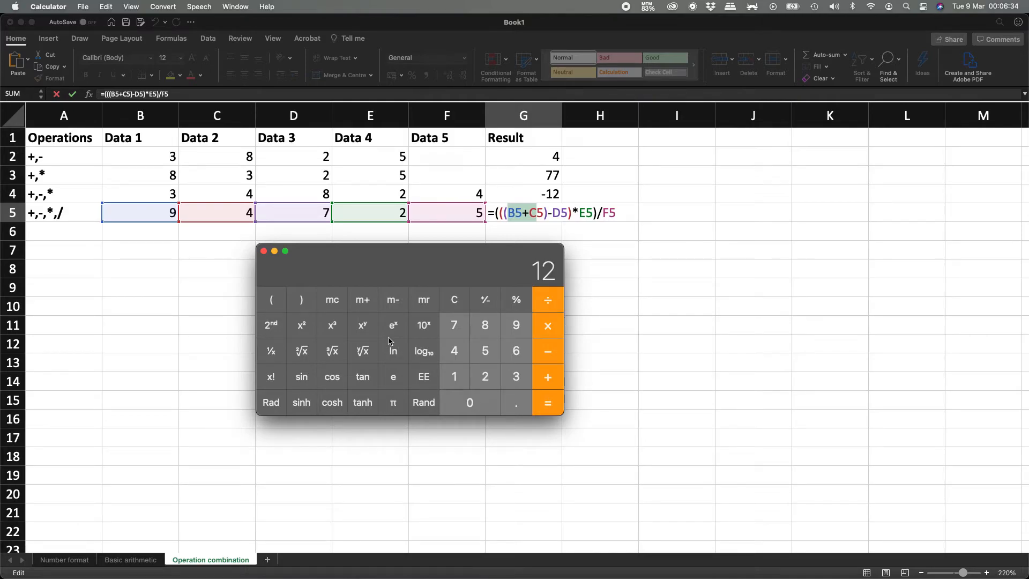
text(=/5=)
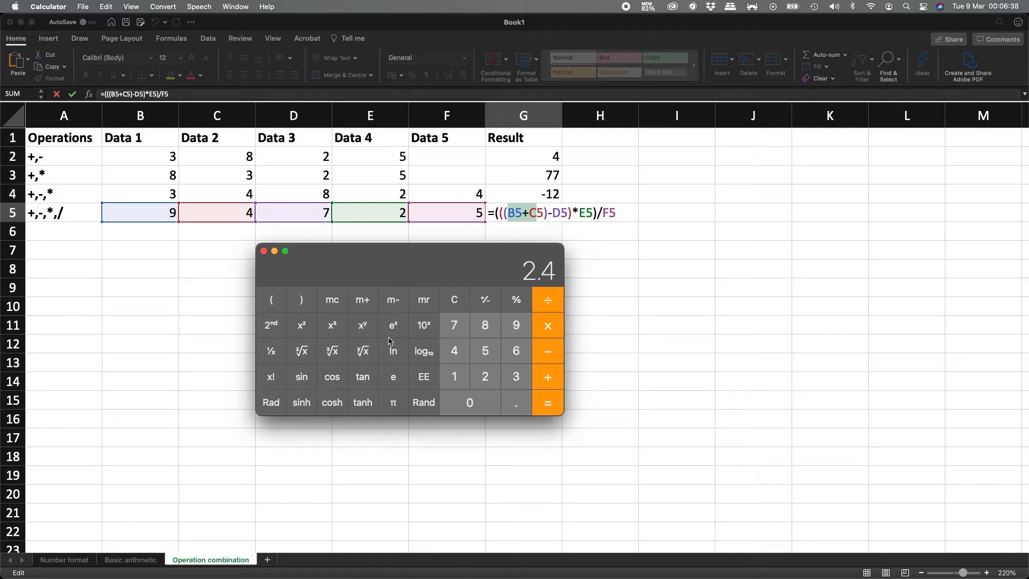
key(super+Tab)
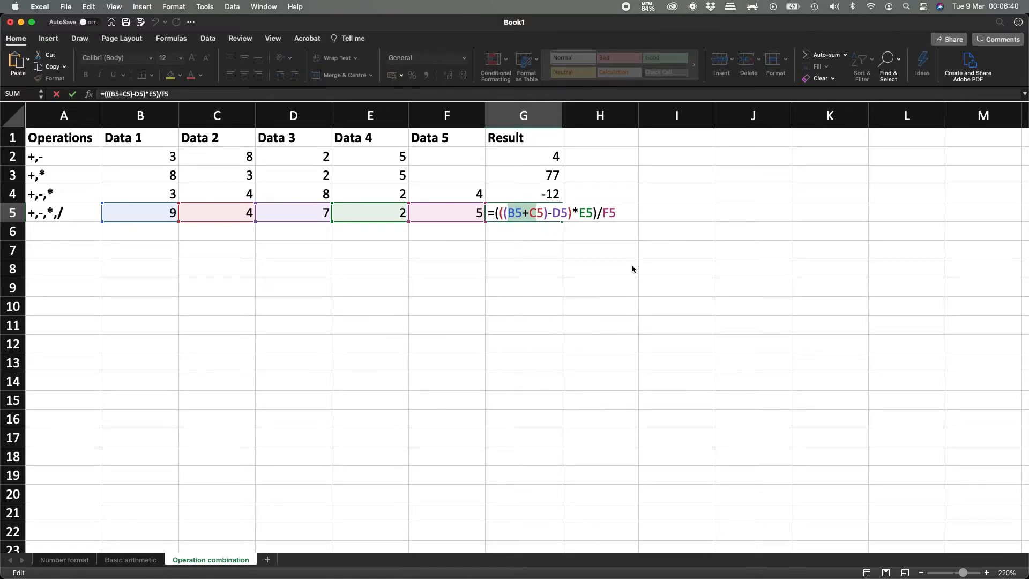
key(Return)
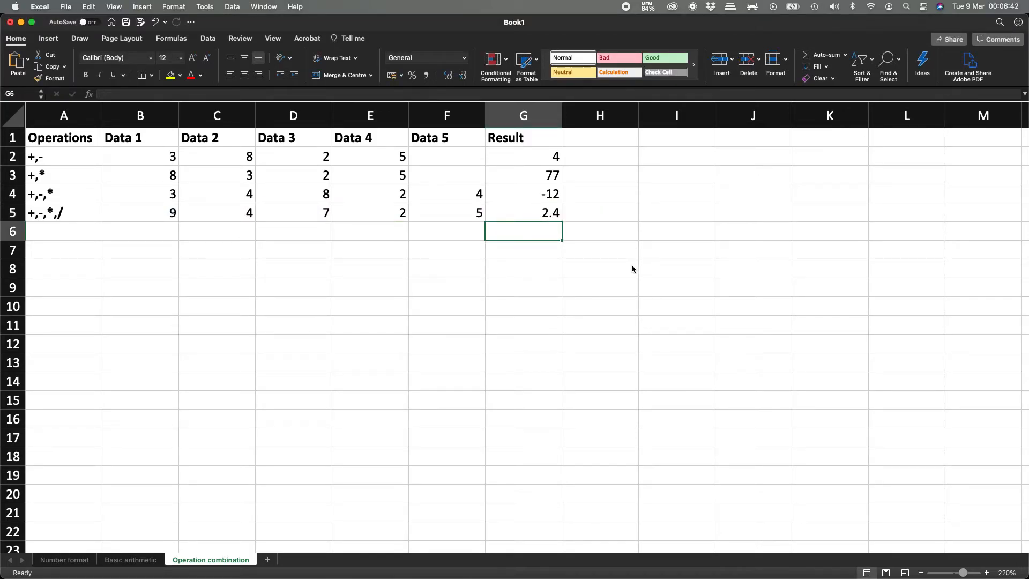
key(Up)
key(Left)
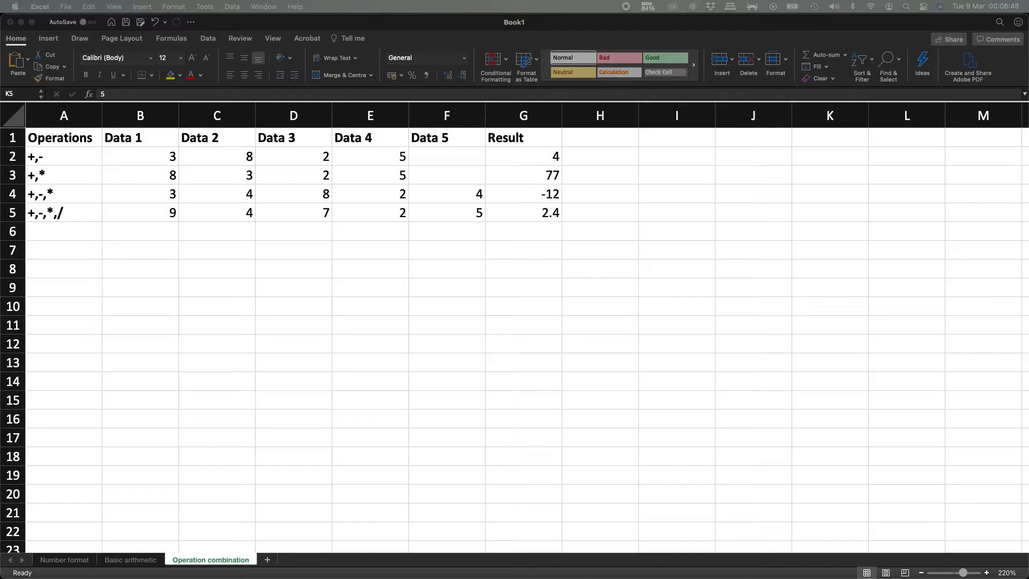
Add a new worksheet after Operation combination and set its zoom to 200%.
click(268, 559)
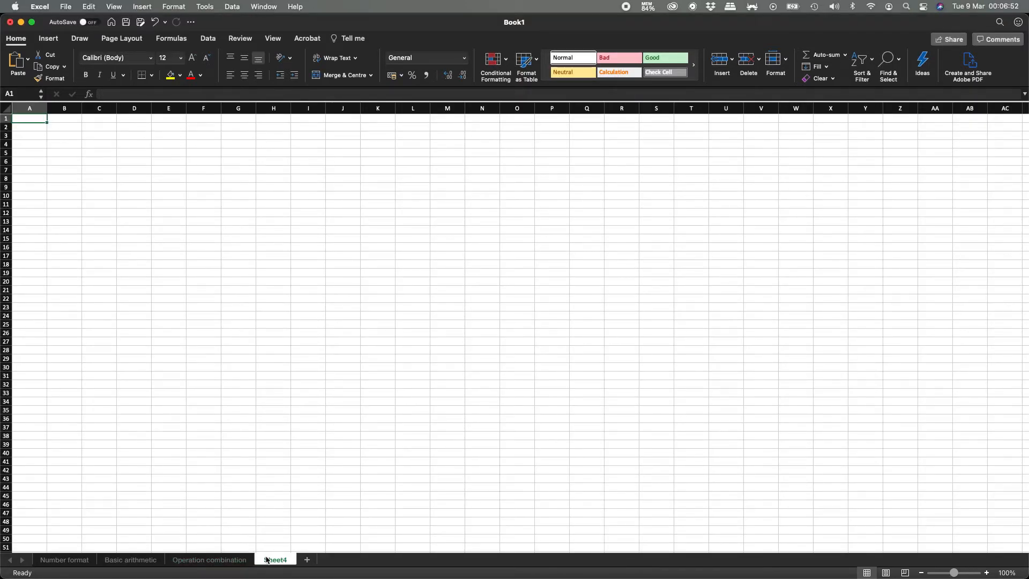
click(1006, 573)
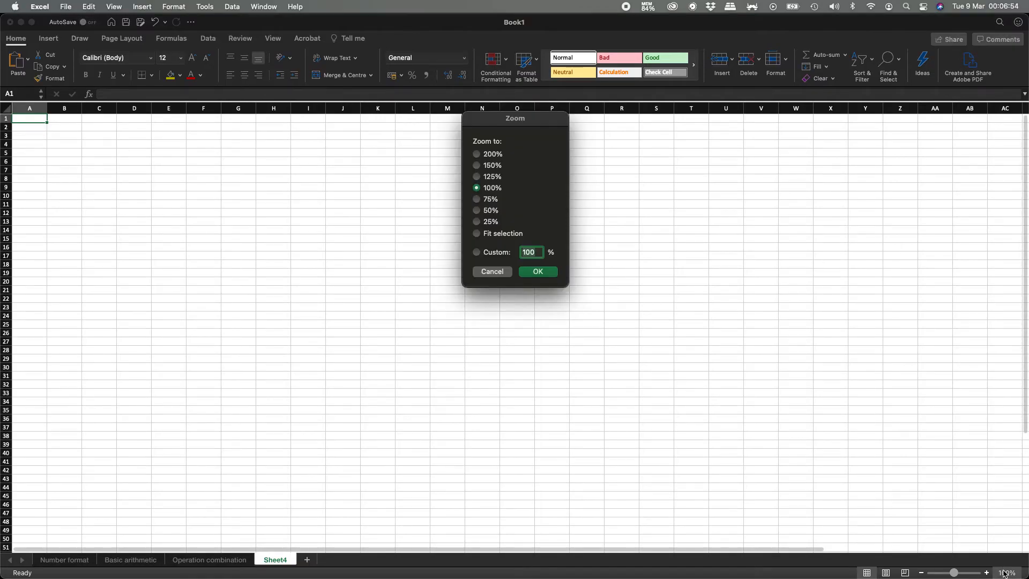
click(487, 155)
click(543, 271)
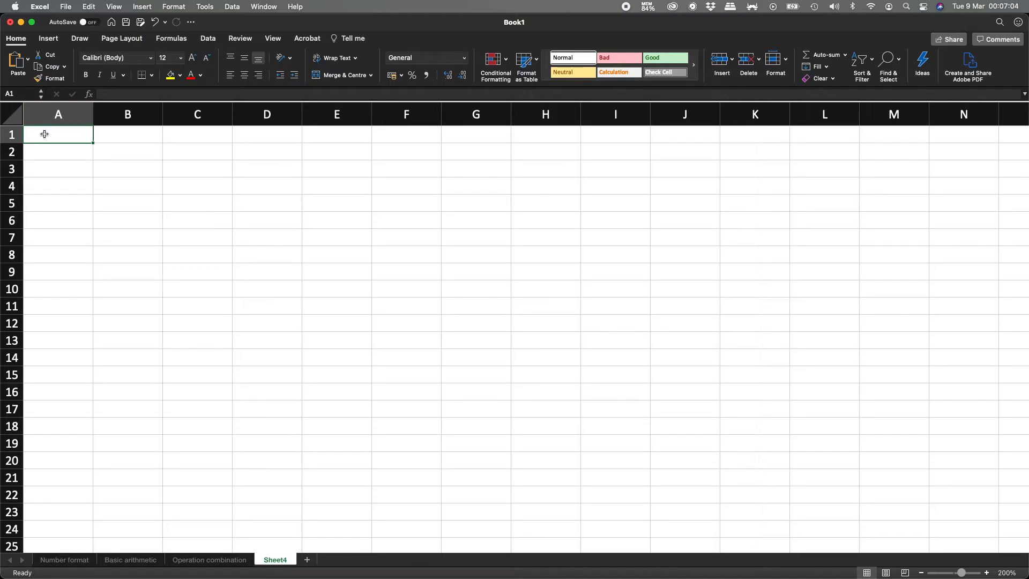
Make row 1 bold and enter the headings Date, Start and End in cells A1 to C1.
click(10, 133)
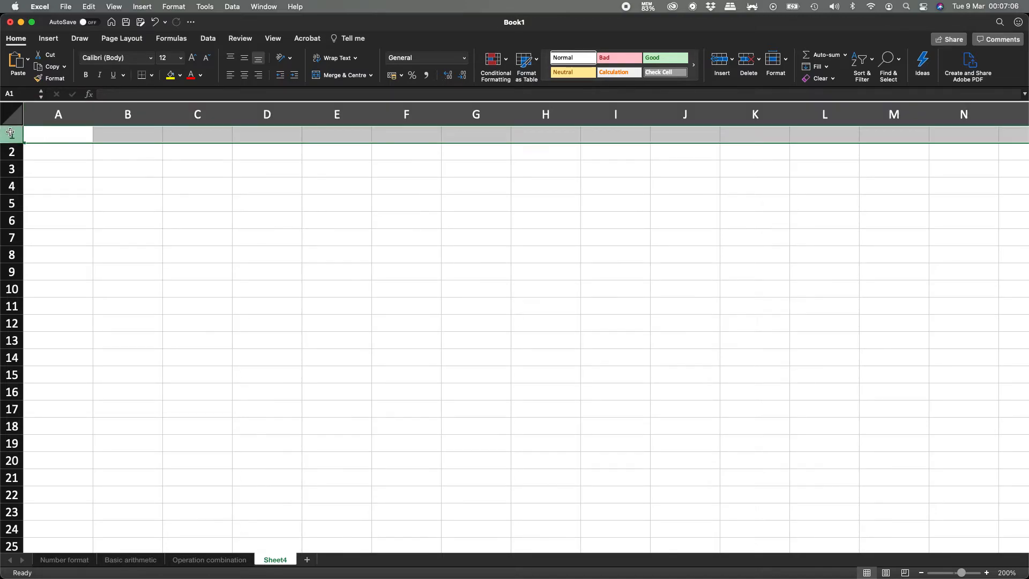
key(super+b)
click(67, 135)
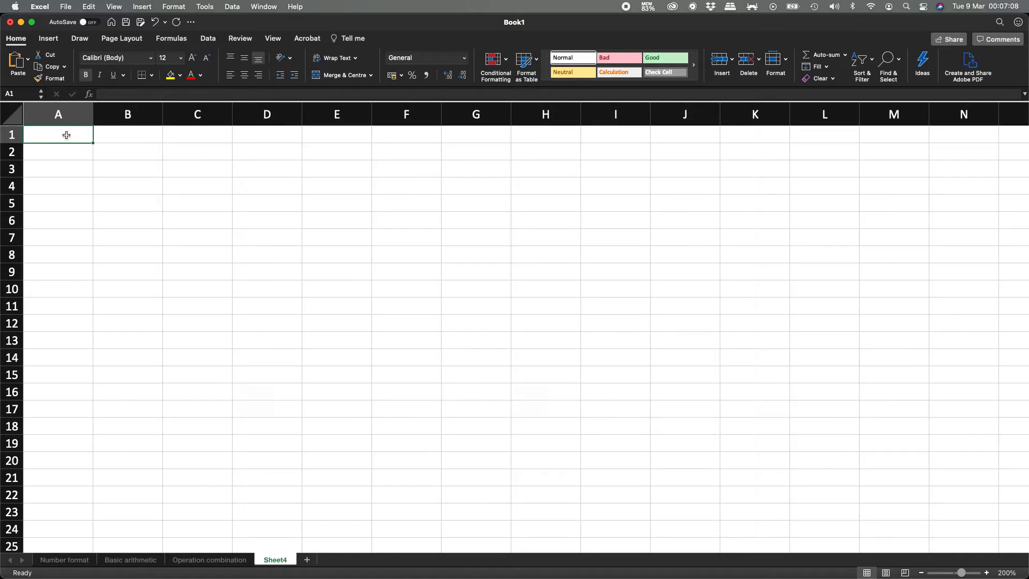
text(Date)
key(Return)
click(67, 135)
key(Tab)
text(Start)
key(Return)
key(Up)
key(Right)
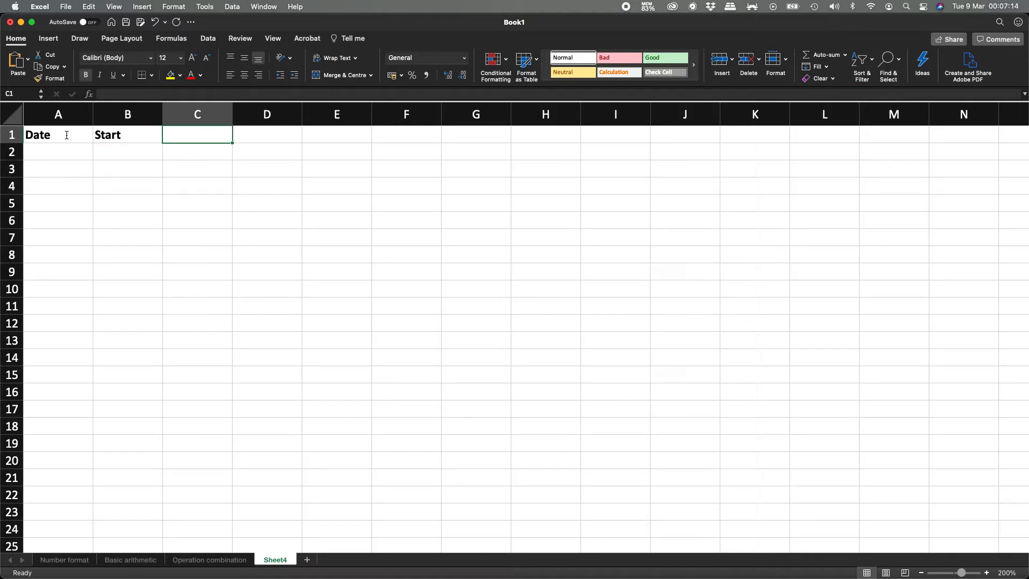
text(nd)
key(Return)
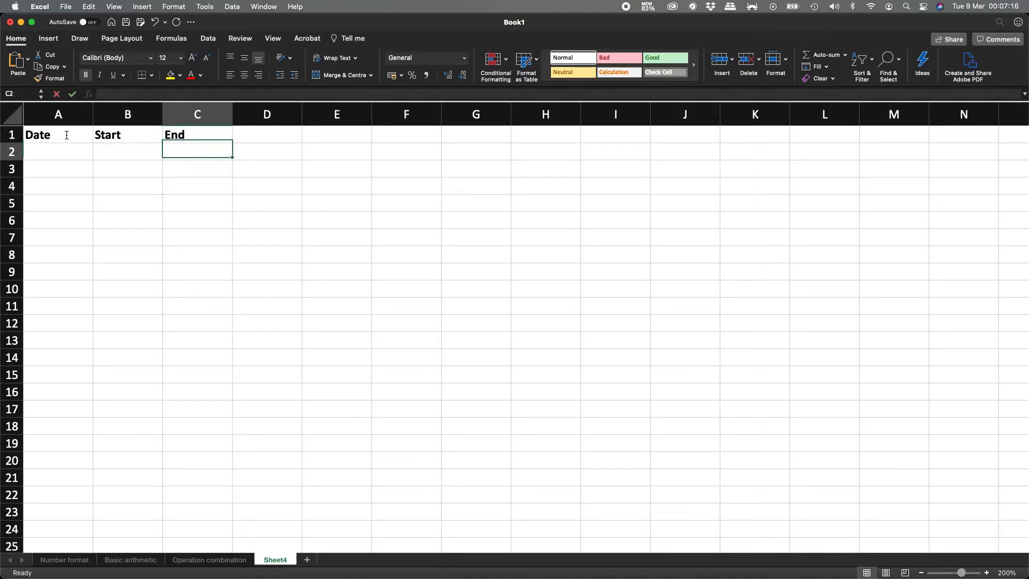
key(Up)
key(Right)
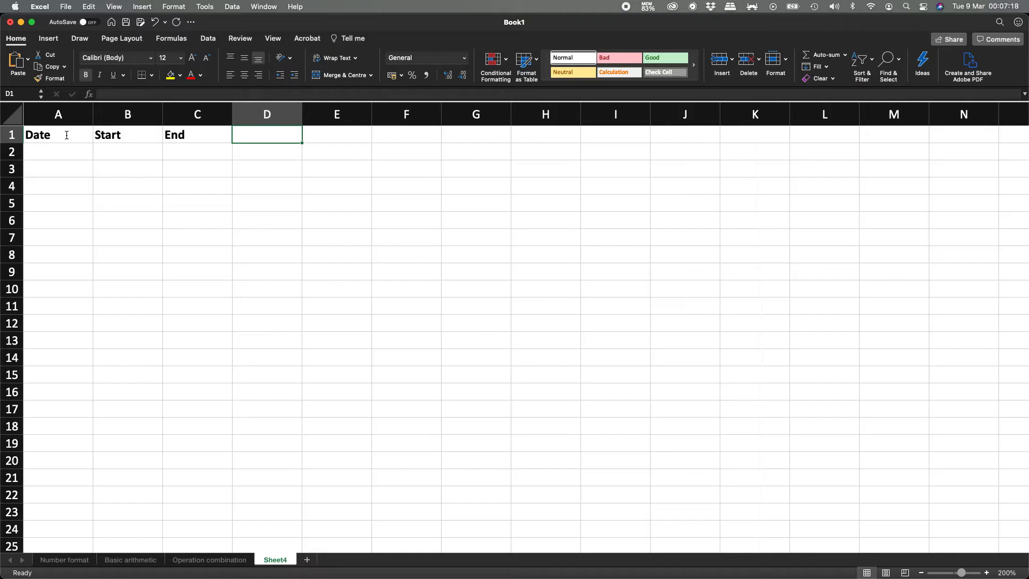
Enter the date 4/06/2020 in cell A2 under the Date heading.
key(Left)
key(Left)
key(Left)
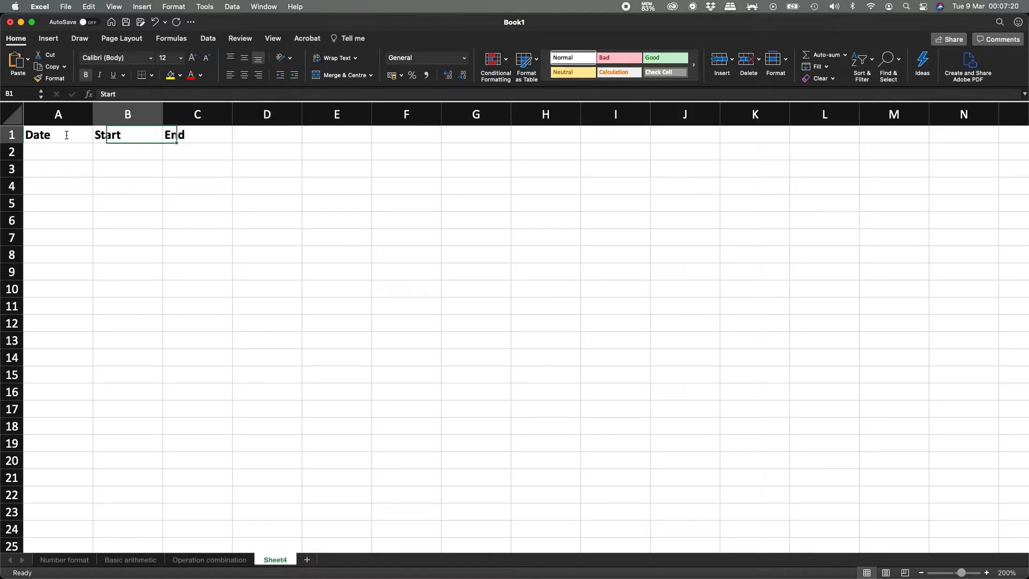
key(Down)
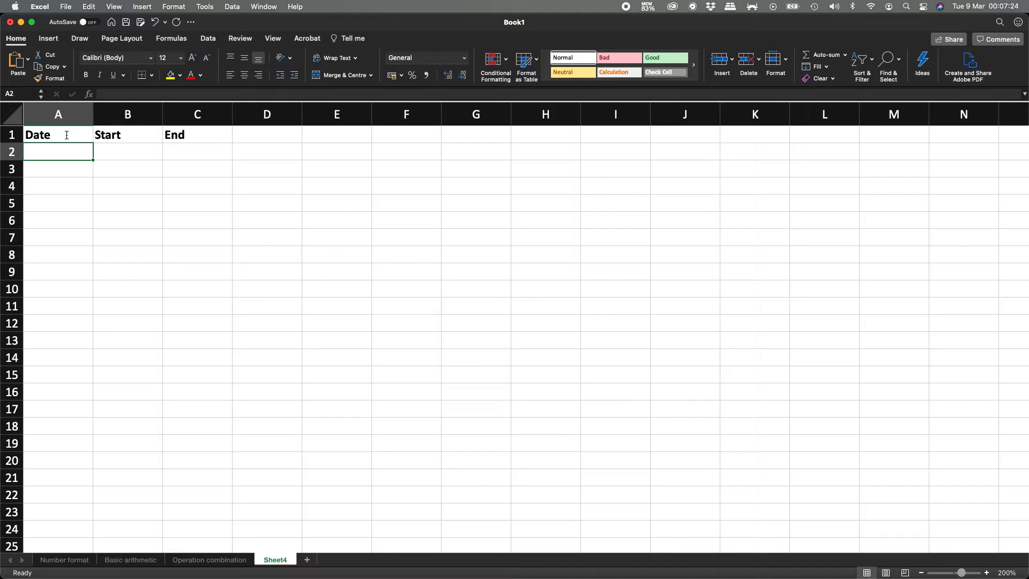
text(4/06/2020)
key(Return)
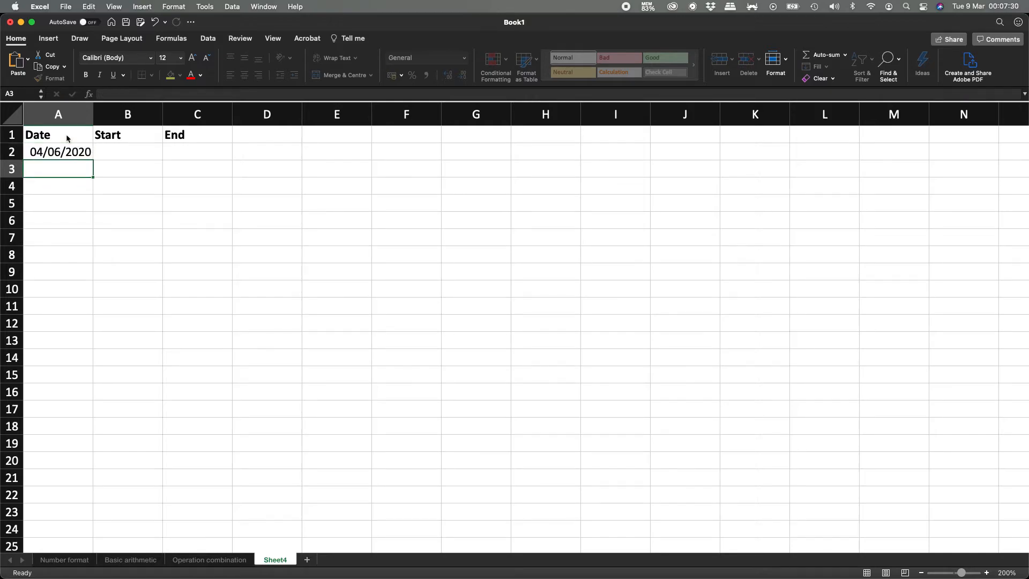
Format the date in A2 with the long date type *Wednesday, 14 March 2012.
key(Up)
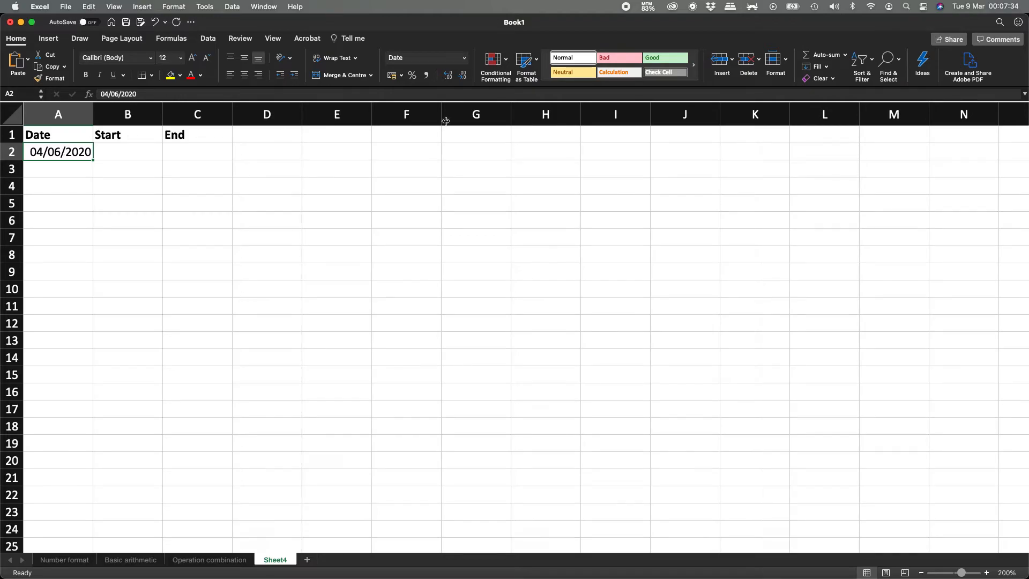
click(464, 58)
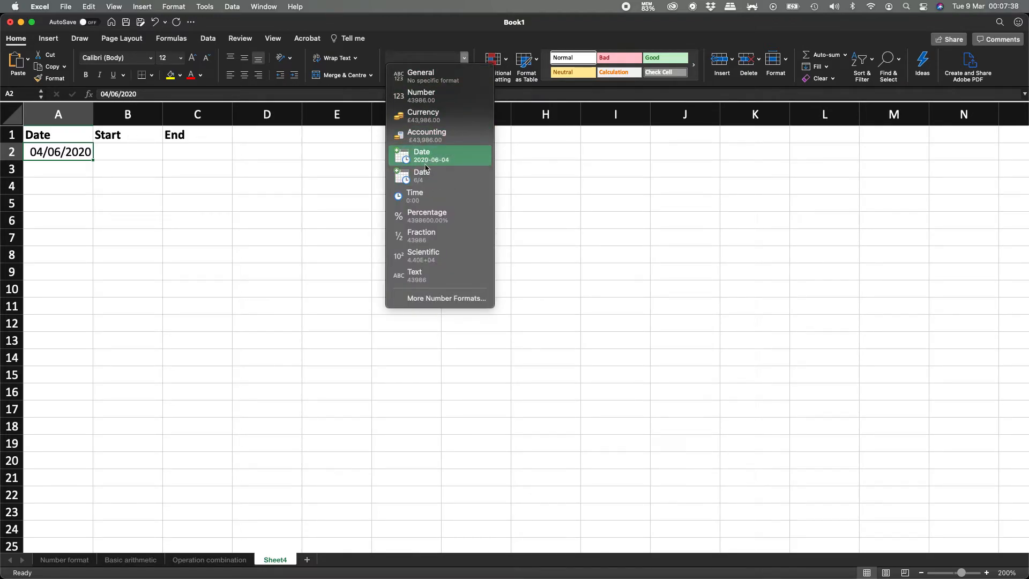
click(64, 160)
right_click(63, 160)
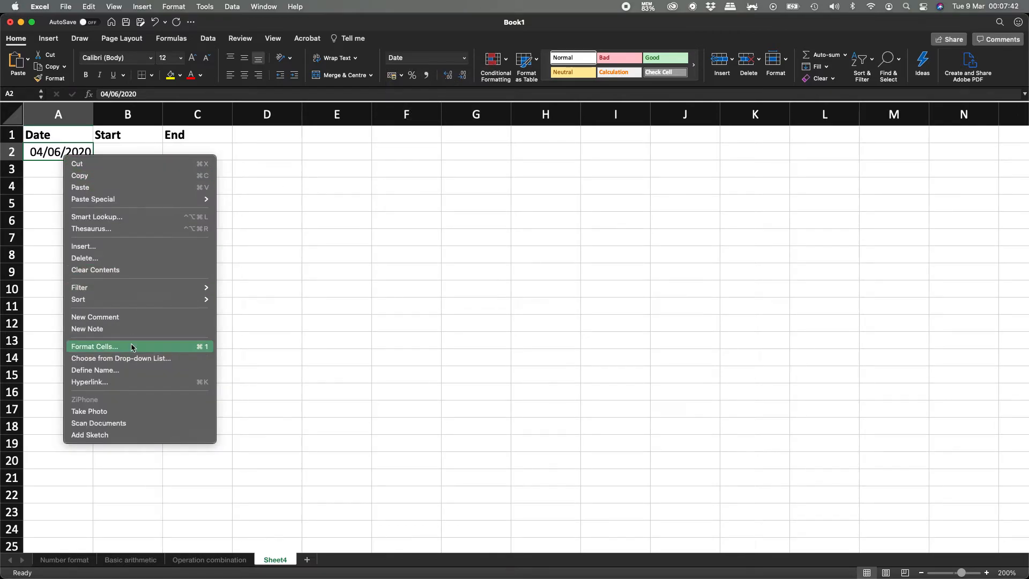
click(131, 347)
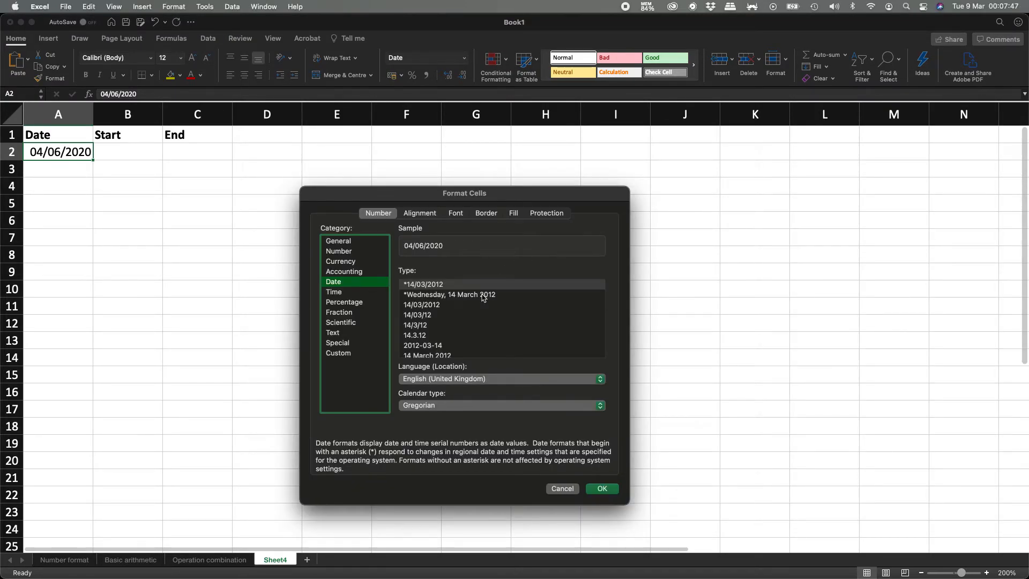
click(484, 294)
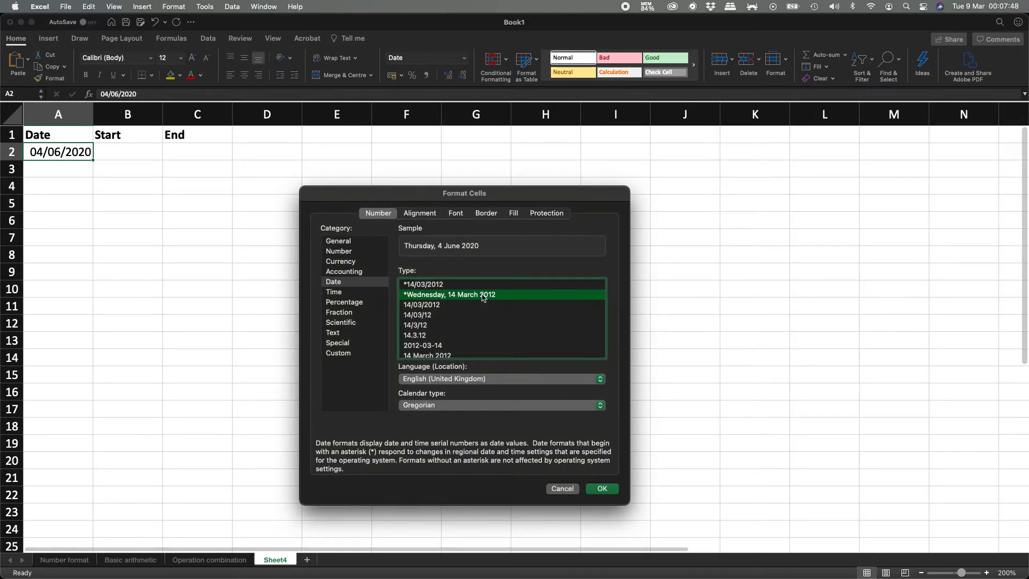
key(Return)
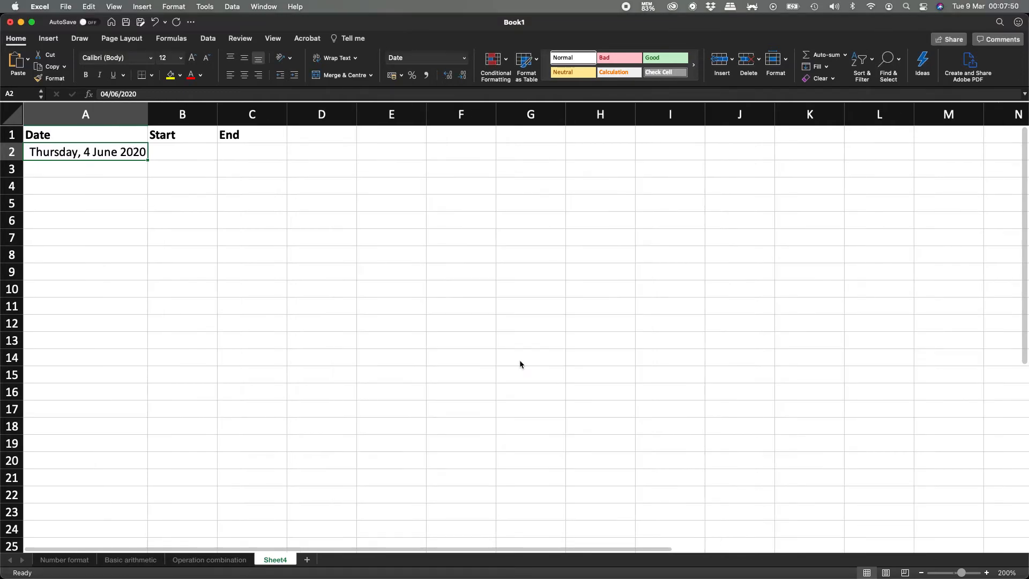
Change the date in A2 to 3 June 2020 and fill the daily series down to A6.
double_click(85, 156)
key(Delete)
text(3)
key(Return)
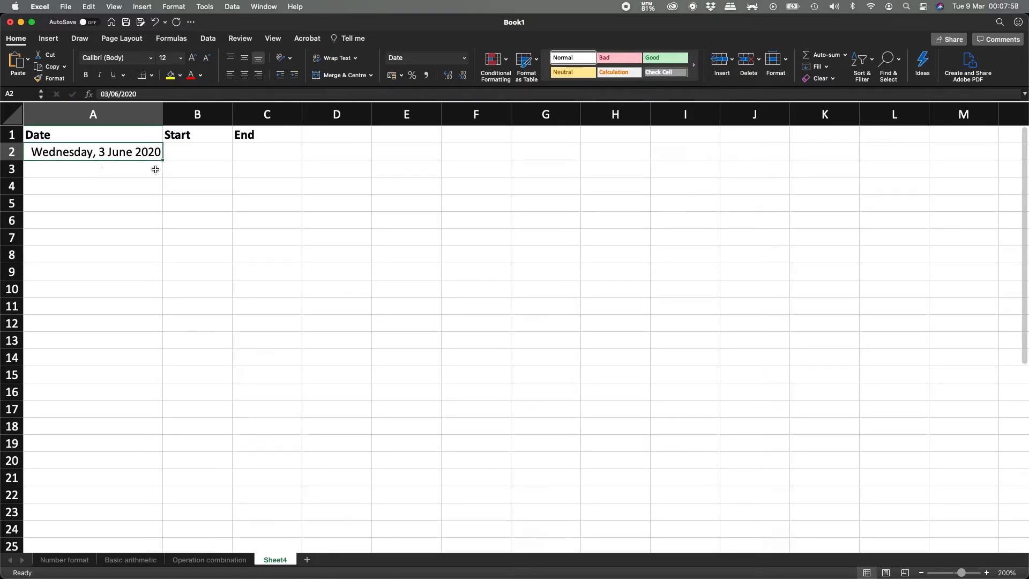
drag(163, 161, 162, 230)
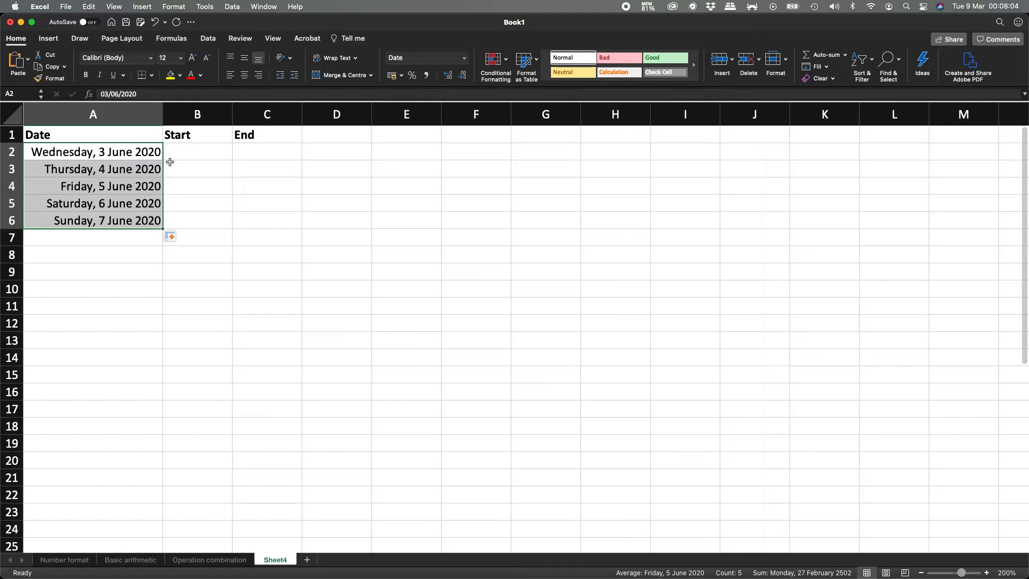
Enter a start time of 8:00 AM in B2 and an end time of 12:00 PM in C2.
click(187, 152)
text(8:00 am)
key(BackSpace)
key(BackSpace)
text(AM)
key(Tab)
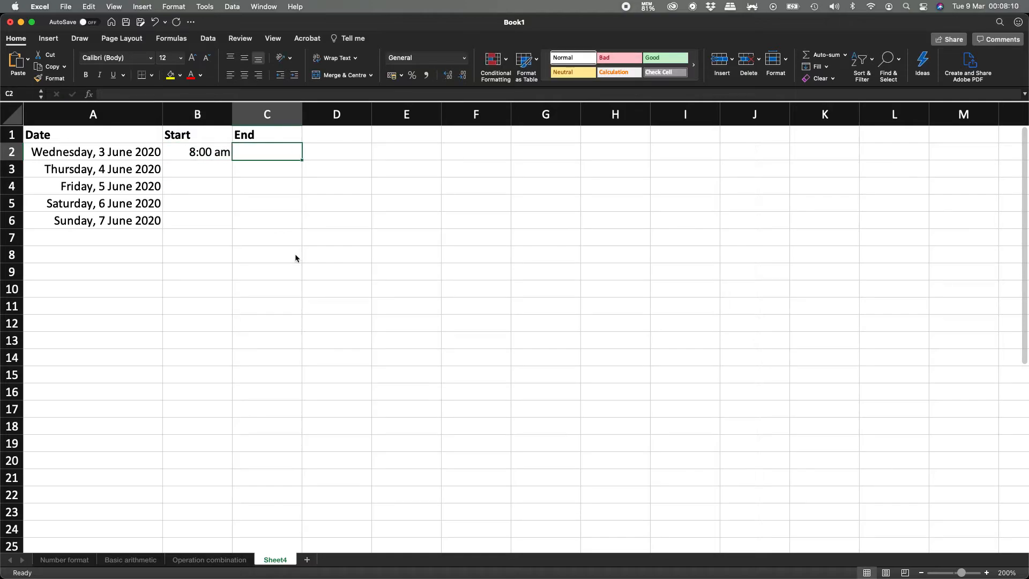
text(12:00 PM)
key(Return)
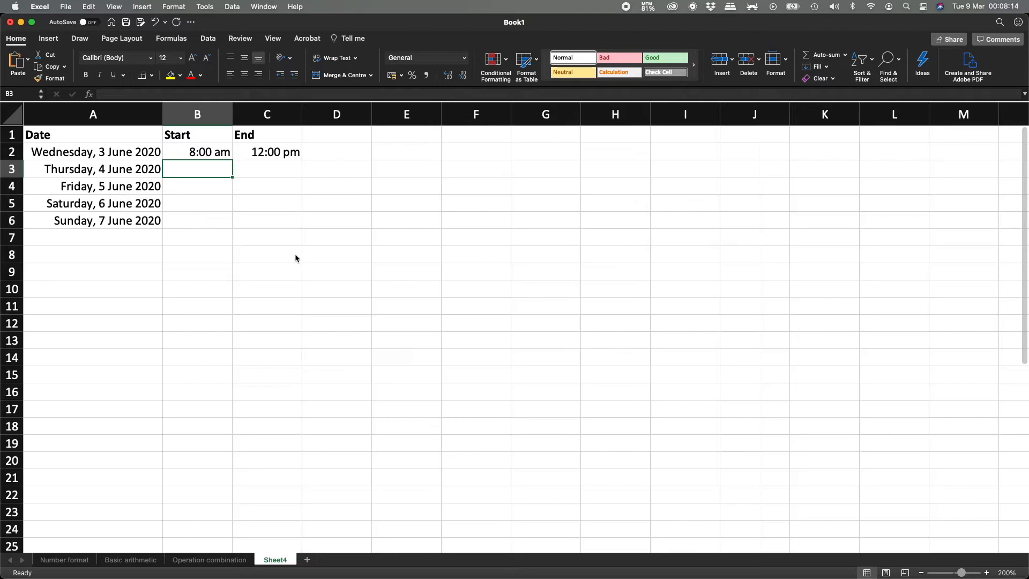
Enter a start time of 8:00 am in B3 and an end time of 2:00 pm in C3.
text(8:00 am)
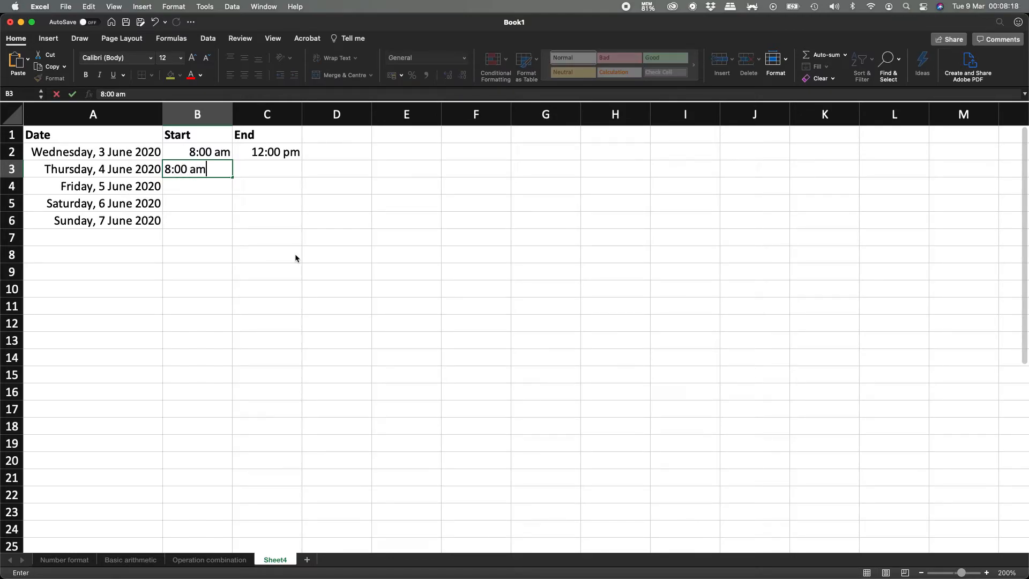
key(Tab)
text(2:00 pm)
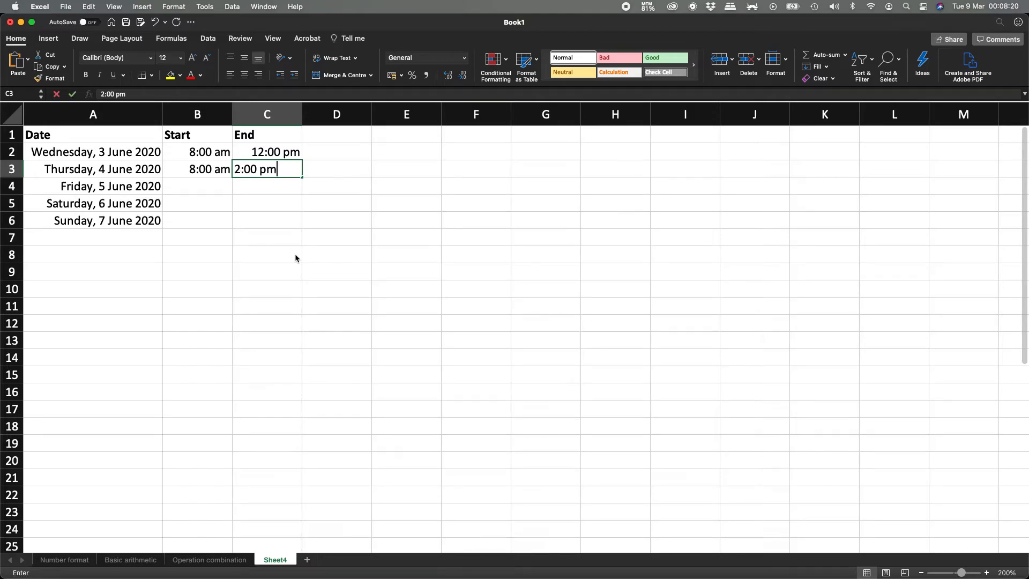
key(Return)
Copy Thursday's start and end times from B3 and C3 into B4 and C4 for Friday.
key(Up)
key(Left)
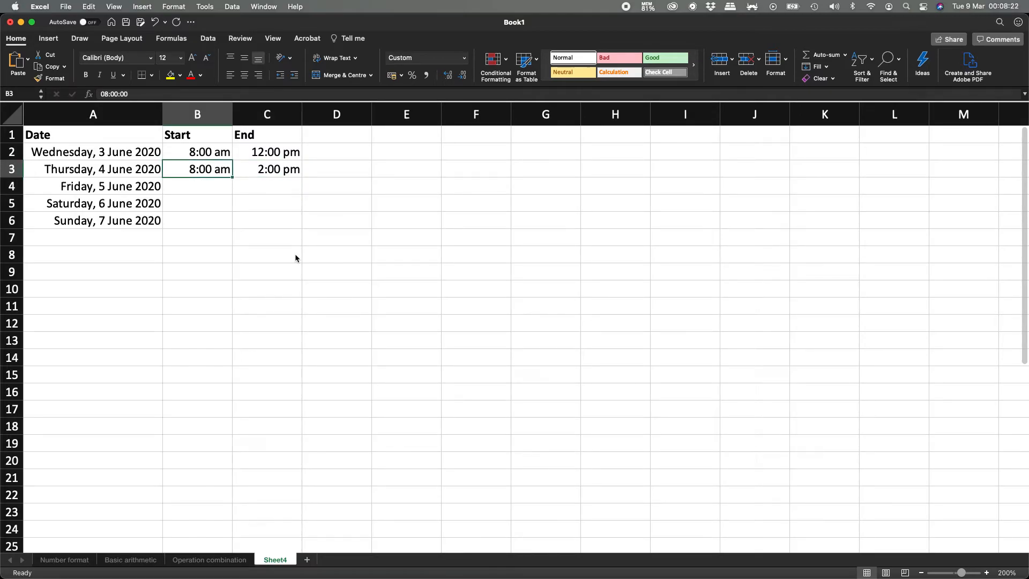
key(super+c)
key(Down)
key(super+v)
key(Right)
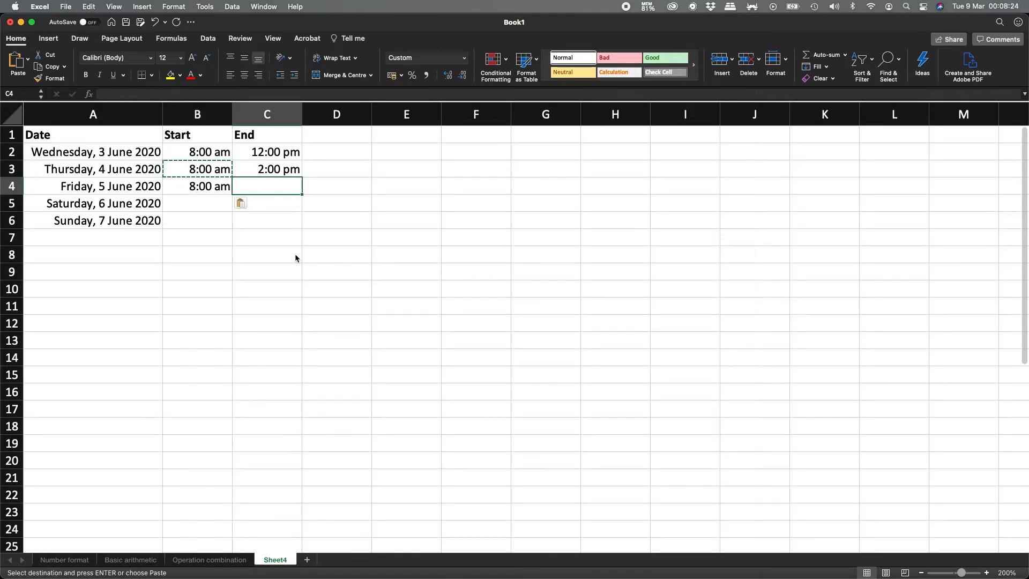
key(Up)
key(super+c)
key(Down)
key(super+v)
key(Escape)
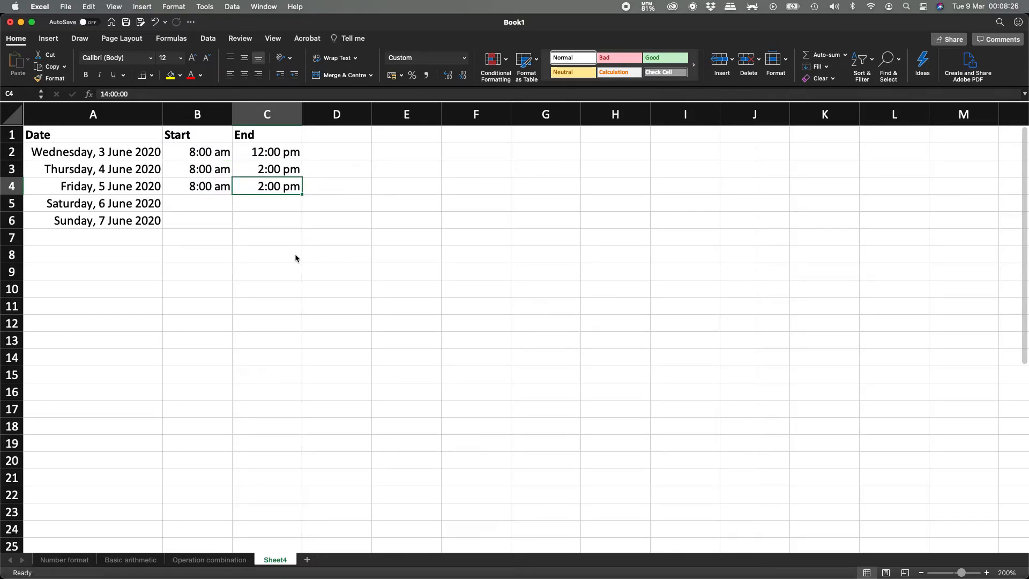
Change Friday's end time in C4 to 3:00 pm by editing the hour to 15.
double_click(264, 186)
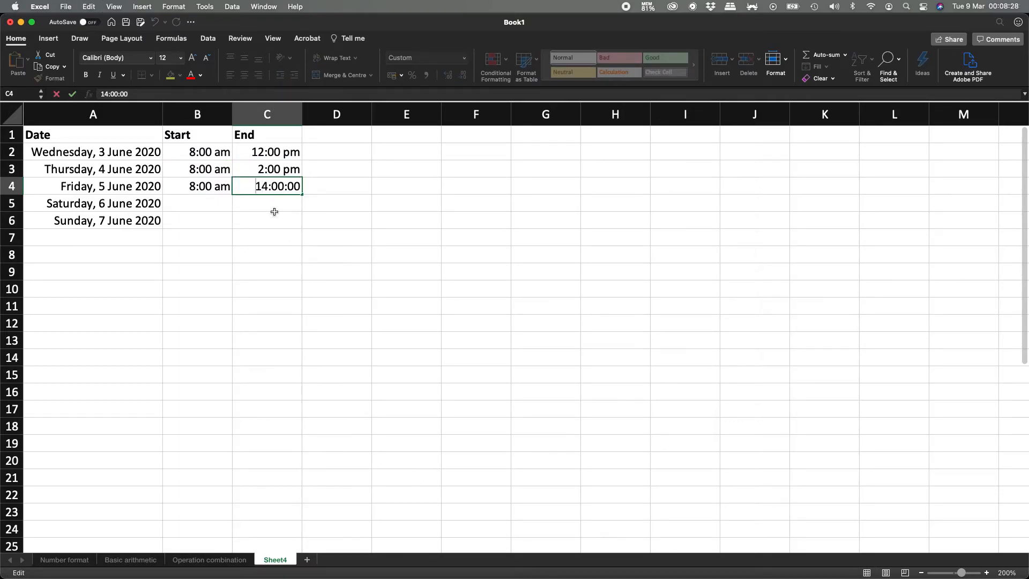
text(5)
key(Return)
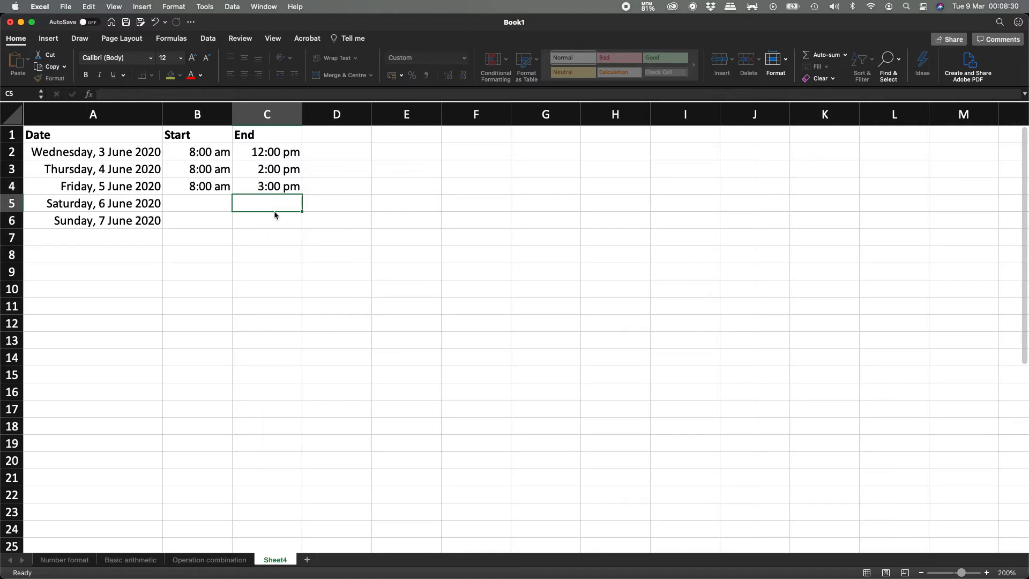
Enter a start time of 10:30 am in B5 and an end time of 5:20 pm in C5.
key(Left)
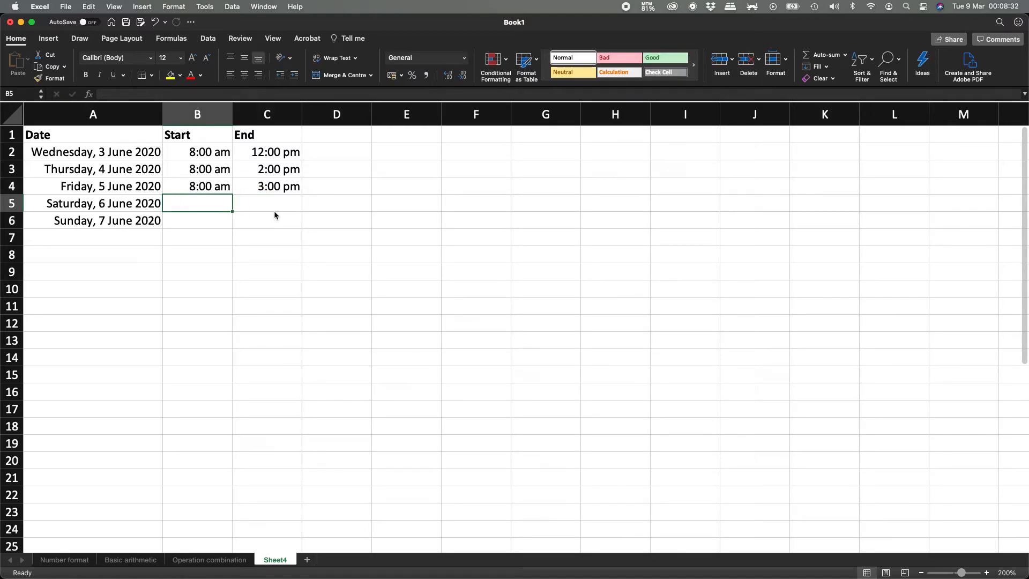
text(10:30 am)
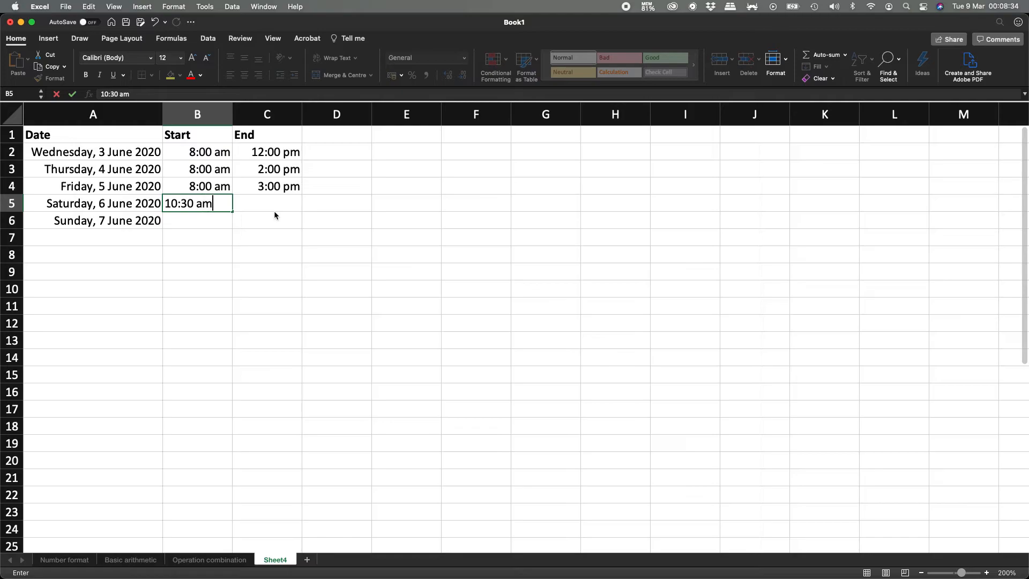
click(274, 211)
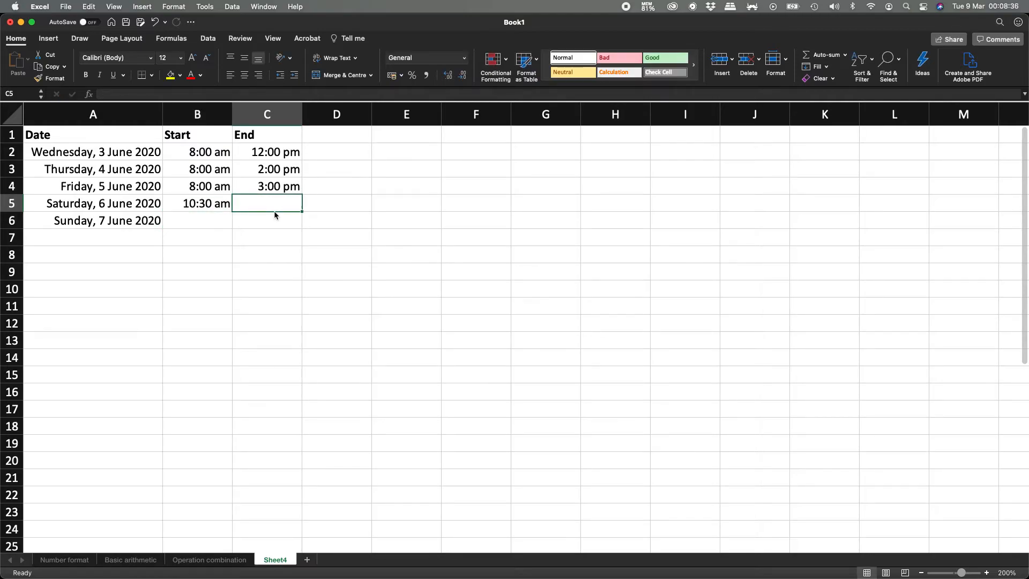
text(5:20 pom)
key(BackSpace)
key(BackSpace)
text(m)
key(Return)
Correct Saturday's end time in C5 to 5:30 pm.
key(Left)
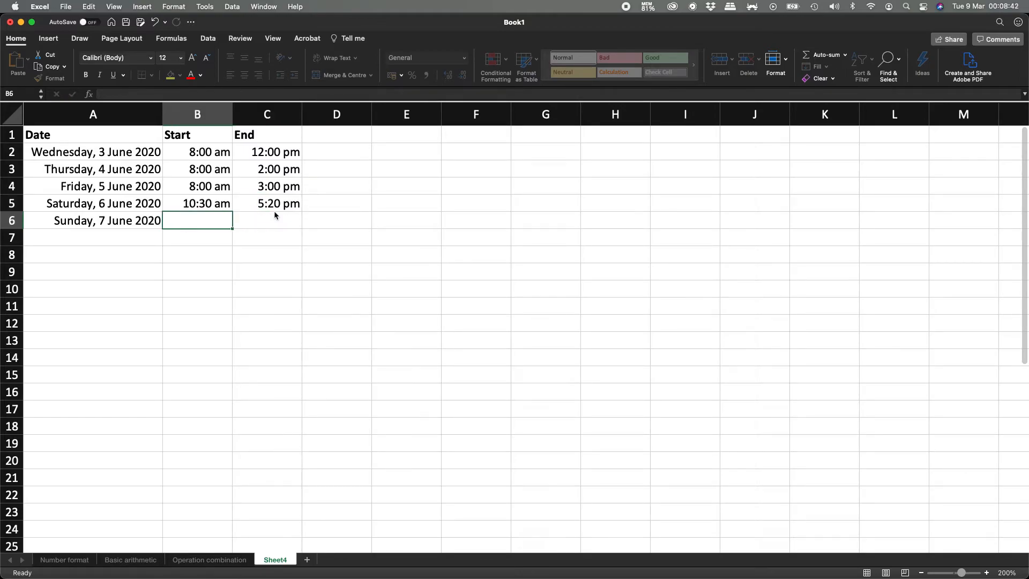
click(274, 209)
double_click(274, 203)
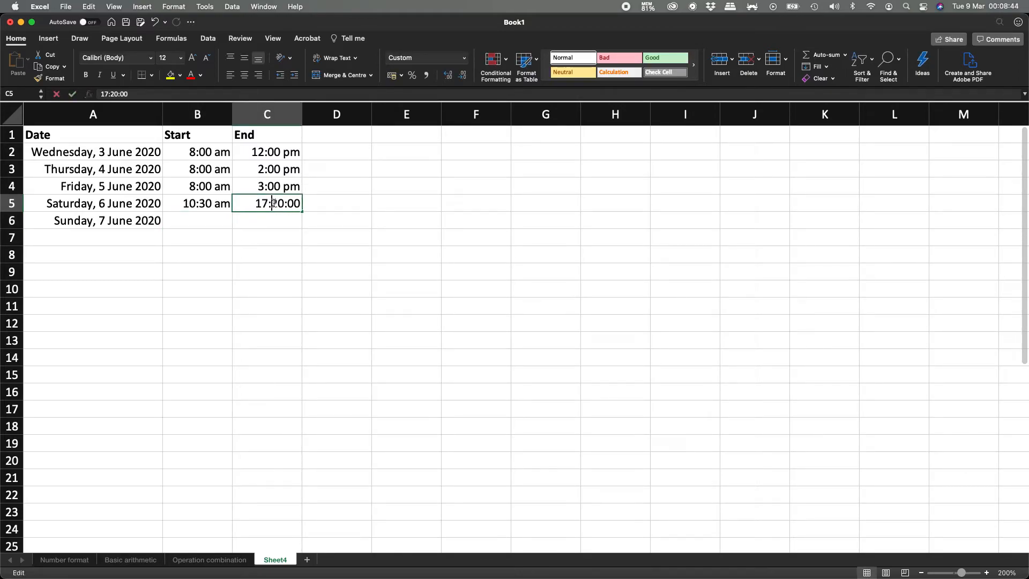
key(Delete)
text(3)
key(Return)
Enter a start time of 10:00 am in B6 and an end time of 2:00 pm in C6.
key(Left)
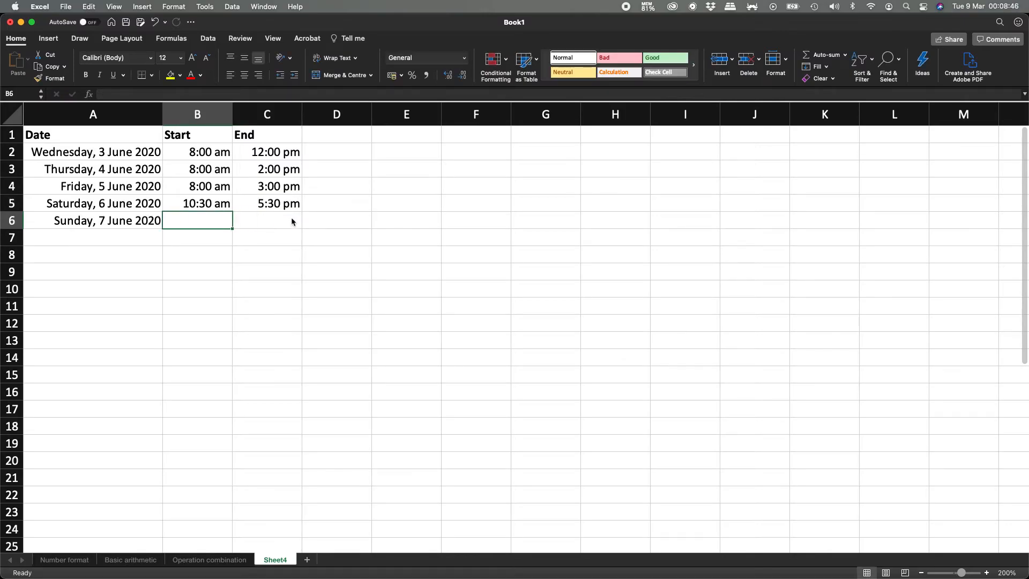
text(10:00 am)
key(Return)
click(292, 218)
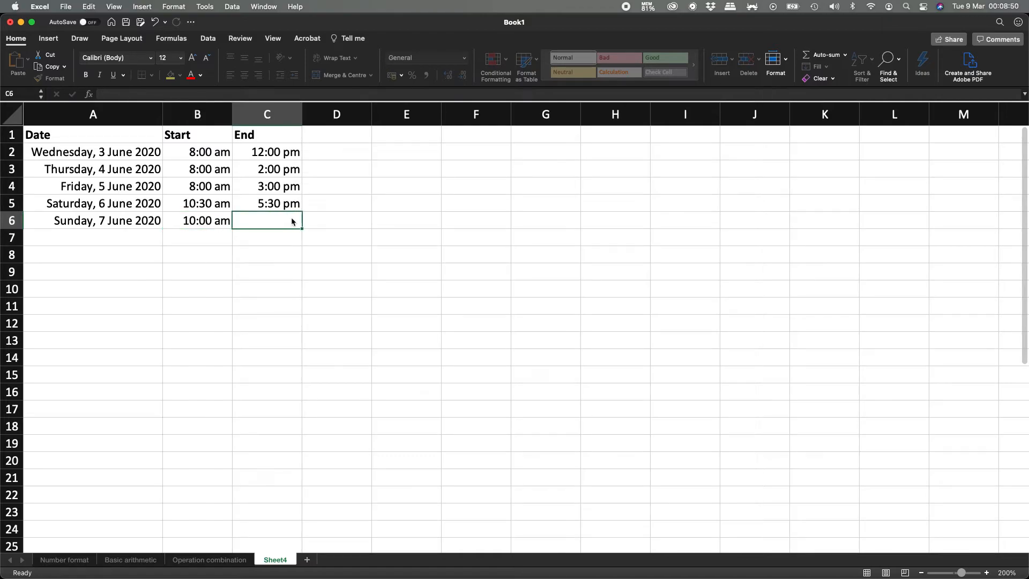
text(2:00 pm)
key(ctrl+Return)
Add the heading Hours in cell D1.
key(Right)
key(ctrl+Up)
text(Hour)
key(BackSpace)
key(BackSpace)
key(BackSpace)
text(J)
key(BackSpace)
text(ours)
key(Return)
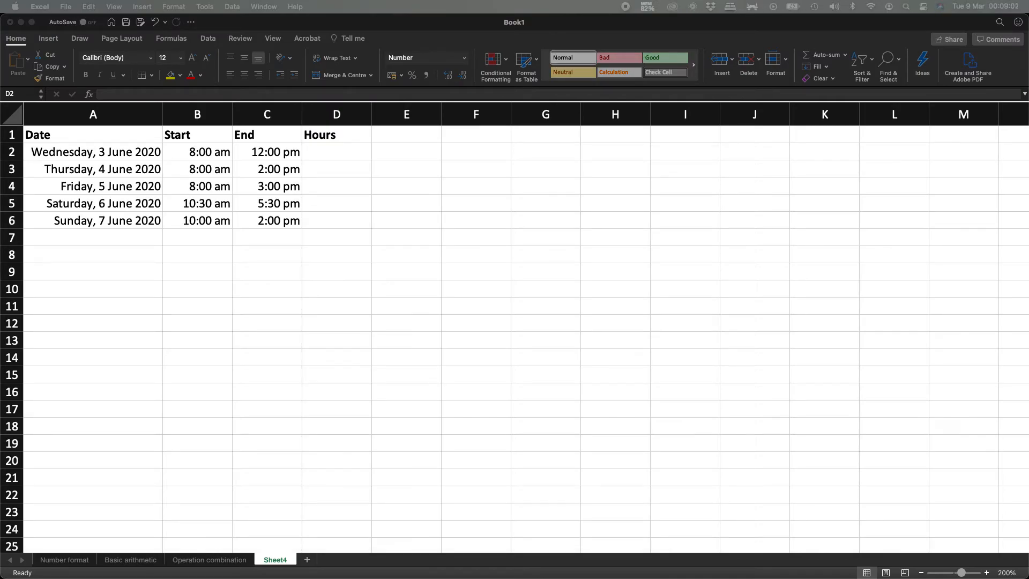
Enter the formula =C2-B2 in D2 to subtract the start time from the end time.
click(340, 155)
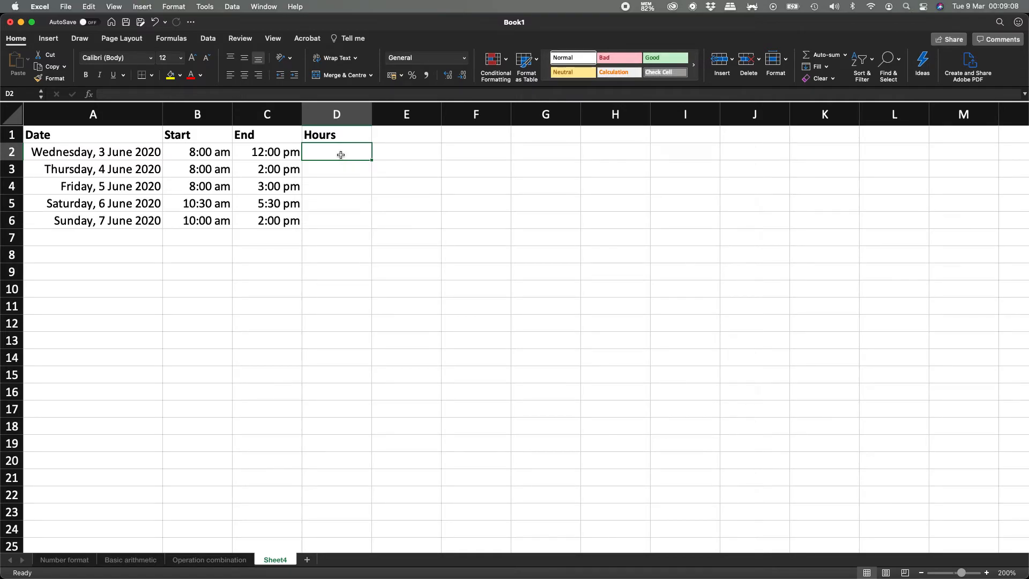
text(=)
click(268, 151)
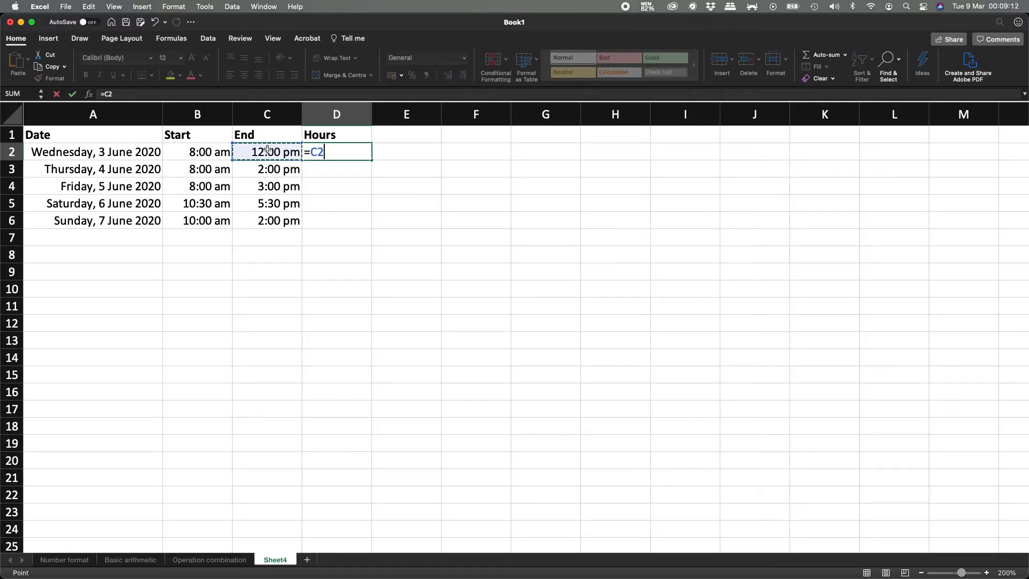
text(-)
click(198, 152)
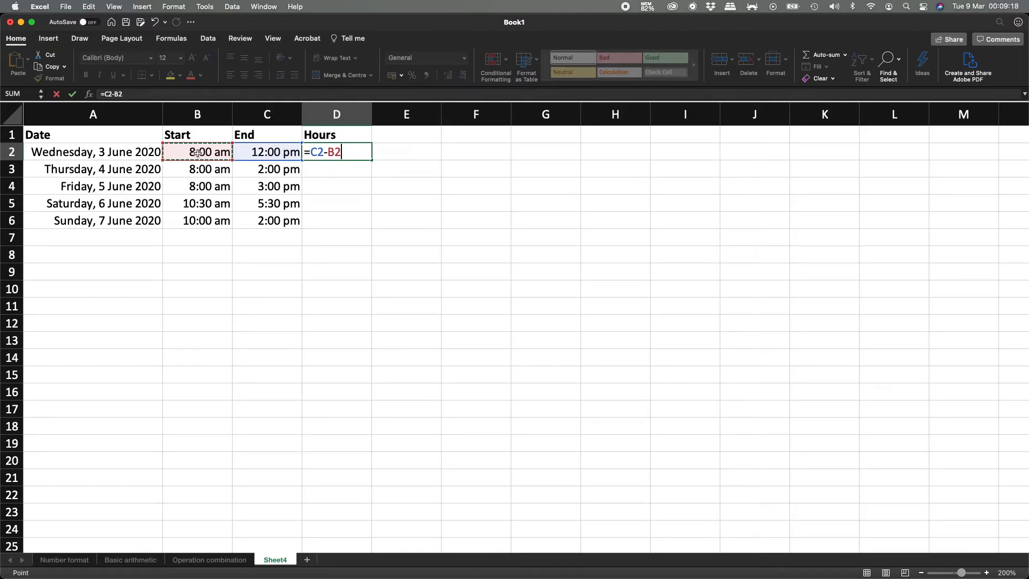
key(Return)
Apply the Number format to the result in D2.
key(Up)
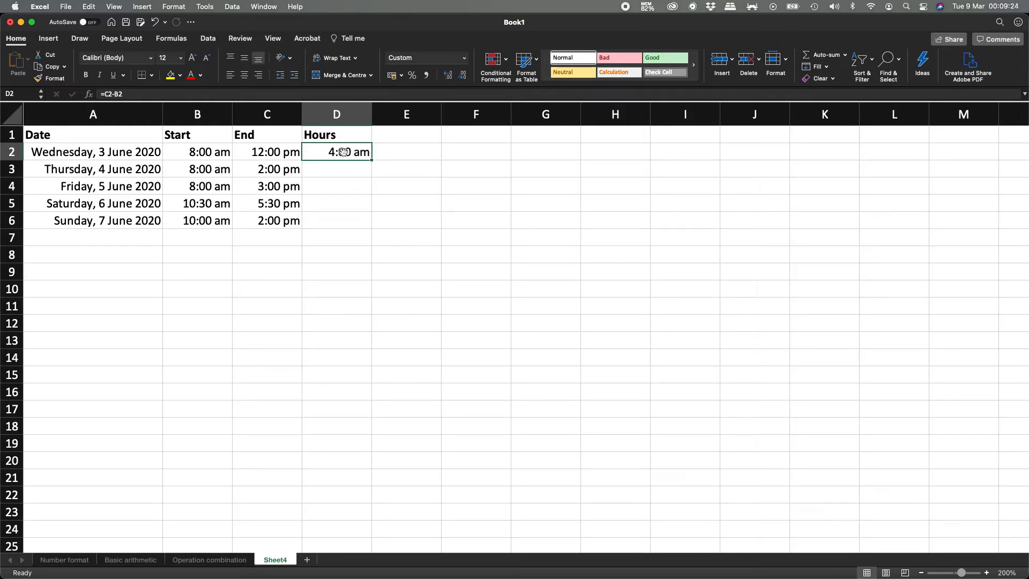
click(464, 57)
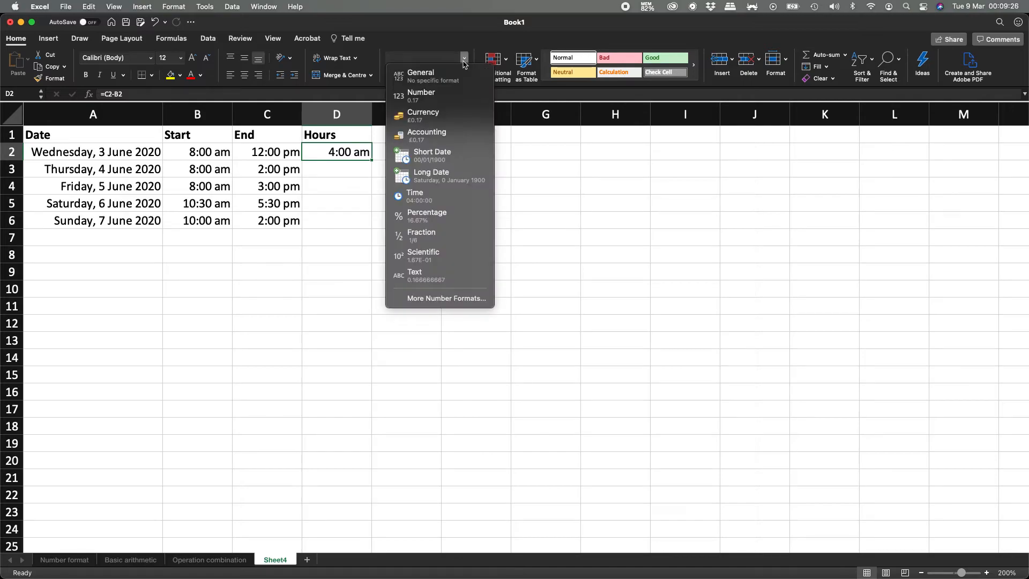
click(451, 95)
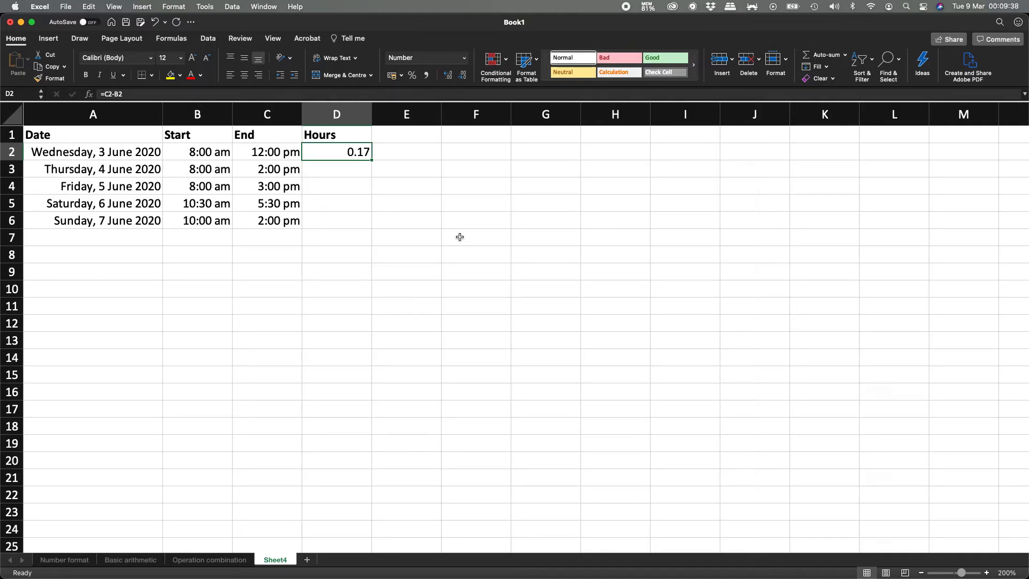
Edit the formula in D2 to =(C2-B2)*24 so it gives the duration in hours.
double_click(342, 154)
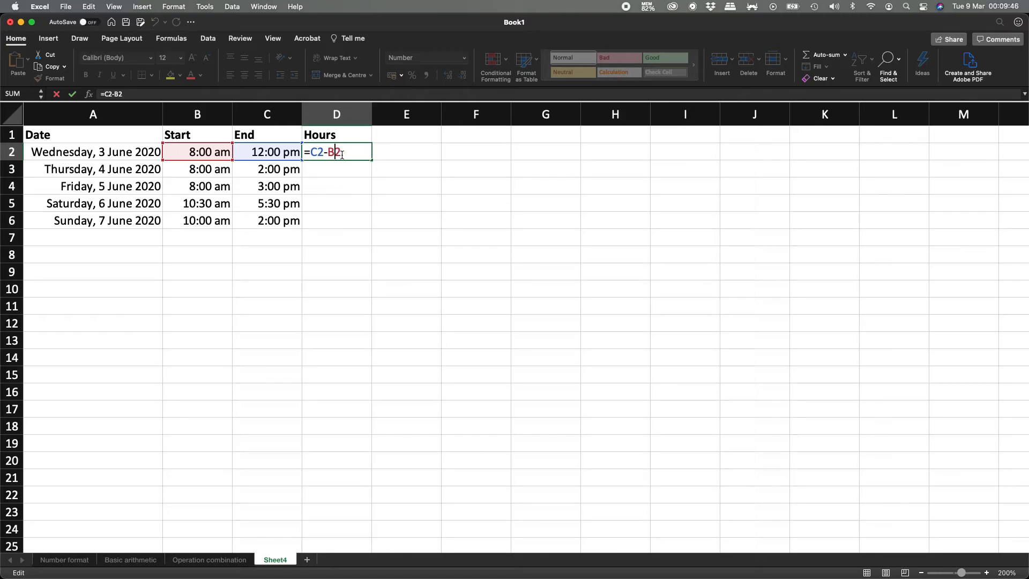
key(Left)
key(Left)
key(Left)
key(Left)
key(Left)
text(()
key(Right)
key(Right)
key(Right)
text()*)
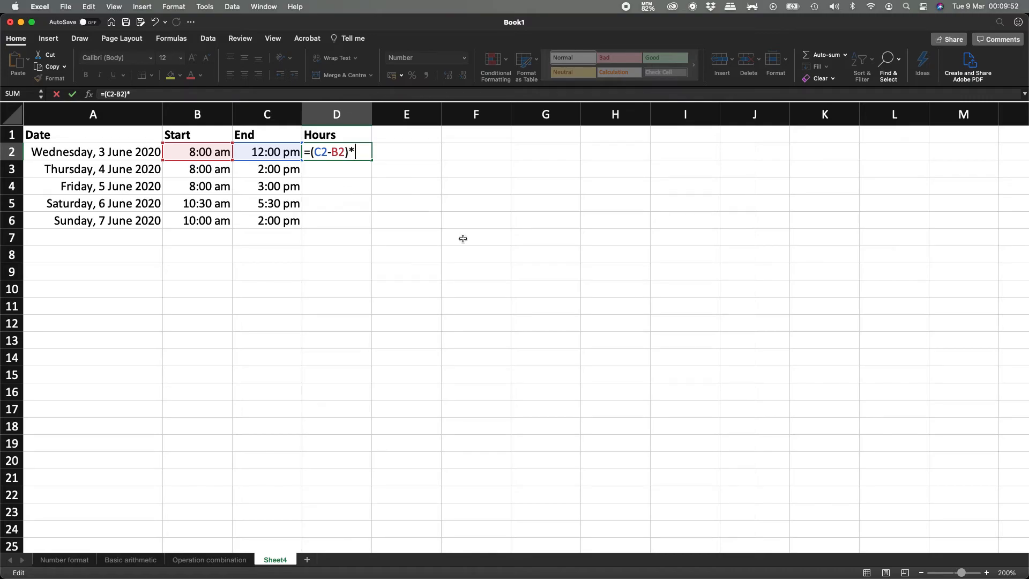
text(24)
key(Return)
Copy the hours formula from D2 into D3 through D6.
key(Up)
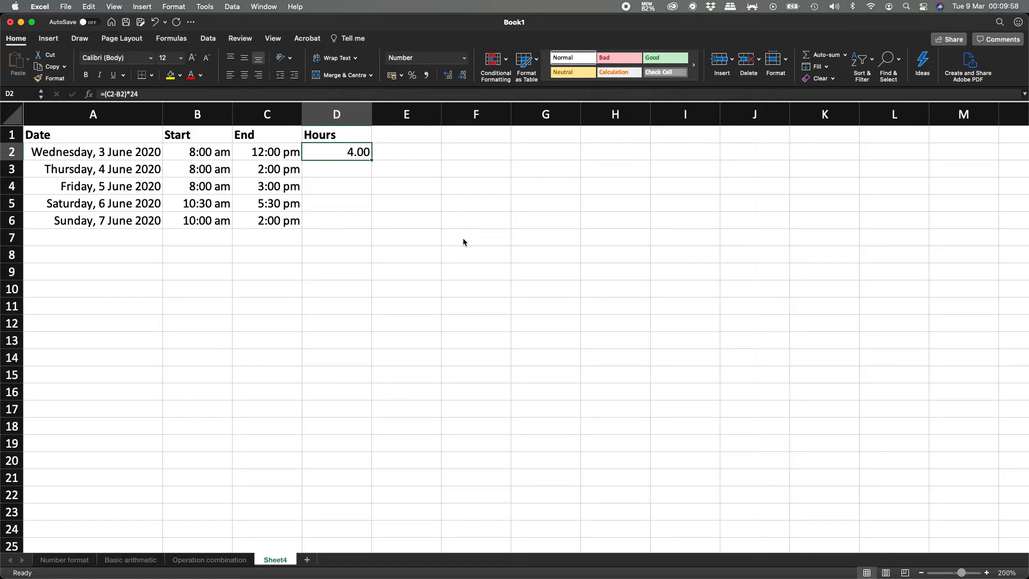
key(cmd+c)
key(Down)
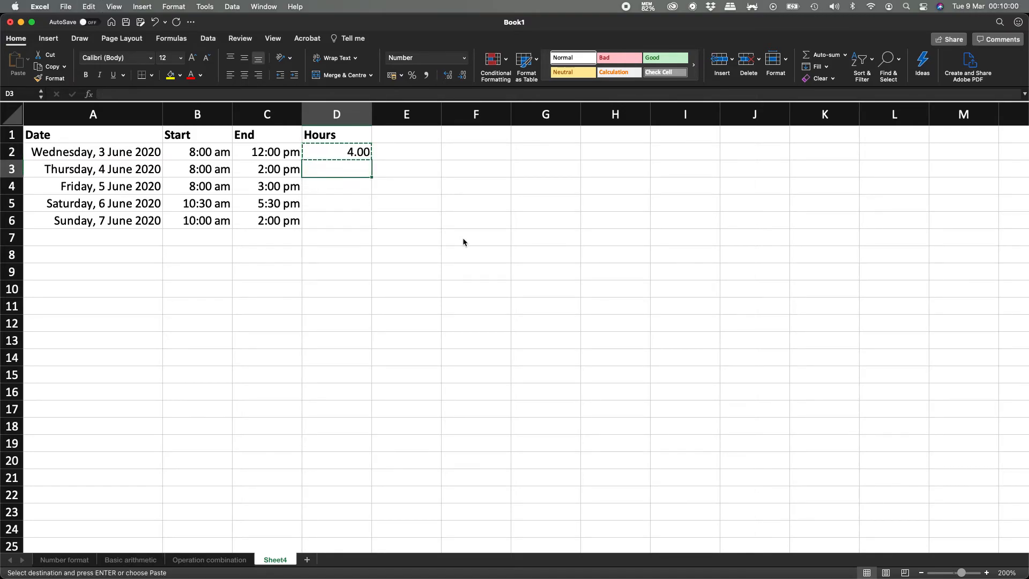
key(shift+Down)
key(shift+Down)
key(shift+Down)
key(cmd+v)
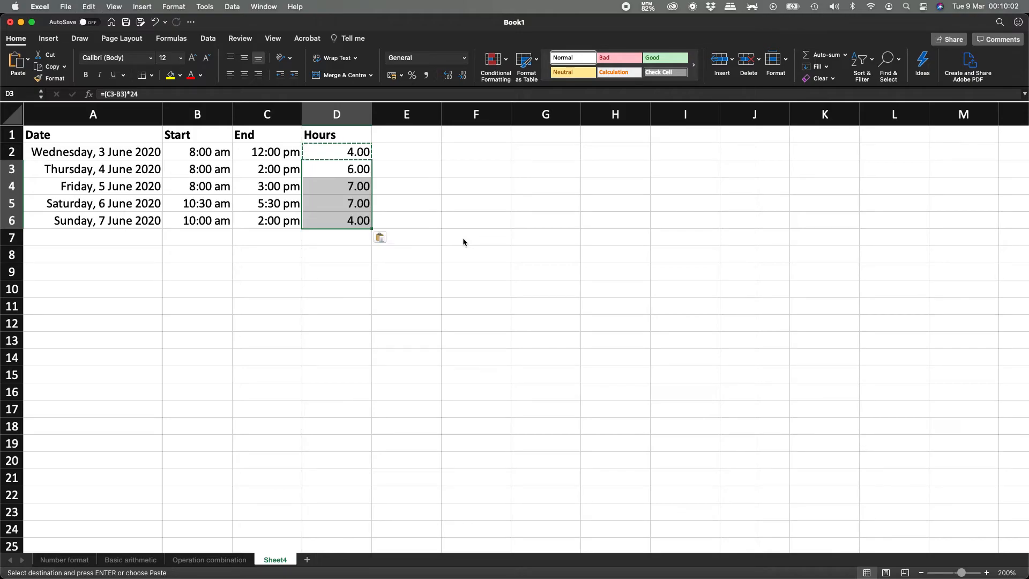
key(Escape)
Examine the copied formulas in the Hours column against their start and end times.
key(Up)
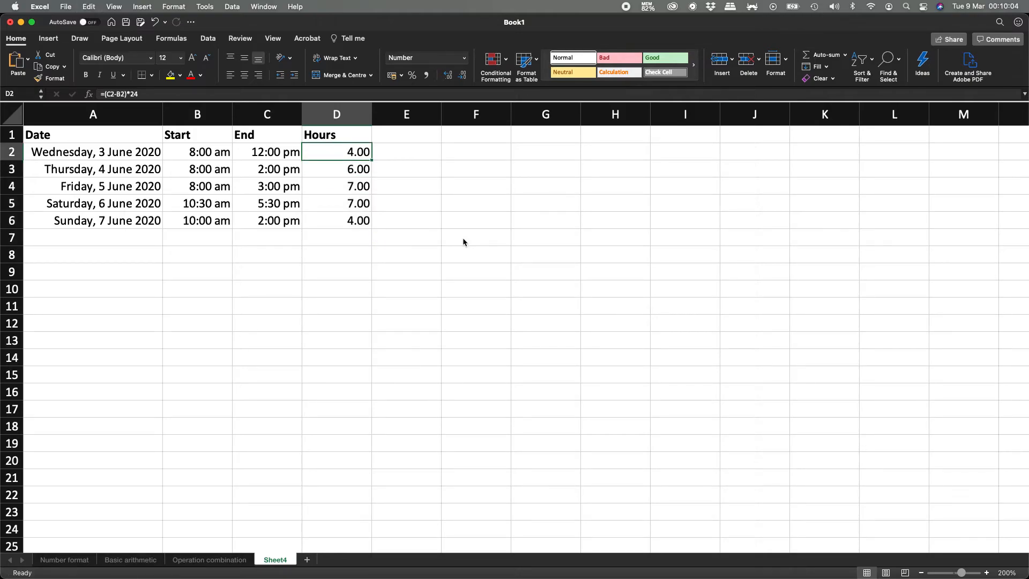
key(Down)
key(Down)
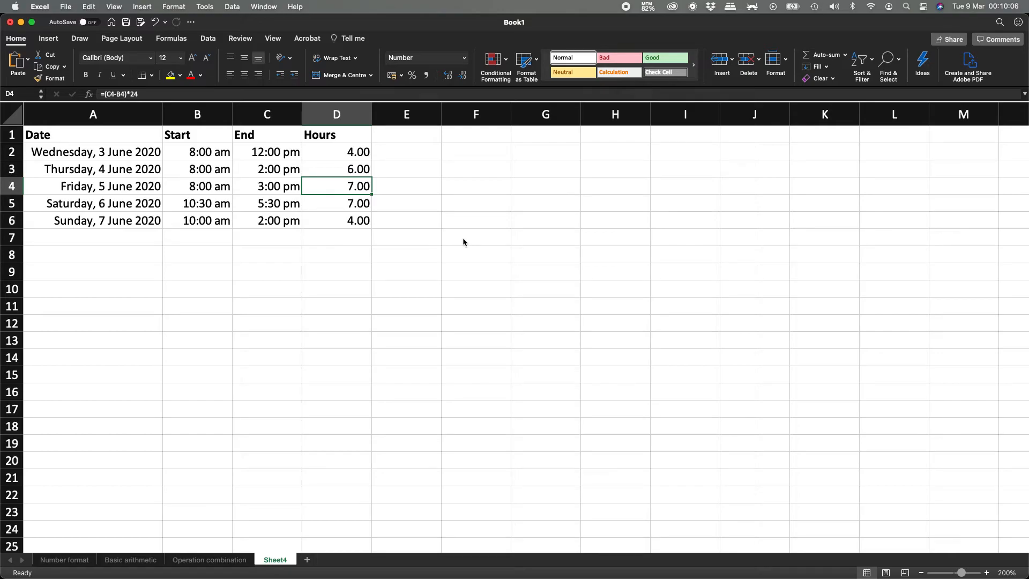
key(Down)
key(Left)
key(Left)
key(Right)
key(Right)
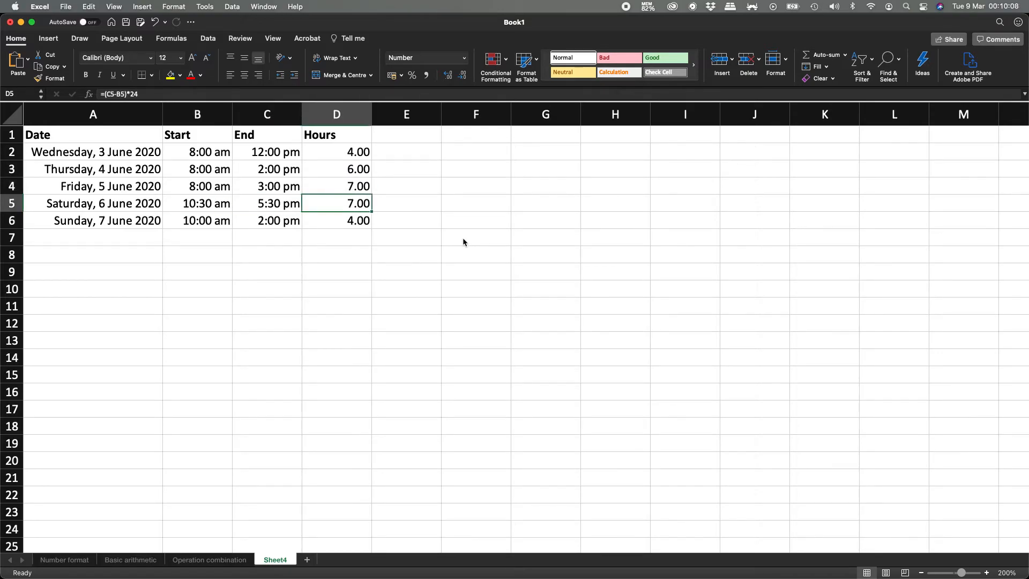
key(Down)
key(Up)
Change Saturday's end time in C5 to 6:30 pm.
key(Left)
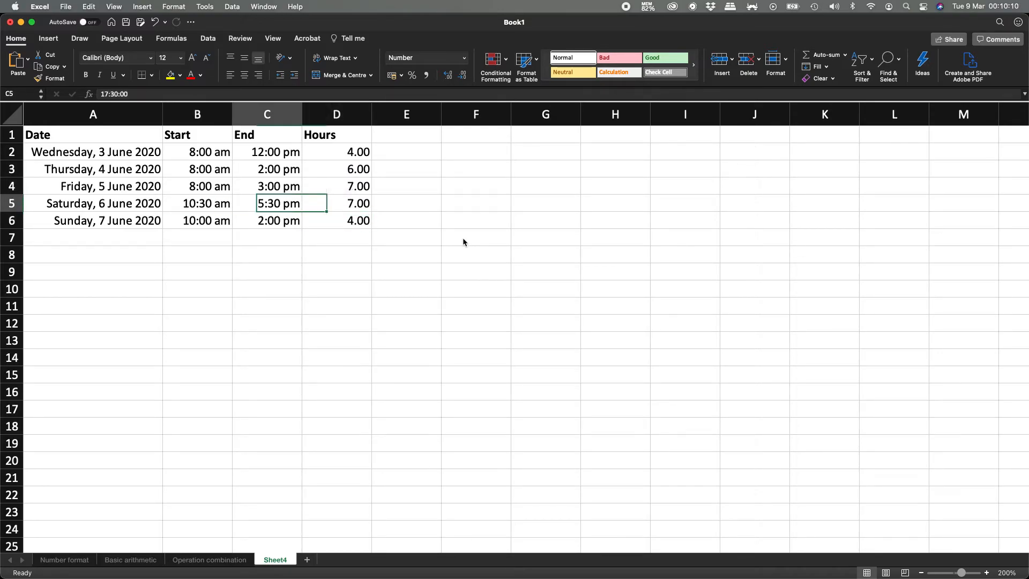
double_click(264, 199)
key(shift+Right)
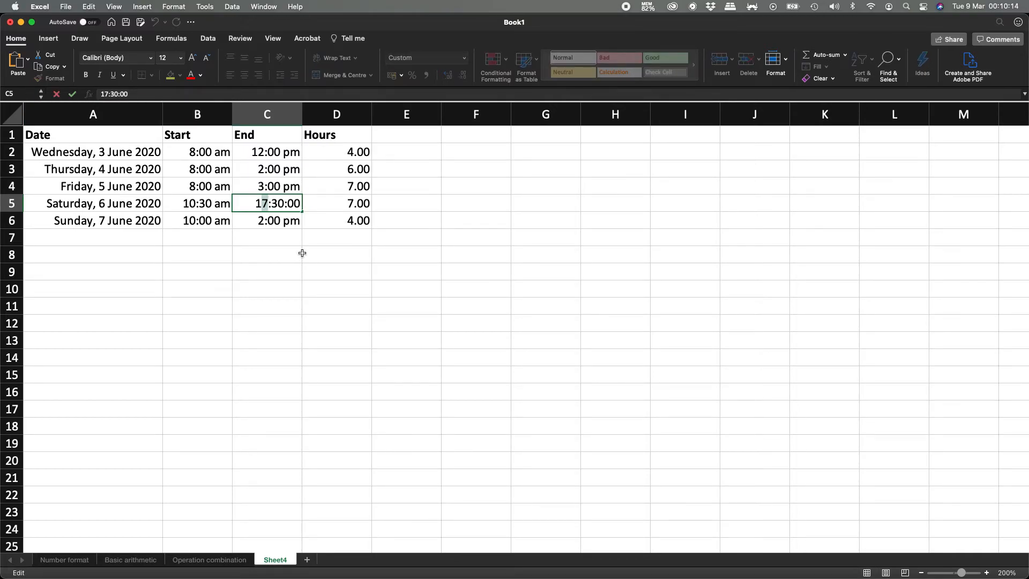
text(6)
key(Return)
Check the recalculated hours for Saturday in D5 and the other results in D2 through D6.
key(Up)
key(Right)
key(Up)
key(Up)
key(Up)
key(Down)
key(Down)
key(Down)
key(Down)
key(Down)
key(Up)
Change Sunday's end time in C6 to 2:30 pm and select its hours result in D6.
key(Left)
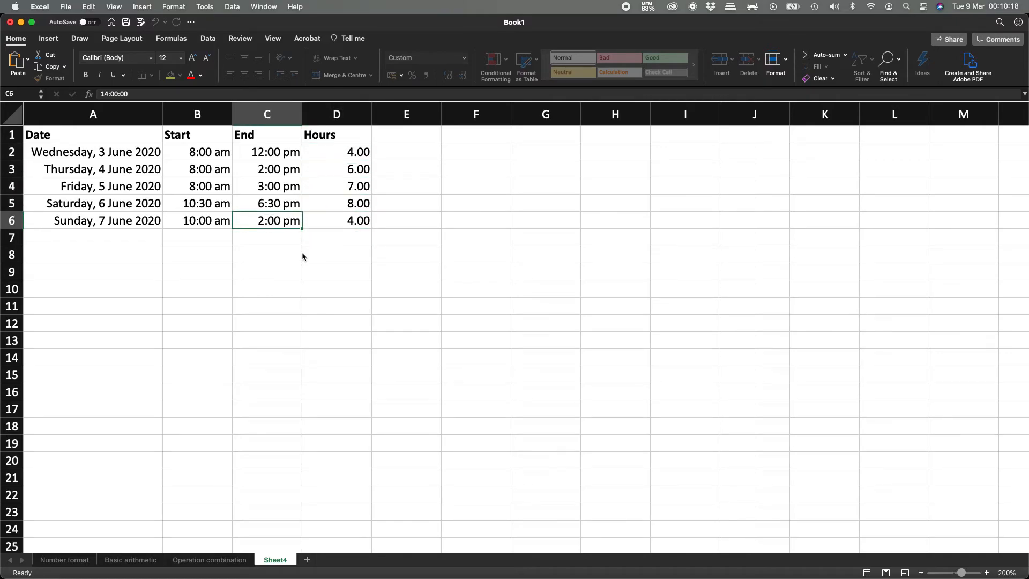
double_click(277, 222)
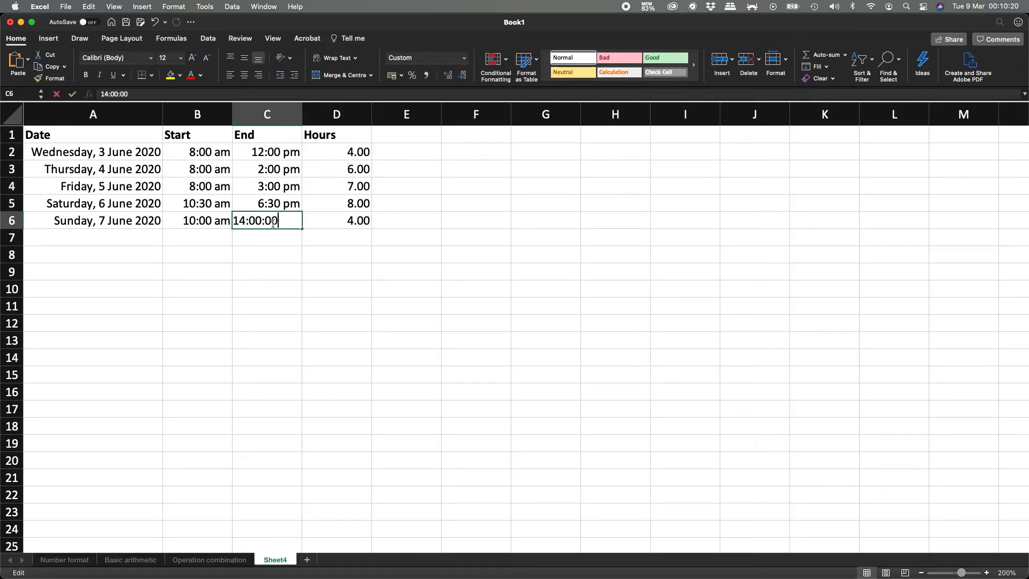
click(254, 221)
key(BackSpace)
text(3)
key(Return)
key(Up)
key(Right)
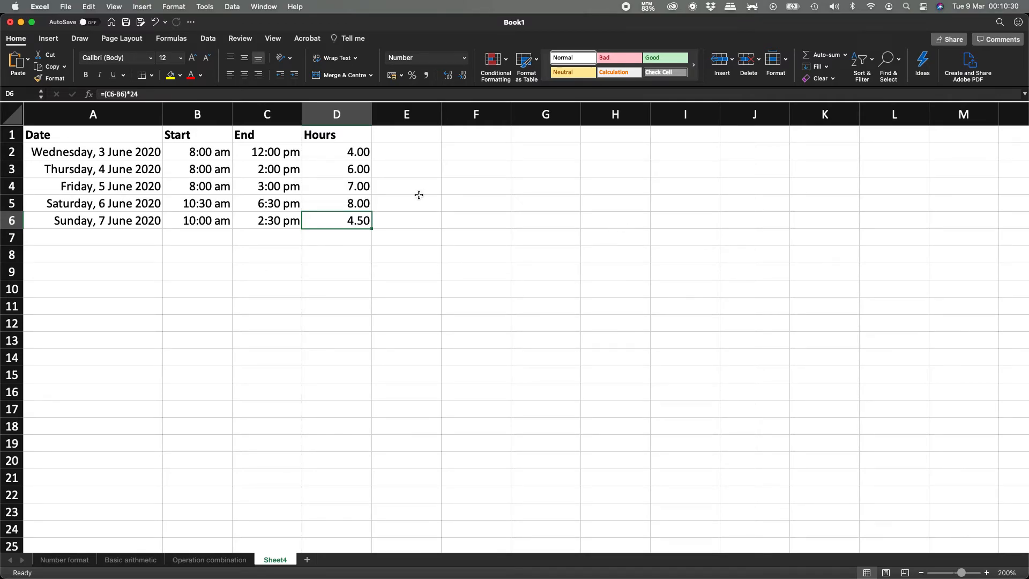
Enter the heading Capacity in E1.
click(398, 133)
text(Capacity)
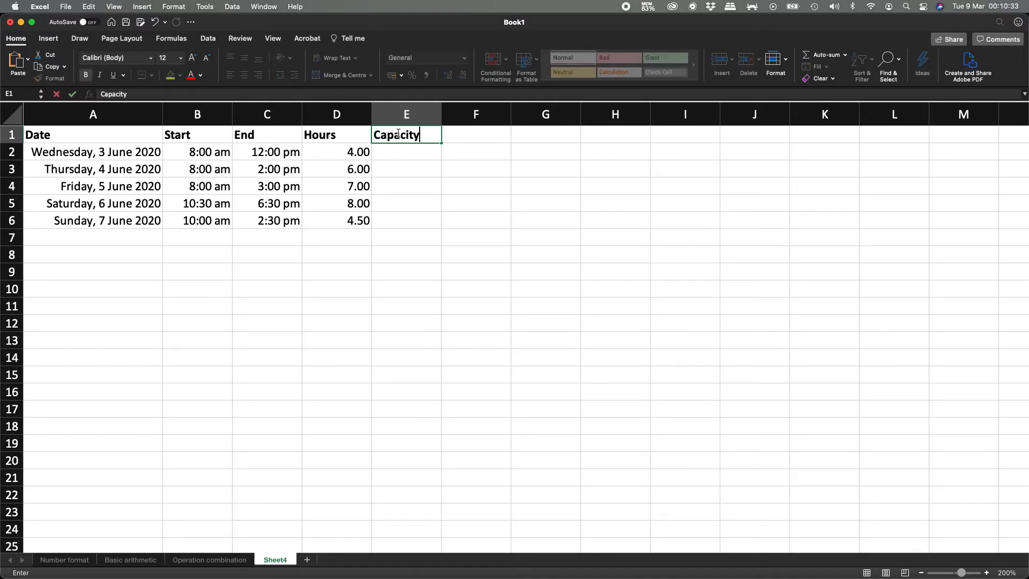
key(Return)
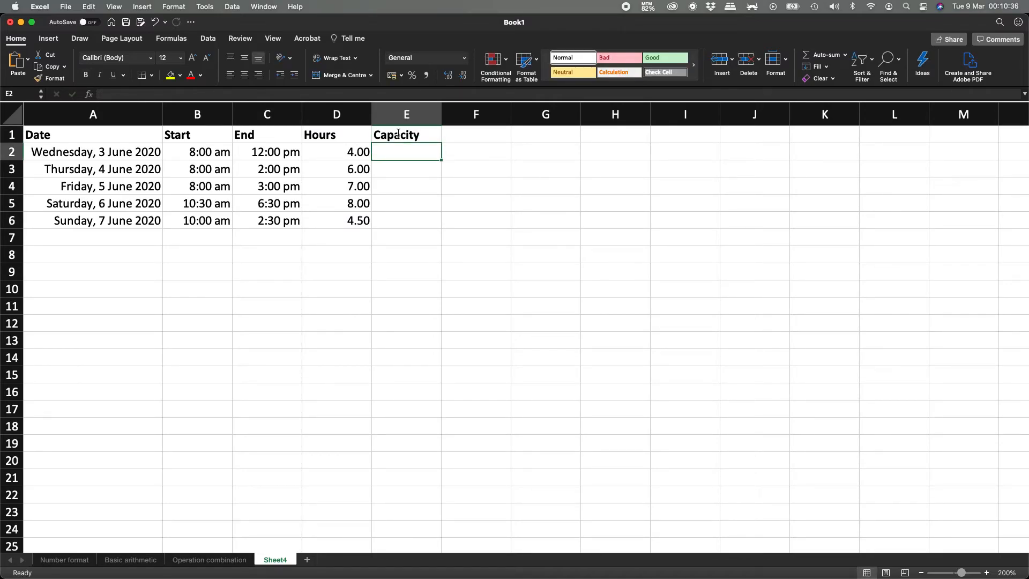
Add a note to the Capacity heading reading "Our capacity is of 12 people per hour".
click(419, 135)
right_click(421, 140)
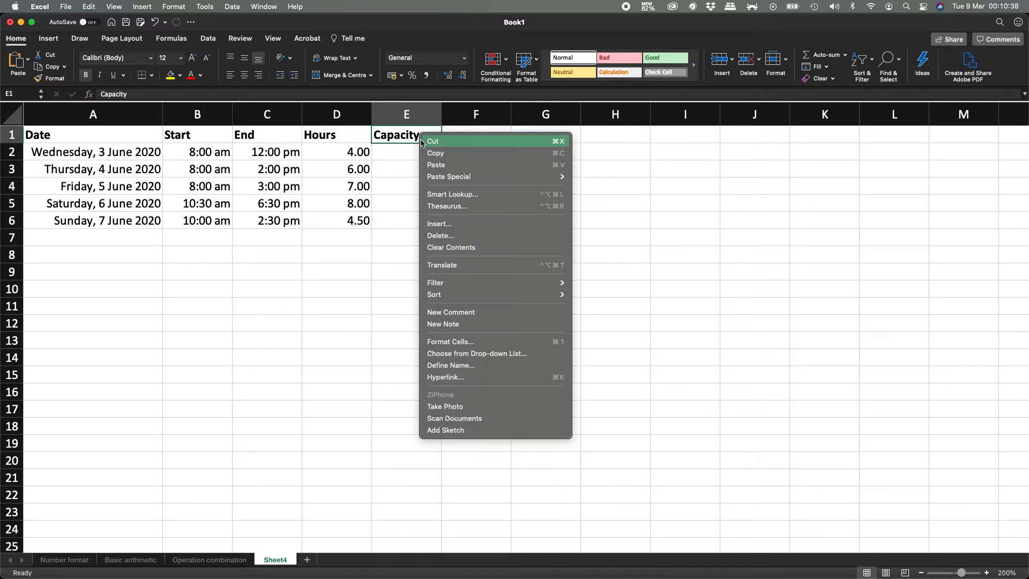
click(476, 324)
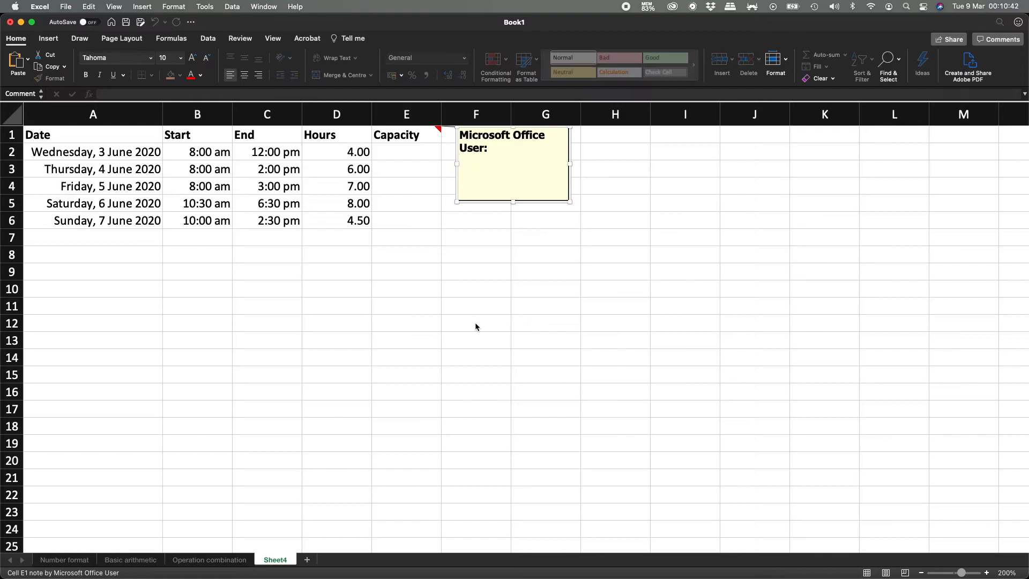
text(Our capaticy)
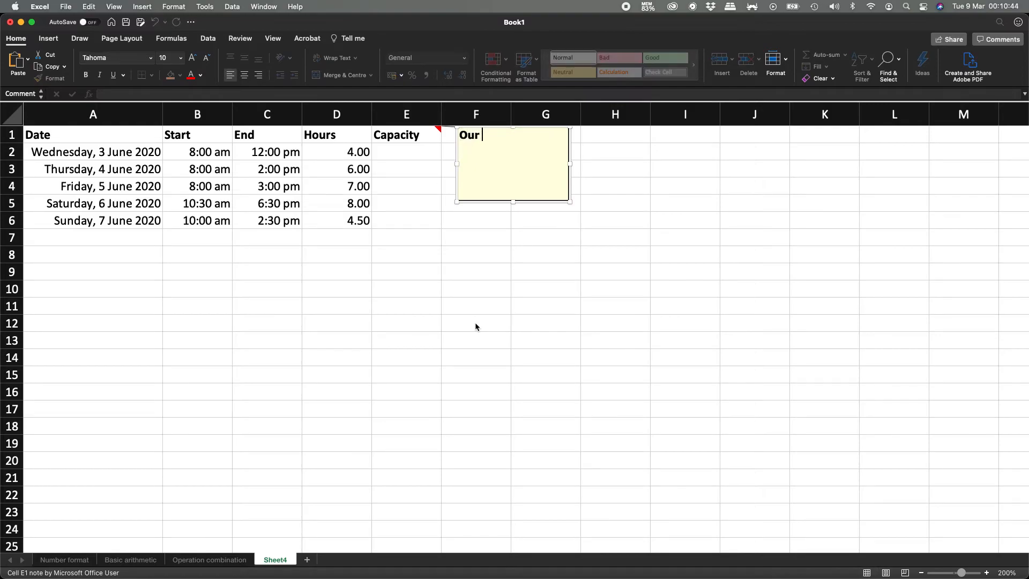
key(BackSpace)
key(BackSpace)
key(BackSpace)
text(city is )
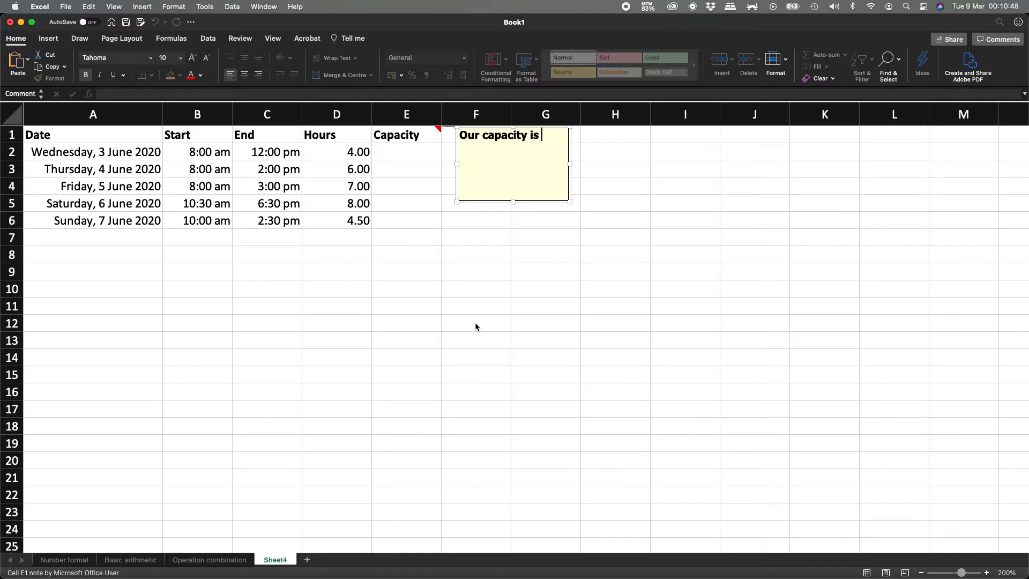
text(of 12 people per hour)
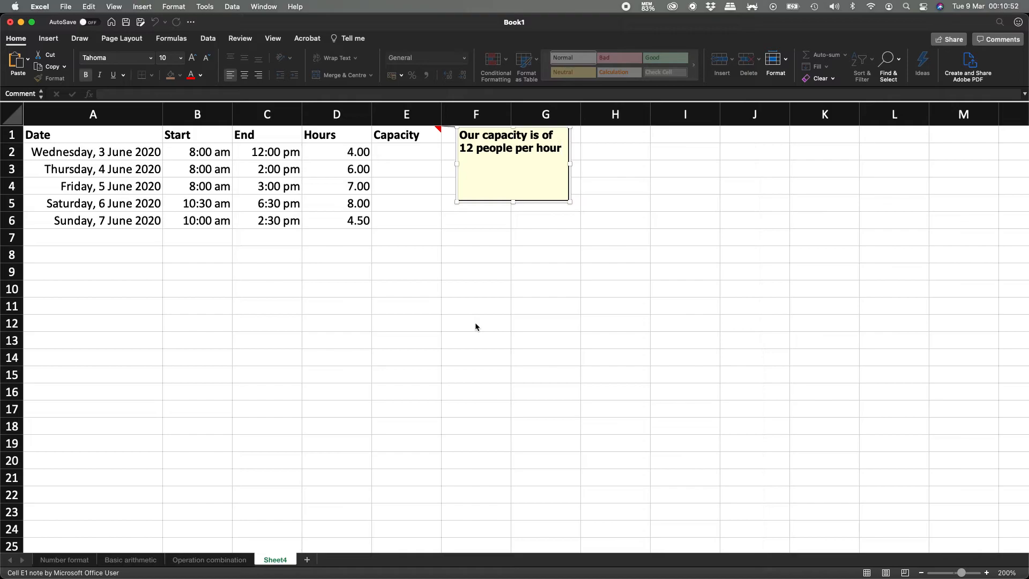
click(410, 152)
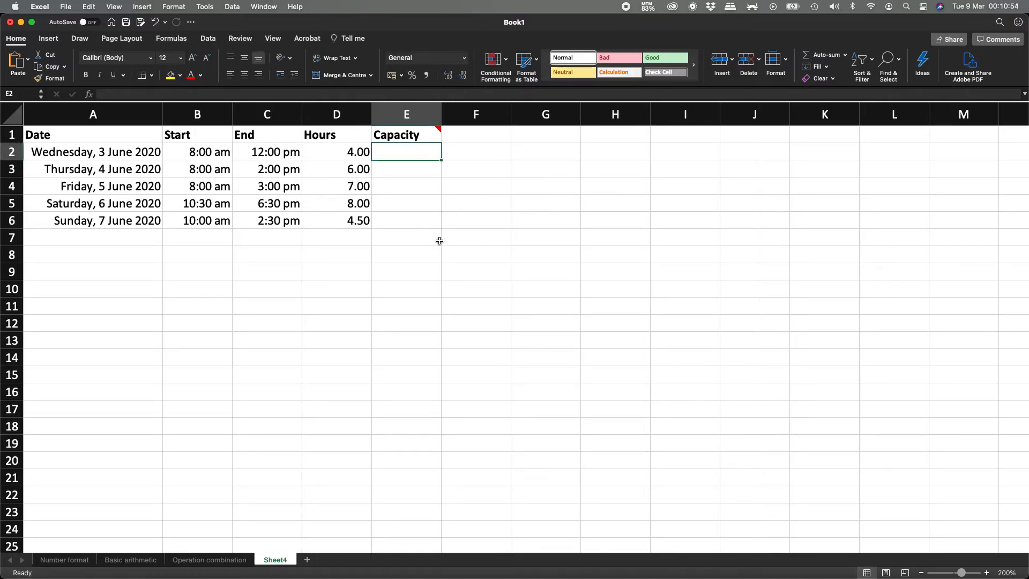
Calculate Wednesday's capacity in E2 with the formula =12*D2.
mouse_move(421, 135)
text(=)
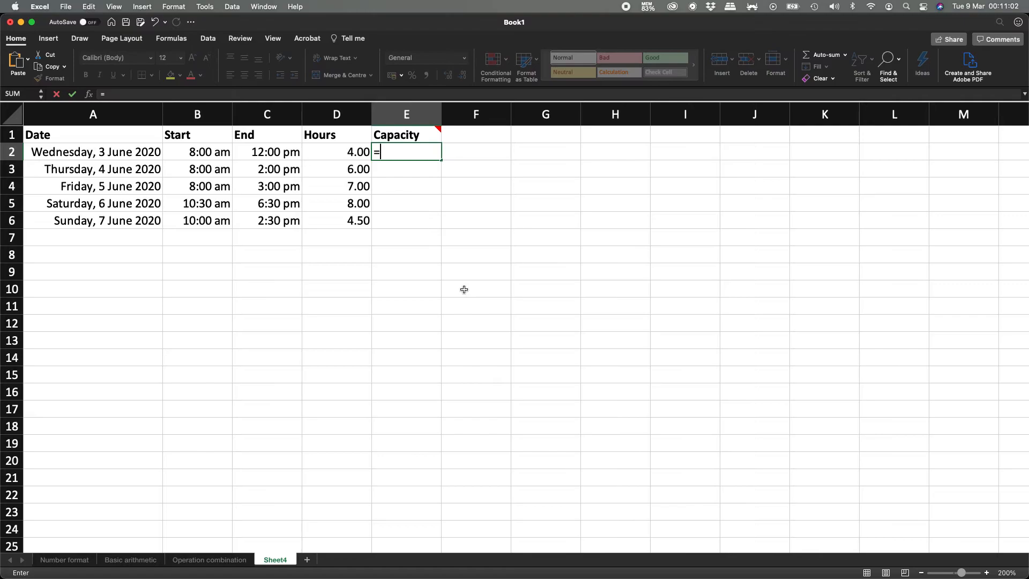
text(12*)
click(350, 152)
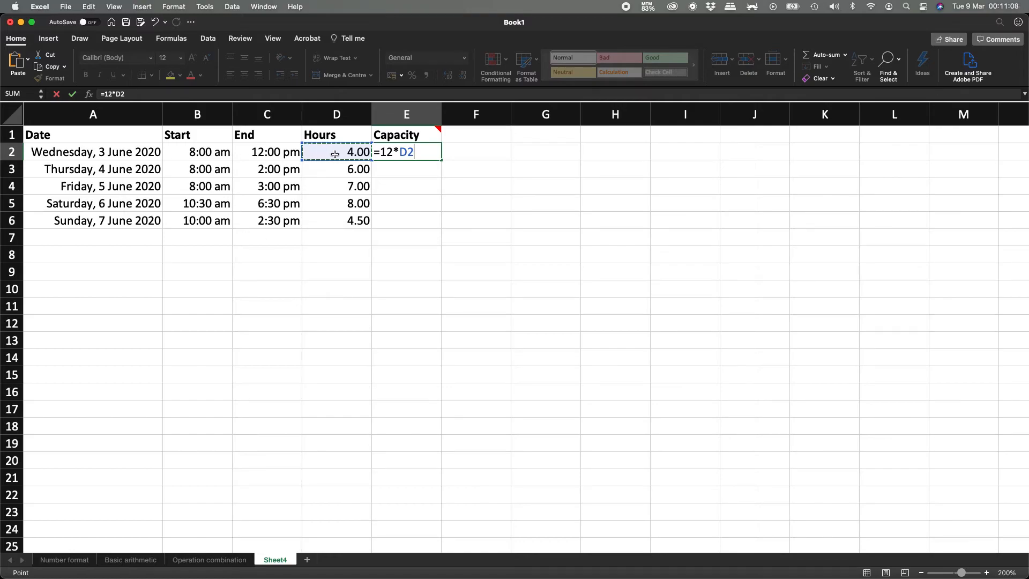
key(Return)
Copy the capacity formula from E2 to E3 through E6.
key(Up)
key(super+c)
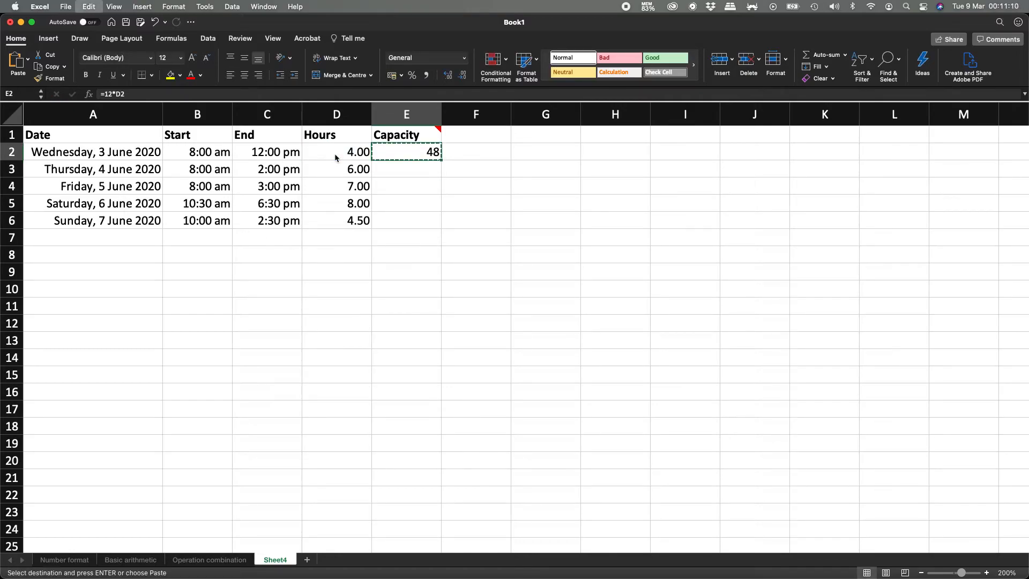
key(Down)
key(shift+Down)
key(shift+Down)
key(shift+Down)
key(super+v)
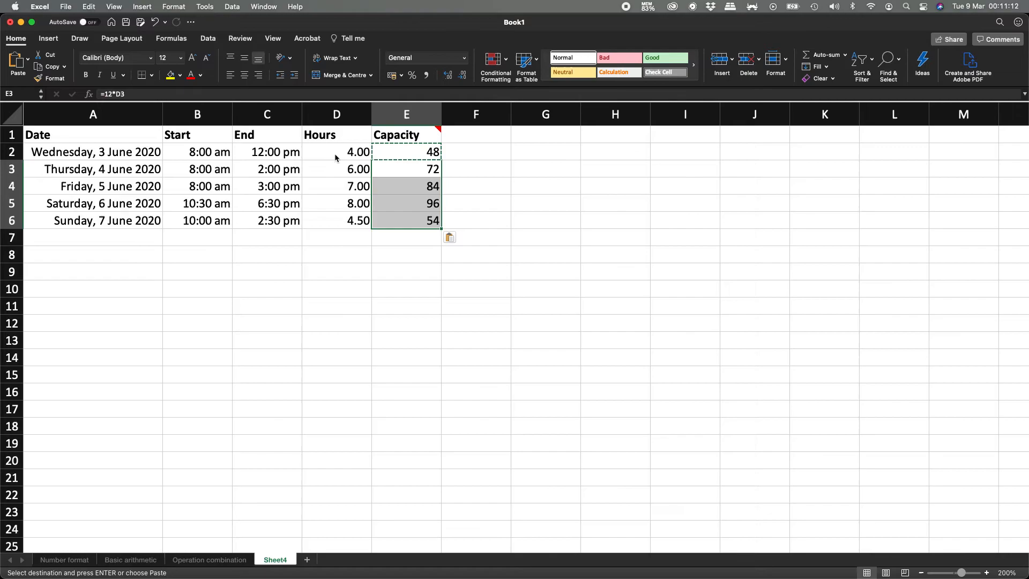
Examine the copied formulas in the Capacity column from E3 to E6.
key(shift+Up)
key(shift+Up)
key(shift+Up)
key(Down)
key(Down)
key(Down)
key(Escape)
key(Right)
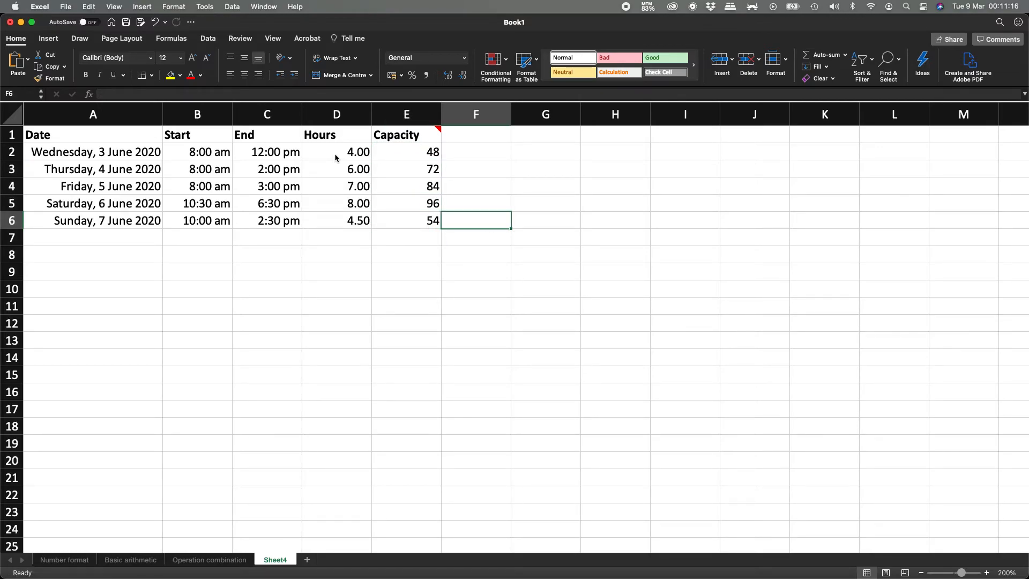
Add the headings Children in F1 and Women in G1.
key(Up)
key(Up)
key(Up)
key(Up)
key(Up)
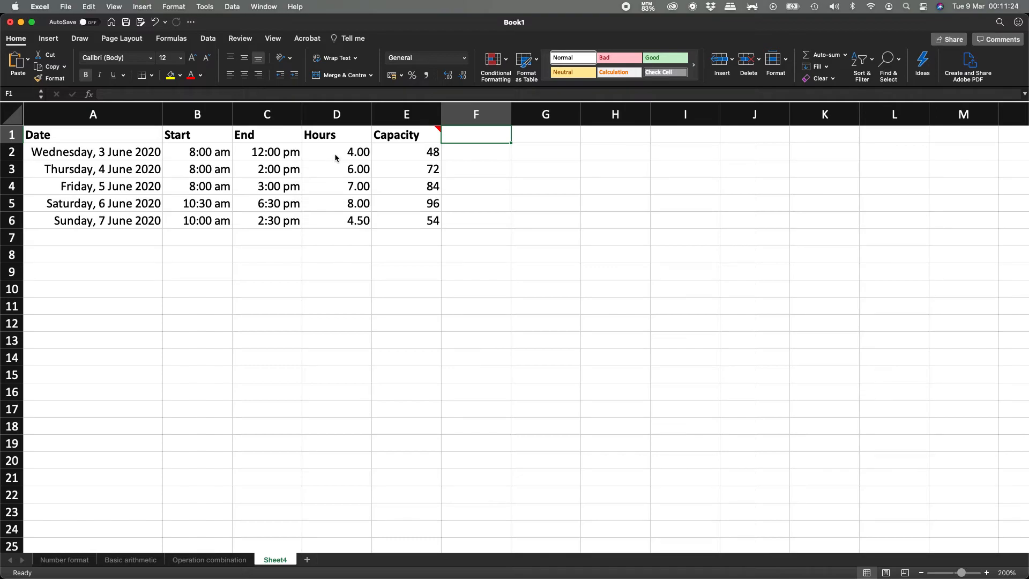
text(Children)
key(Return)
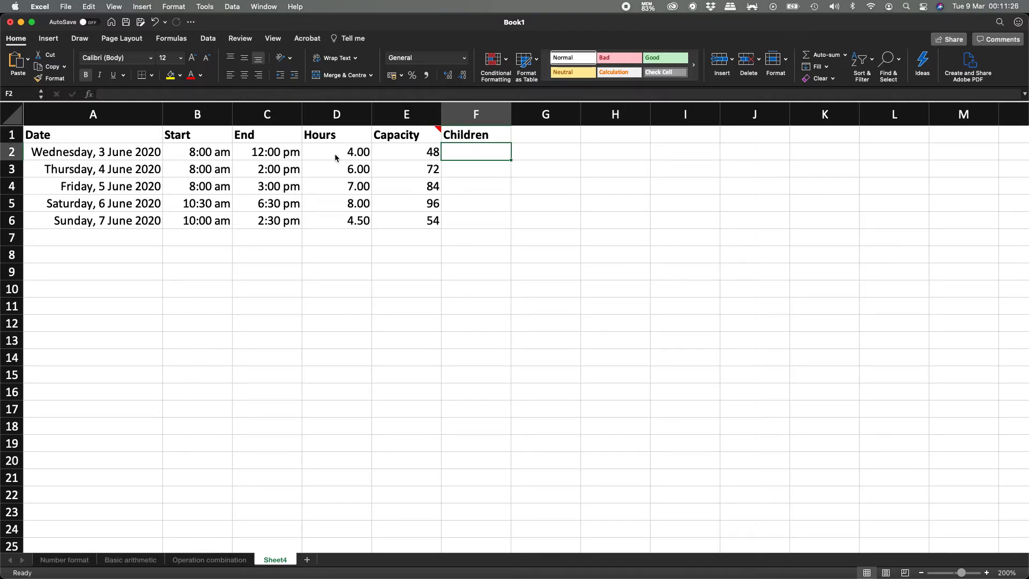
key(Up)
key(Right)
text(Women)
key(Return)
Add the headings Men in H1 and Total in I1.
key(Up)
key(Right)
text(M)
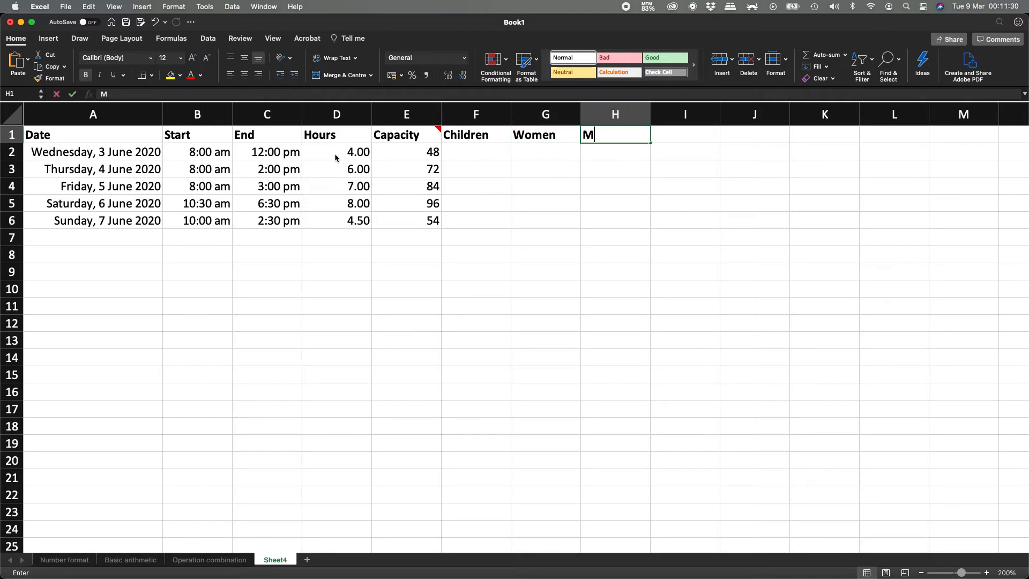
text(en)
key(Return)
key(Right)
key(Up)
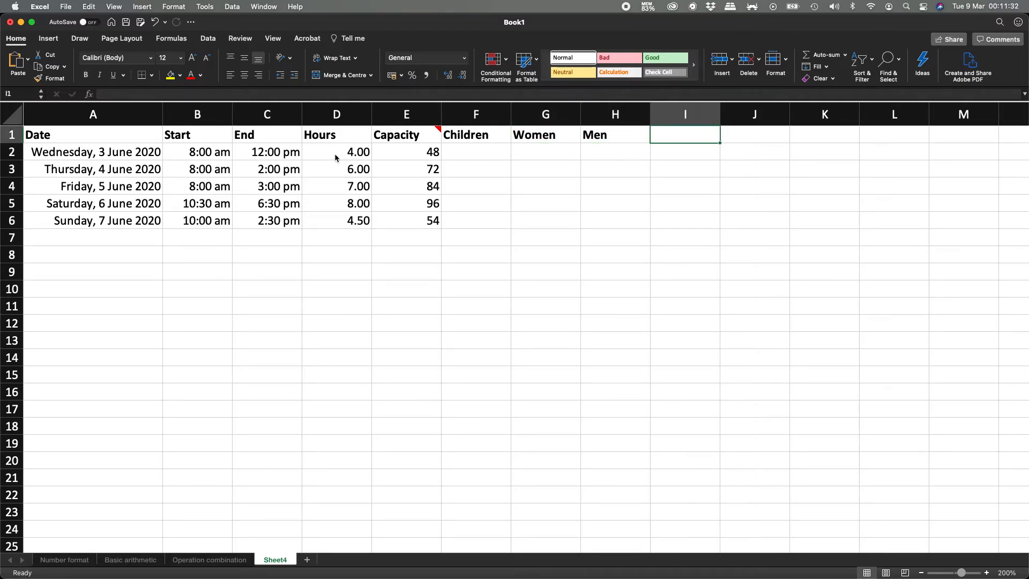
text(Total)
key(Return)
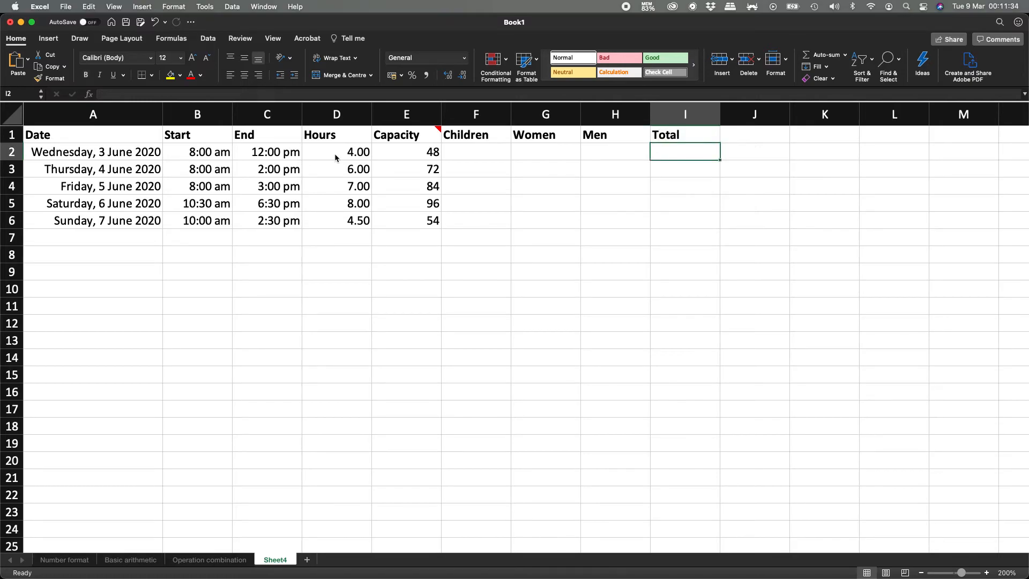
Sum Wednesday's Children, Women and Men in I2 with the formula =F2+G2+H2.
text(=)
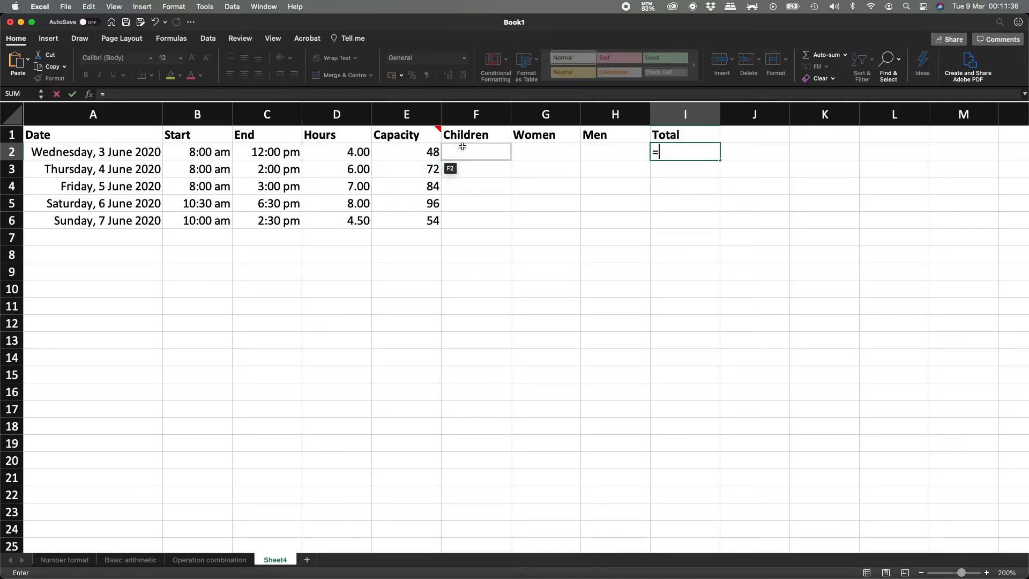
click(462, 147)
text(+)
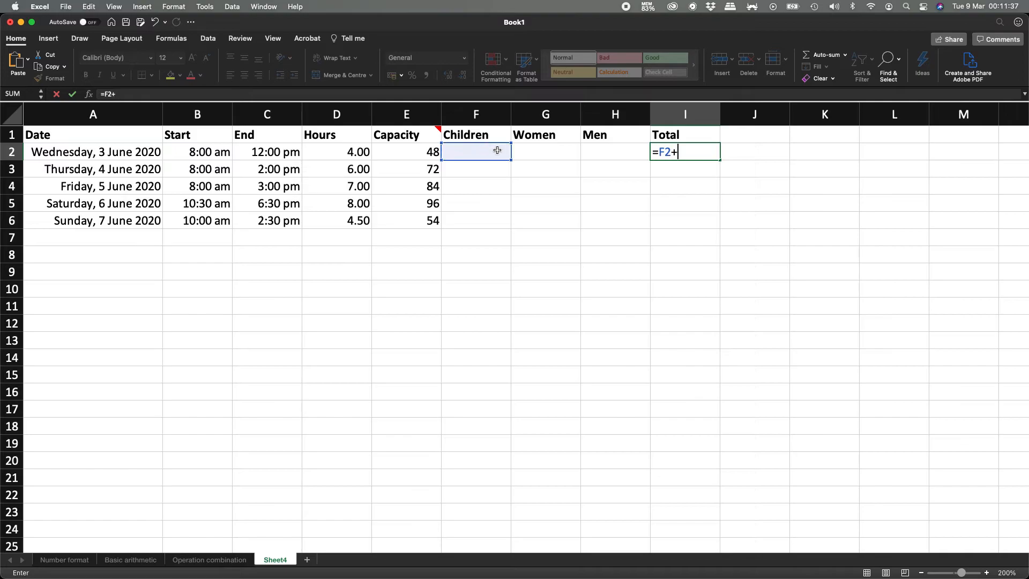
click(536, 147)
text(+)
click(595, 151)
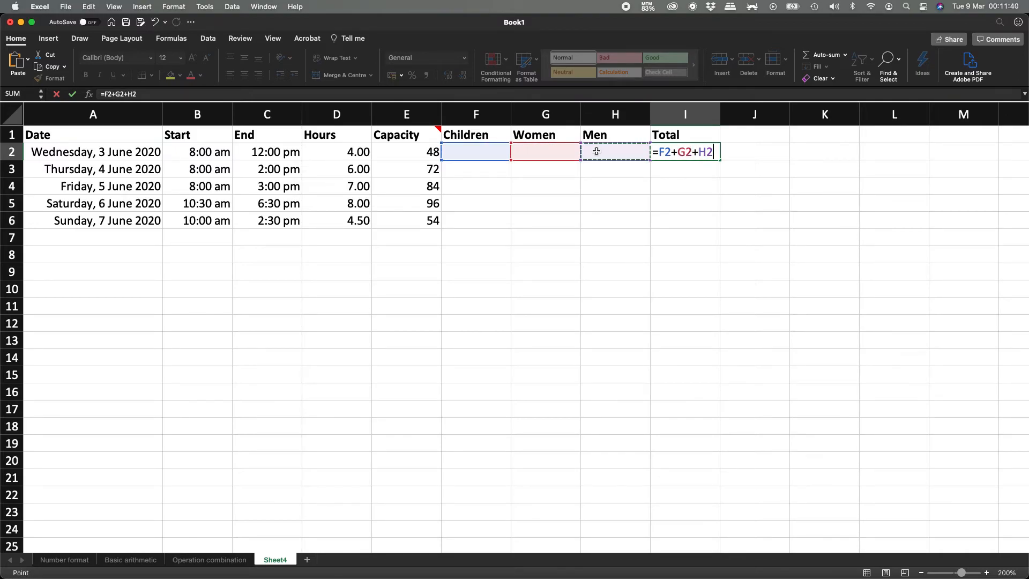
key(Return)
Copy the Total formula from I2 down through I6.
click(597, 154)
key(Right)
key(cmd+c)
key(shift+Down)
key(shift+Down)
key(shift+Down)
key(shift+Down)
key(cmd+v)
Enter Wednesday's attendance as 12 children, 34 women and 12 men in F2 through H2, and select the total in I2.
click(596, 153)
key(Left)
key(Left)
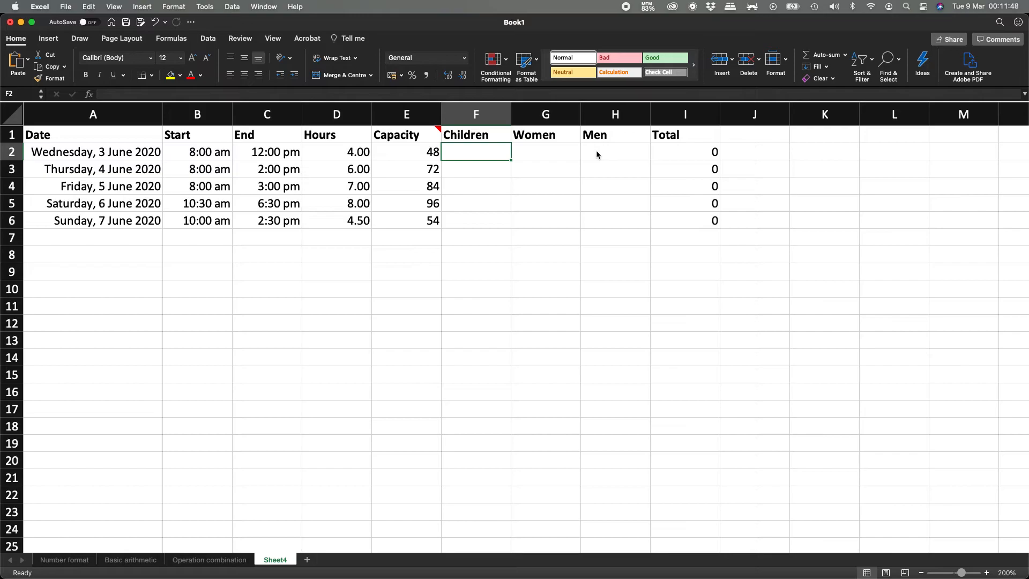
text(12)
key(Tab)
text(34)
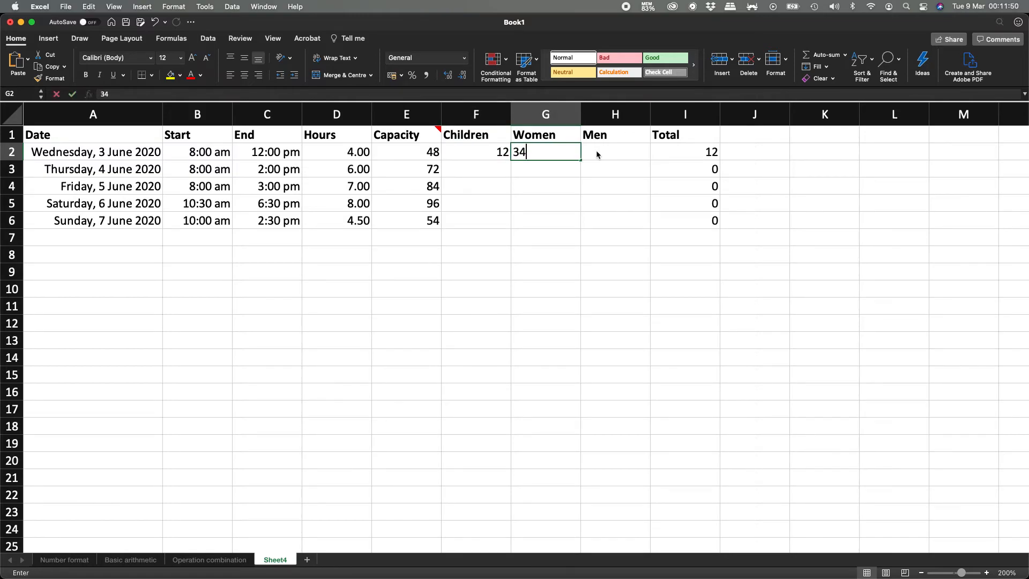
key(Tab)
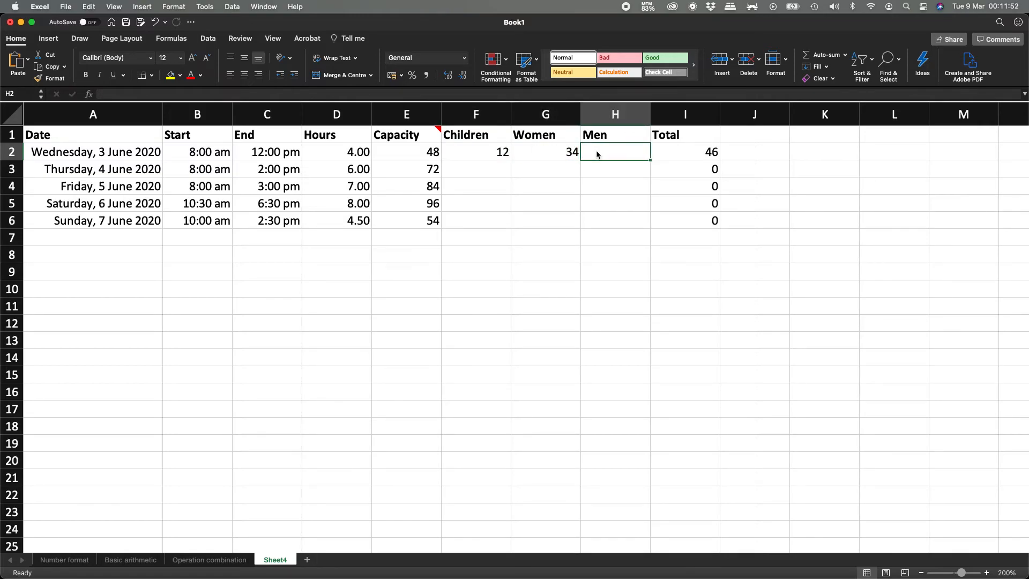
text(12)
key(Tab)
key(Left)
key(Right)
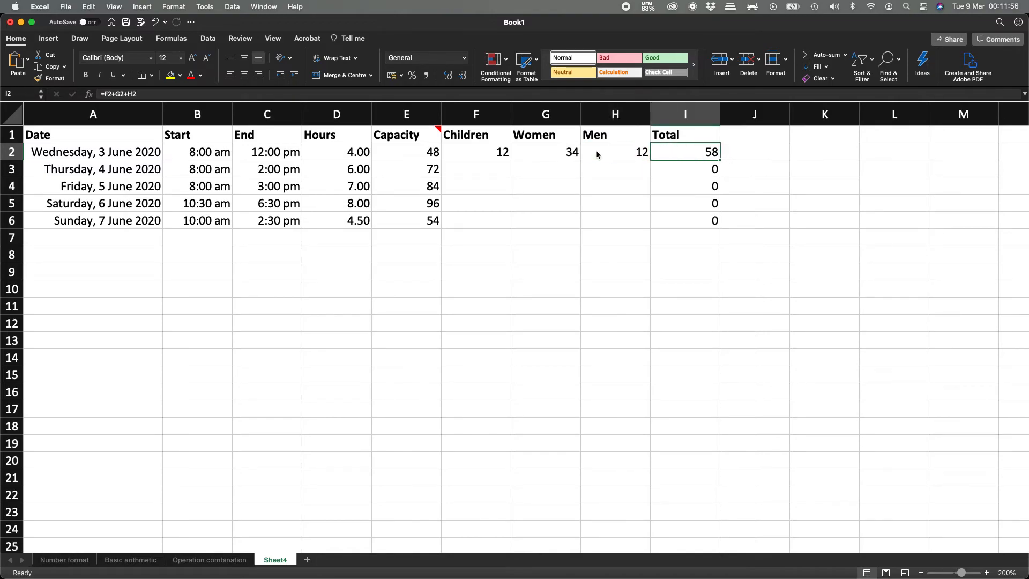
Enter the heading Over limit in J1.
key(Right)
key(Up)
text(Over)
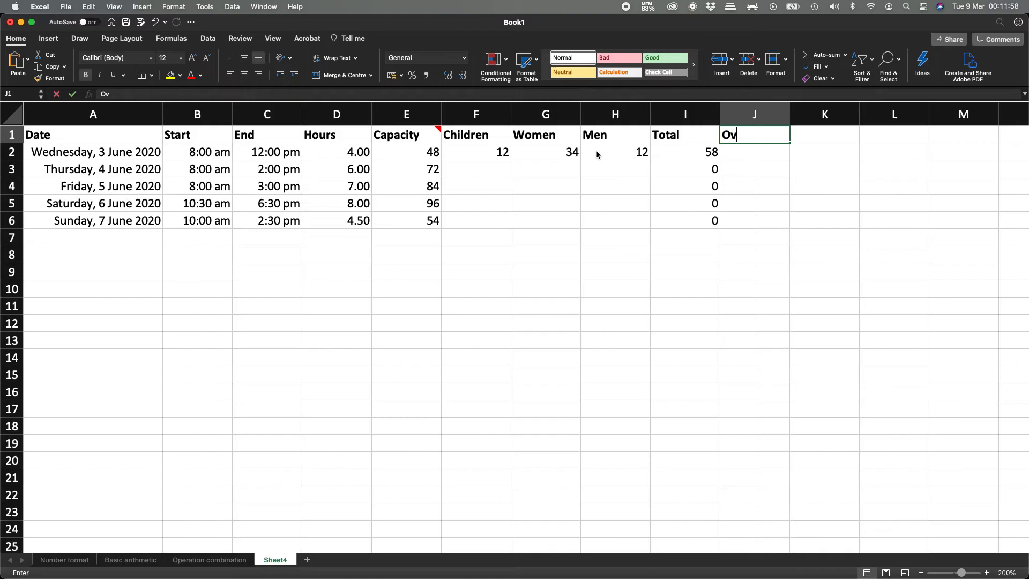
key(Return)
key(Up)
key(F2)
text(limit)
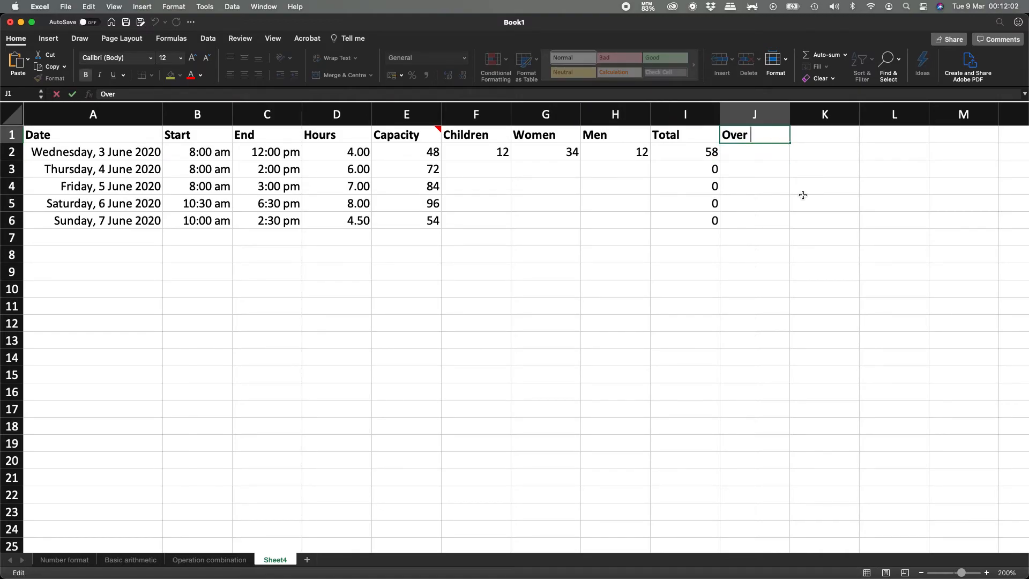
key(Return)
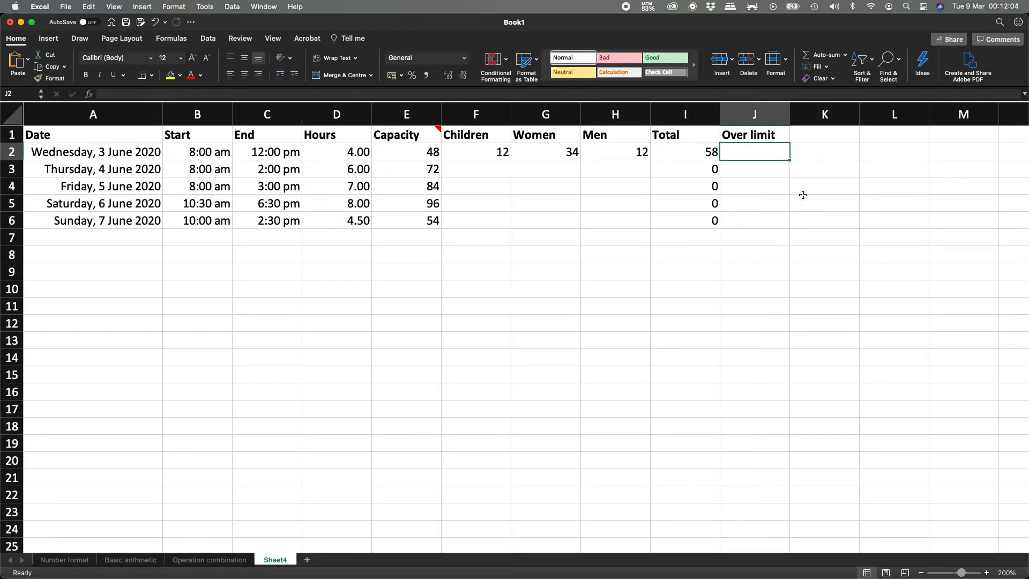
Calculate how far Wednesday's total exceeds capacity in J2 with the formula =I2-E2.
text(=)
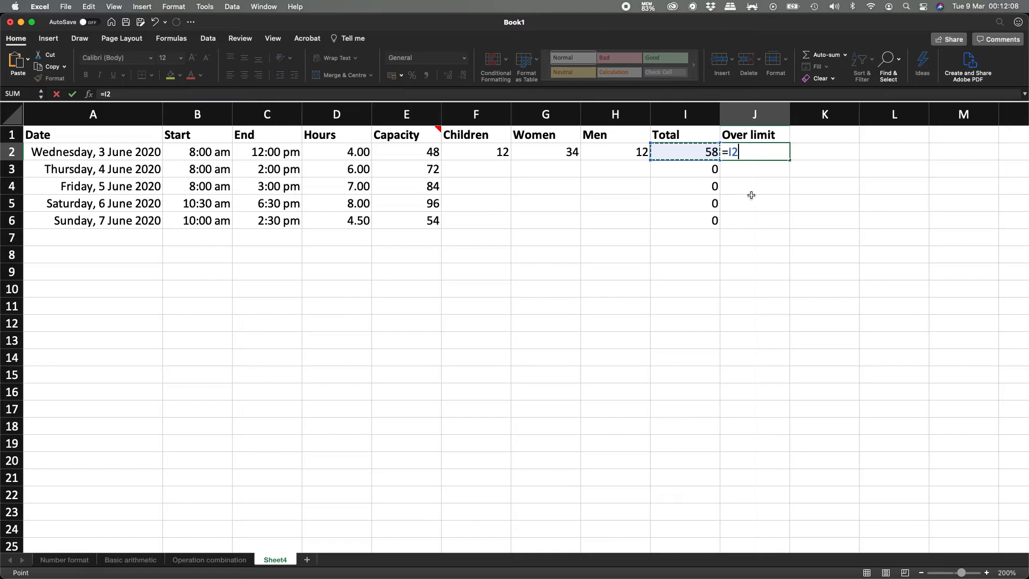
click(422, 153)
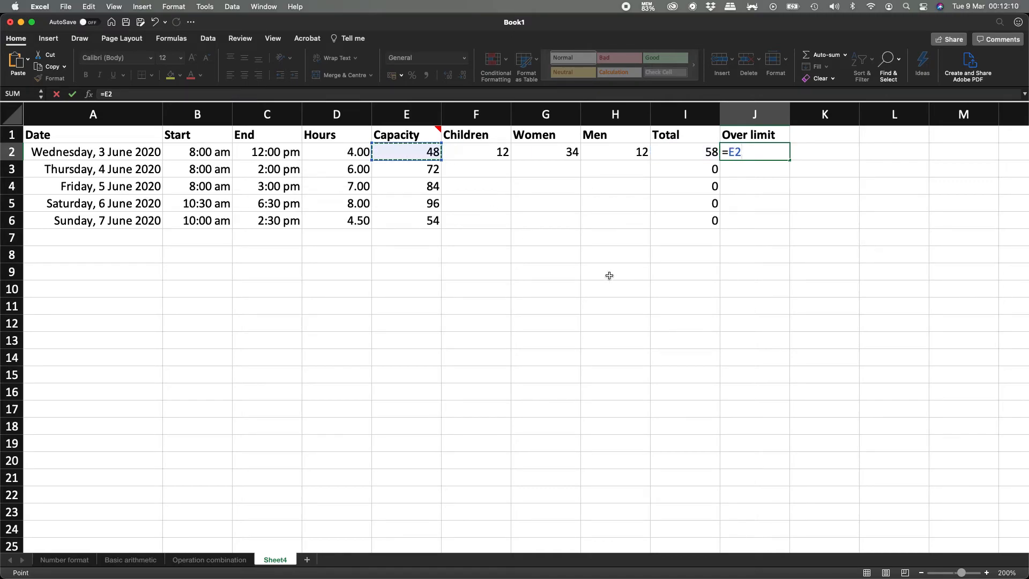
click(698, 151)
text(-)
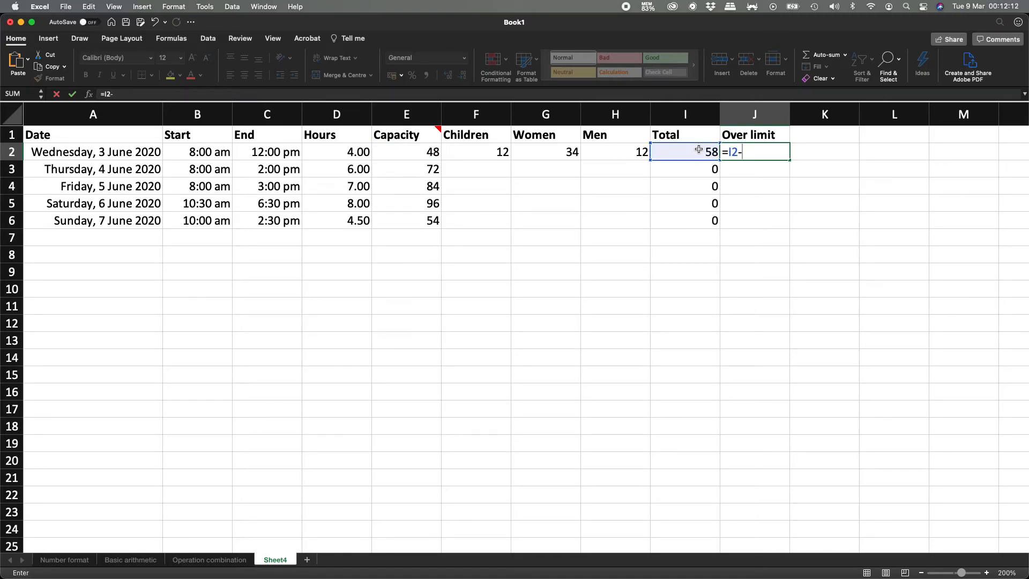
click(417, 153)
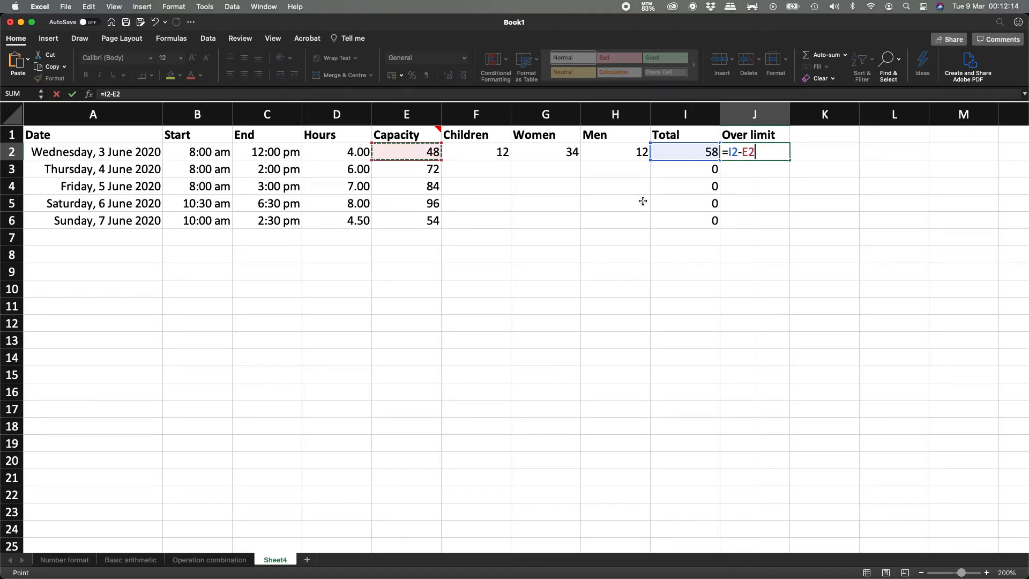
key(Return)
key(Up)
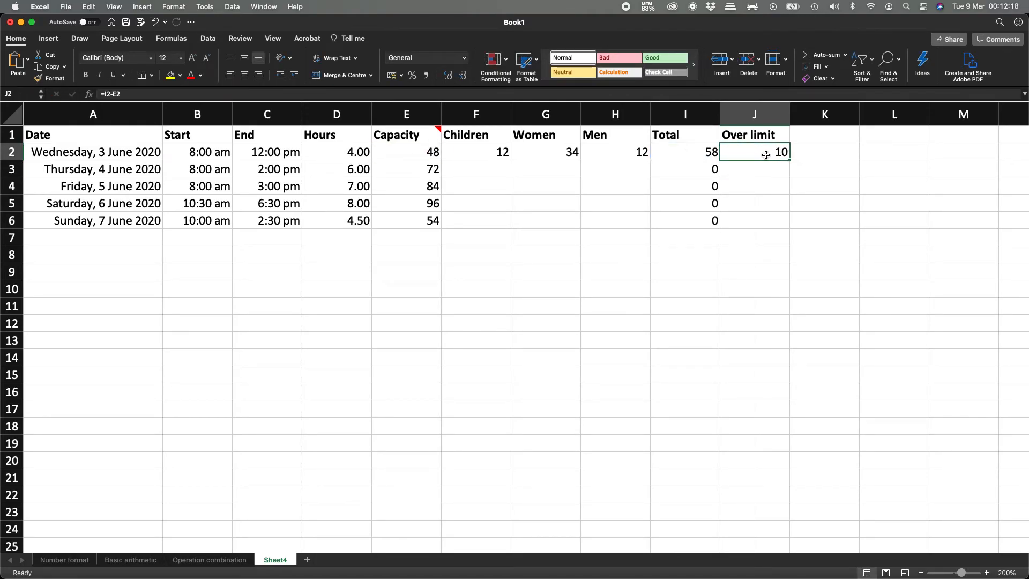
Enter Thursday's attendance as 24 children, 25 women and 25 men in F3 through H3.
click(485, 174)
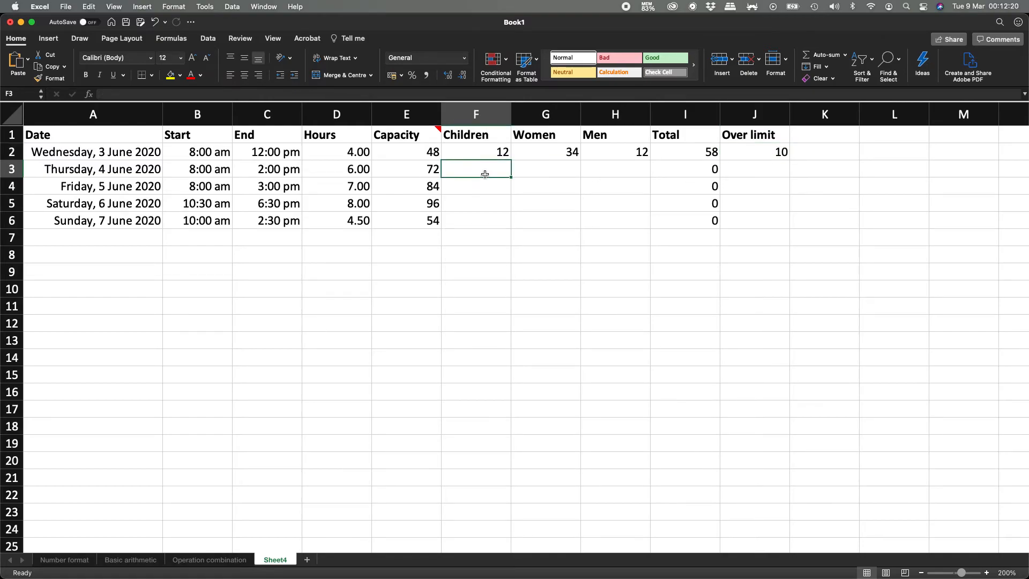
text(24)
key(Tab)
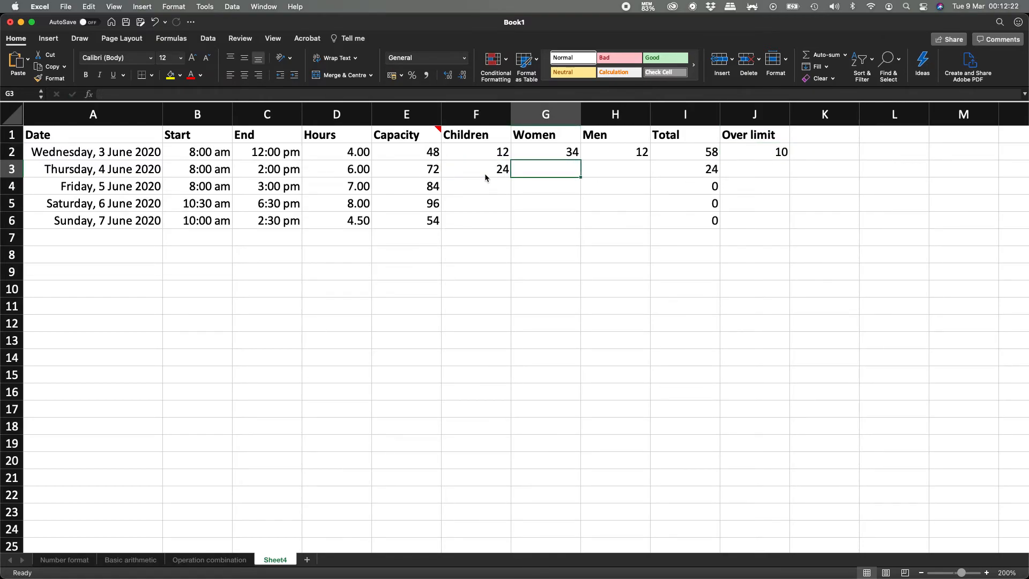
text(25)
key(Tab)
text(25)
key(Tab)
Copy the Over limit formula from J2 into J3 for Thursday.
key(shift+Tab)
key(Tab)
key(Tab)
key(Up)
key(ctrl+c)
key(Down)
key(ctrl+v)
key(Escape)
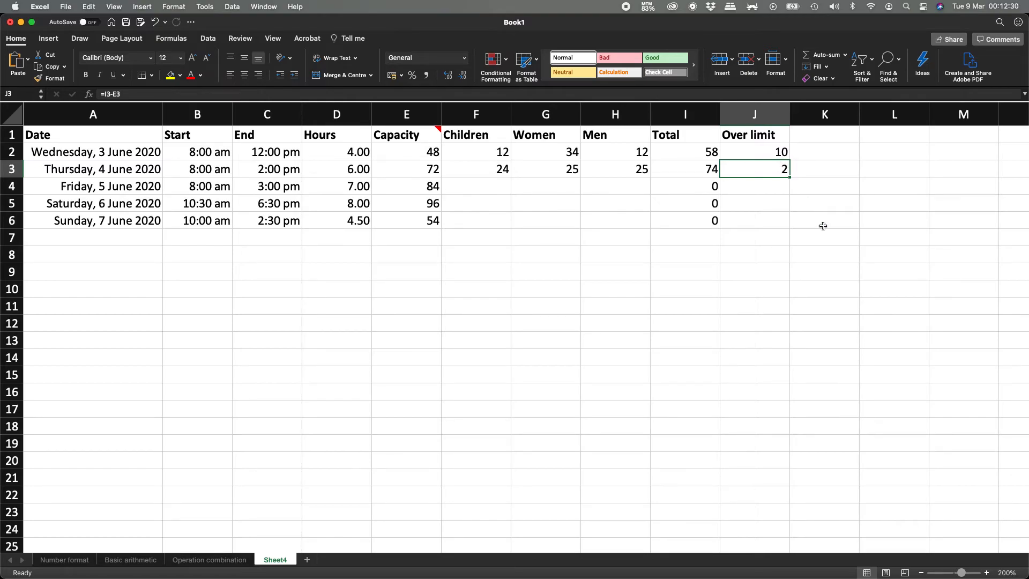
Copy the Over limit formula from J3 down through J4 to J6.
key(ctrl+c)
key(Down)
key(shift+Down)
key(shift+Down)
key(ctrl+v)
Clear the Over limit formulas from J4 through J6.
key(Left)
key(Left)
key(Left)
key(Left)
key(Right)
key(Right)
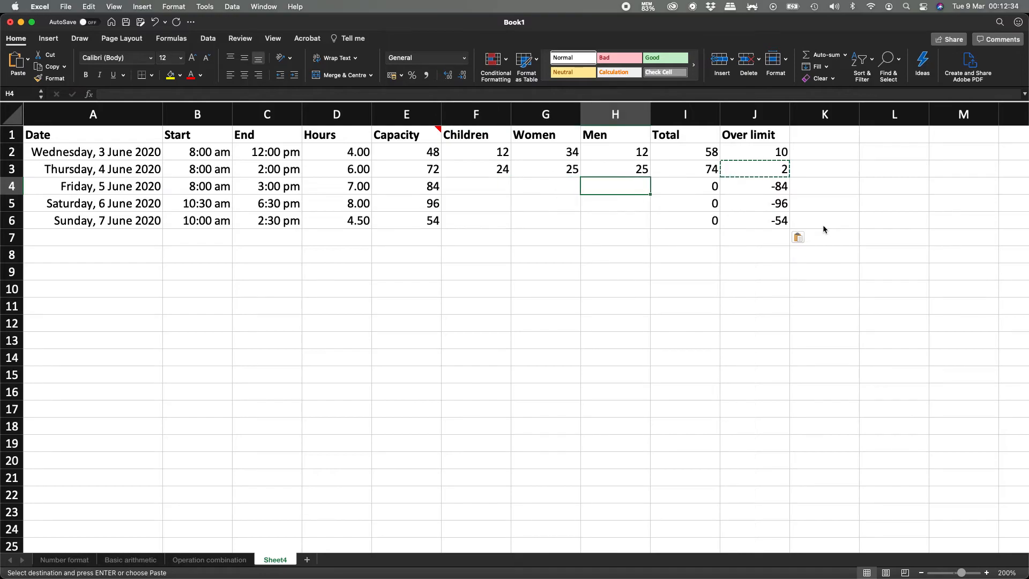
key(Right)
key(Right)
key(shift+Down)
key(shift+Down)
key(Delete)
Enter Friday's attendance as 34 children, 12 women and 26 men in F4 through H4.
key(Left)
key(Left)
key(Left)
key(Left)
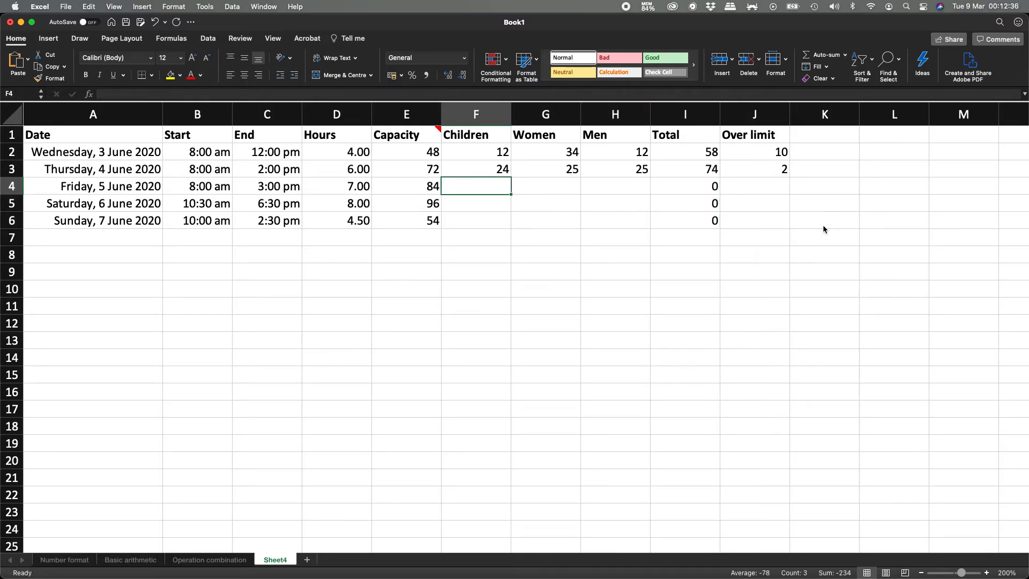
text(34)
key(Tab)
text(12)
key(Tab)
text(26)
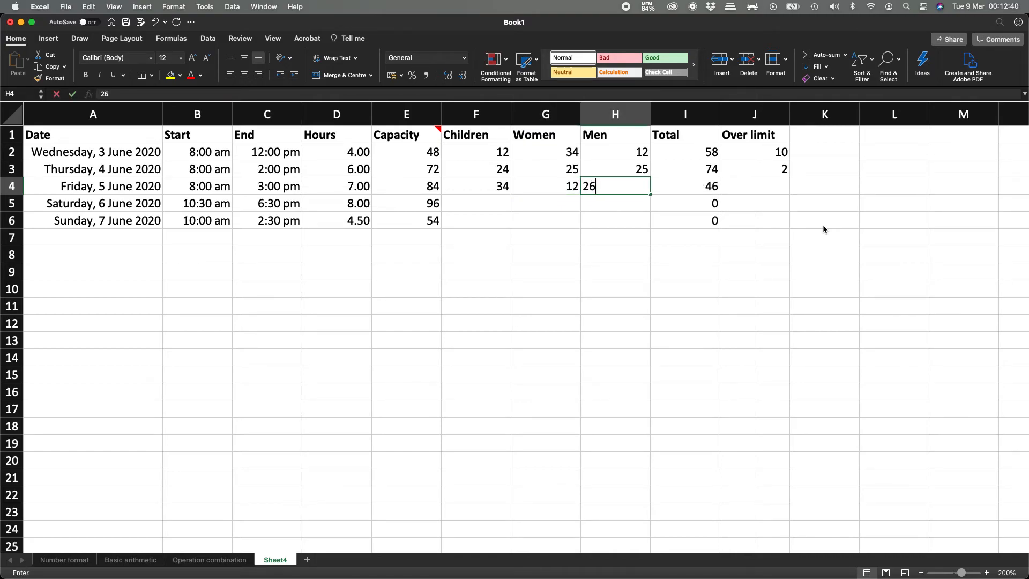
key(Tab)
Copy the Over limit formula from J3 into J4 for Friday.
key(Tab)
key(Up)
key(super+c)
key(Down)
key(super+v)
key(Escape)
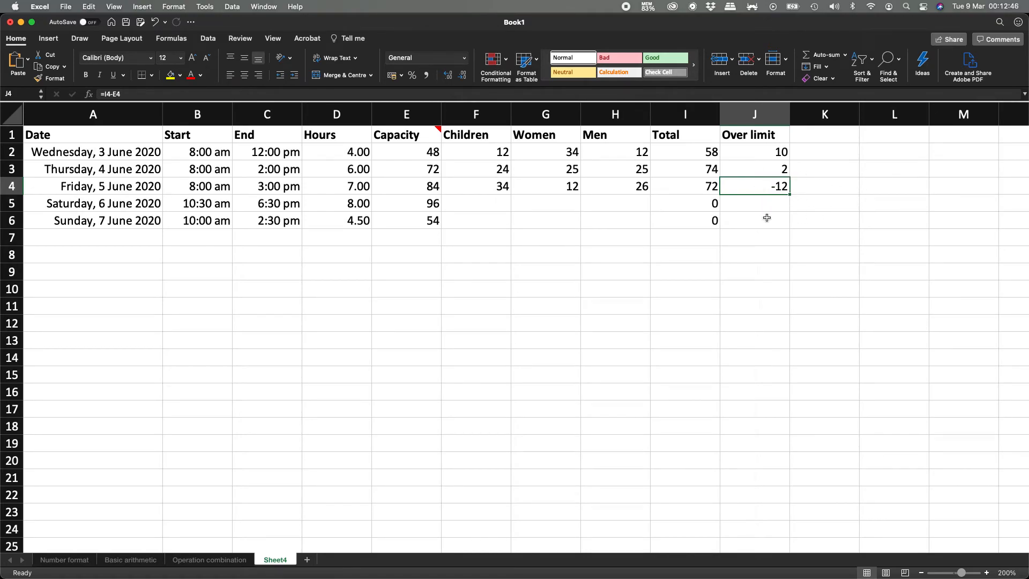
Enter Saturday's attendance as 45 children, 40 women and 37 men in F5 through H5.
click(491, 212)
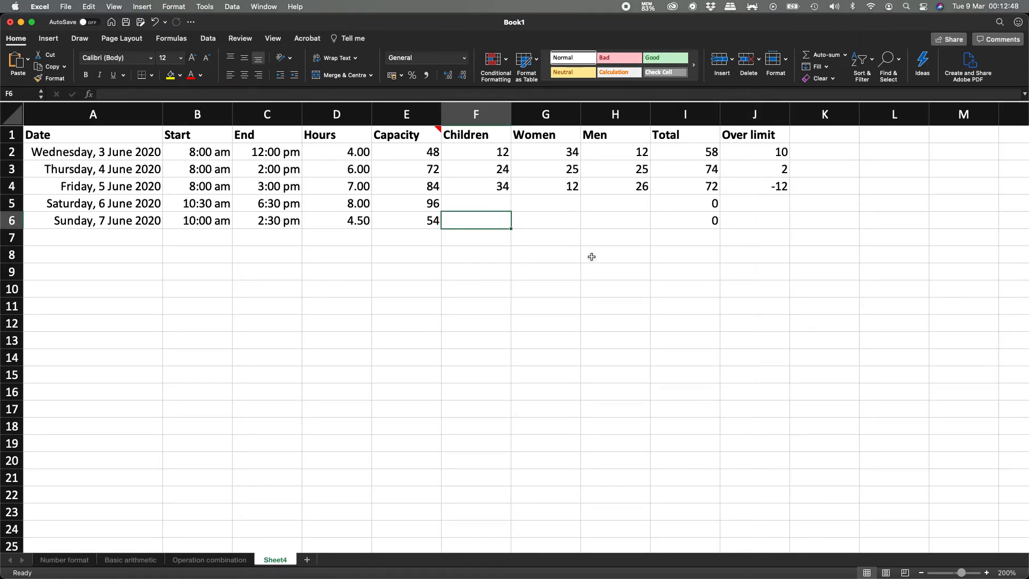
key(Up)
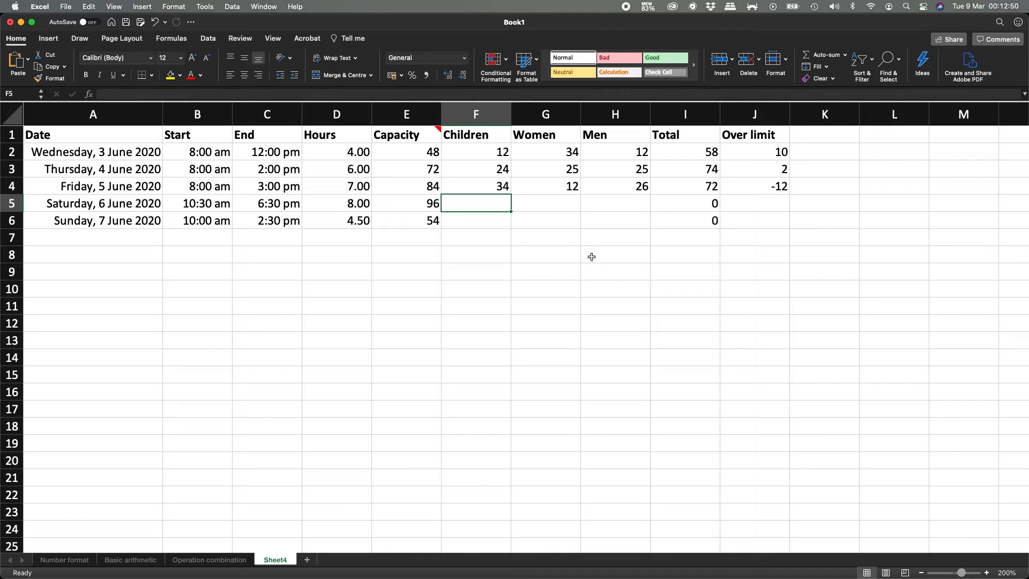
text(45)
key(Tab)
text(40)
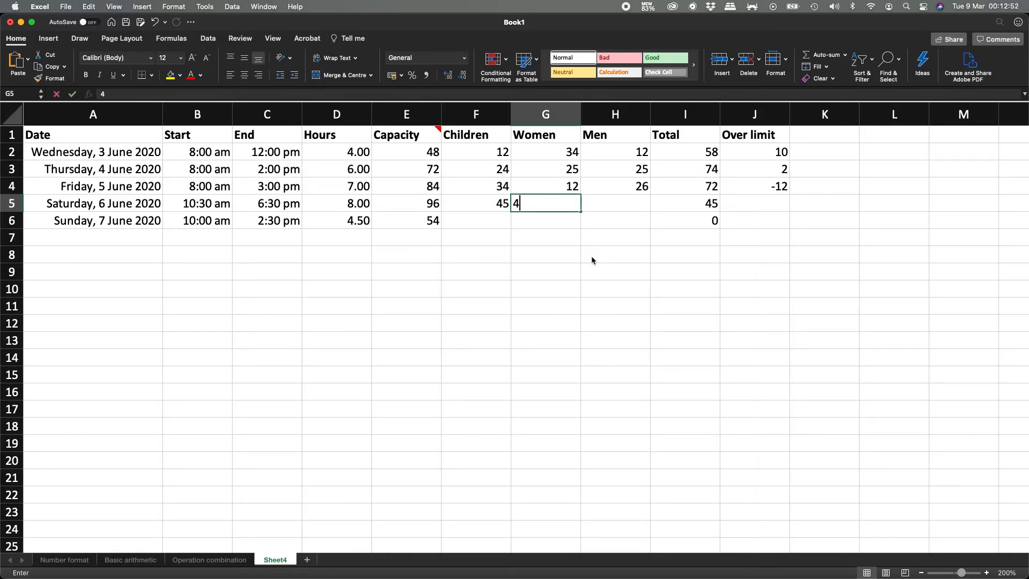
key(Tab)
text(37)
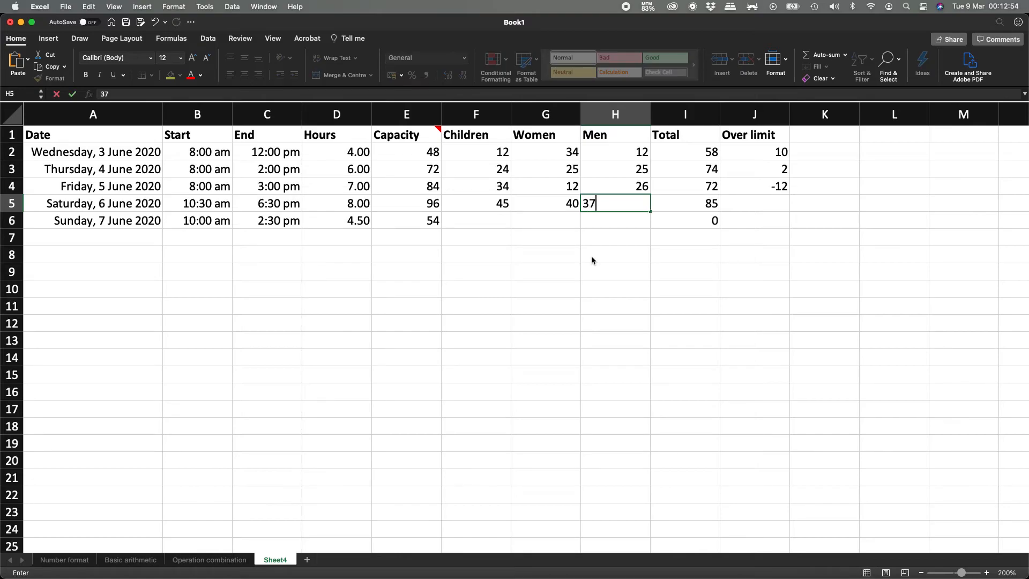
key(Tab)
Copy the Over limit formula from J4 into J5 for Saturday.
key(Up)
key(Right)
key(super+c)
key(Down)
key(super+v)
key(Escape)
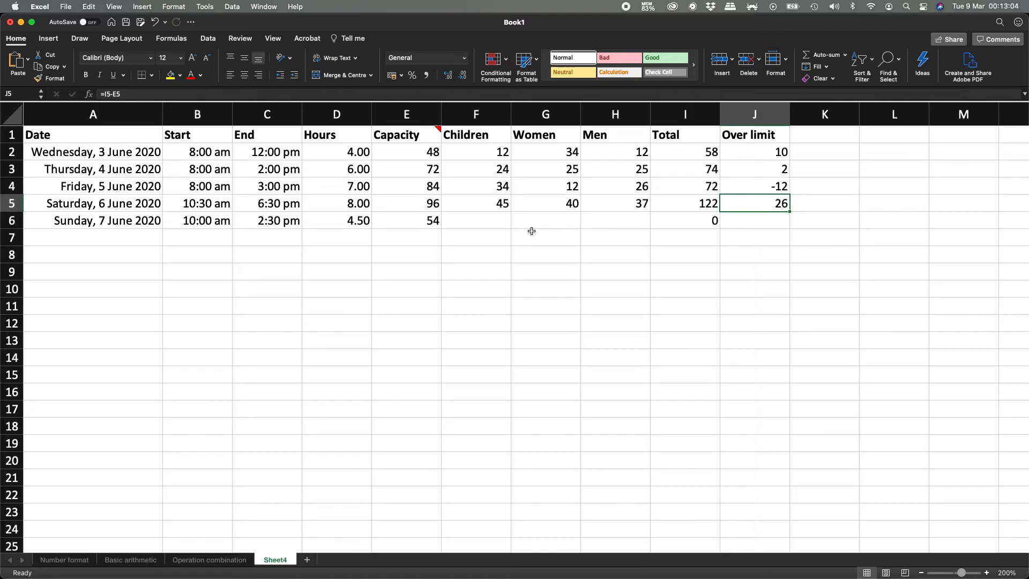
Enter Sunday's attendance as 12 children, 20 women and 18 men in F6 through H6.
click(489, 223)
text(12)
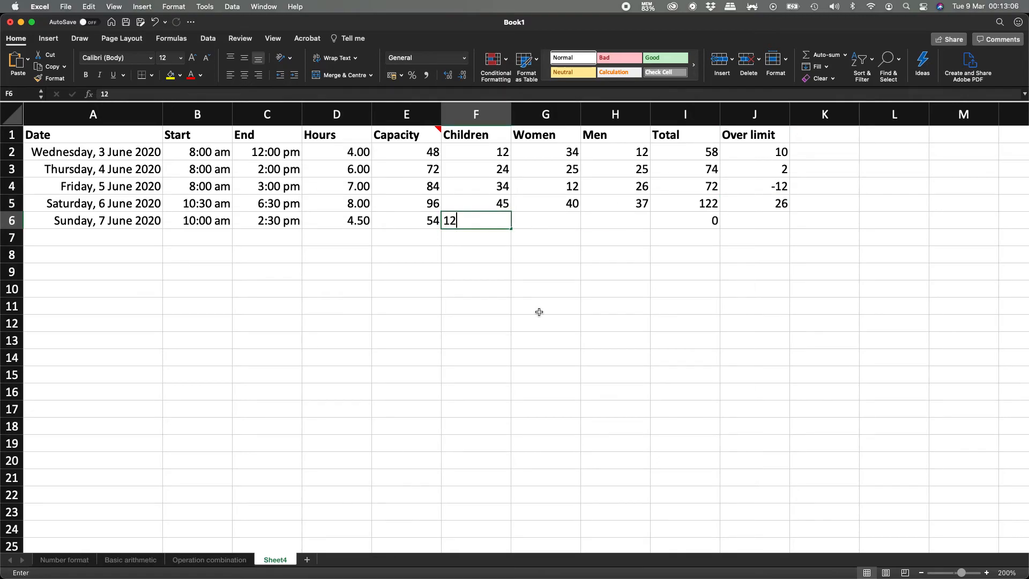
key(Tab)
text(20)
key(Tab)
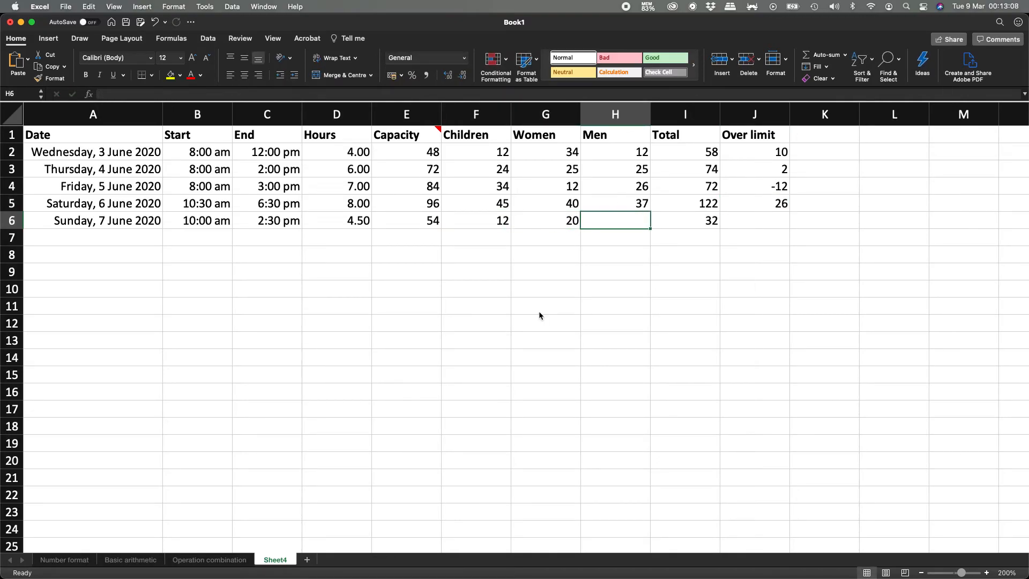
text(18)
key(Tab)
Copy the Over limit formula from J5 into J6 for Sunday.
key(Tab)
key(Up)
key(super+c)
key(Down)
key(super+v)
key(Escape)
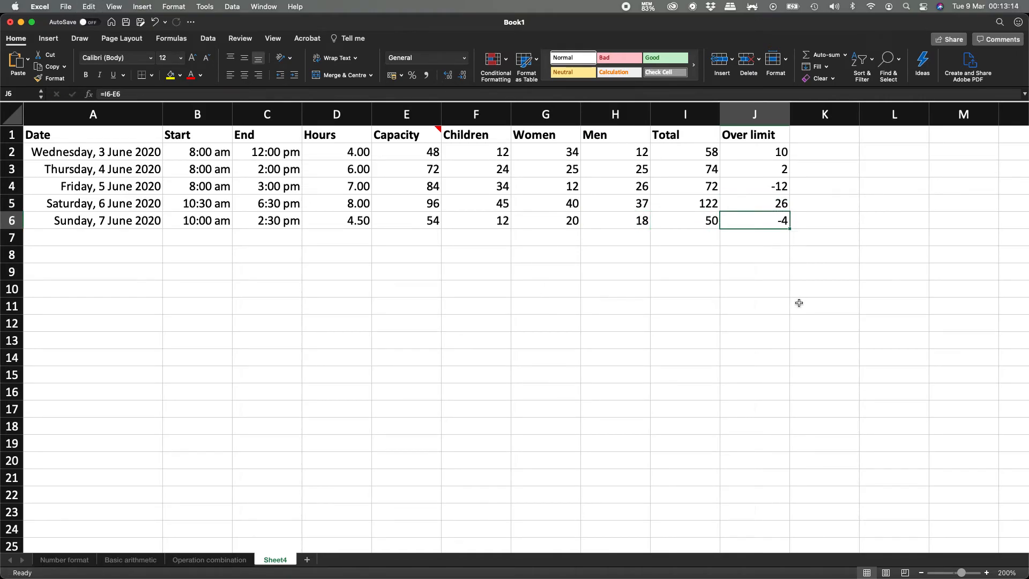
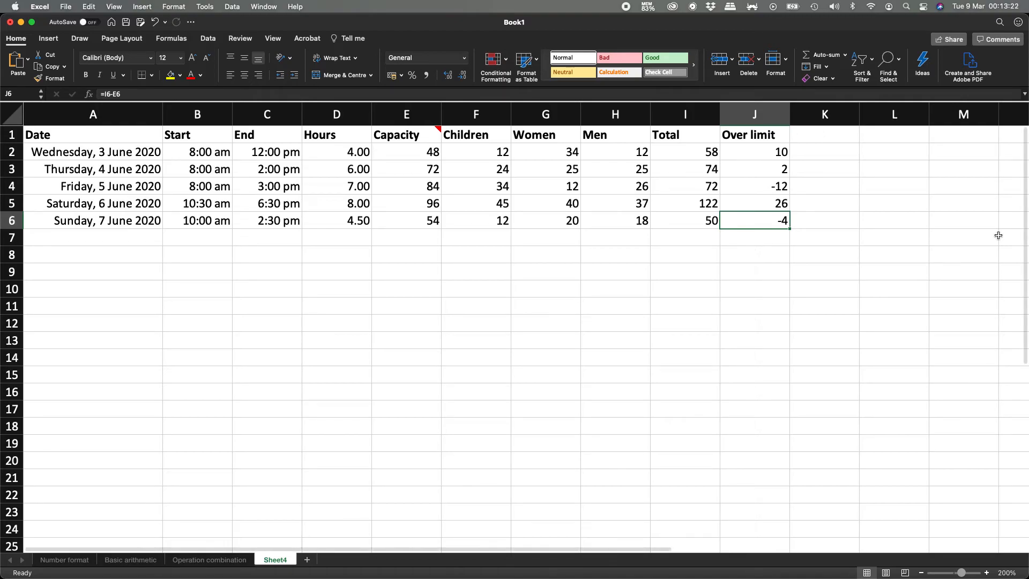
Enter the heading Internal cost in K1 and autofit the width of all columns in the sheet.
click(815, 129)
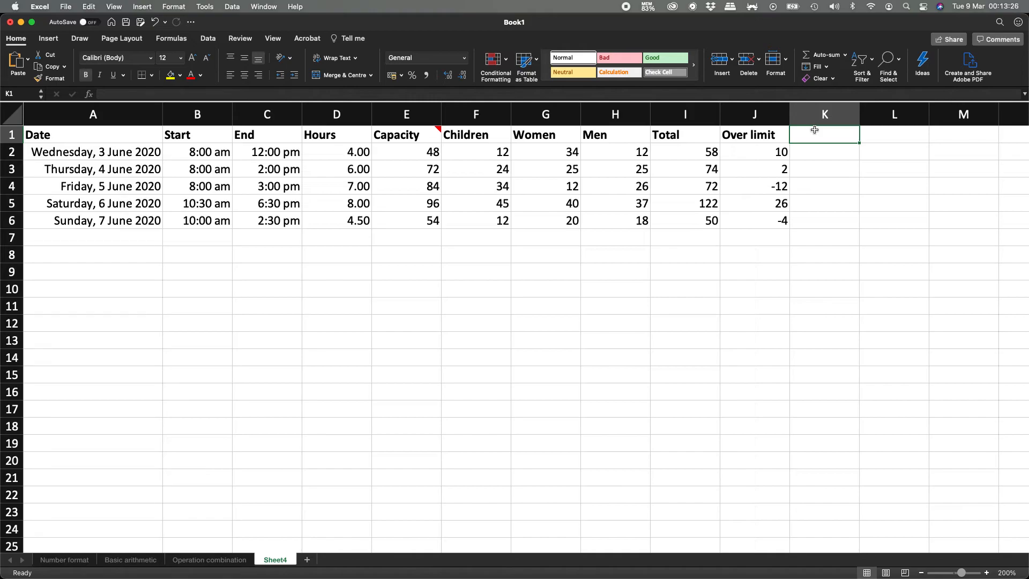
text(Internal cost)
key(Return)
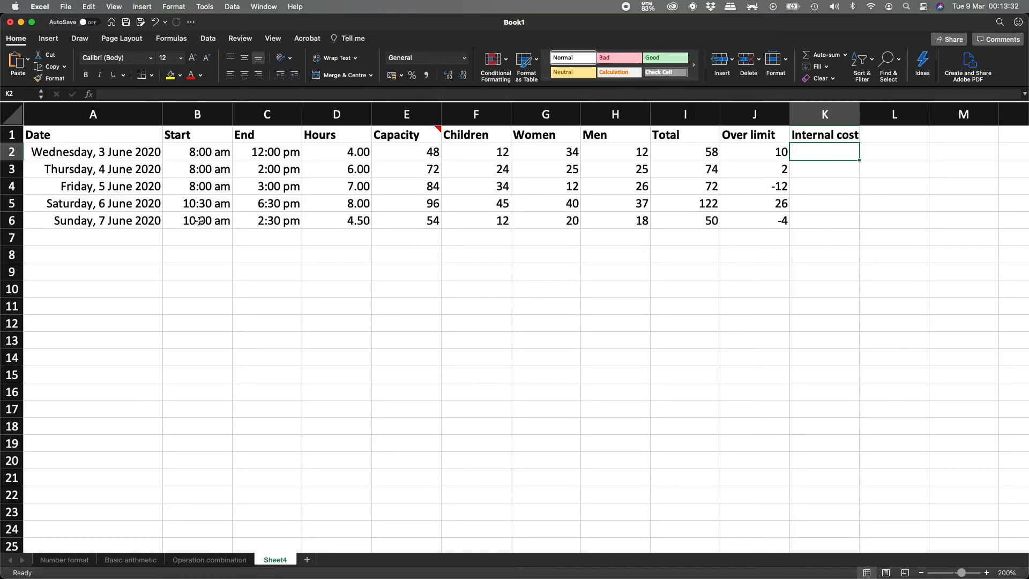
click(11, 114)
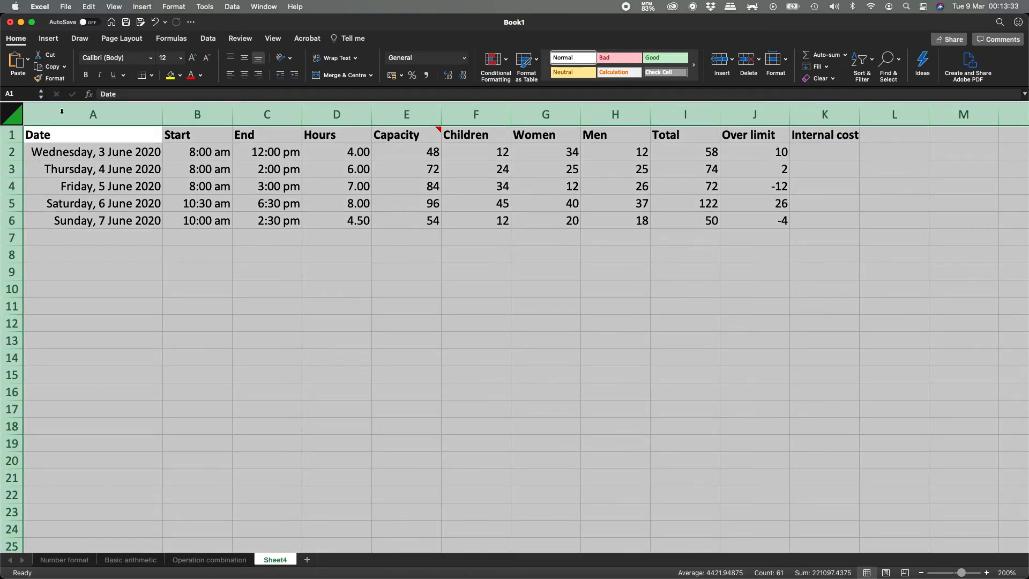
double_click(164, 110)
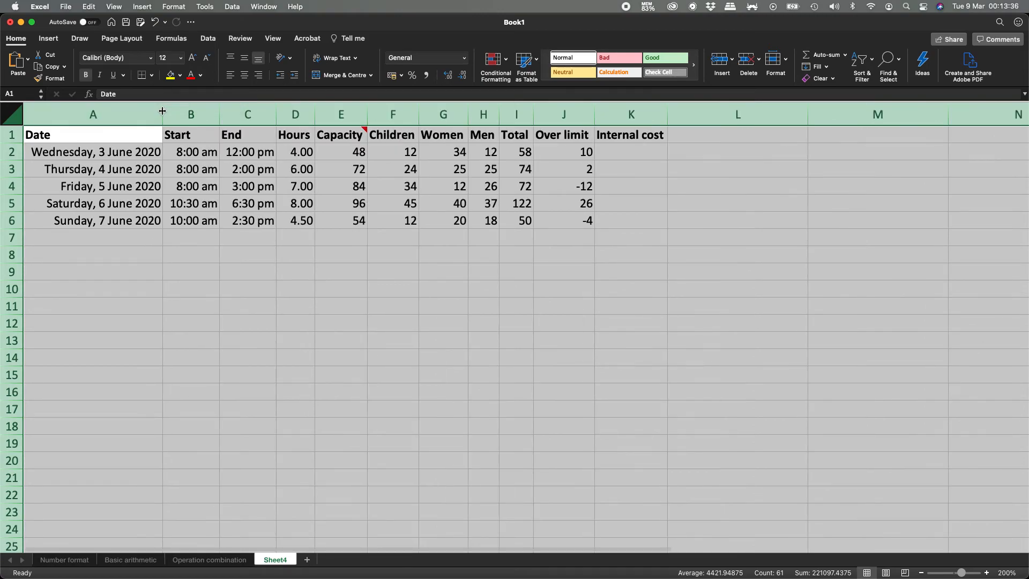
click(650, 152)
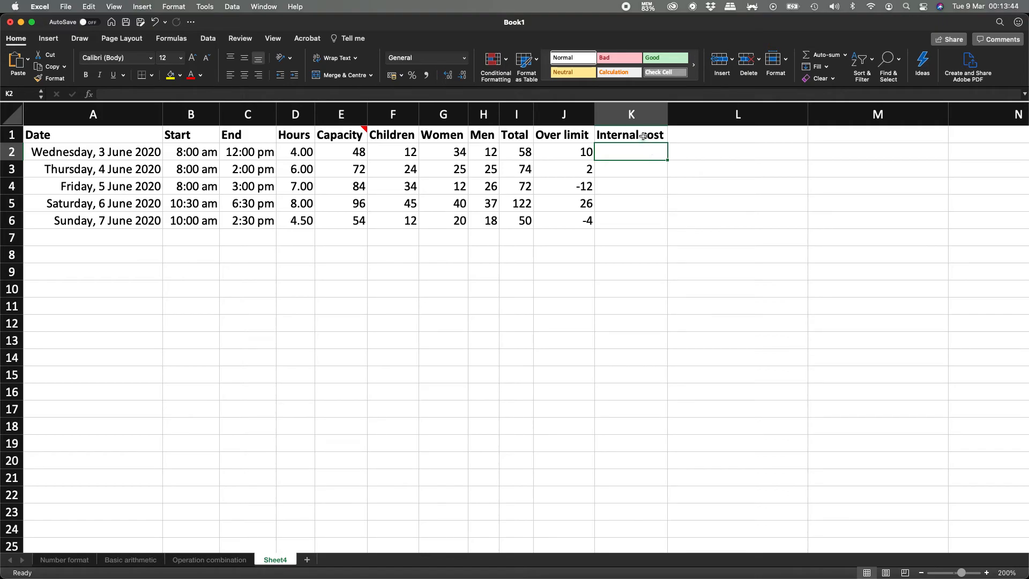
click(643, 135)
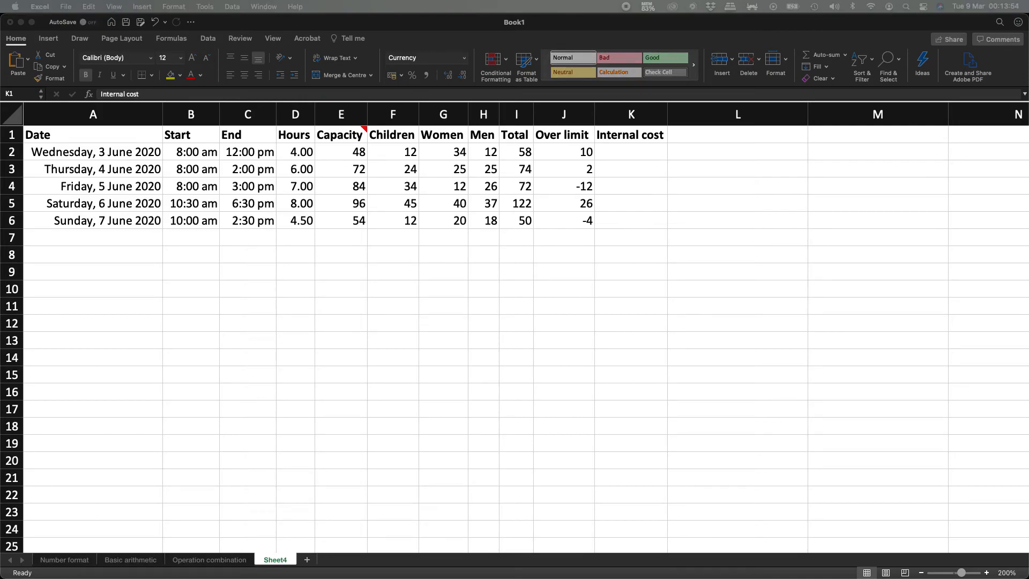
key(F2)
key(Return)
Calculate Wednesday's internal cost in K2 at 1100 per hour with the formula =1100*D2.
click(642, 153)
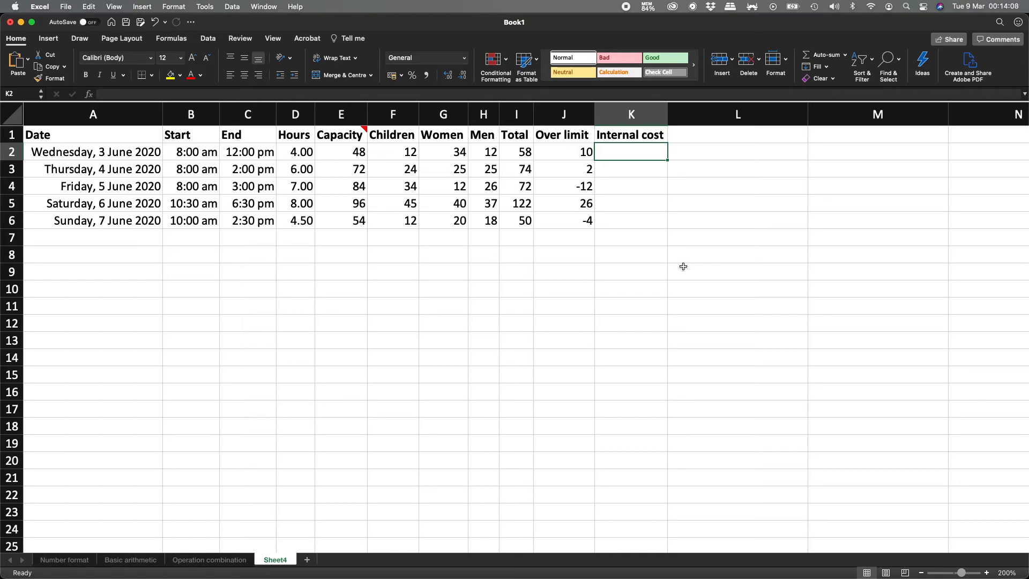
text(=1)
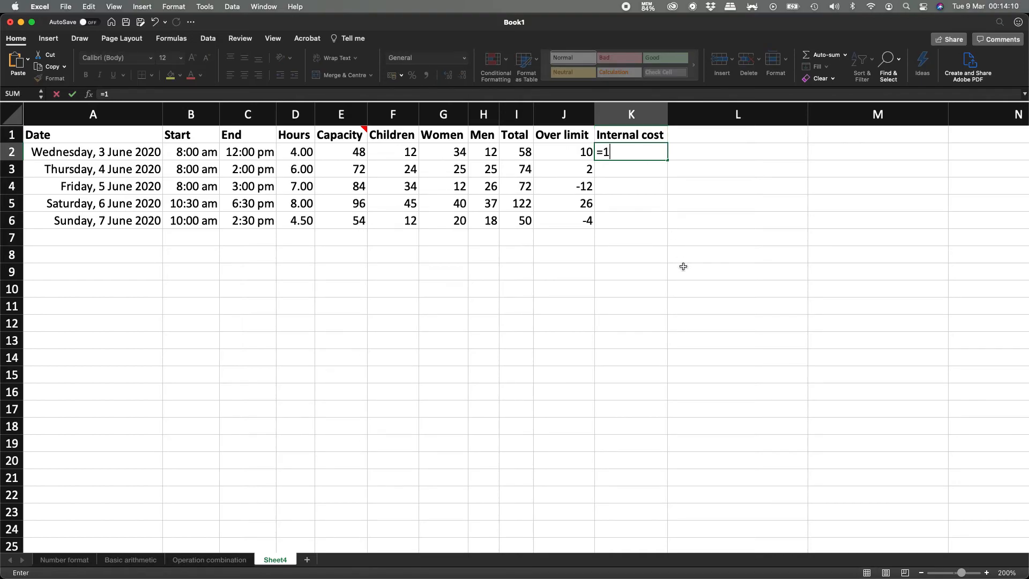
text(100*)
click(296, 151)
key(Return)
key(Up)
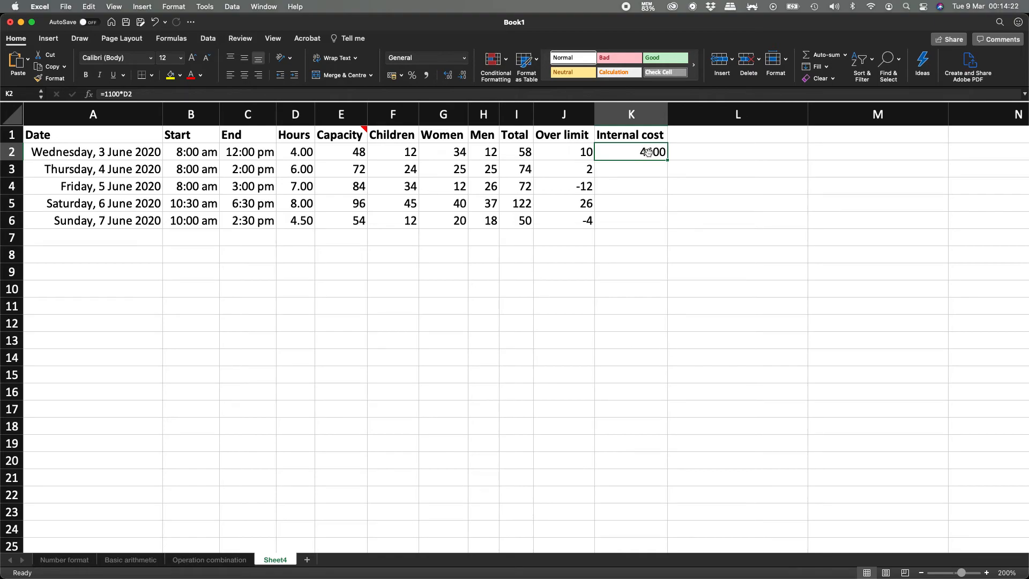
Format K2 as Currency with the symbol $ Spanish (Mexico).
right_click(648, 152)
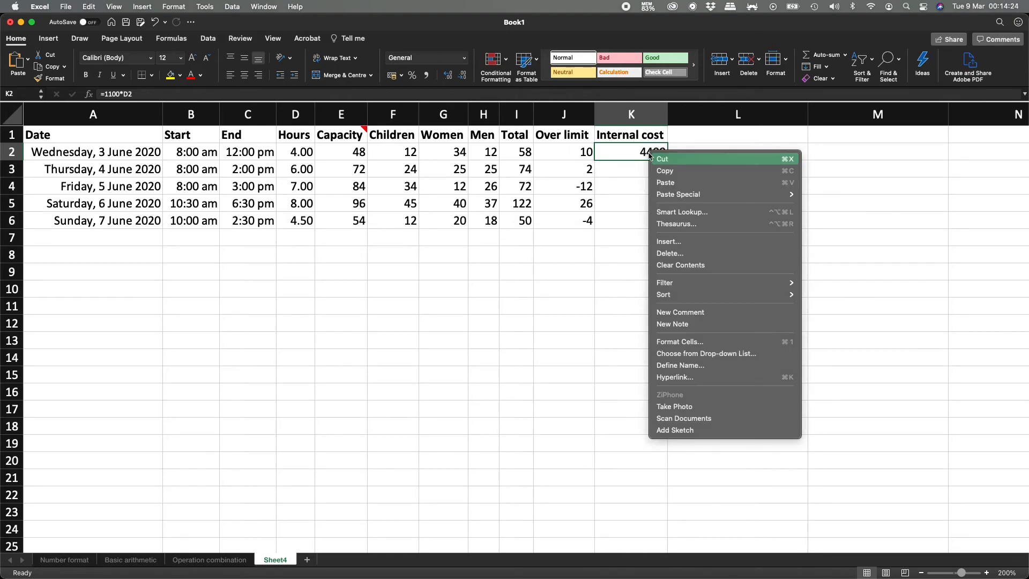
click(686, 342)
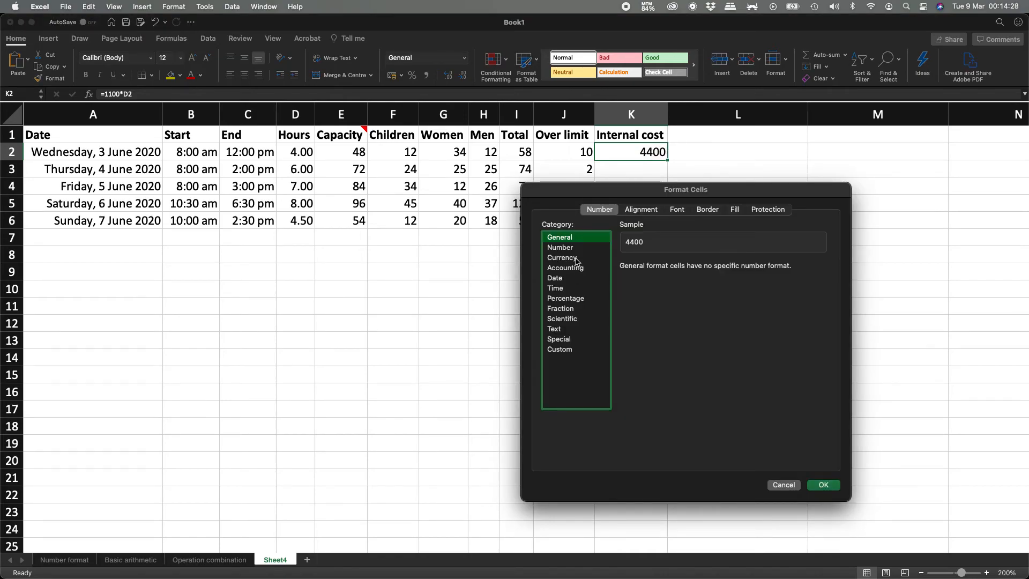
click(574, 258)
click(717, 290)
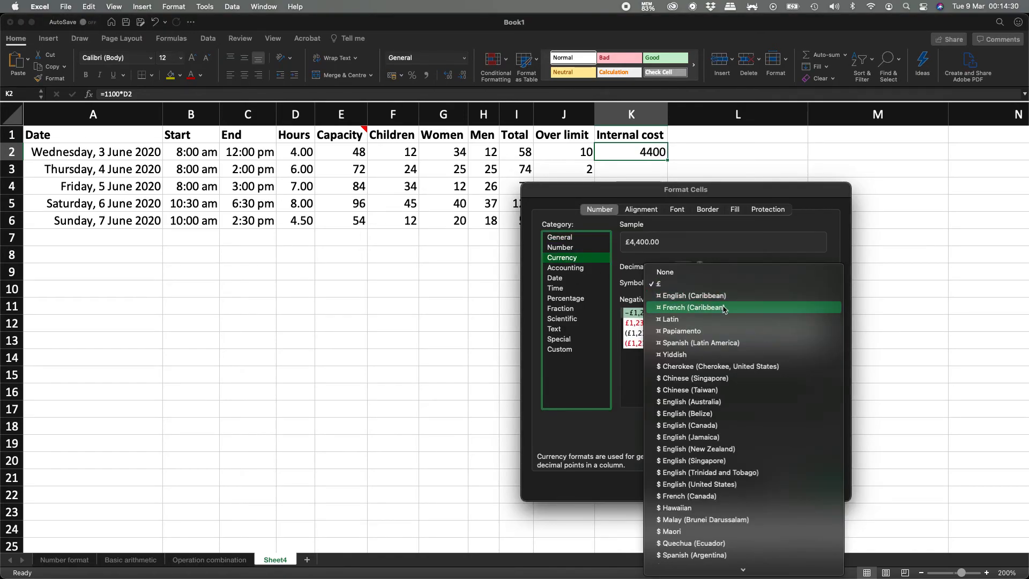
scroll(757, 471, down, 10)
scroll(757, 471, up, 8)
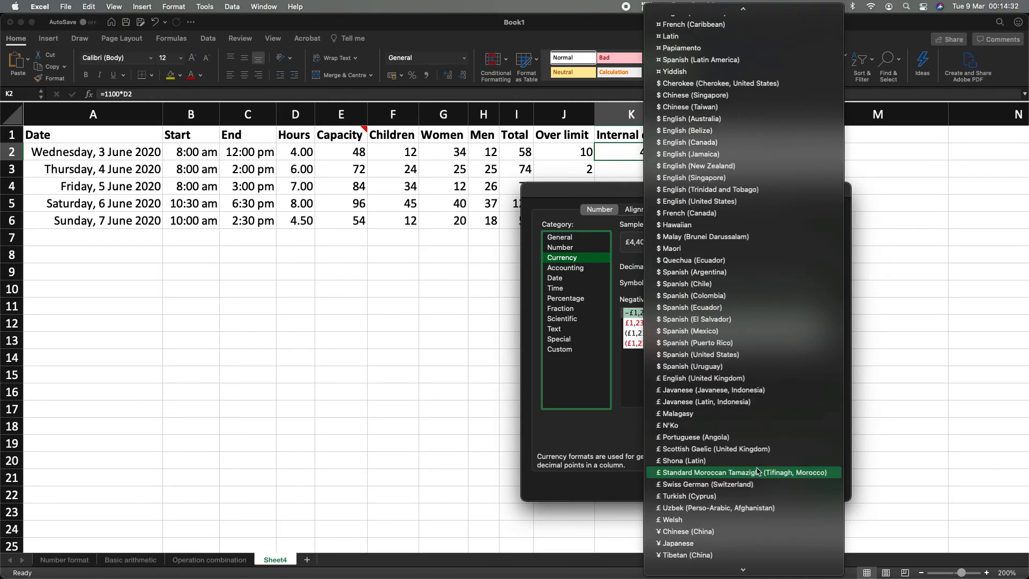
click(741, 334)
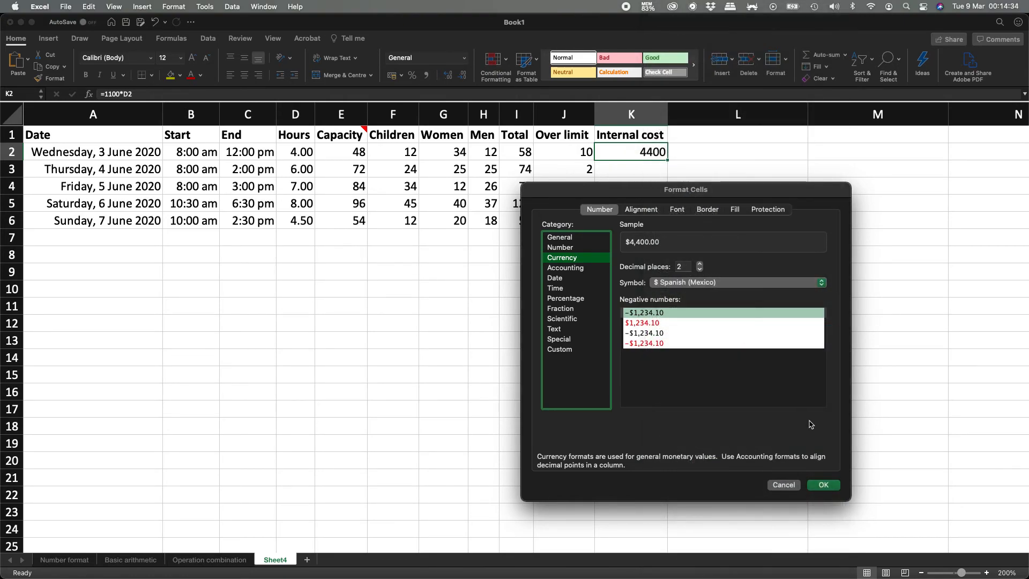
click(818, 485)
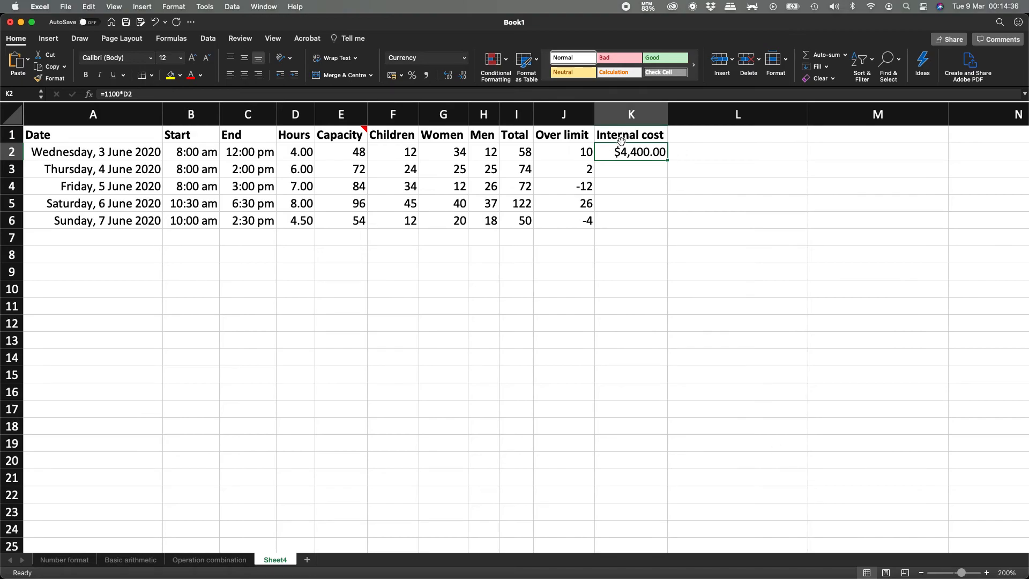
Copy the Internal cost formula and its currency format from K2 into K3 through K6.
key(super+c)
key(Down)
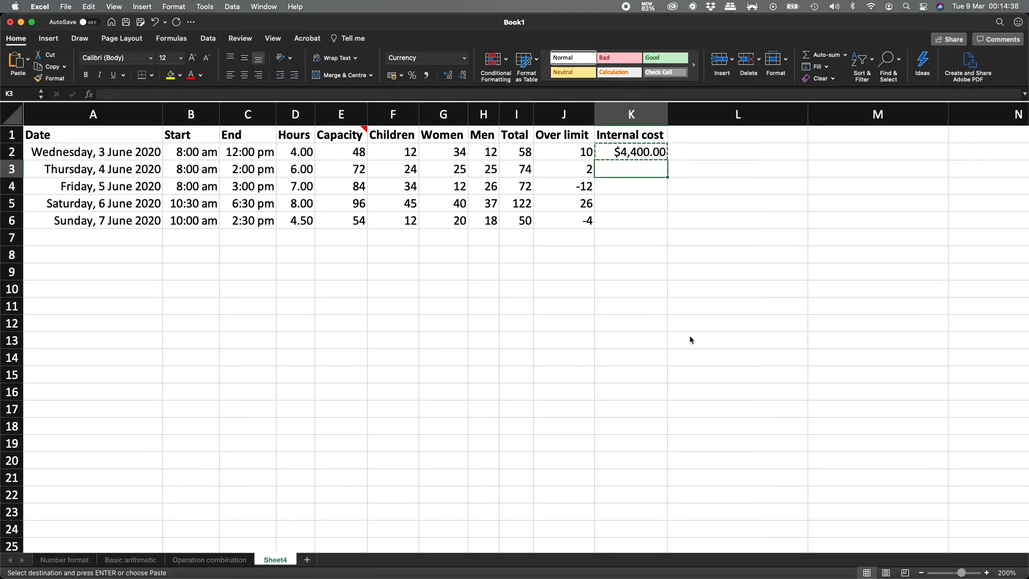
key(super+v)
key(Down)
key(super+v)
key(Down)
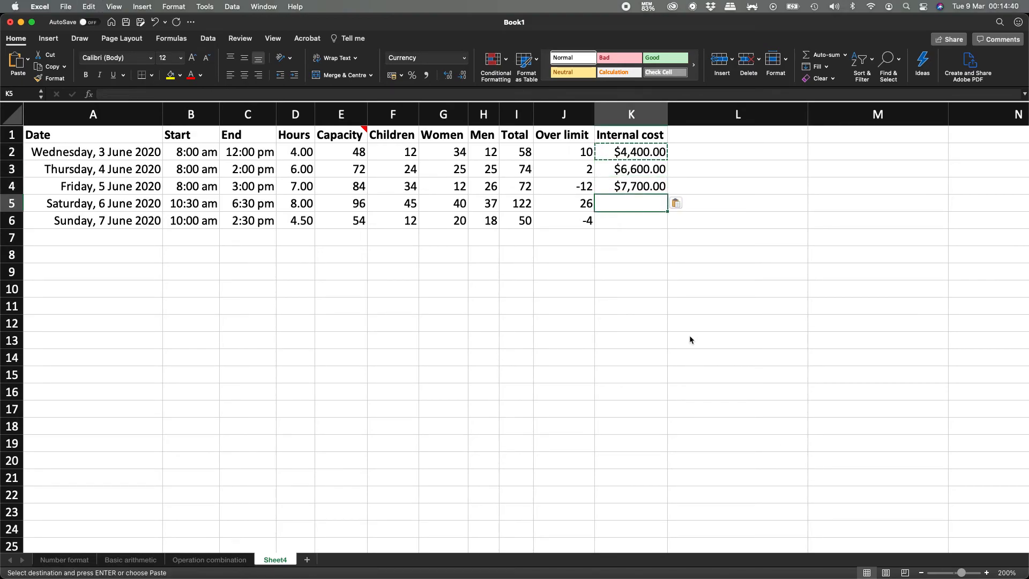
key(super+v)
key(Down)
key(super+v)
key(Escape)
Enter the bold heading Ticket p/hour in L1.
key(Right)
key(Up)
key(Up)
key(Up)
key(Up)
key(Up)
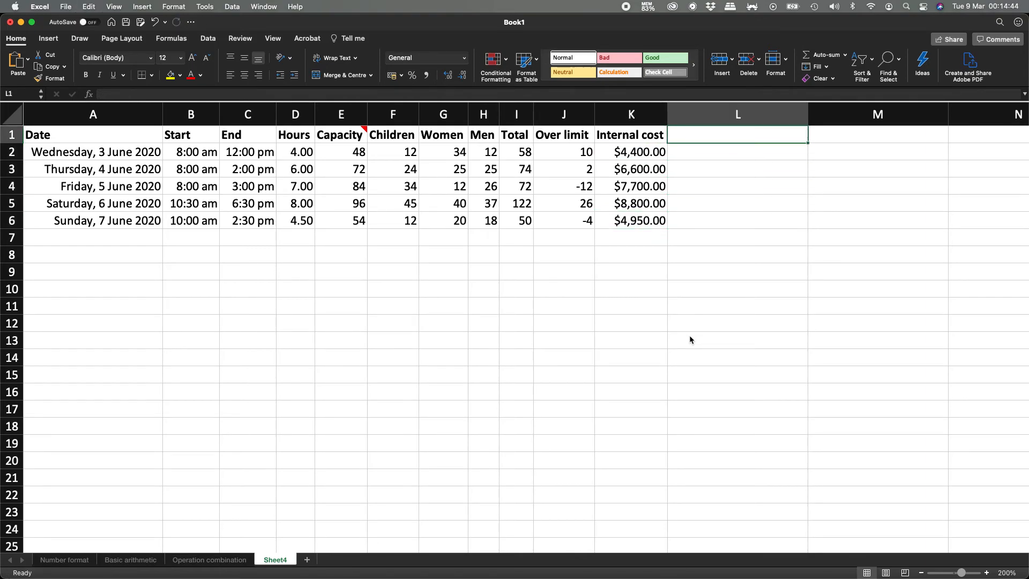
key(super+b)
text(Ticket p/hour)
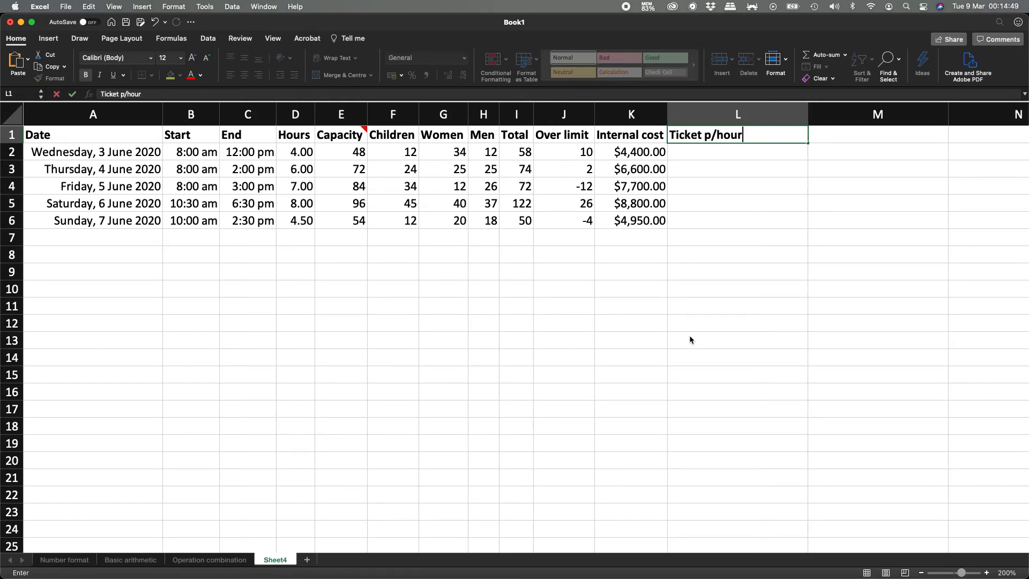
key(Return)
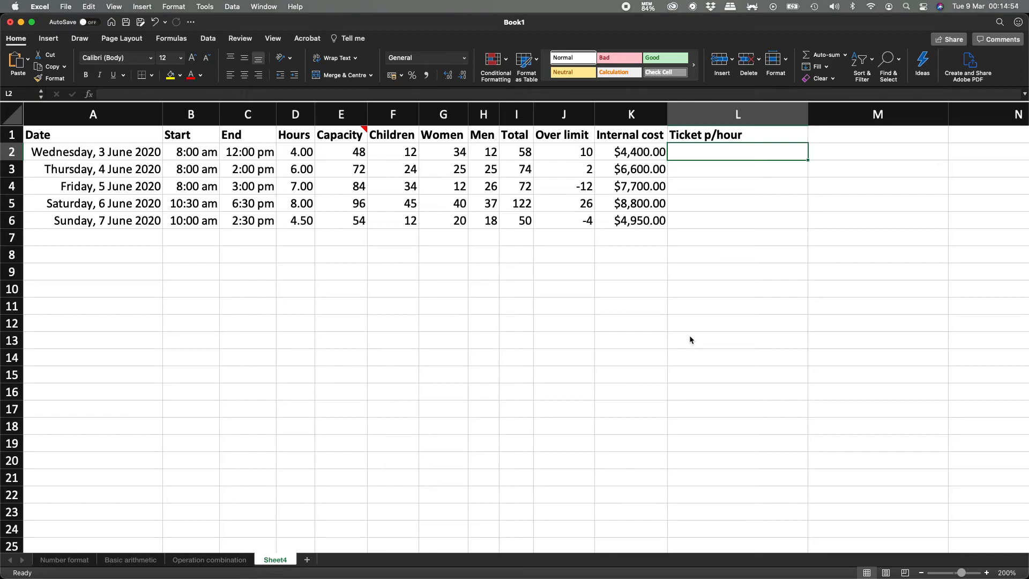
Set Wednesday's hourly ticket price in L2 to 28.
text(120)
key(Return)
key(Up)
text(28)
key(Return)
key(Up)
Format L2 as Currency with the symbol $ Spanish (Mexico).
click(631, 152)
click(738, 152)
right_click(731, 155)
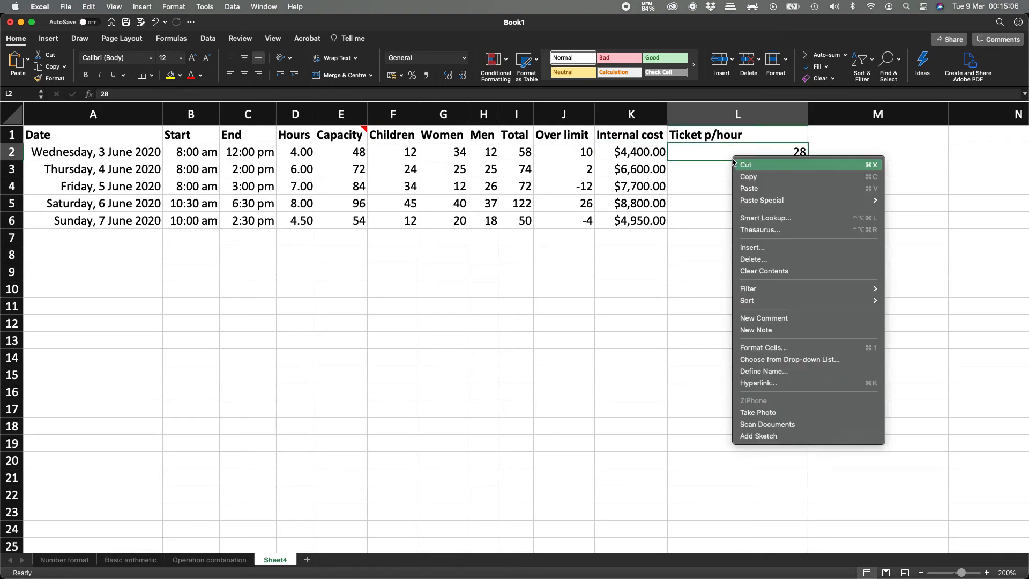
click(768, 351)
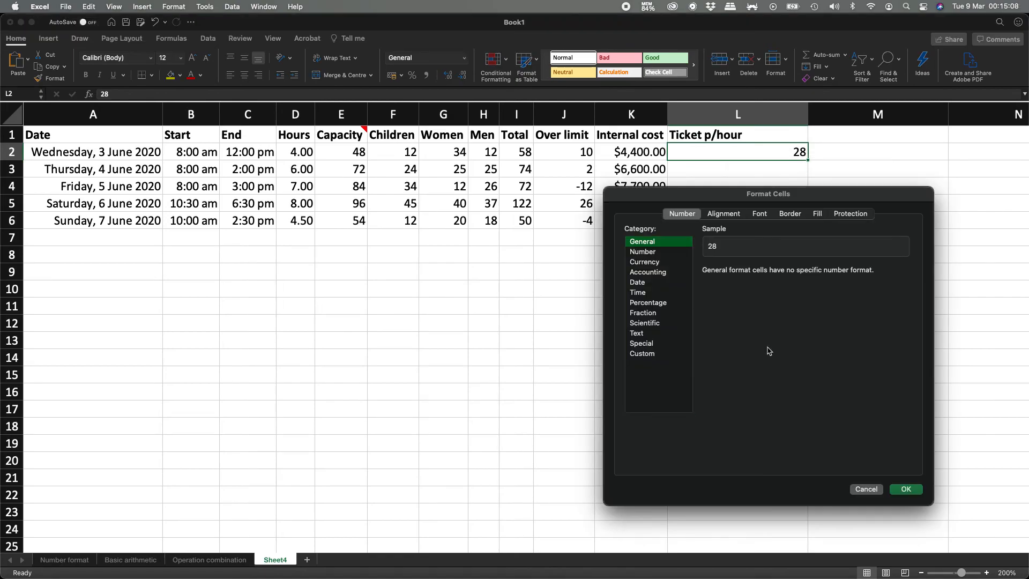
click(656, 263)
click(855, 288)
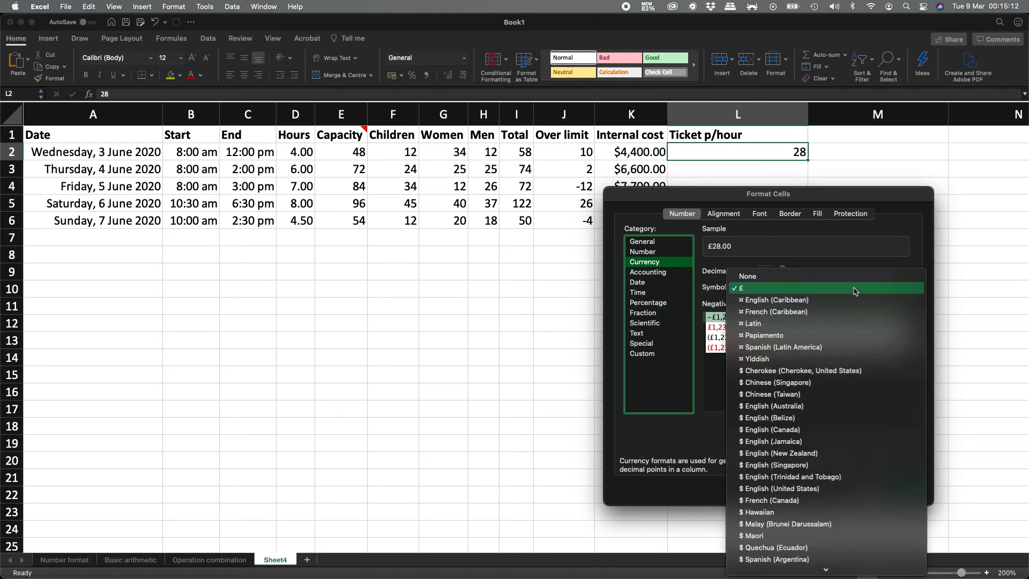
scroll(864, 435, down, 5)
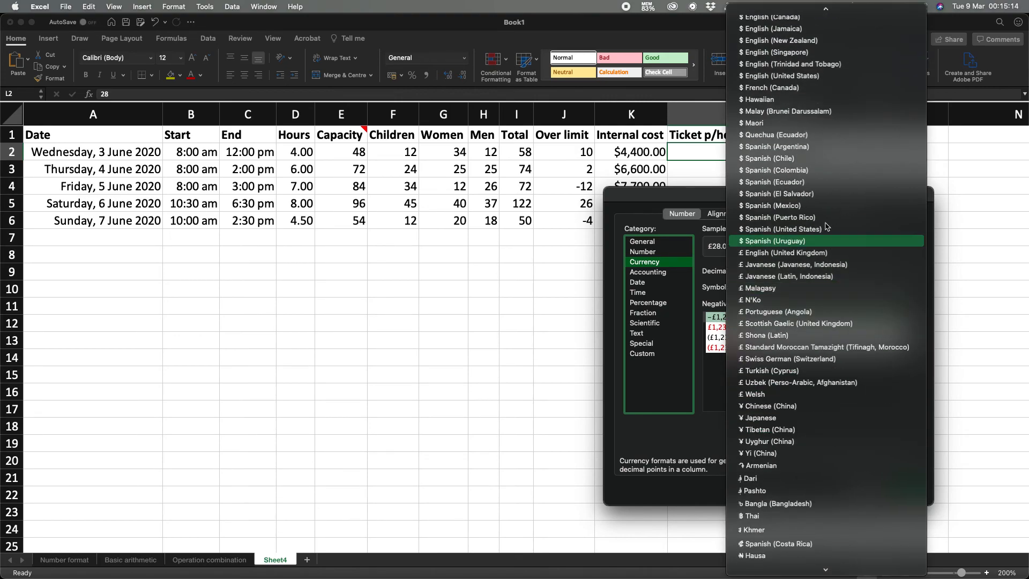
click(809, 206)
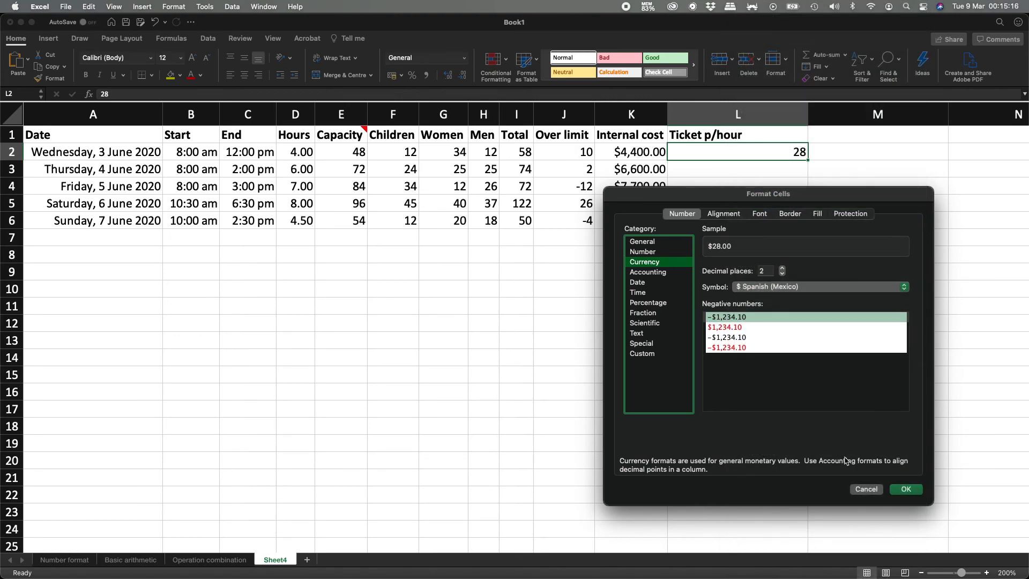
key(Return)
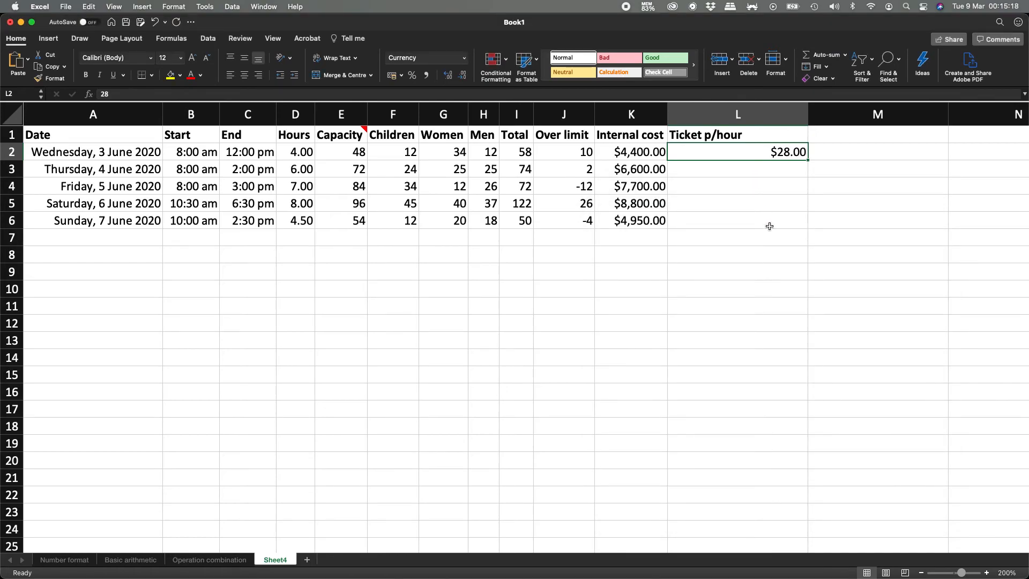
Copy L2 into L3 to reuse its currency format and set Thursday's ticket price to 27.5.
key(super+c)
key(Down)
key(super+v)
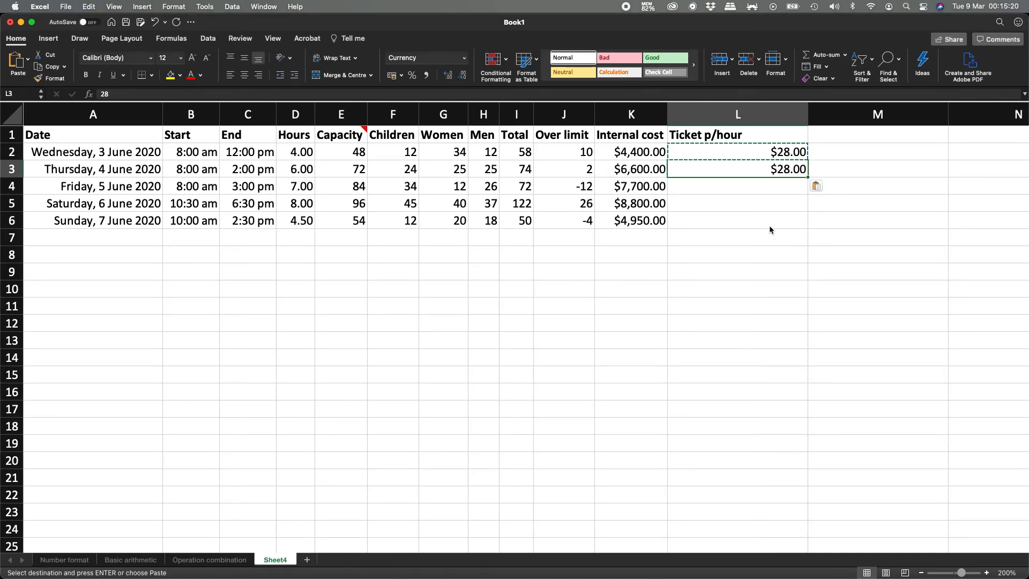
text(2)
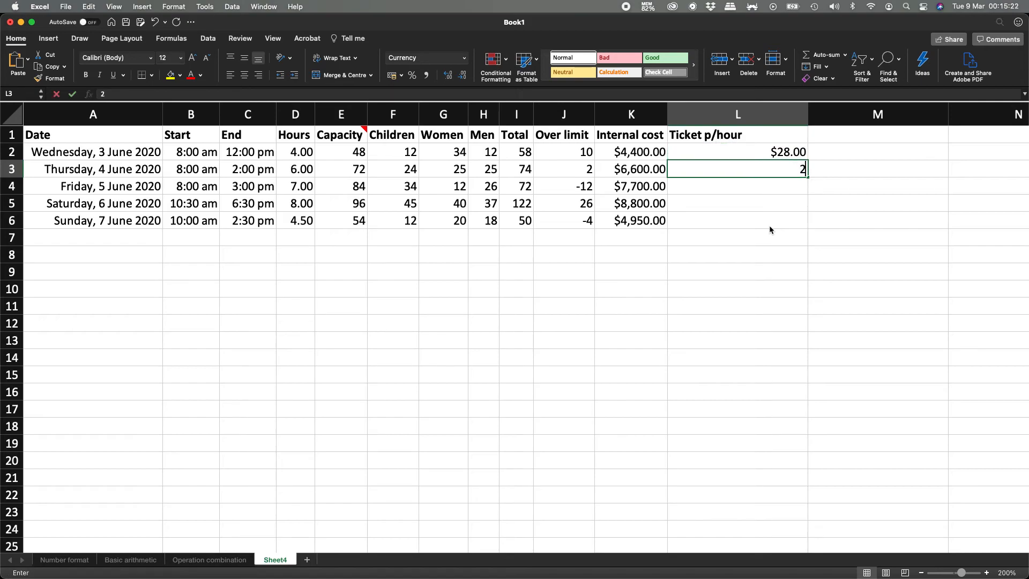
text(7.5)
key(Return)
Copy L3 into L4 to keep the currency format and set Friday's ticket price to 26.75.
key(Up)
key(super+c)
key(Down)
key(super+v)
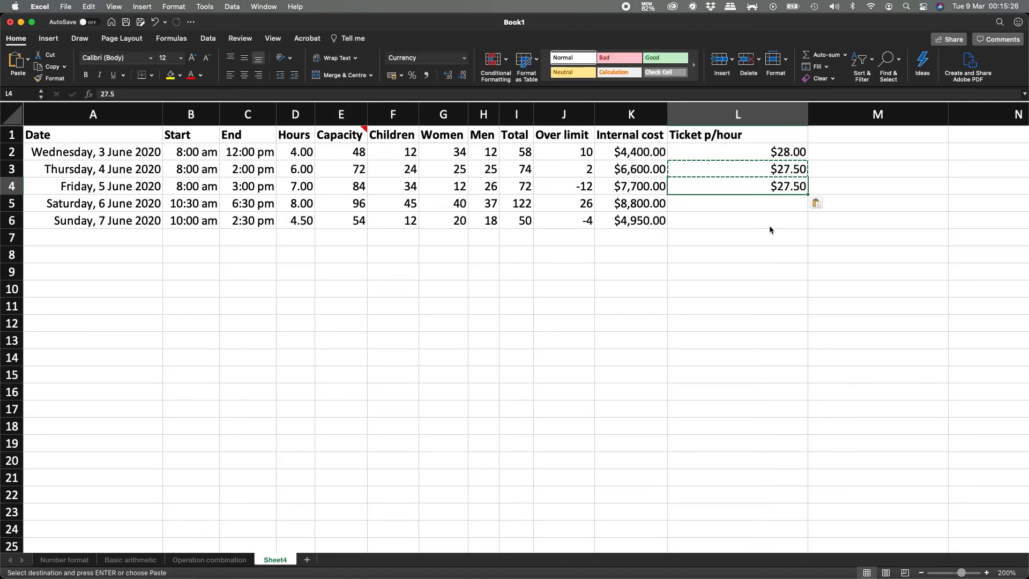
text(26.75)
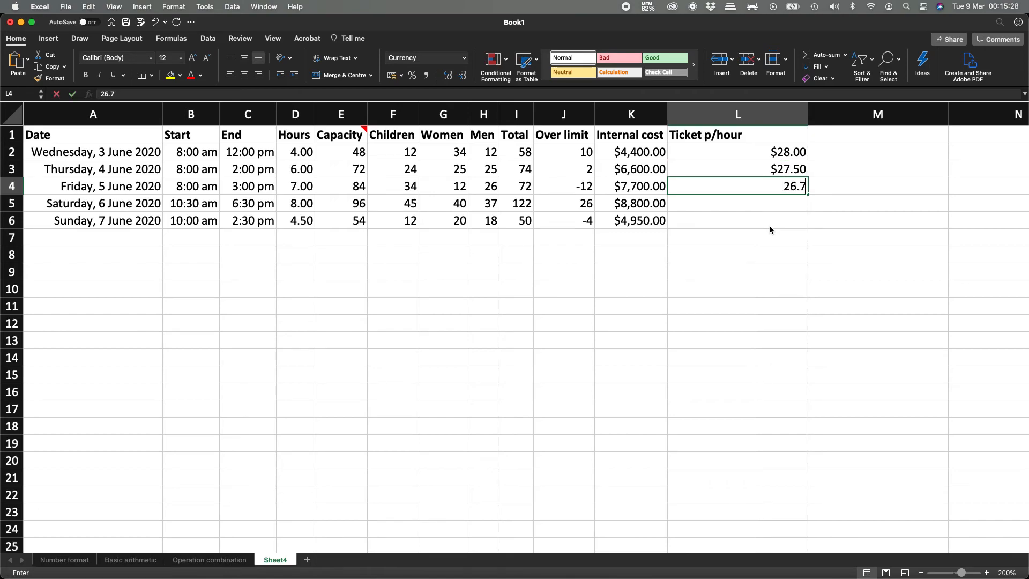
key(Return)
key(Up)
key(Down)
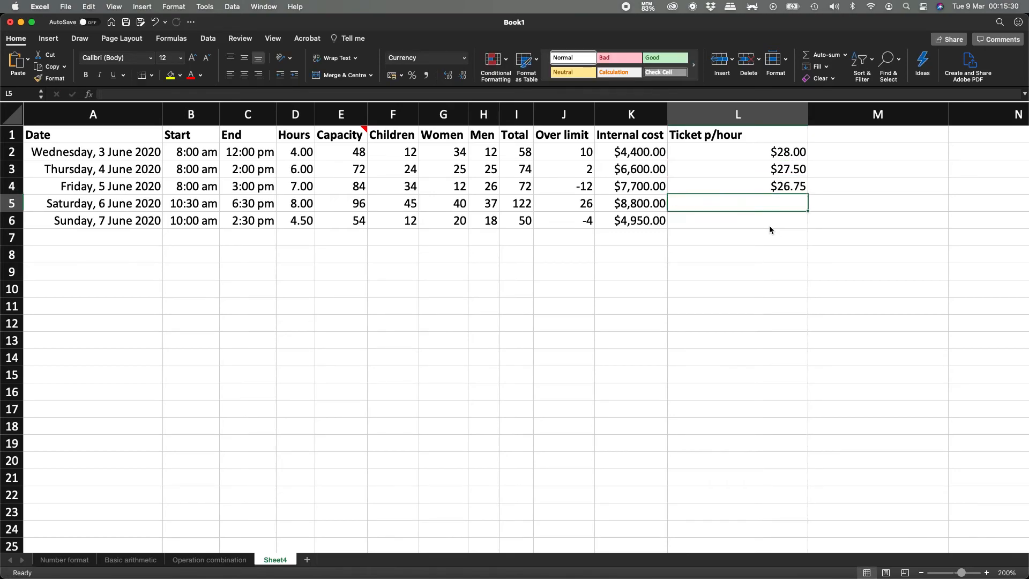
Set Saturday's ticket price in L5 to 25.5, and Sunday's in L6 to 21.25 using the format copied from L5.
text(25.)
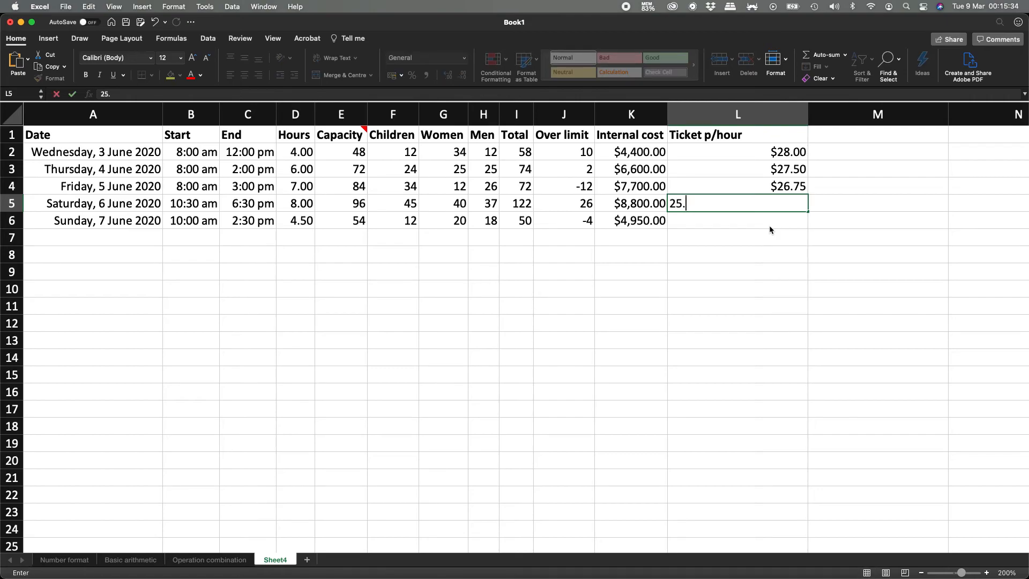
text(5)
key(Return)
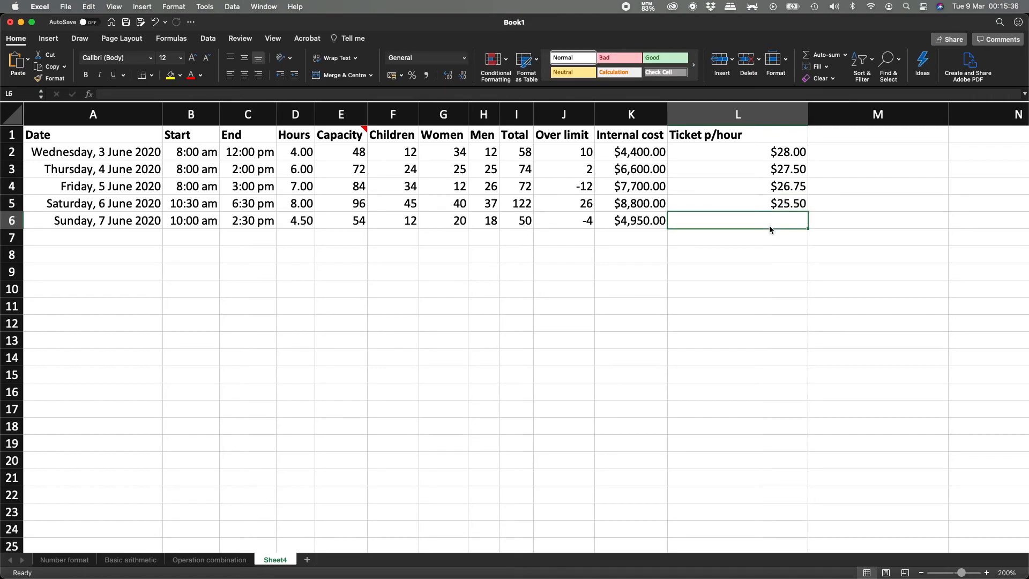
key(Up)
key(cmd+c)
key(Down)
key(cmd+v)
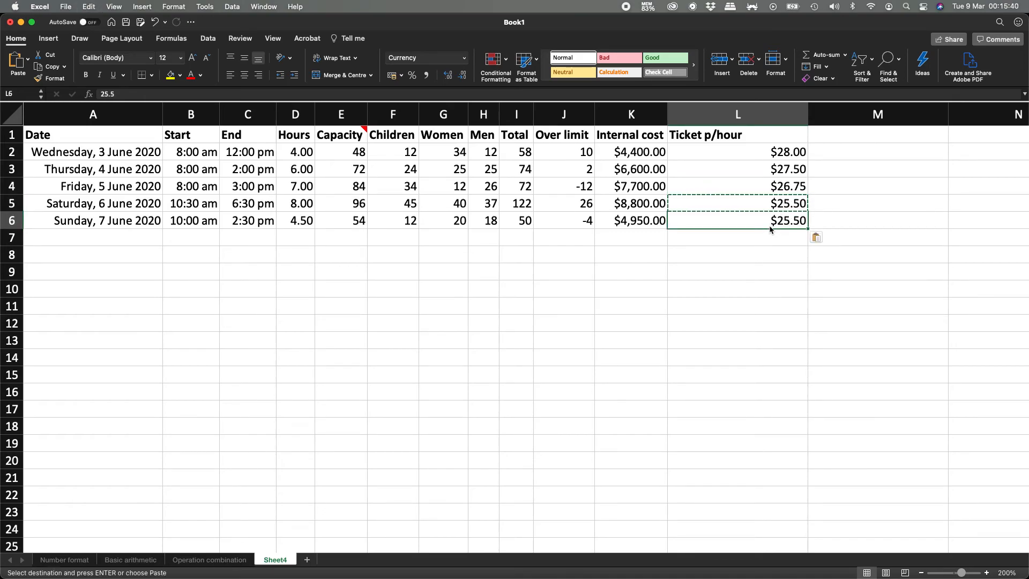
text(21.25)
key(Return)
Enter the heading Ticket p/day in M1 and narrow column L to fit its heading.
key(Up)
key(Right)
key(Up)
key(Up)
key(Up)
key(Up)
key(Up)
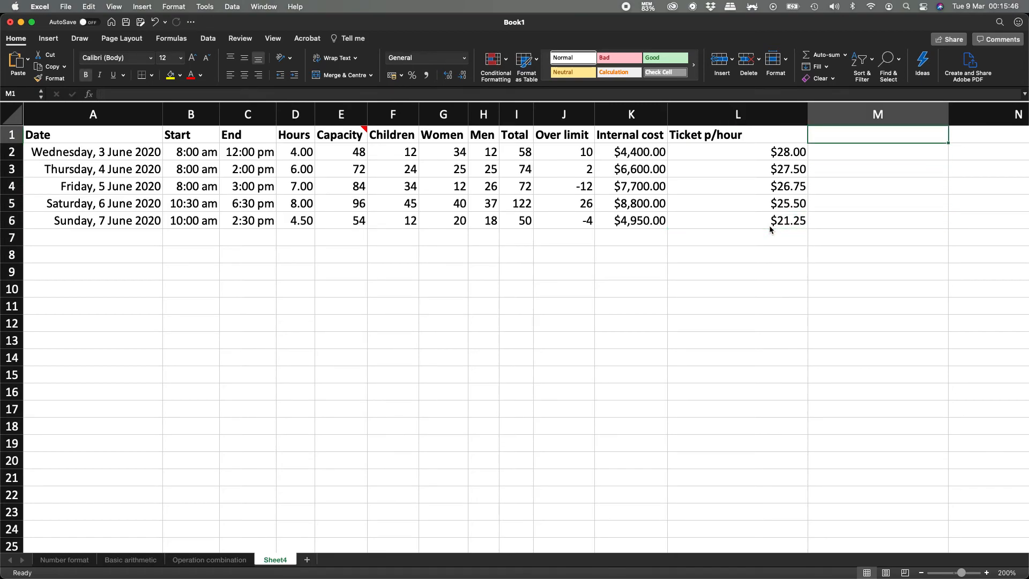
text(Ticket p/da)
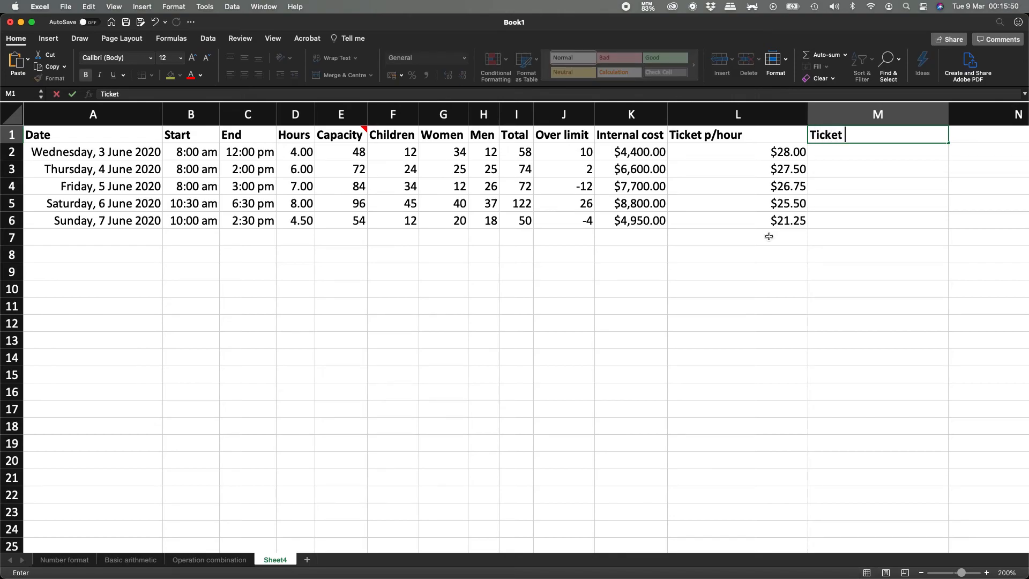
text(y)
key(Return)
drag(806, 110, 745, 148)
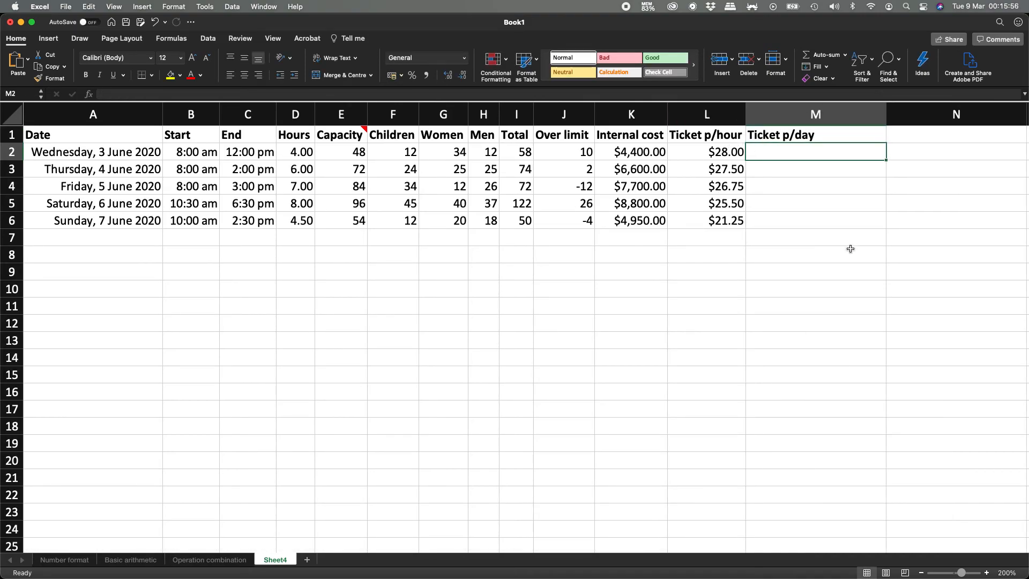
Calculate Wednesday's ticket price per day in M2 with the formula =L2*D2 and narrow column M to fit its heading.
text(=)
key(Left)
text(*)
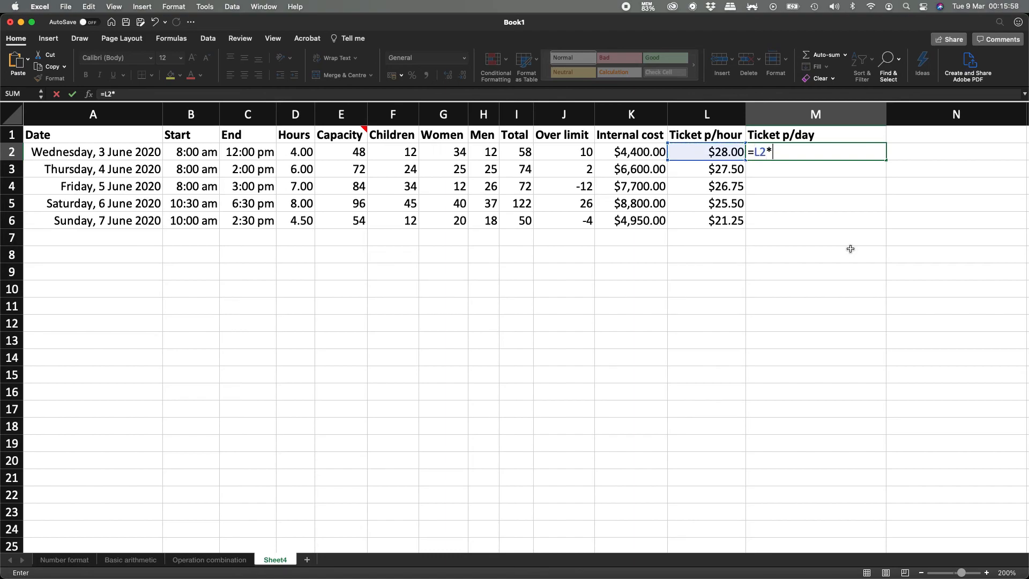
click(300, 154)
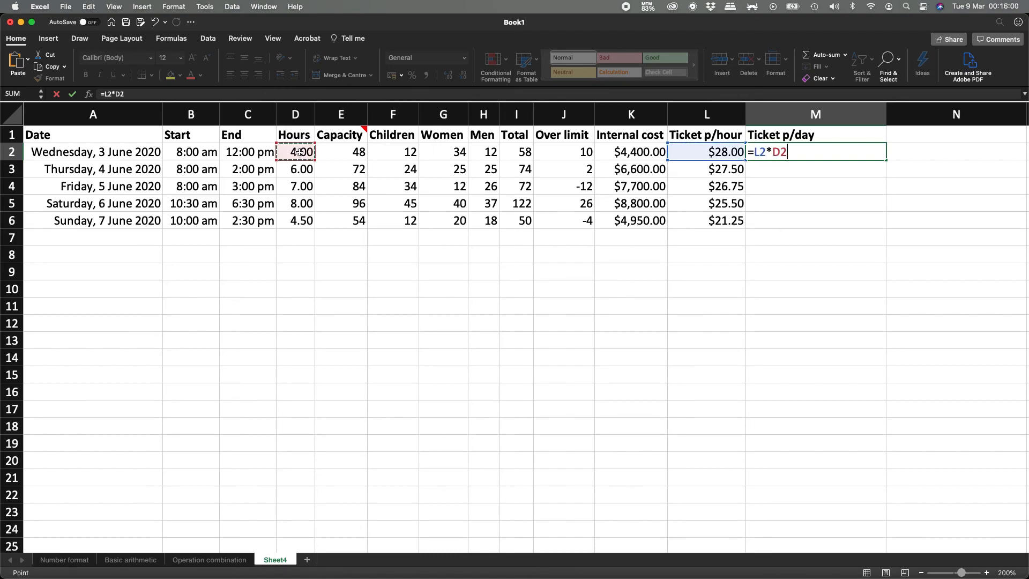
key(Return)
key(Up)
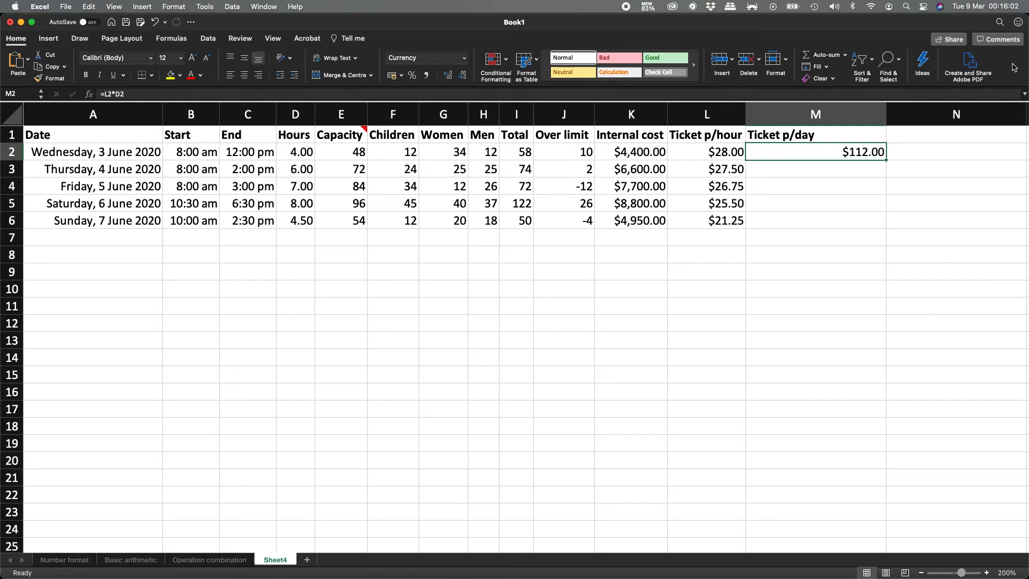
drag(885, 112, 820, 114)
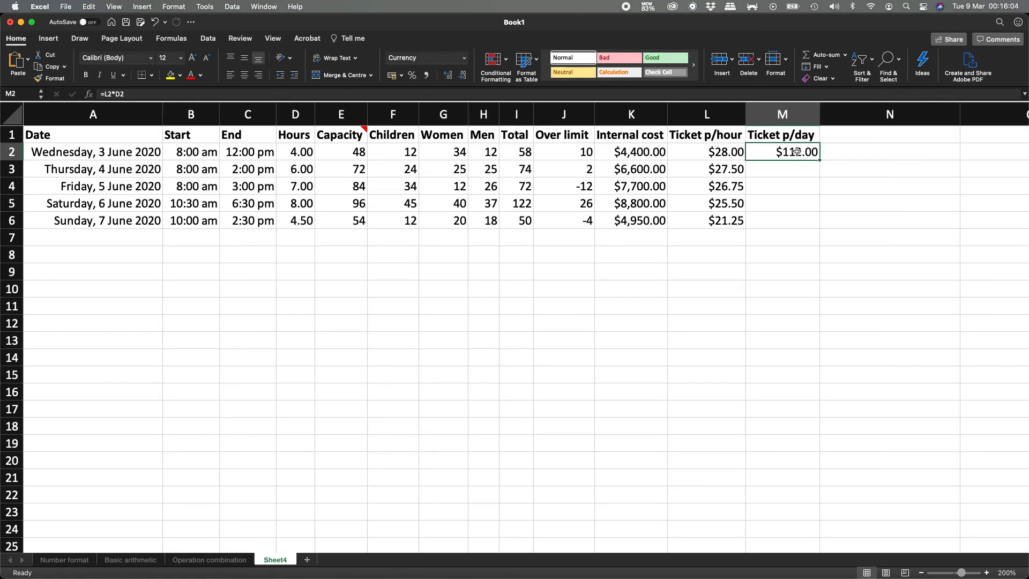
Copy the Ticket p/day formula from M2 into M3 through M6.
key(super+c)
key(Down)
key(super+v)
key(Down)
key(super+v)
key(Down)
key(super+v)
key(Down)
key(super+v)
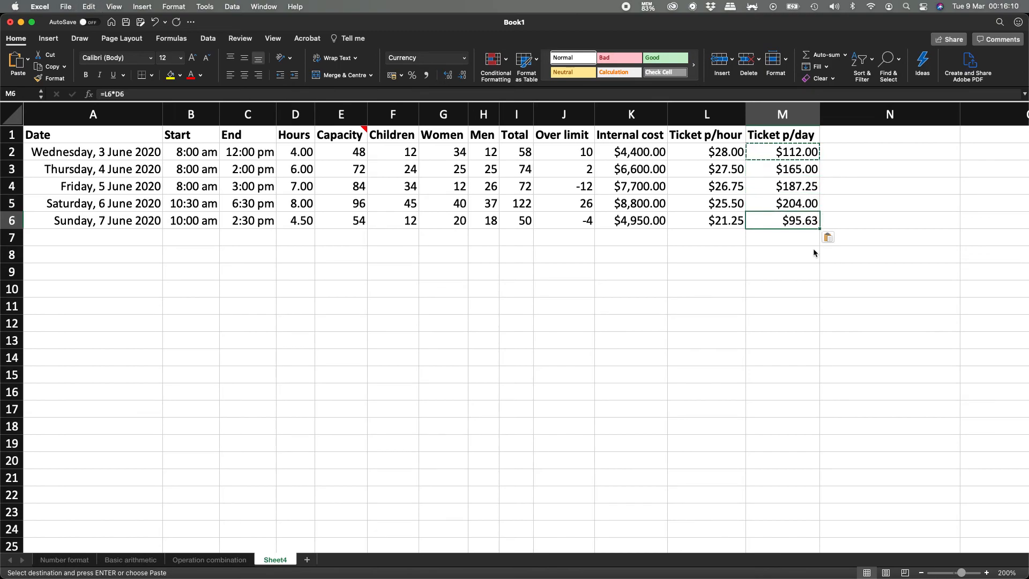
key(Escape)
Enter the heading Revenue in N1.
key(Up)
key(super+shift+Left)
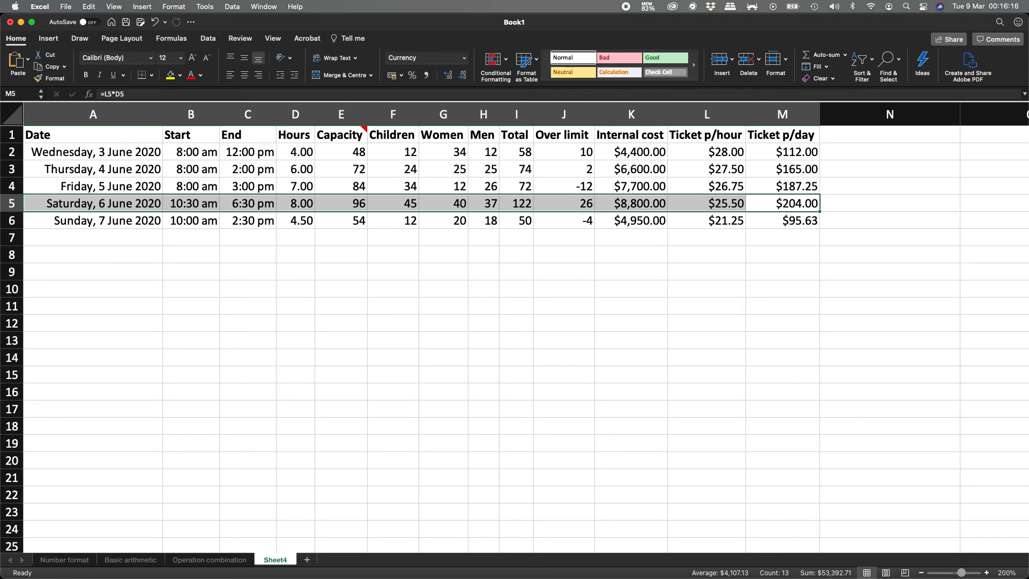
click(869, 135)
text(Revenue)
key(Return)
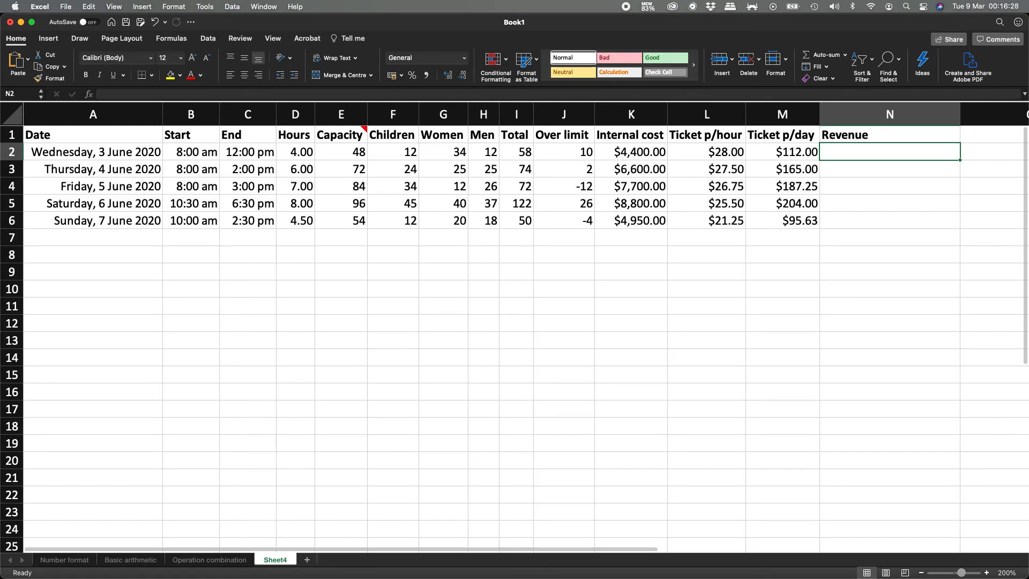
key(super+1)
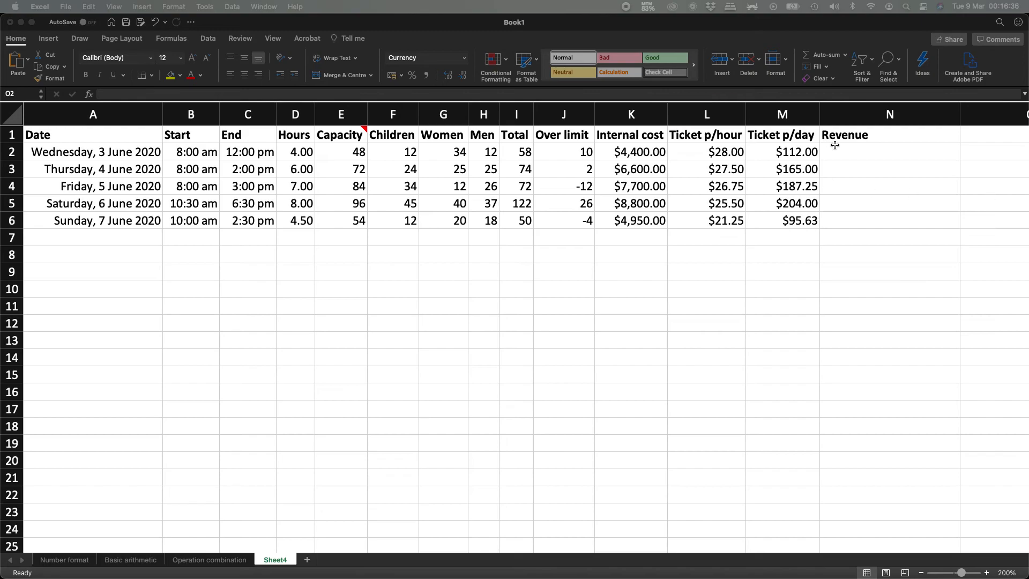
Set the heading in N1 to Income p/day.
click(858, 135)
click(858, 135)
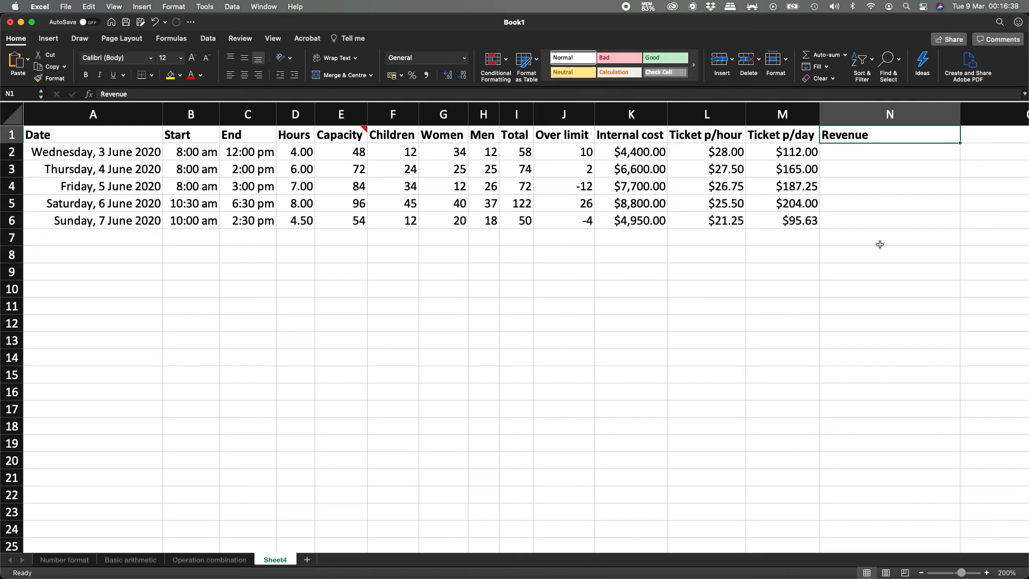
text(Income p/day)
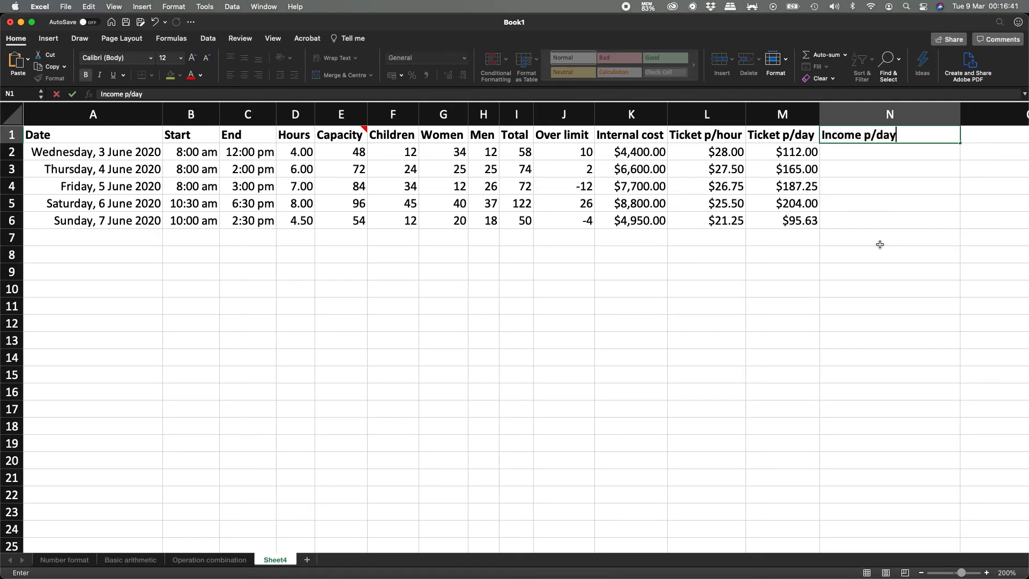
key(Return)
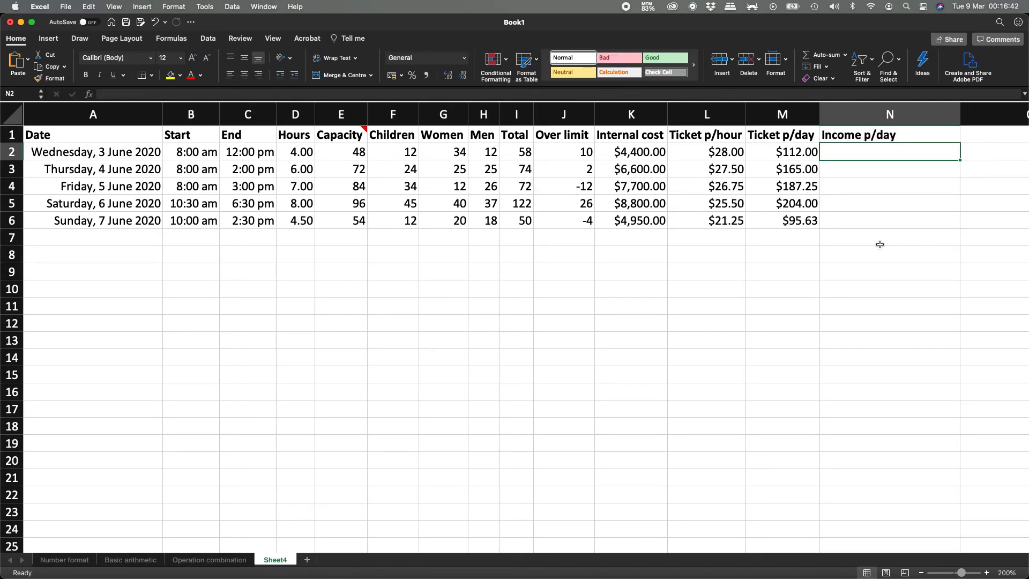
Calculate Wednesday's income in N2 from total attendance and the daily ticket price with the formula =I2*M2.
text(=)
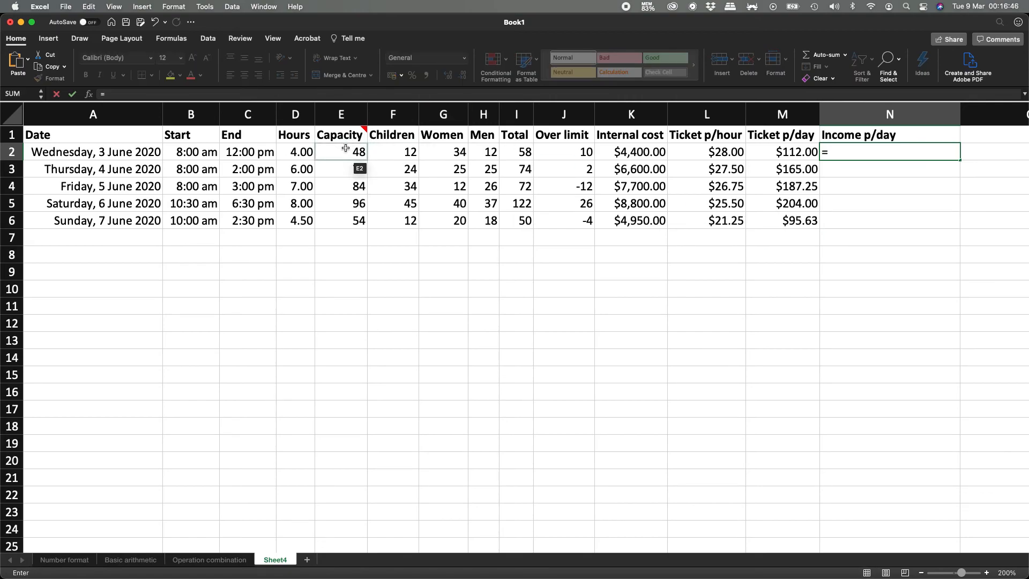
click(522, 154)
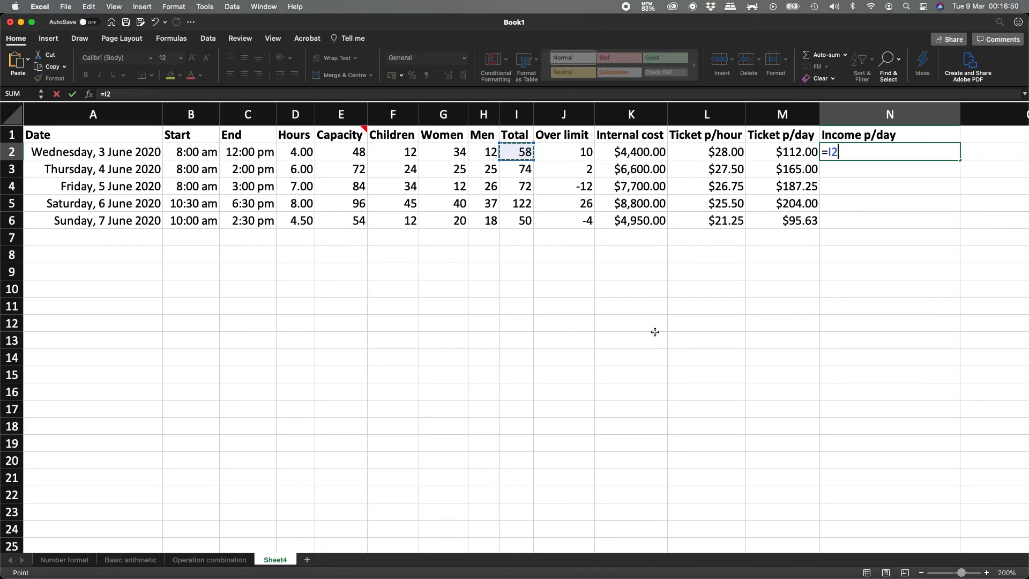
text(*)
click(786, 152)
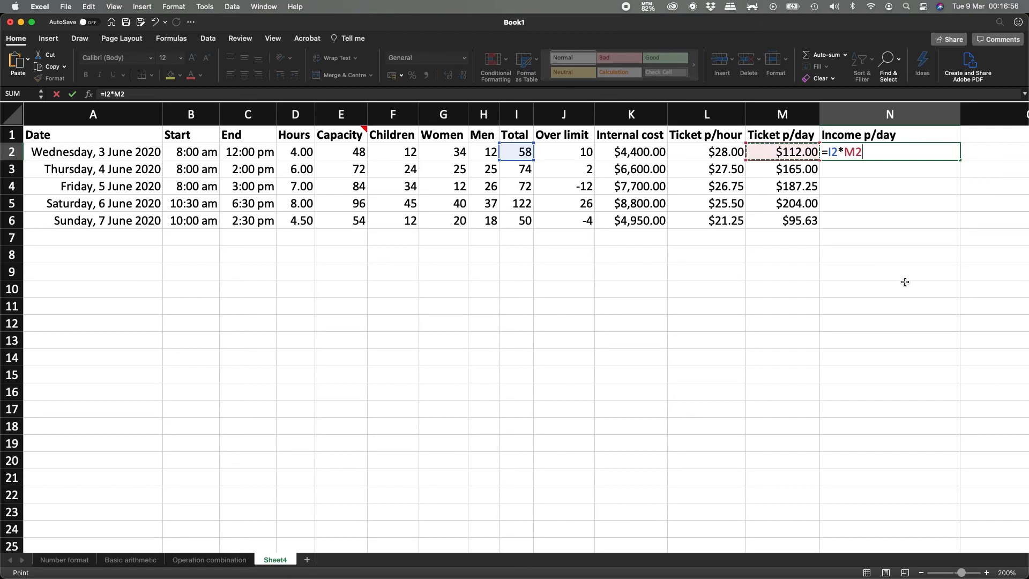
key(Return)
key(Up)
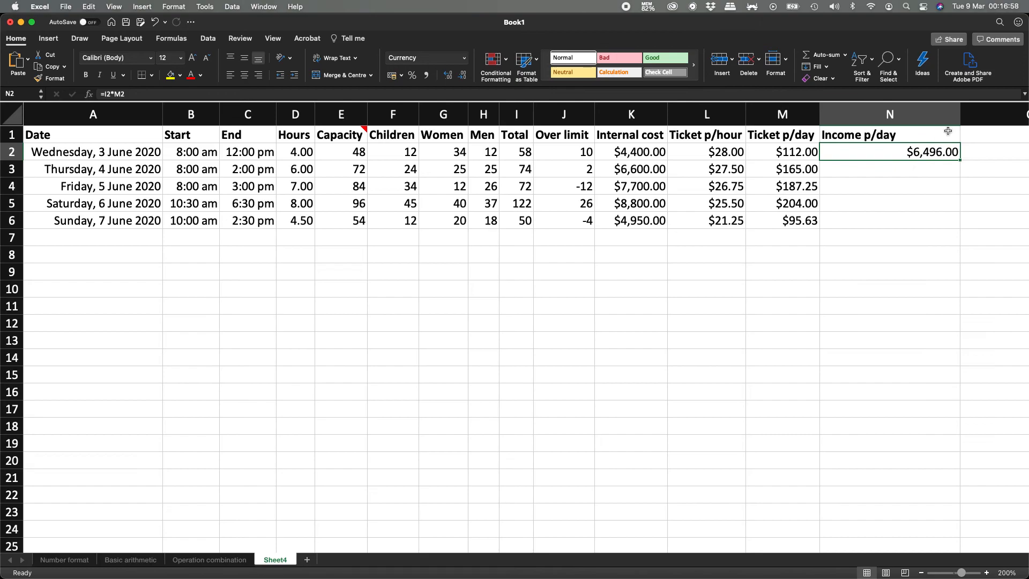
Fit column N to its contents and copy the Income p/day formula from N2 into N3 through N6.
drag(961, 114, 962, 112)
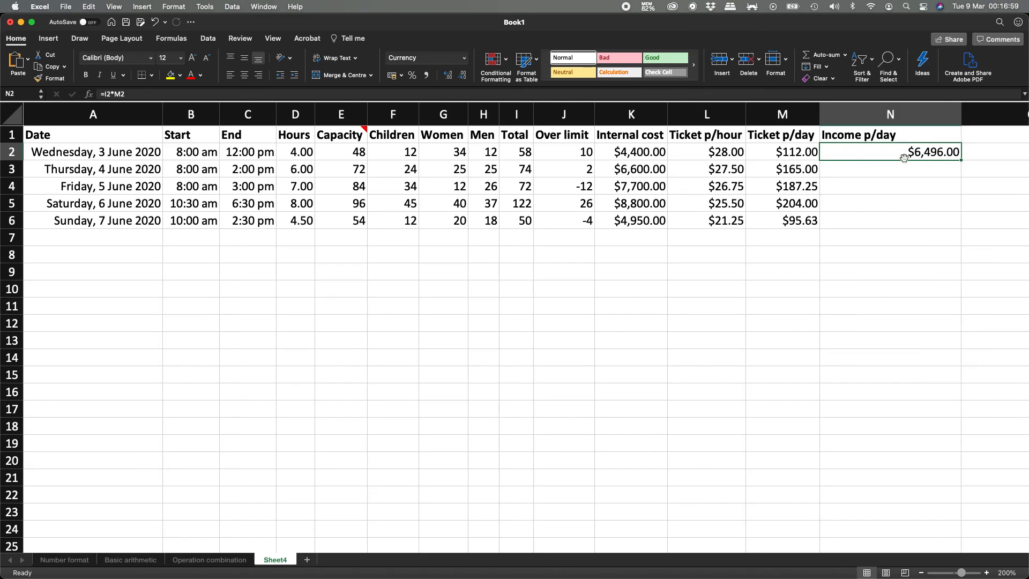
double_click(962, 109)
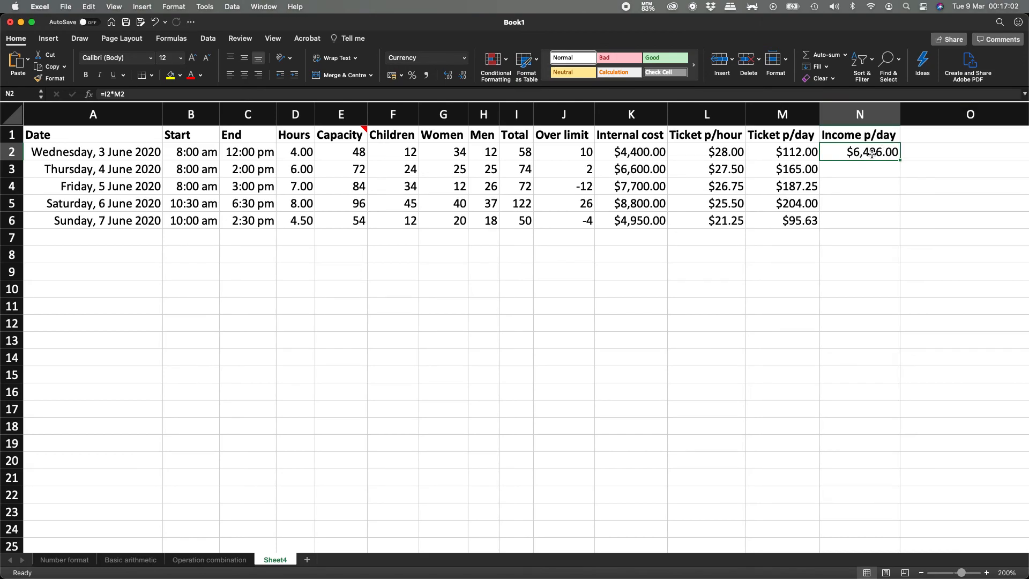
key(super+c)
key(Down)
key(super+v)
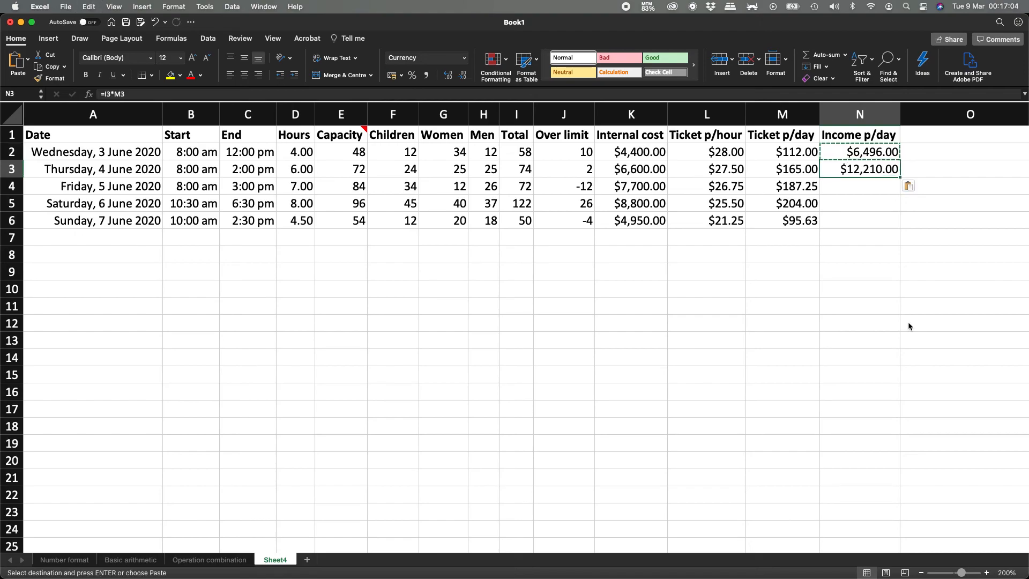
key(Down)
key(super+v)
key(Down)
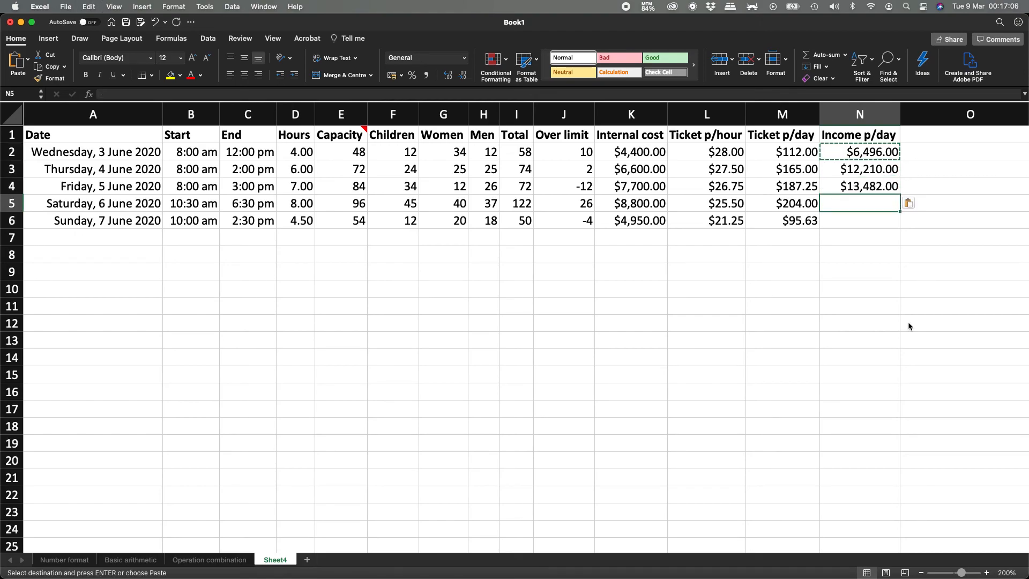
key(super+v)
key(Down)
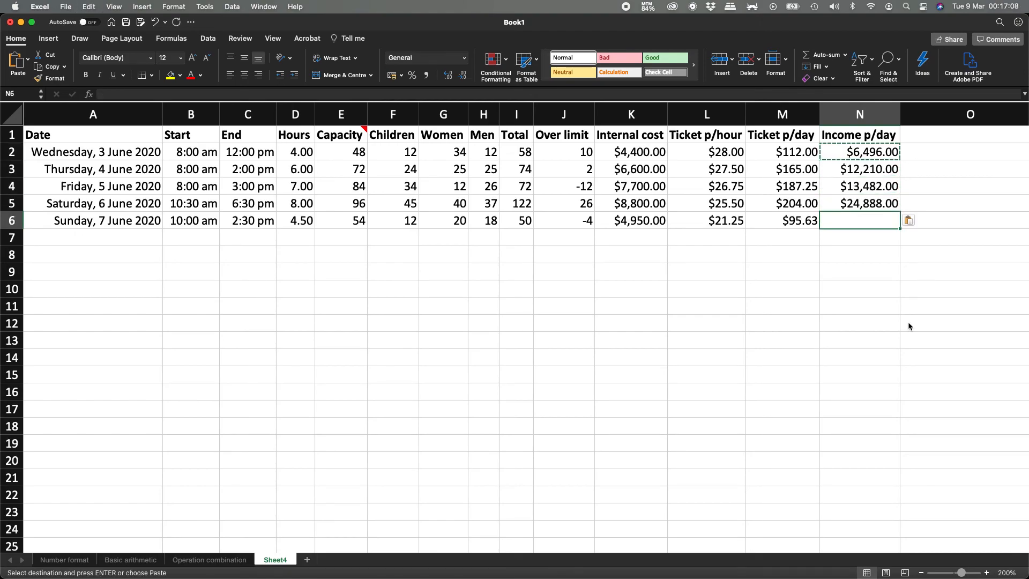
key(super+v)
key(Escape)
key(Up)
key(Up)
key(Up)
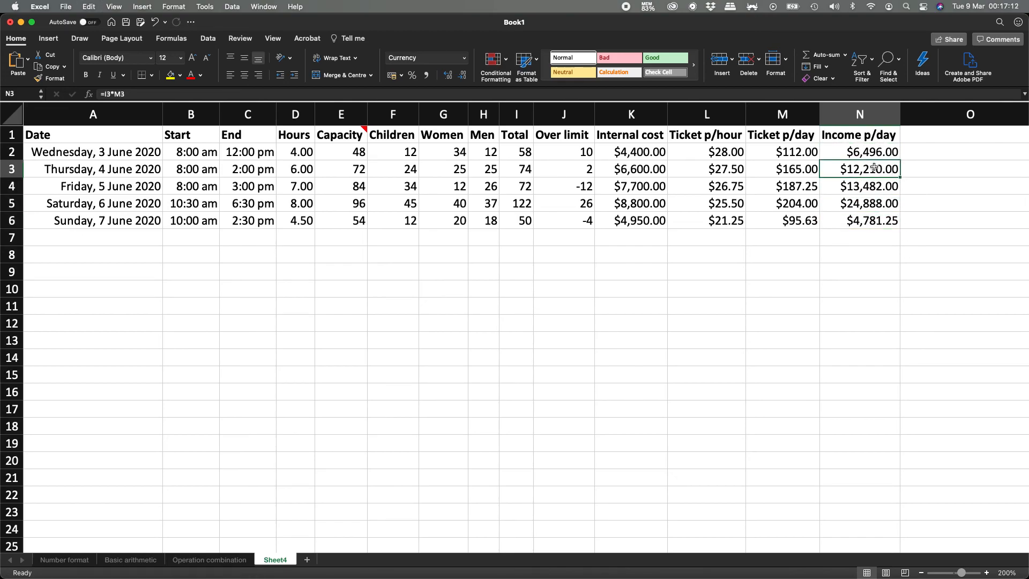
Enter the heading Revenue in O1 and narrow column O to fit the heading.
click(921, 136)
text(ue)
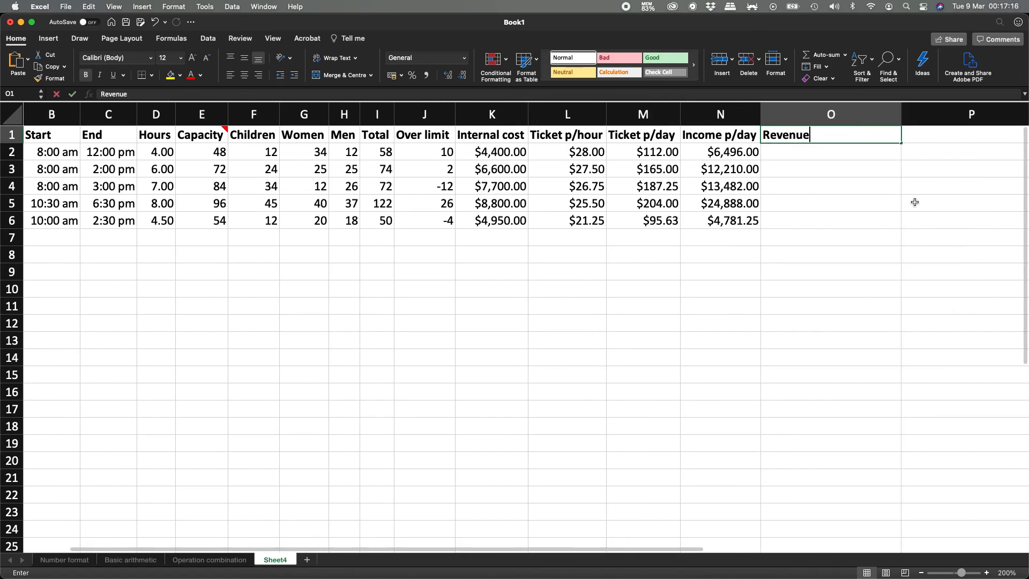
key(Return)
drag(902, 115, 815, 115)
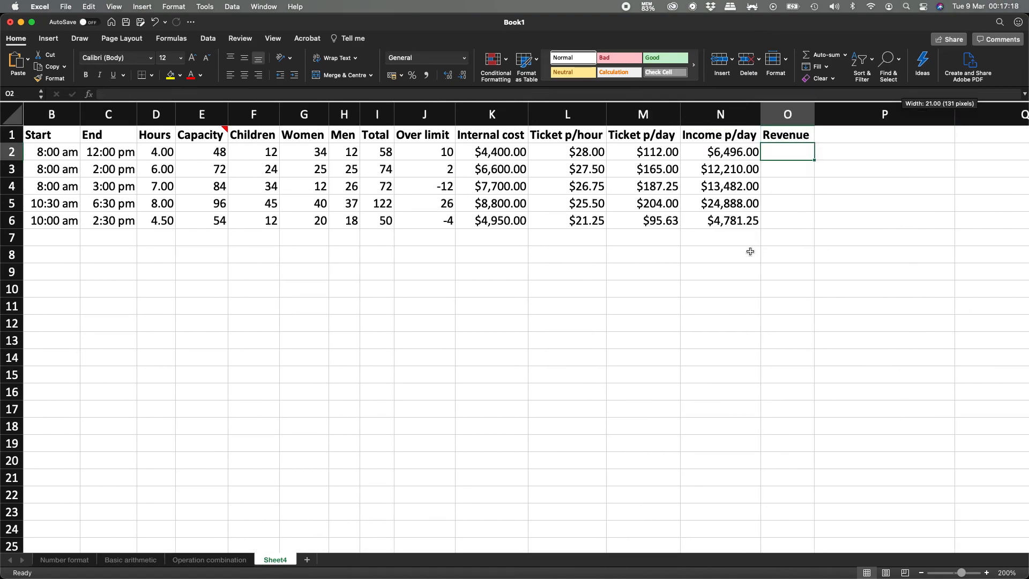
scroll(751, 247, left, 5)
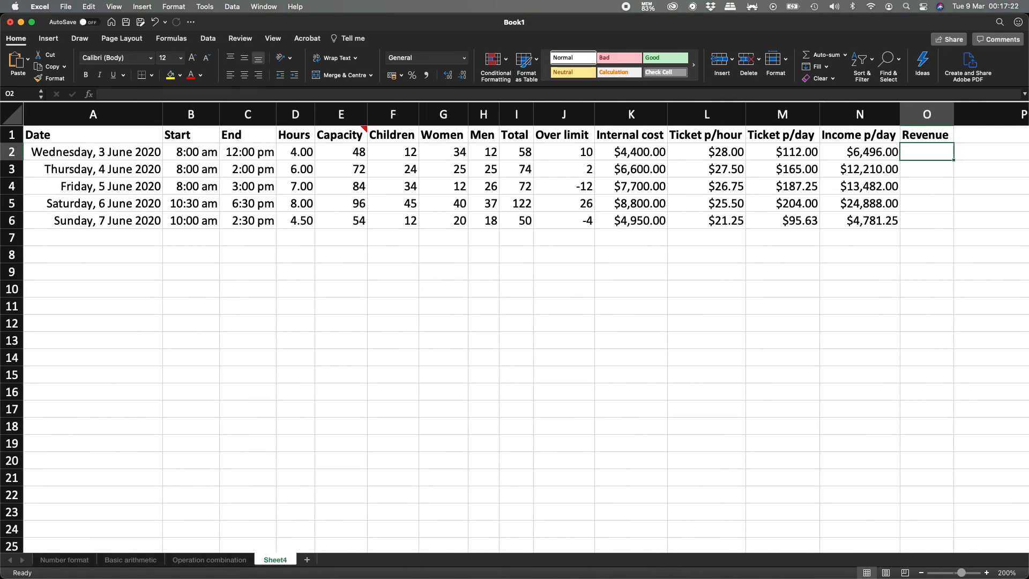
key(super+1)
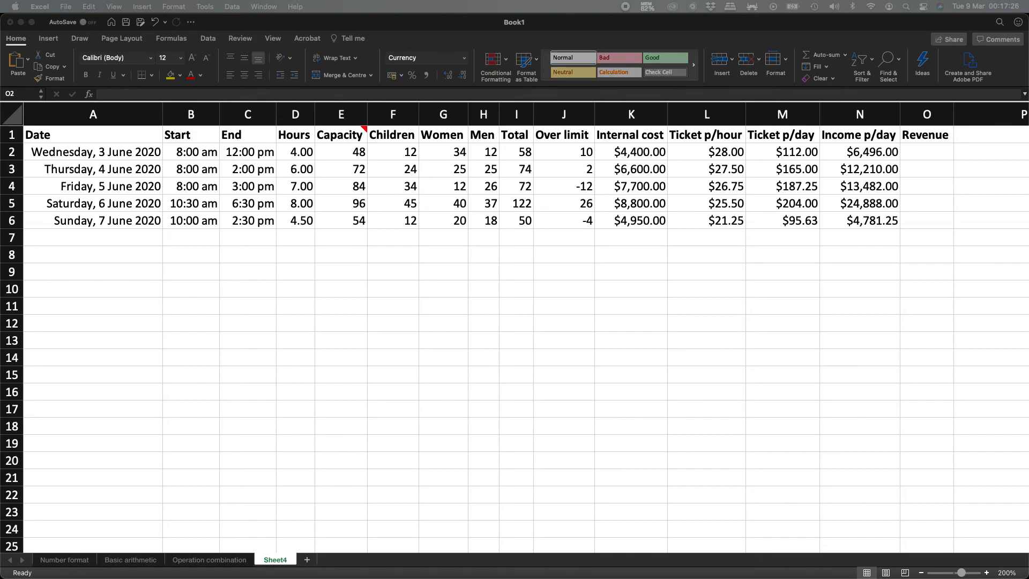
key(F2)
key(Escape)
Calculate Wednesday's revenue in O2 by subtracting internal cost from daily income with the formula =N2-K2.
click(934, 155)
text(=)
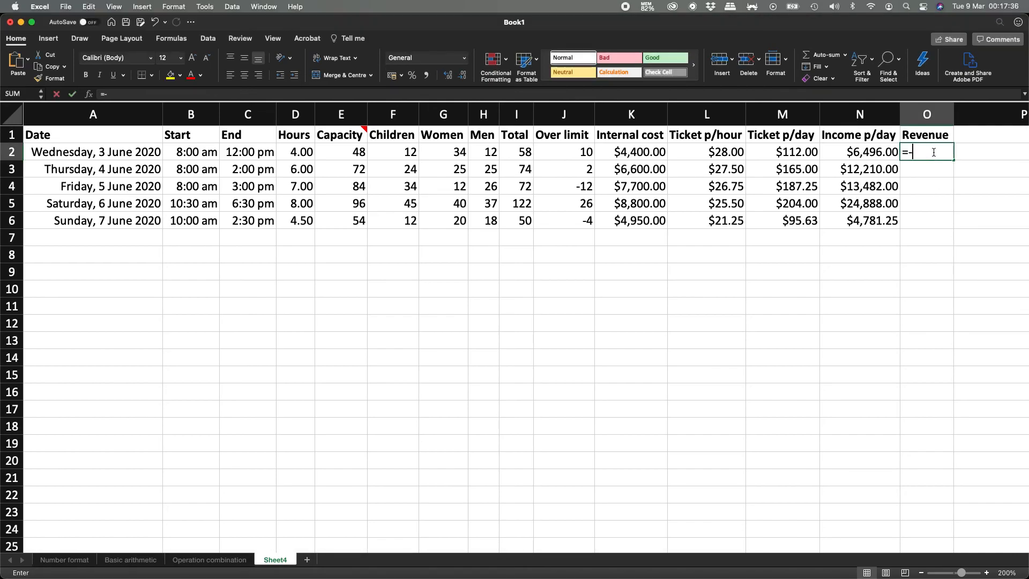
click(868, 150)
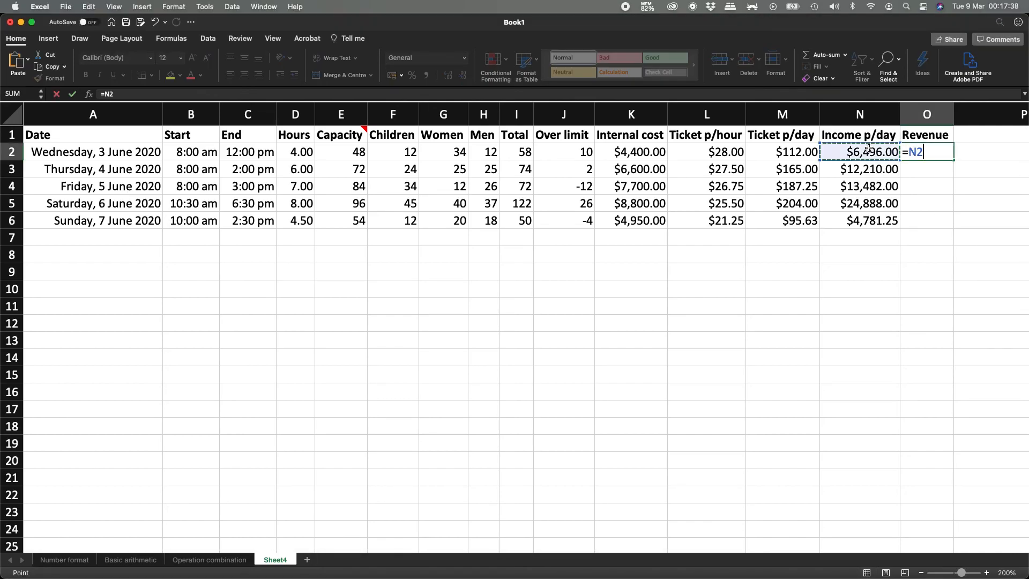
text(-)
click(651, 152)
key(Return)
key(Up)
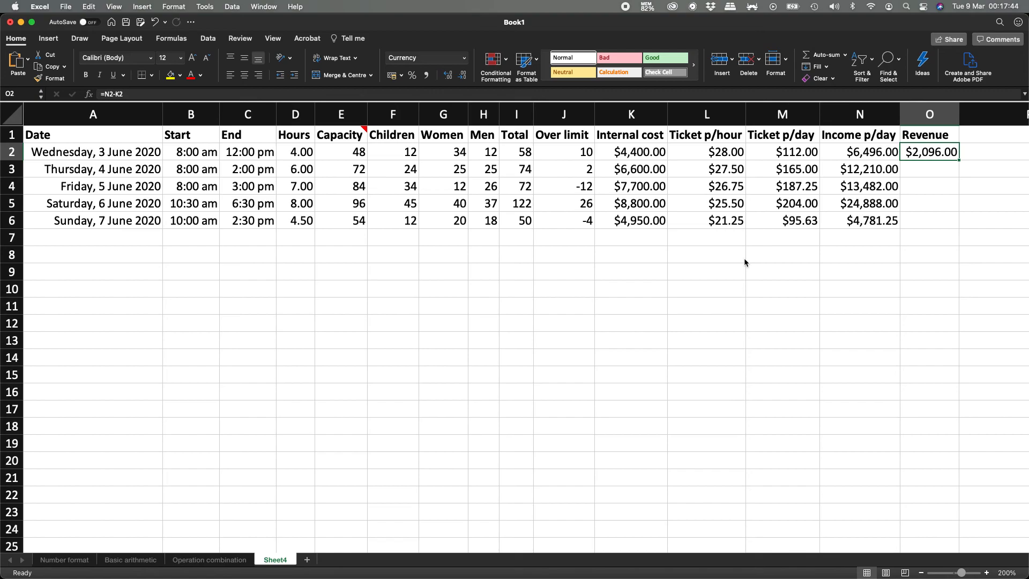
Copy the Revenue formula from O2 down into O3 through O5.
key(super+c)
key(Down)
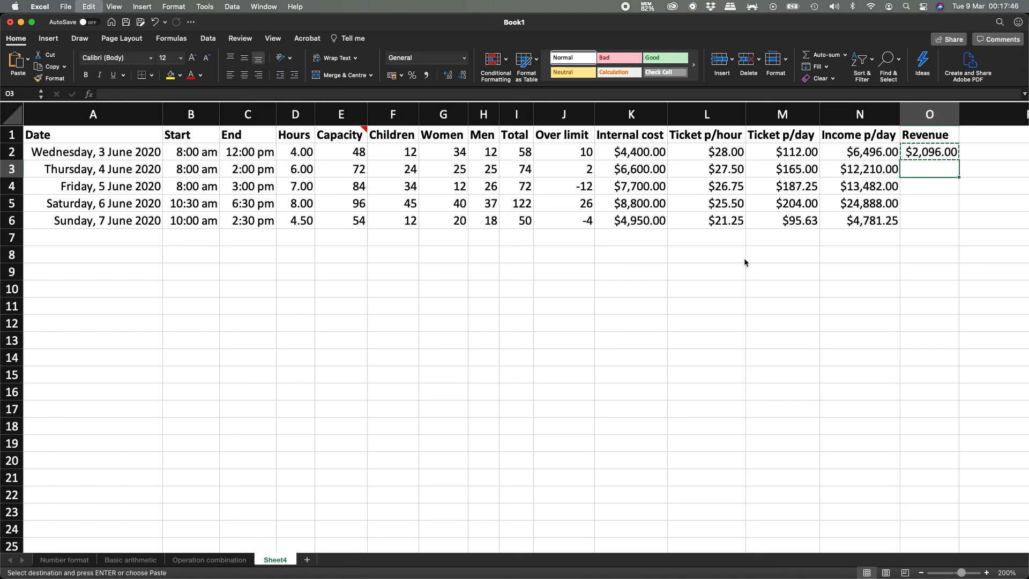
key(super+v)
key(Down)
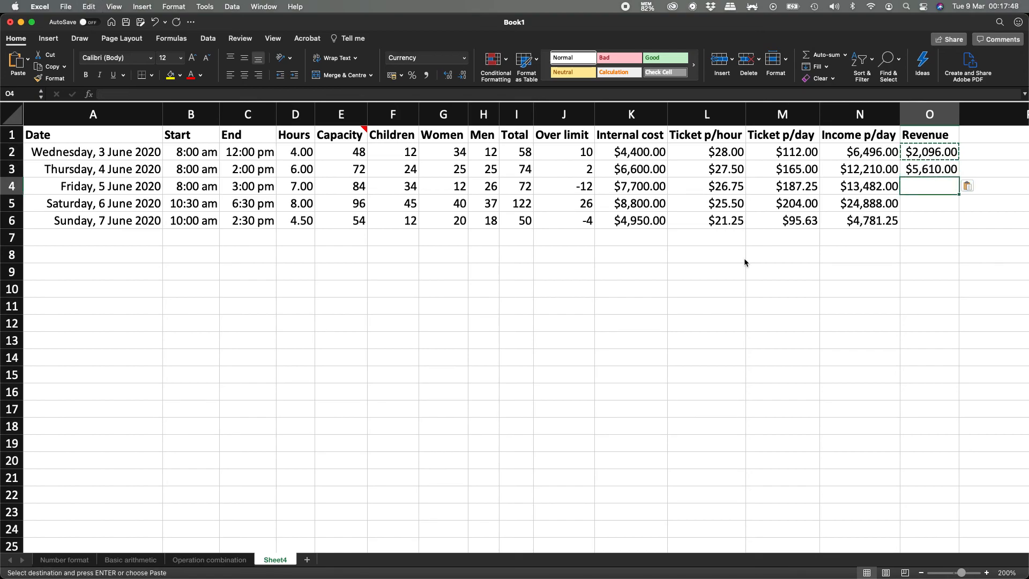
key(super+v)
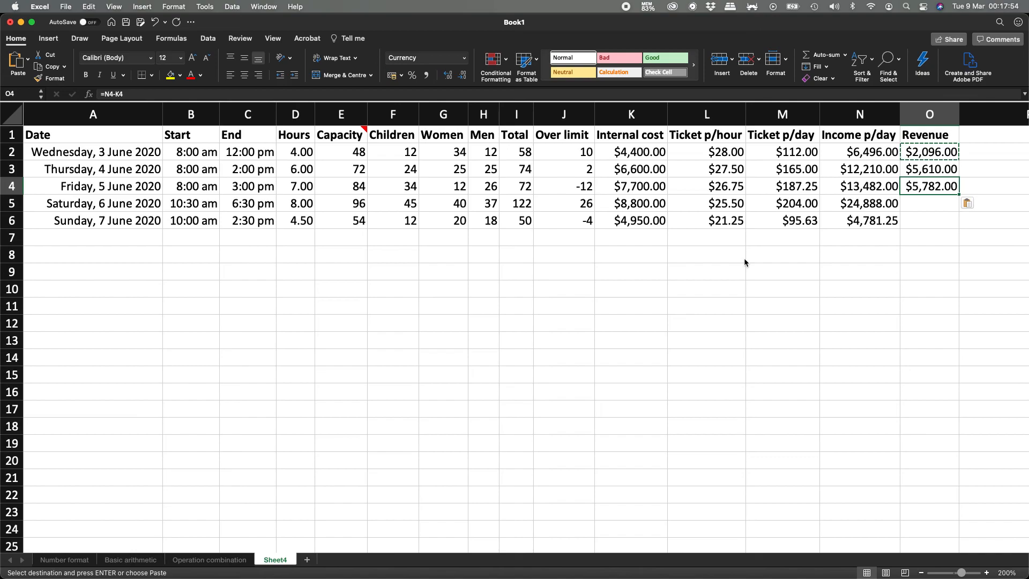
key(super+c)
key(Down)
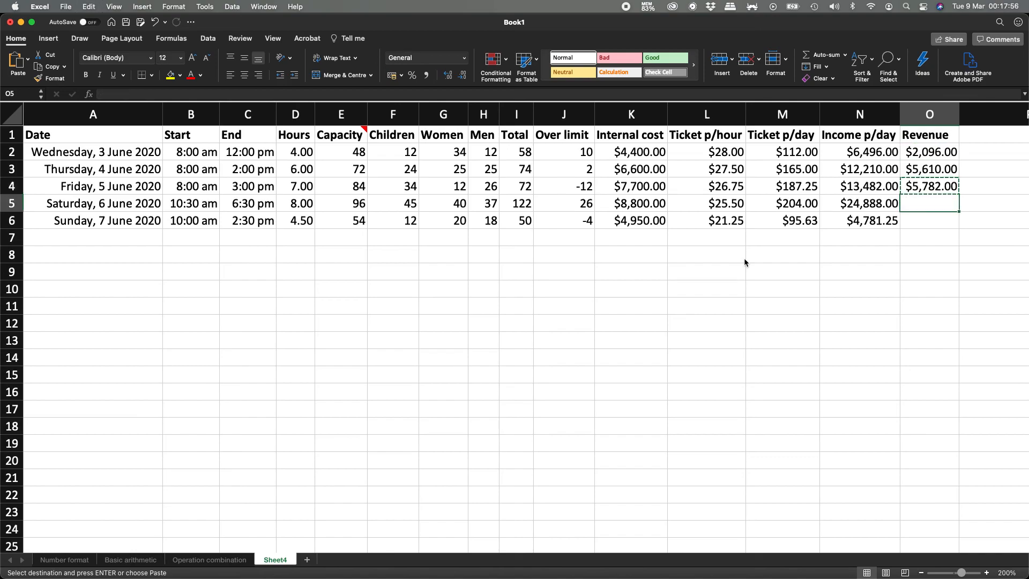
key(super+v)
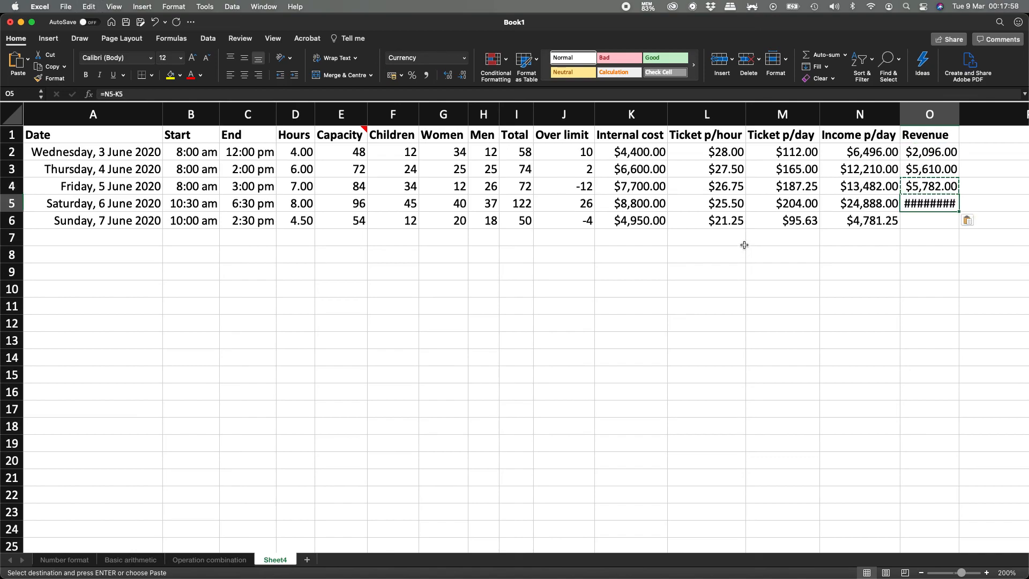
Widen column O to fit its contents and copy the Revenue formula from O5 into O6.
click(957, 113)
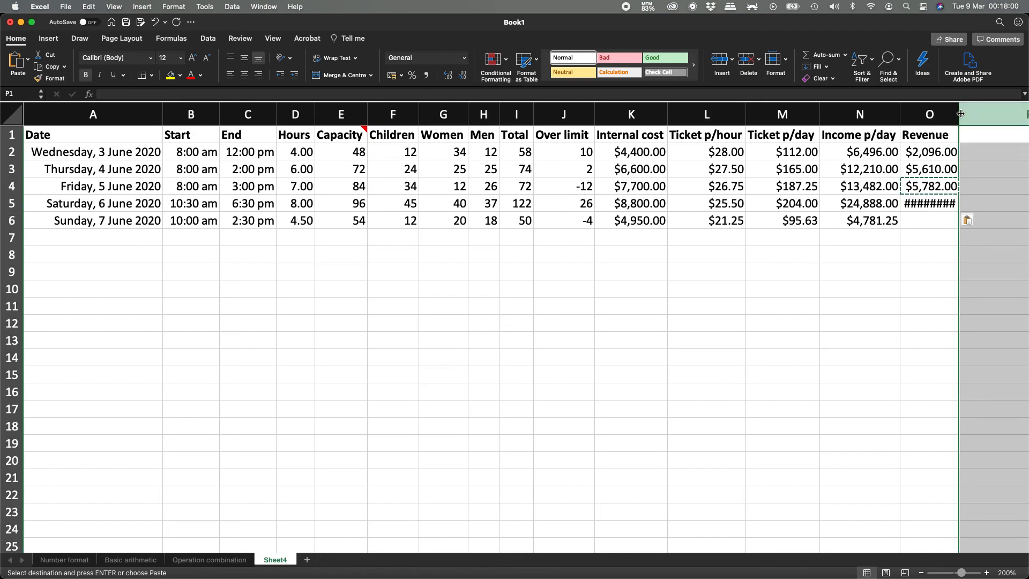
double_click(957, 113)
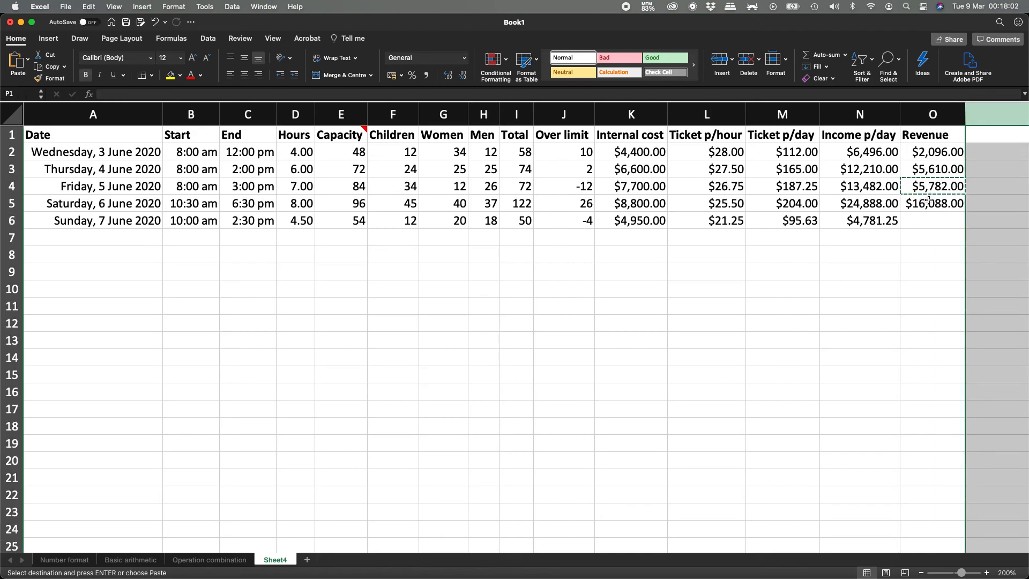
click(935, 204)
key(Down)
key(super+v)
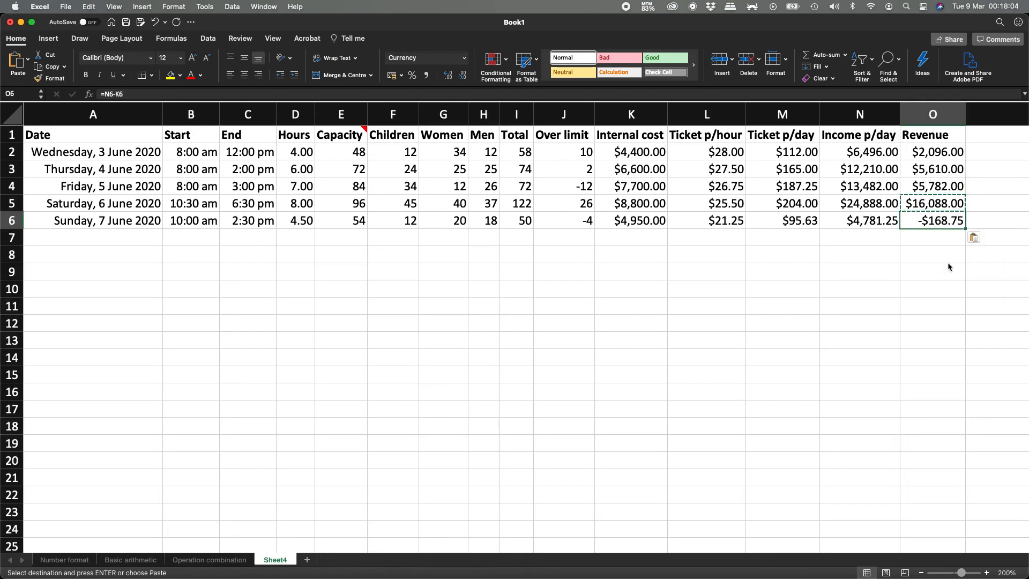
key(Escape)
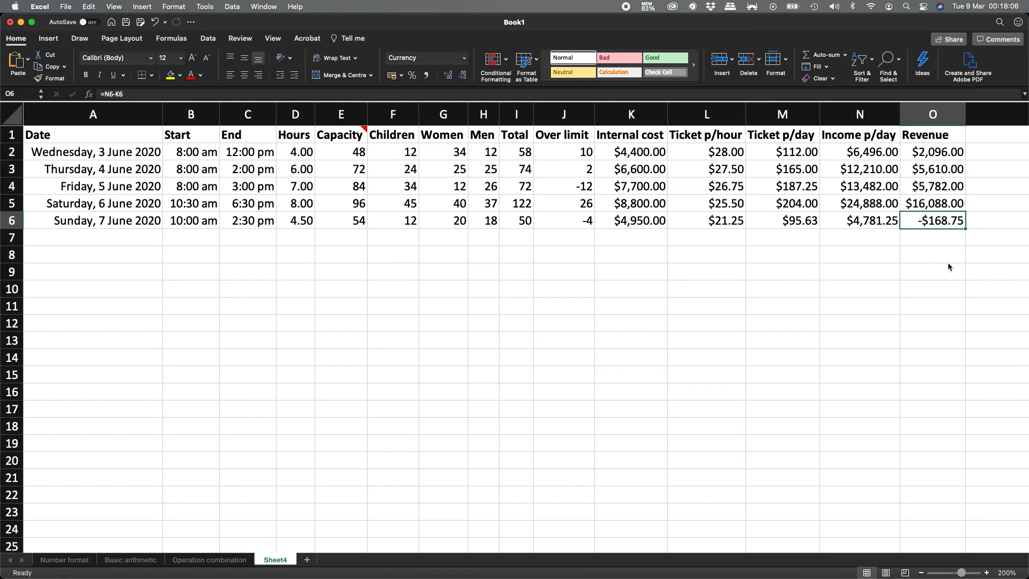
Make cells N7 and O7 bold and enter the label TOTAL in N7.
key(Down)
key(Left)
key(Left)
key(Right)
key(shift+Right)
key(super+b)
key(shift+Left)
text(TOTAL)
key(Return)
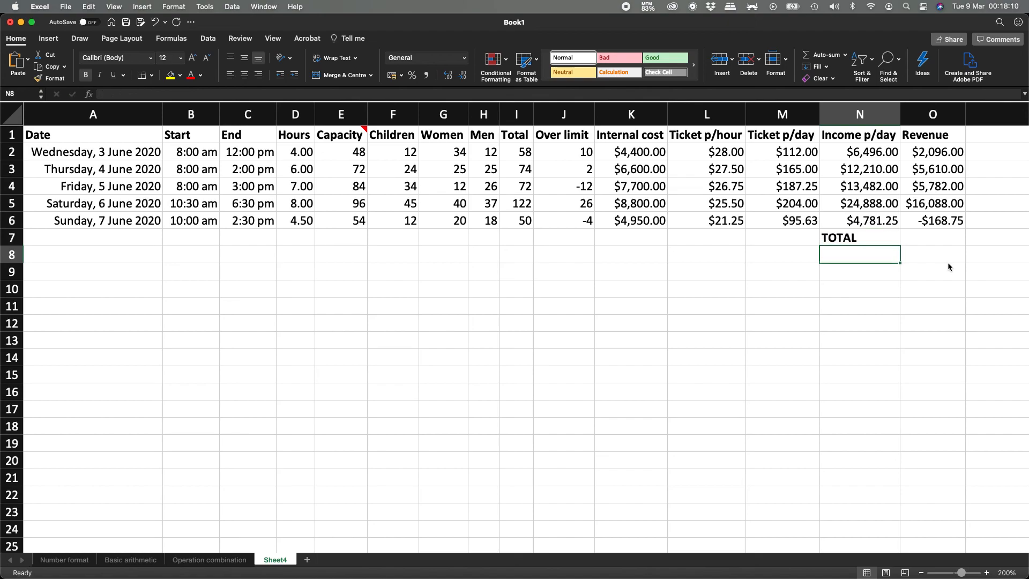
Add up the five daily revenues in O7 with the formula =O2+O3+O4+O5+O6.
key(Up)
key(Right)
text(=)
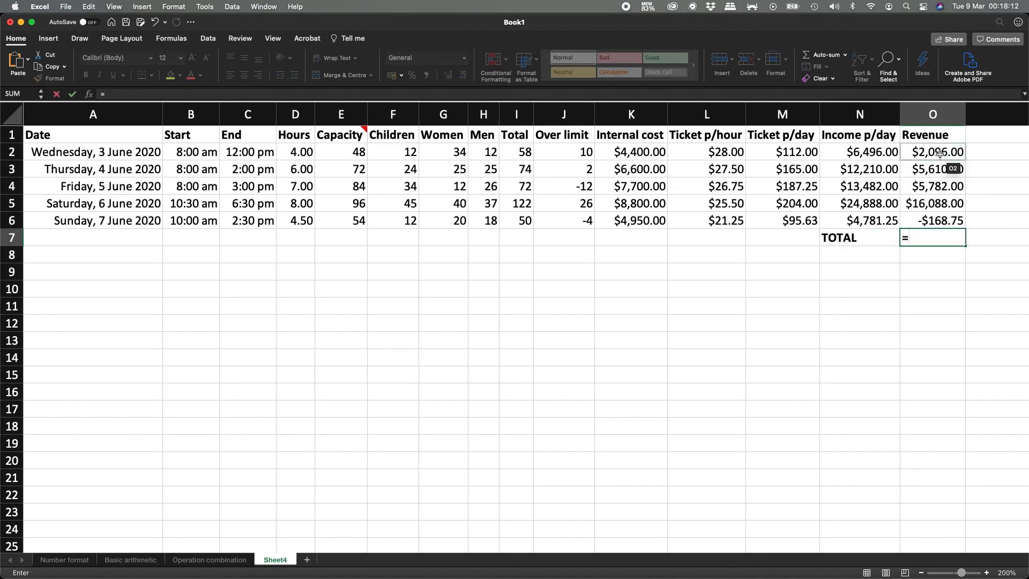
click(939, 154)
text(+)
click(940, 168)
text(+)
click(940, 186)
text(+)
click(938, 205)
text(+)
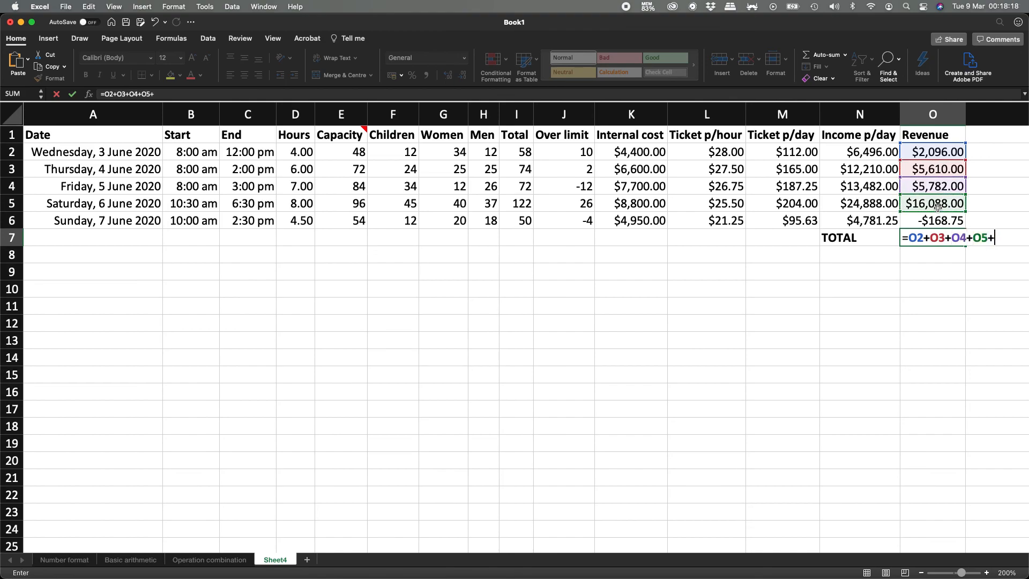
click(937, 220)
key(Return)
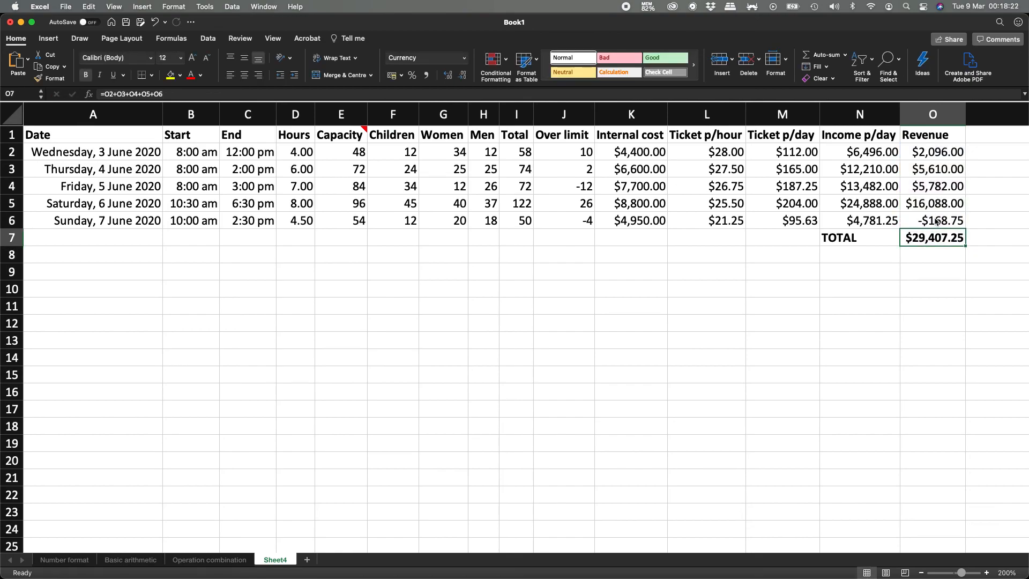
Label N8 as Average p/day and calculate the average daily revenue in O8 with the formula =O7/5.
key(Down)
key(Left)
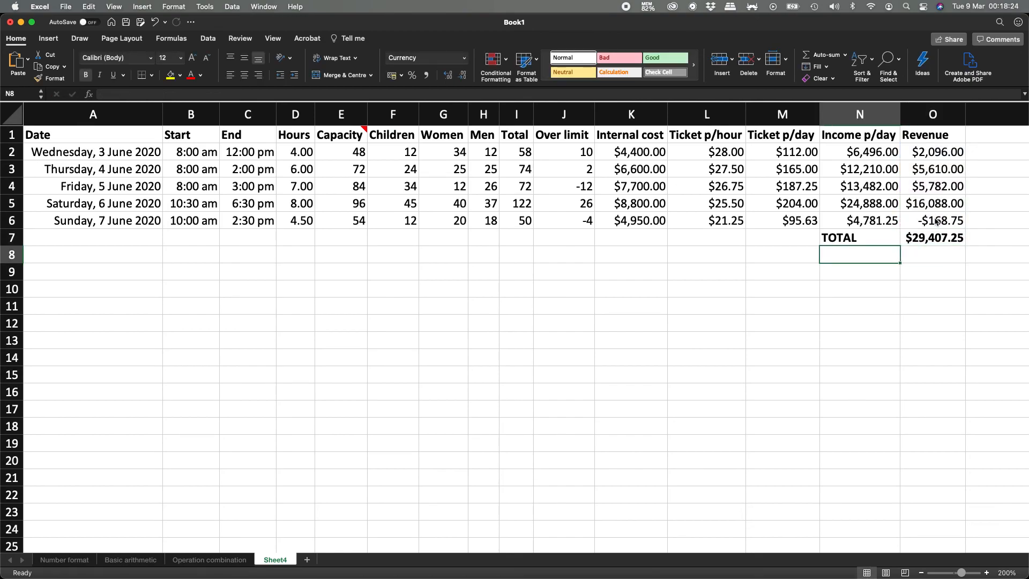
text(Average p/dat)
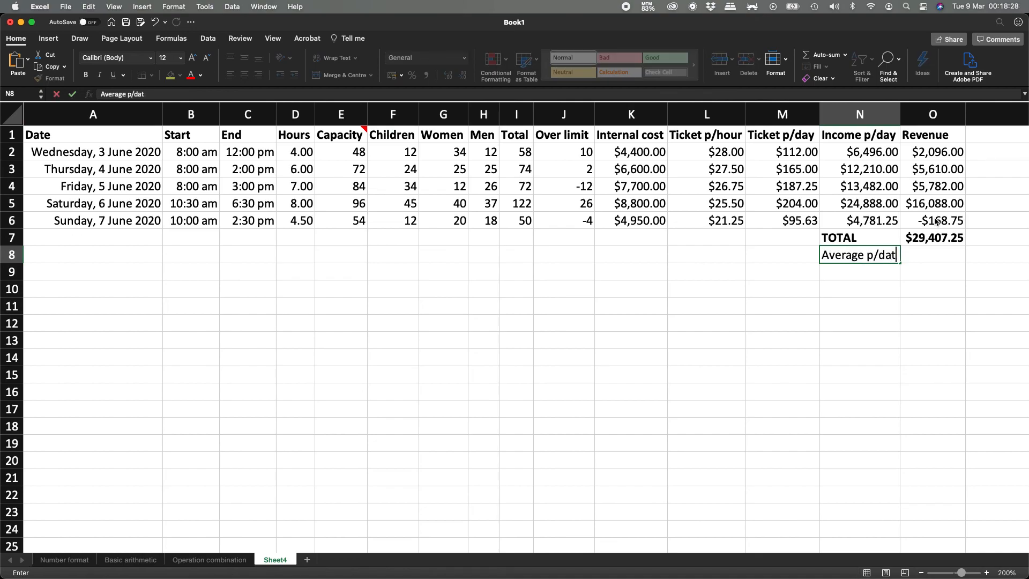
key(BackSpace)
text(y)
key(Tab)
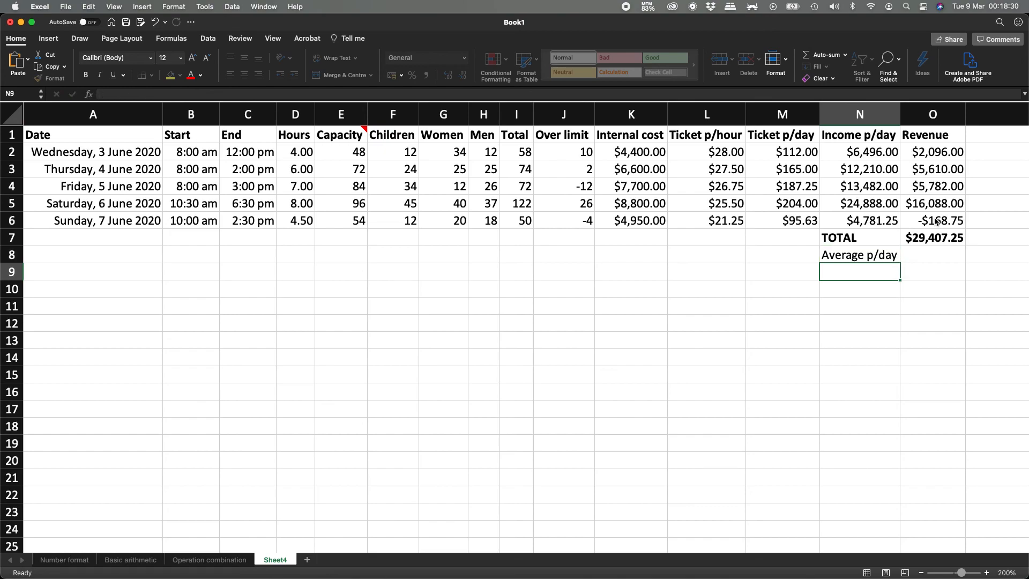
text(=O7/5)
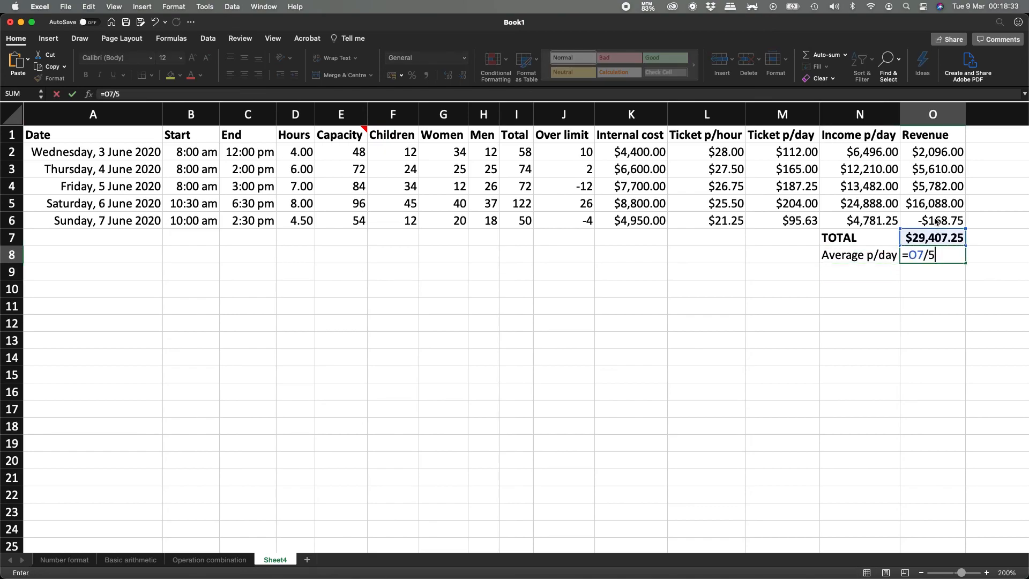
key(ctrl+Return)
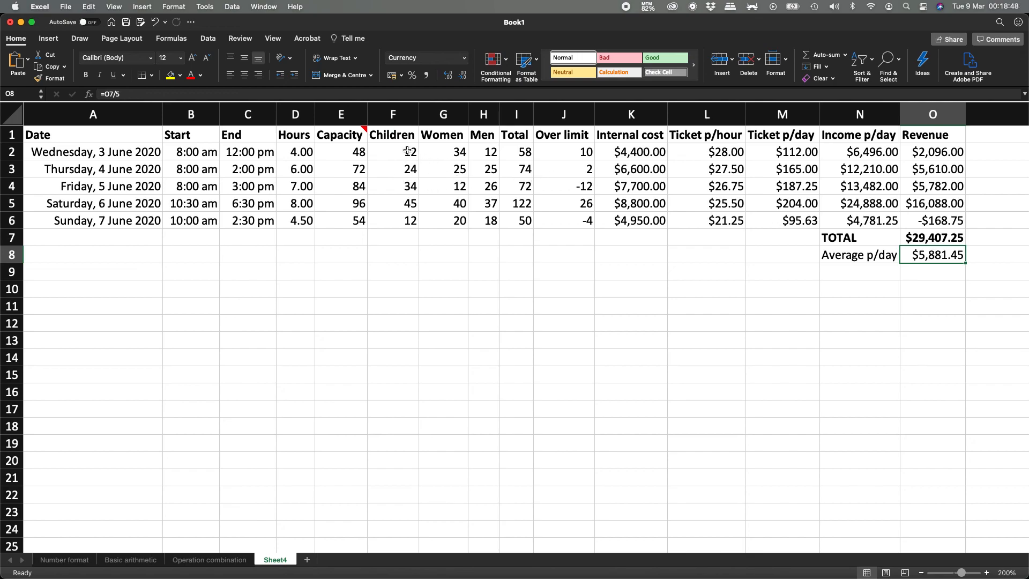
Set the number of men for Friday in H4 to 13.
drag(395, 152, 476, 218)
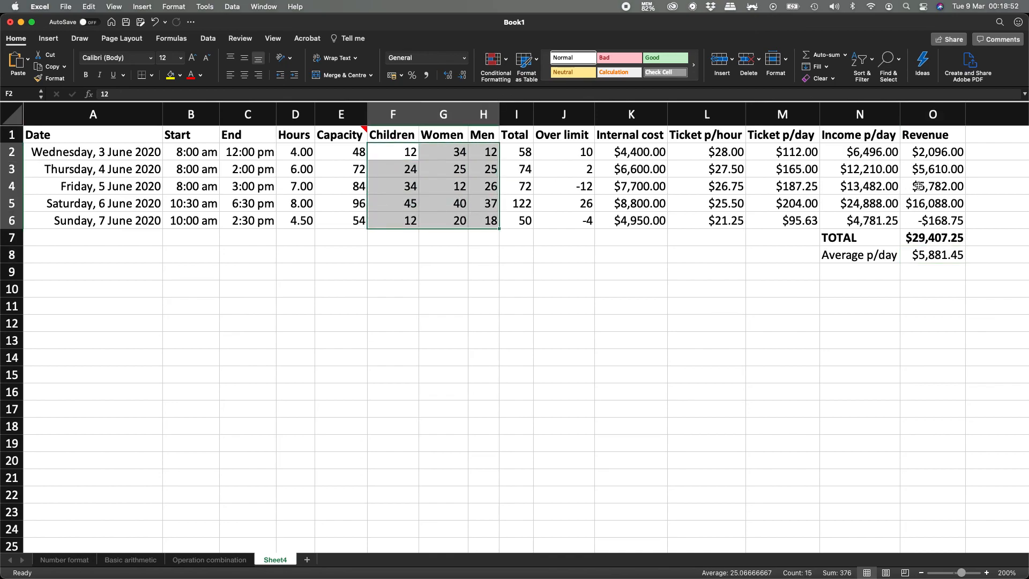
click(449, 190)
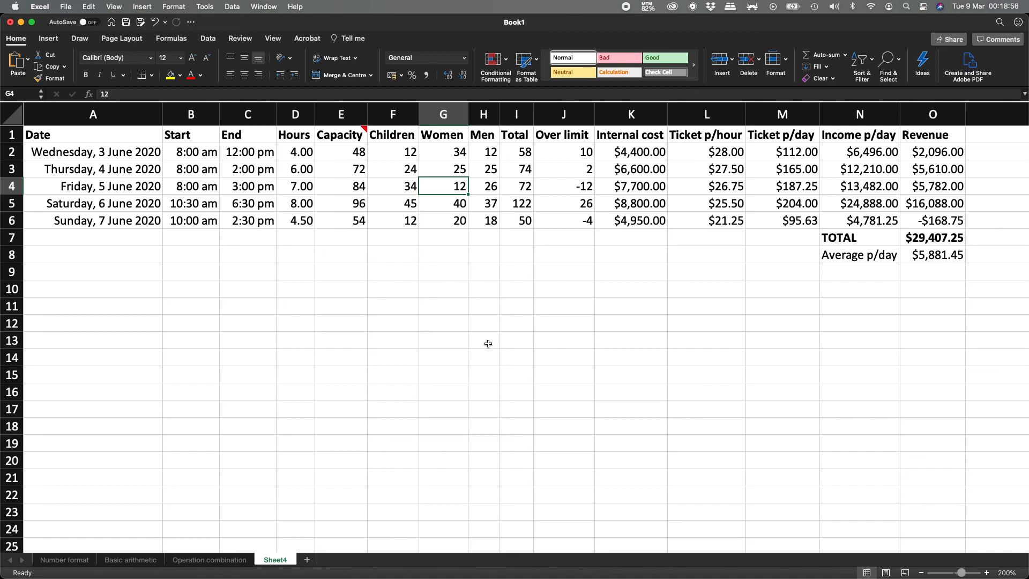
key(Right)
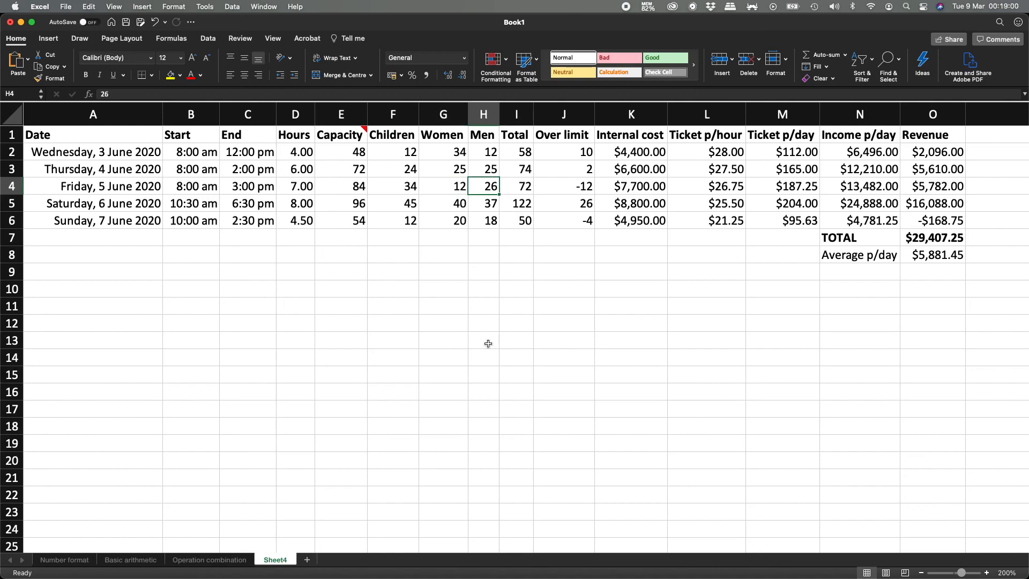
text(13)
key(Return)
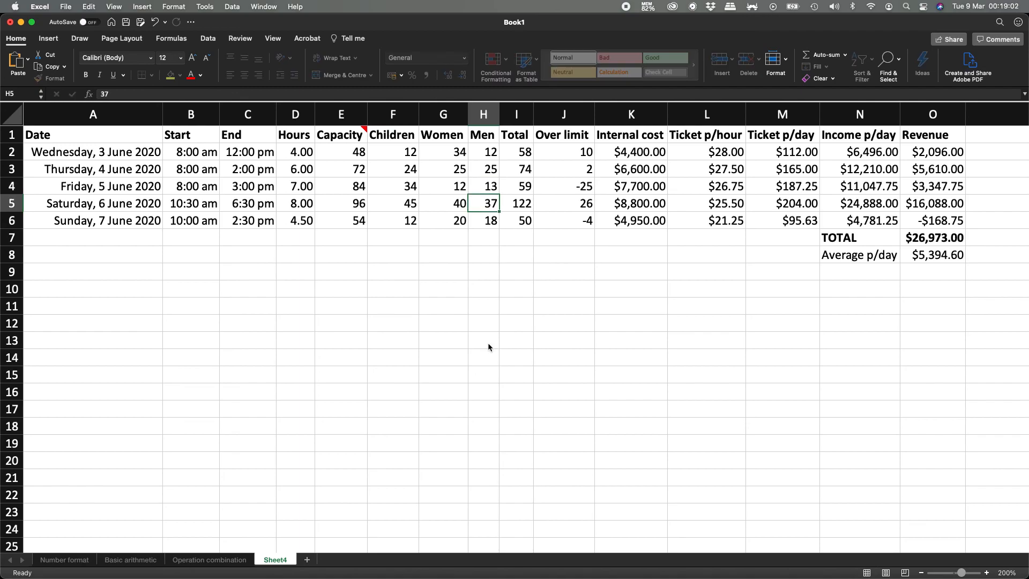
Set Friday's number of men in H4 to 16 and number of women in G4 to 20.
key(Up)
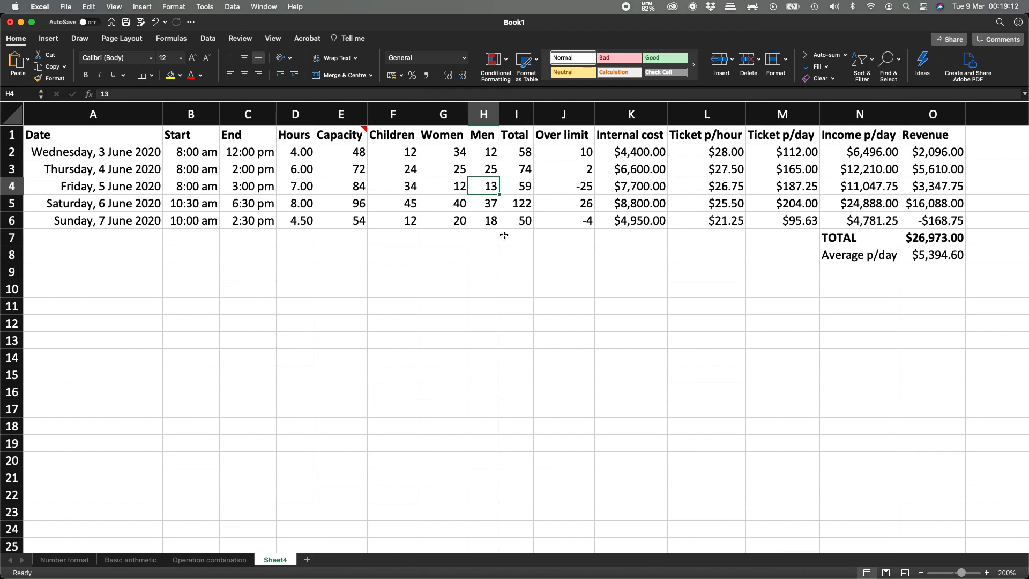
text(16)
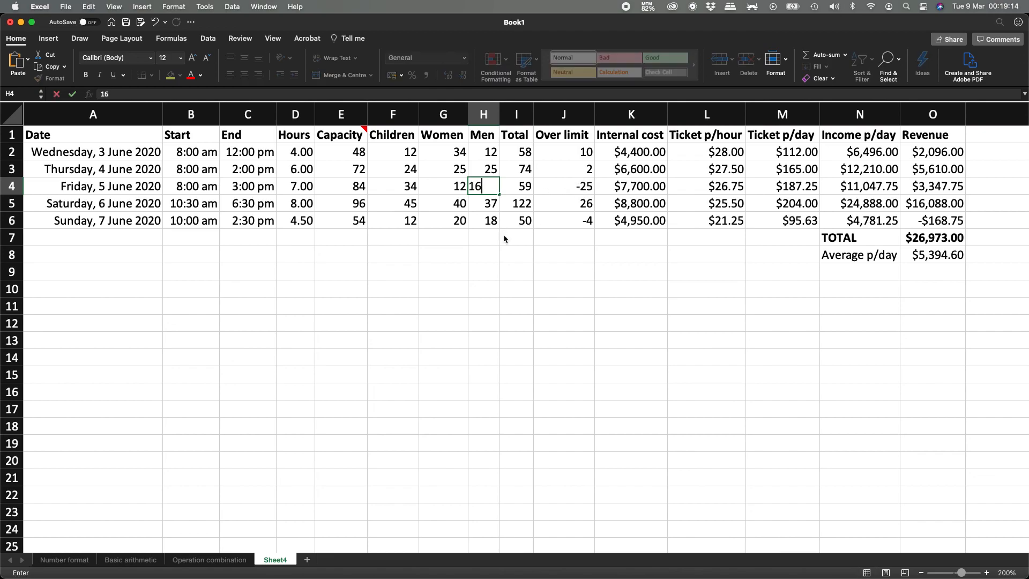
key(Left)
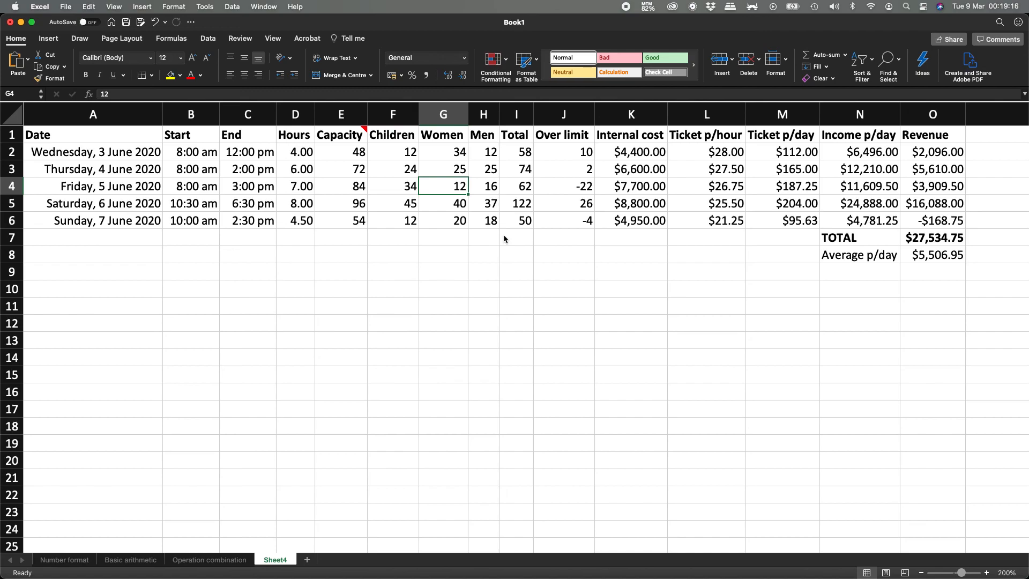
text(20)
key(Return)
key(Up)
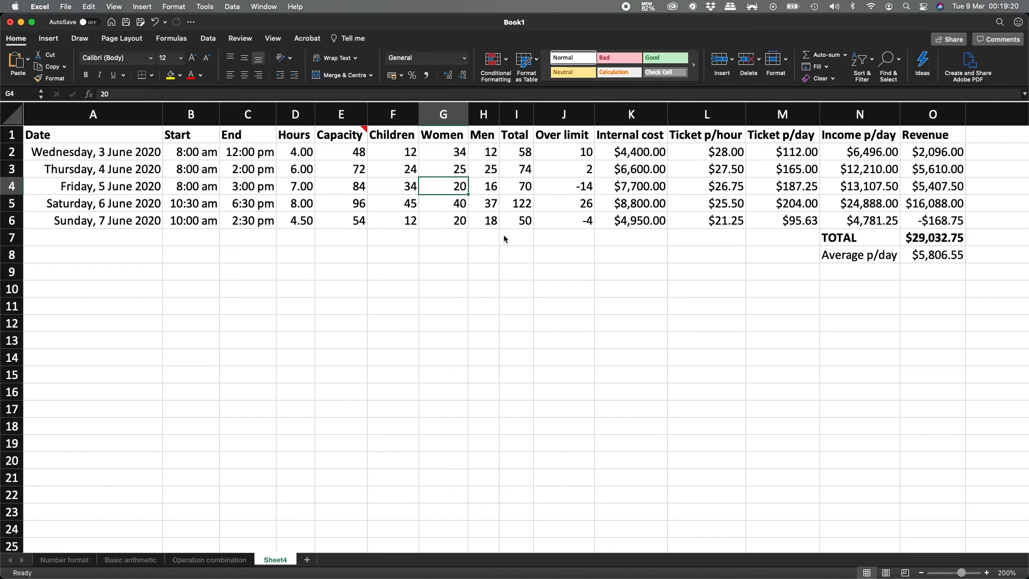
Examine the Total and Over limit columns alongside the daily attendance figures to compare attendance with capacity.
key(Right)
key(Right)
key(Right)
key(Up)
key(Left)
key(Up)
key(Right)
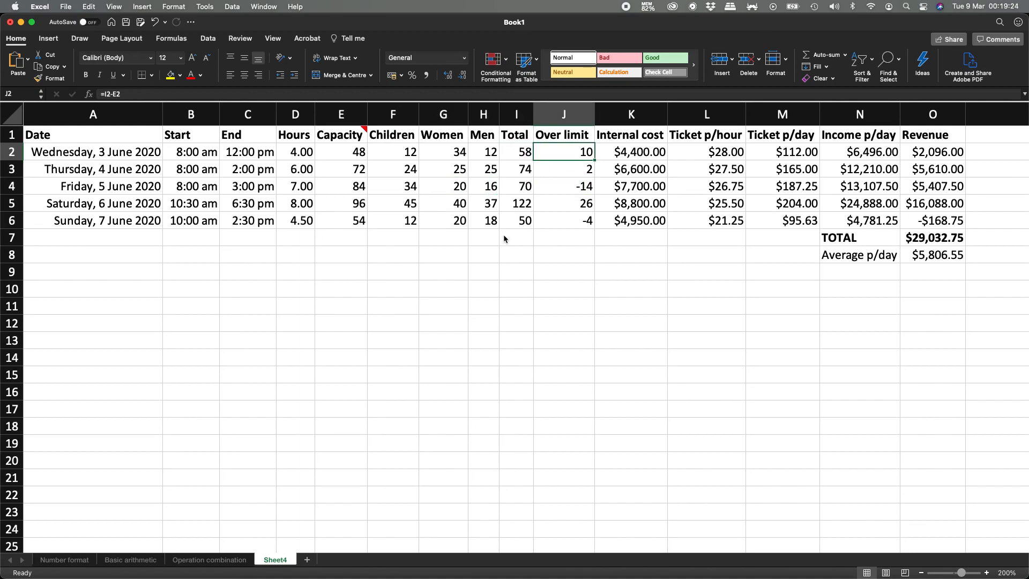
key(Left)
key(Left)
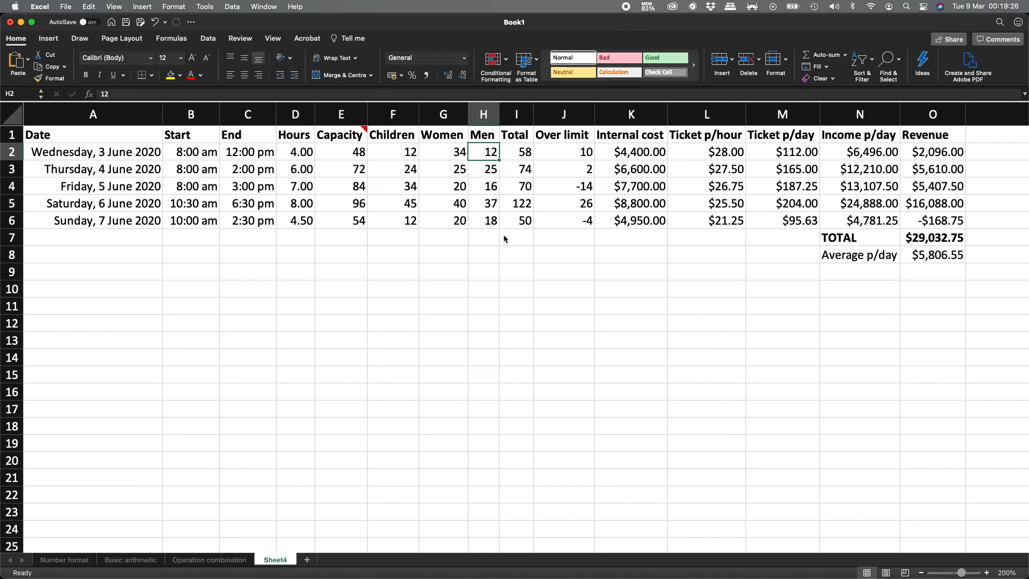
key(Right)
key(Down)
key(Down)
key(Down)
key(Down)
key(Up)
key(Up)
key(Up)
key(Up)
Try 24 as Wednesday's number of women in G2, and settle on 23.
key(Left)
key(Left)
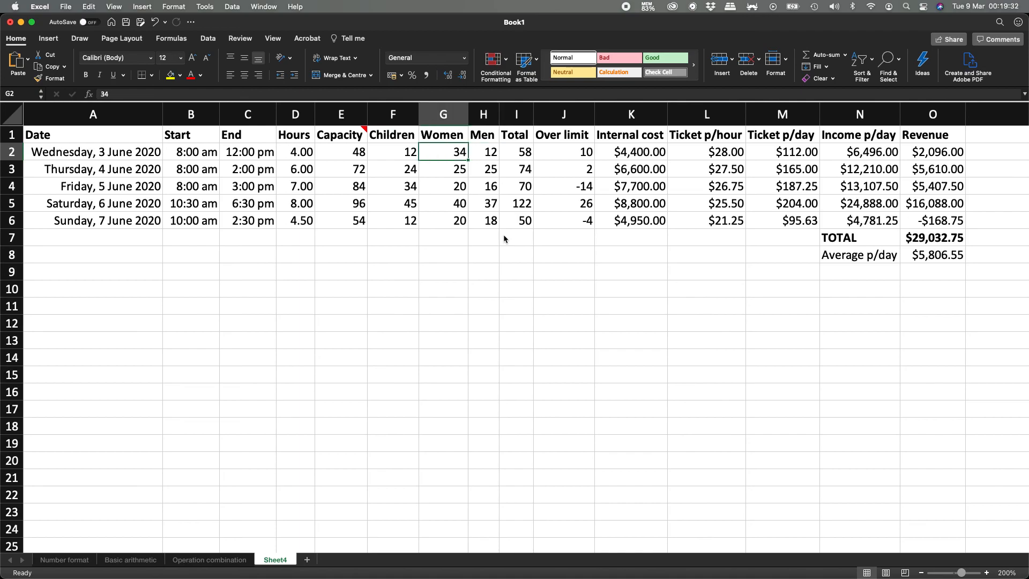
text(24)
key(Return)
key(Up)
text(23)
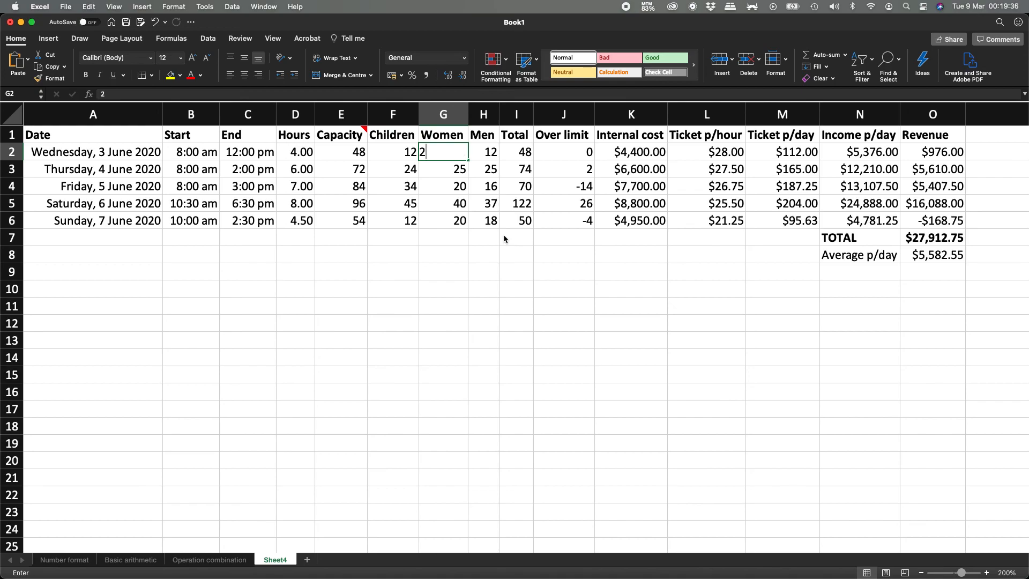
key(Return)
Set Thursday's number of women in G3 to 24 and number of men in H3 to 24.
key(Return)
key(Up)
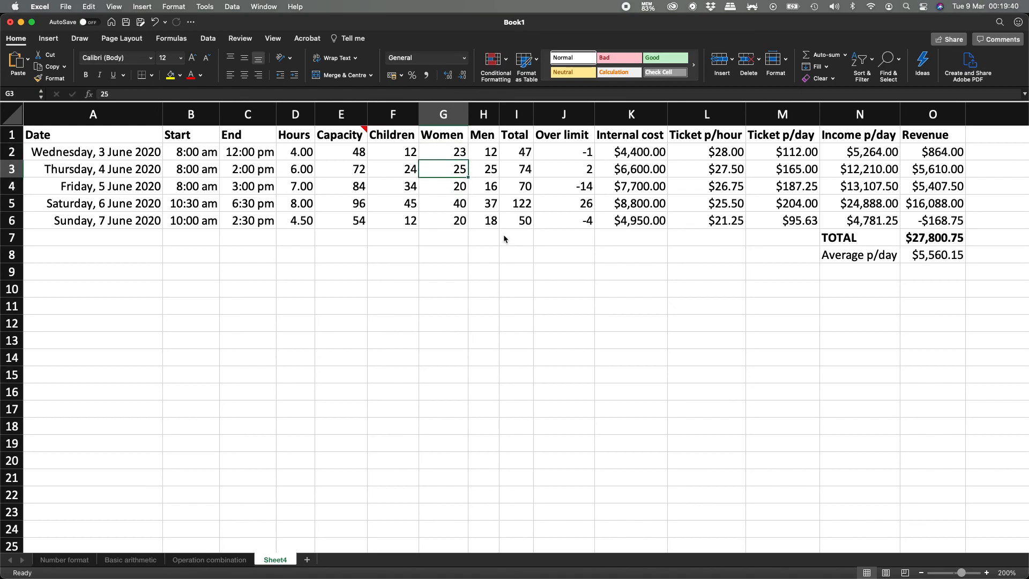
text(24)
key(Right)
text(24)
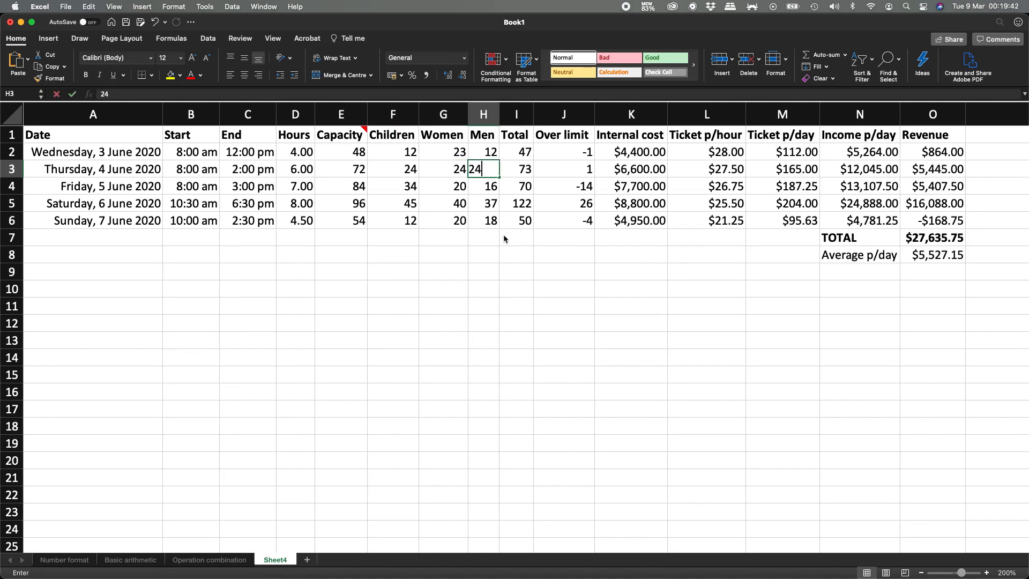
key(Return)
Lower the number of men for Thursday in H3 to 18.
key(Down)
key(Up)
key(Up)
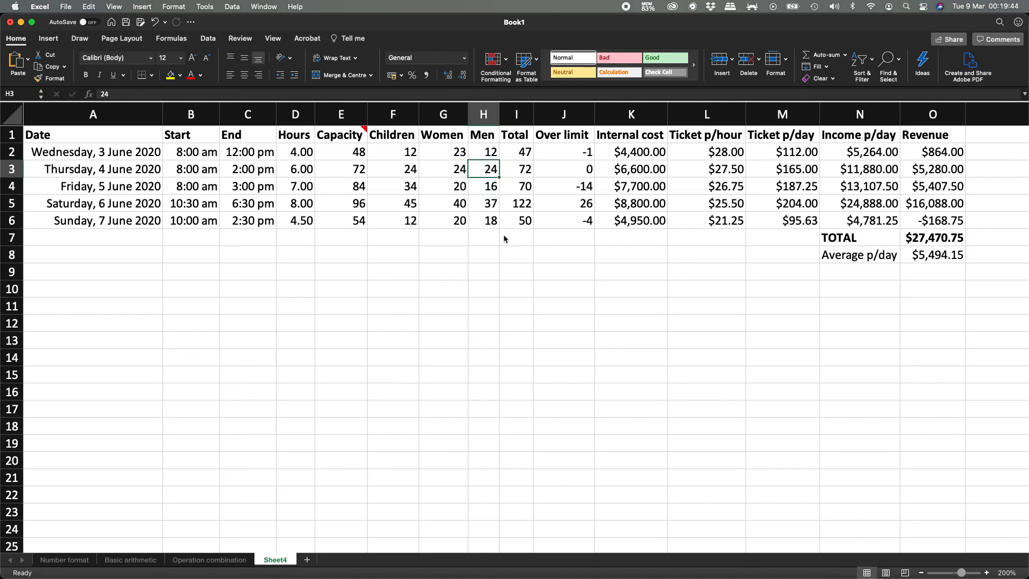
text(18)
key(Return)
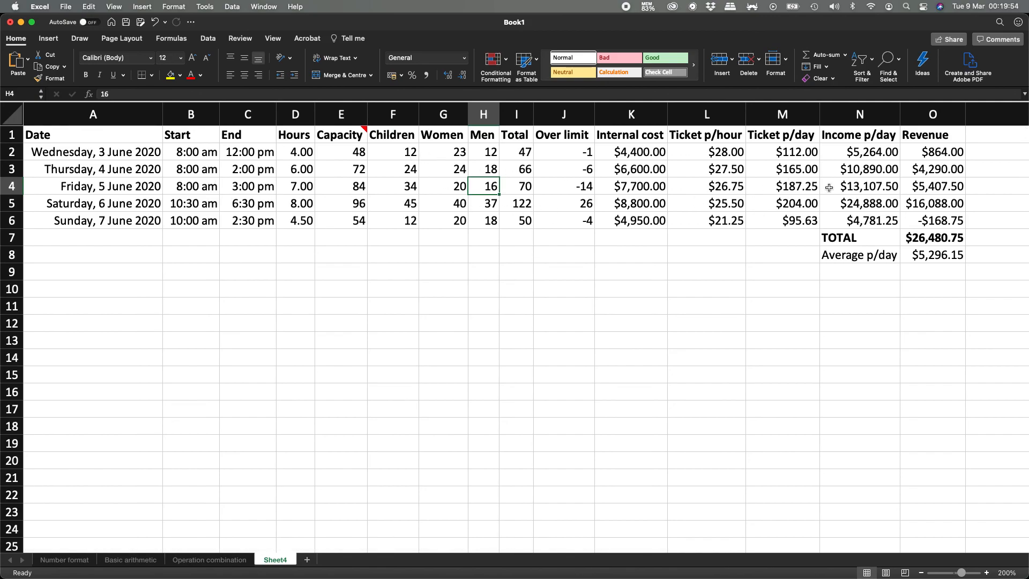
Select Friday's revenue in O4 and rename the current worksheet as Event.
click(947, 193)
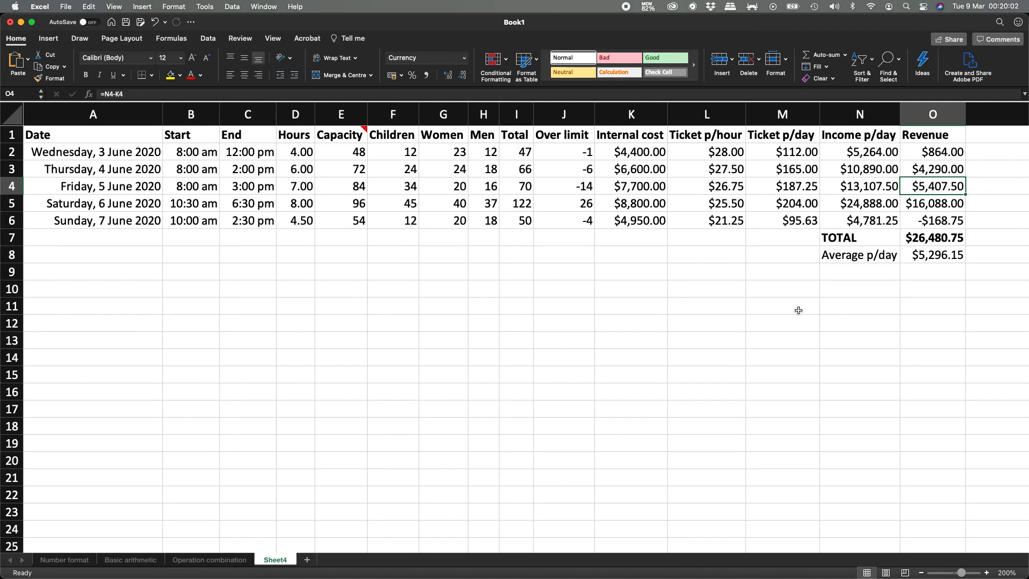
double_click(275, 559)
text(Event)
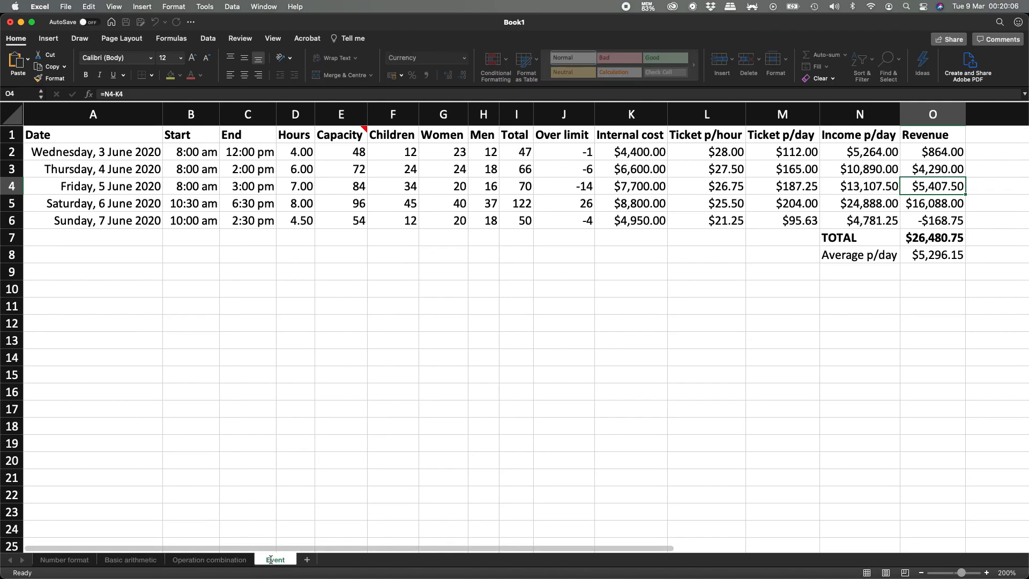
key(Return)
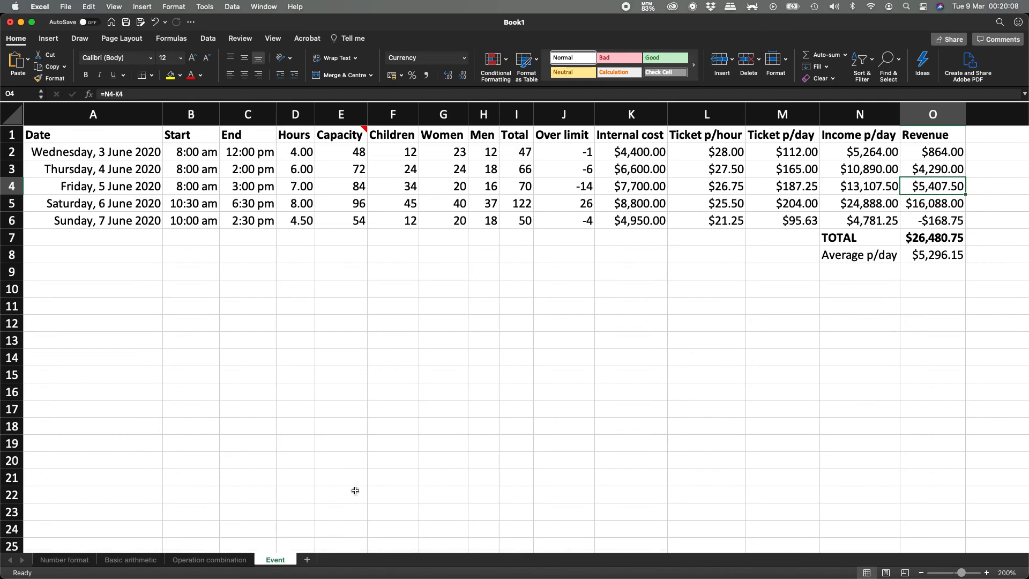